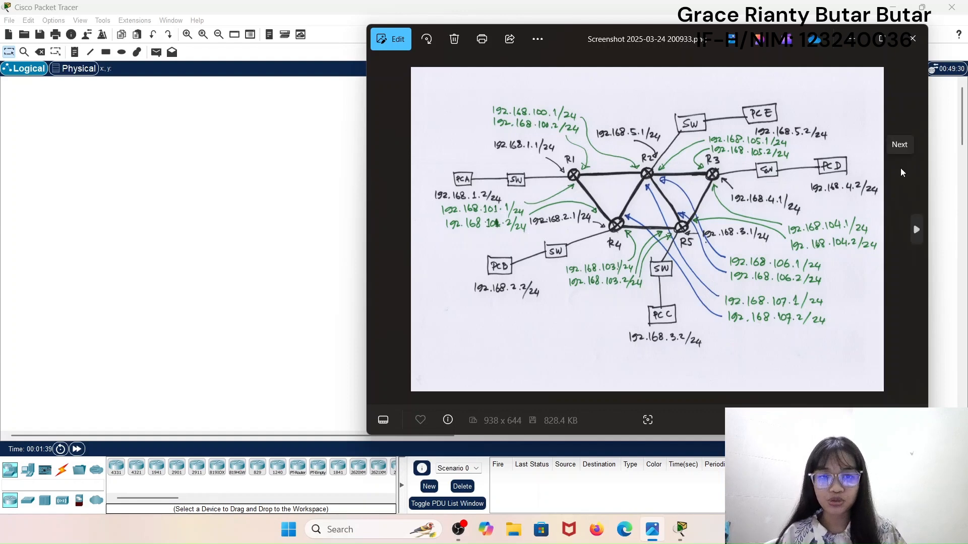
pyautogui.click(272, 197)
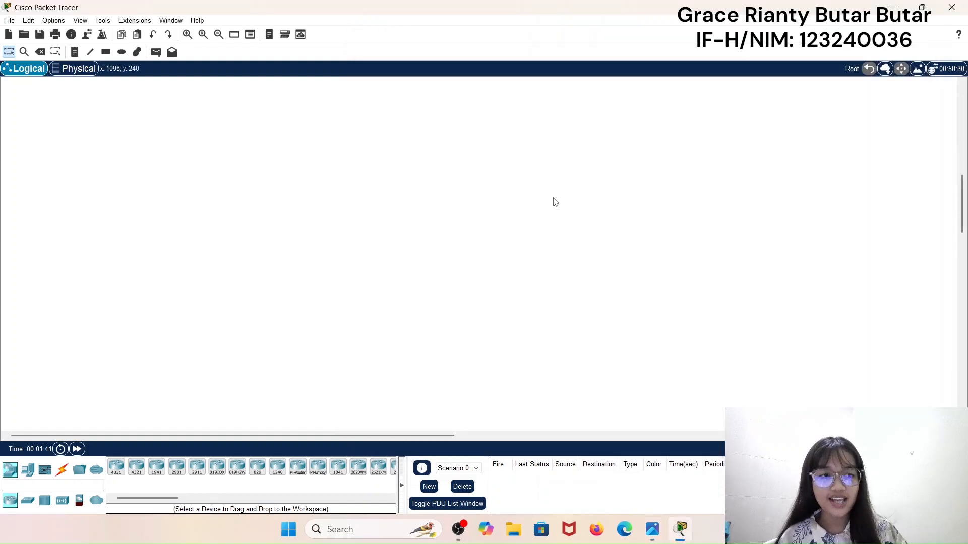
pyautogui.scroll(-10, 554, 202)
pyautogui.scroll(8, 555, 202)
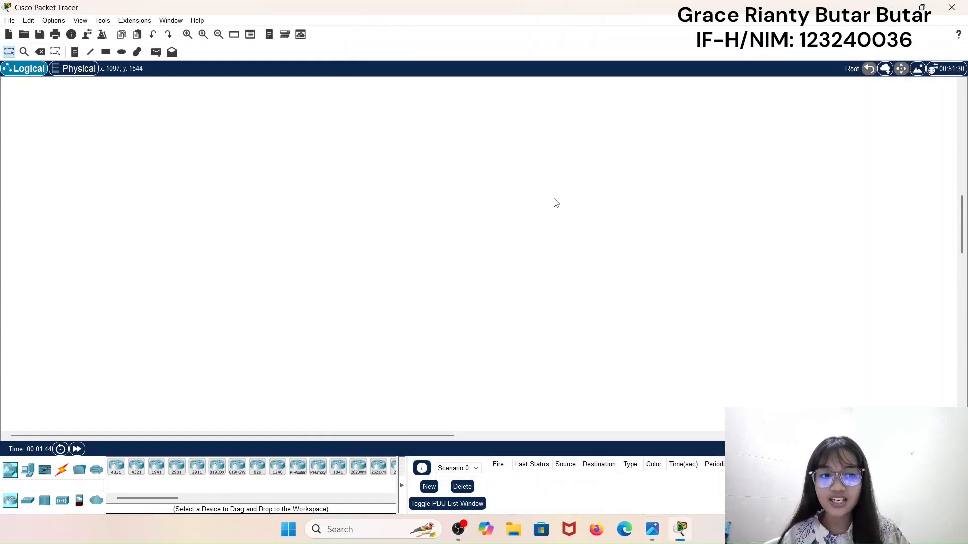
pyautogui.scroll(5, 554, 202)
pyautogui.moveTo(418, 436); pyautogui.dragTo(391, 435)
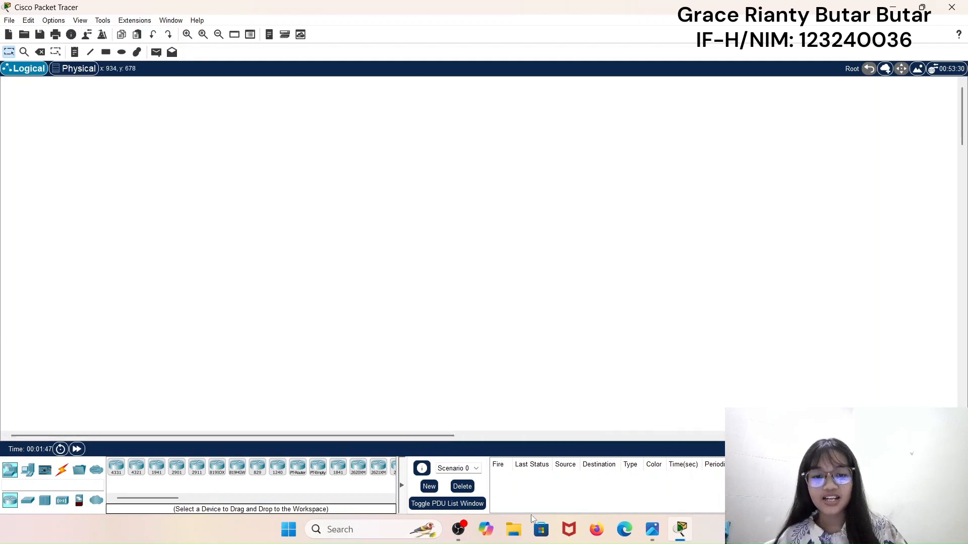
# - Following the topology sketch, place five PT-Empty routers in the workspace: three in an upper row and two below, between them
pyautogui.click(654, 538)
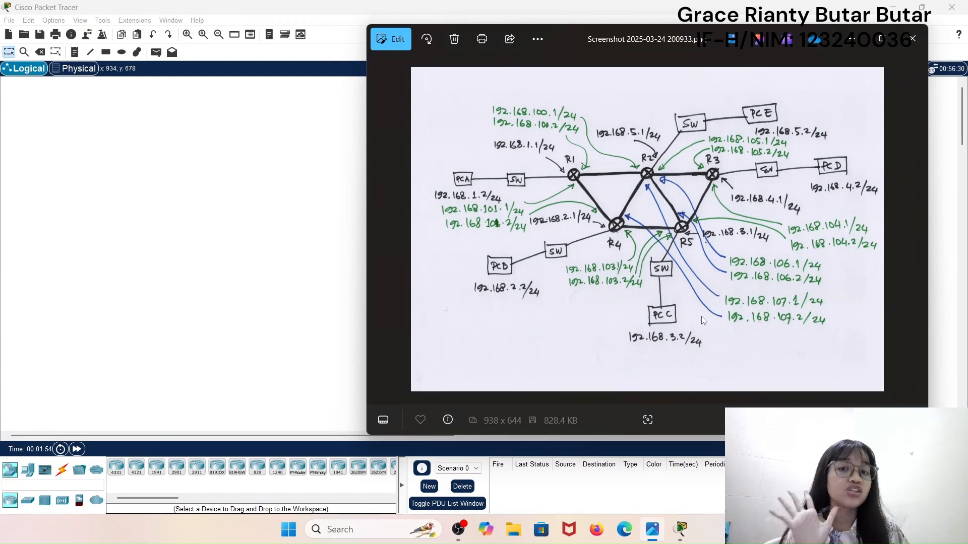
pyautogui.click(272, 216)
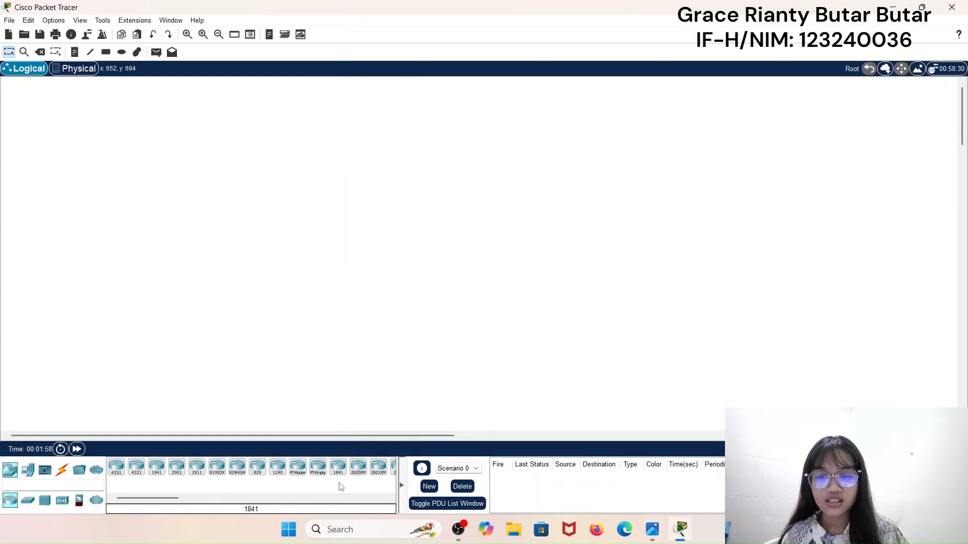
pyautogui.click(320, 478)
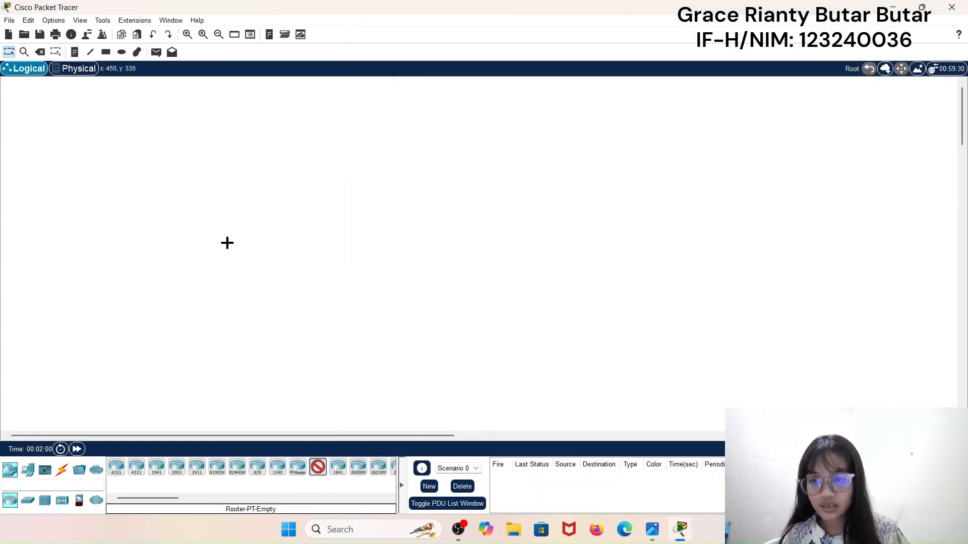
pyautogui.click(267, 225)
pyautogui.click(317, 471)
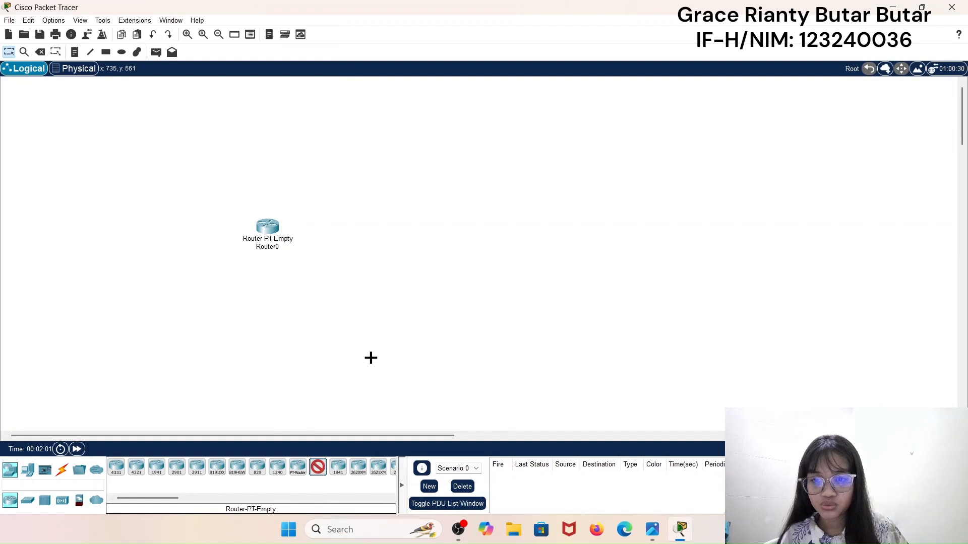
pyautogui.click(361, 313)
pyautogui.click(318, 472)
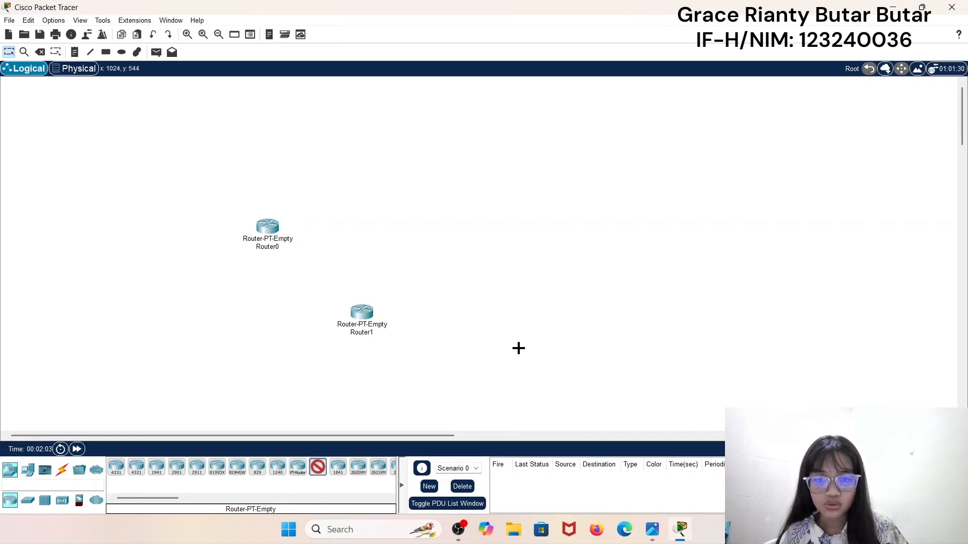
pyautogui.click(543, 320)
pyautogui.click(324, 467)
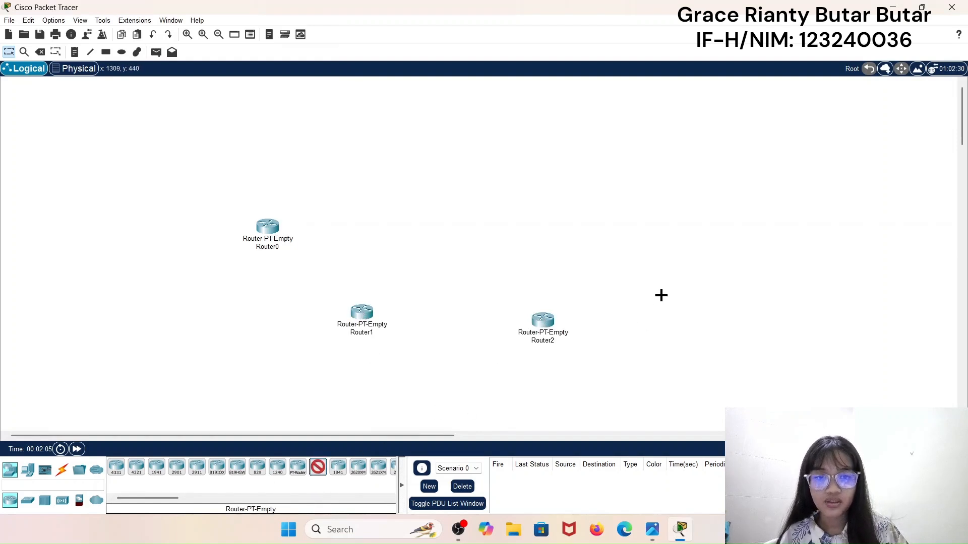
pyautogui.click(643, 235)
pyautogui.click(320, 471)
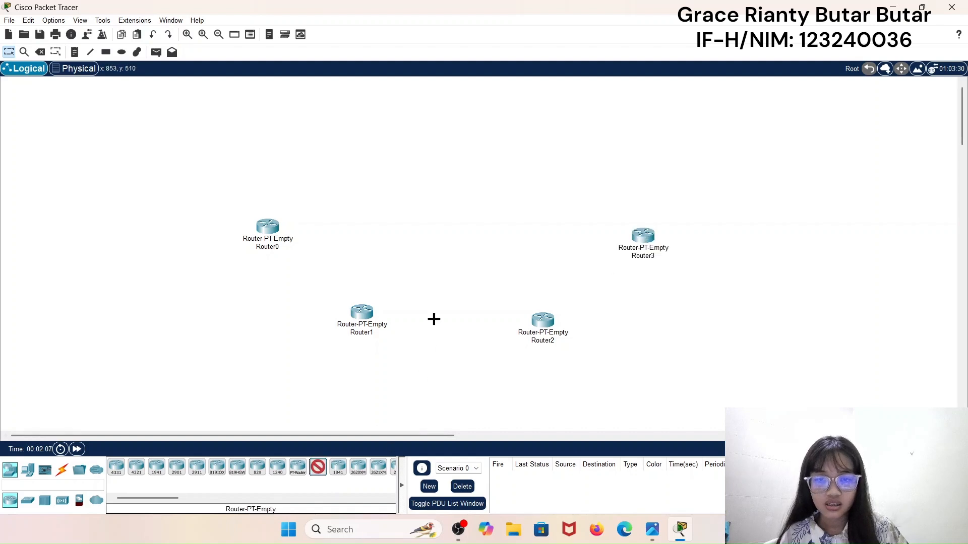
pyautogui.click(467, 223)
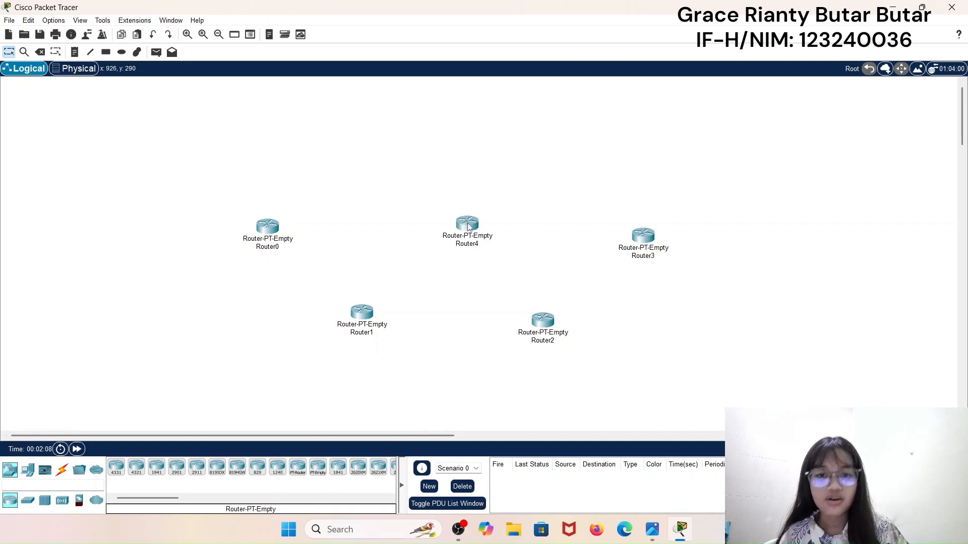
# - Place five PT-Switch switches, one on the outer side of each router, with Router4's switch directly above it
pyautogui.click(26, 506)
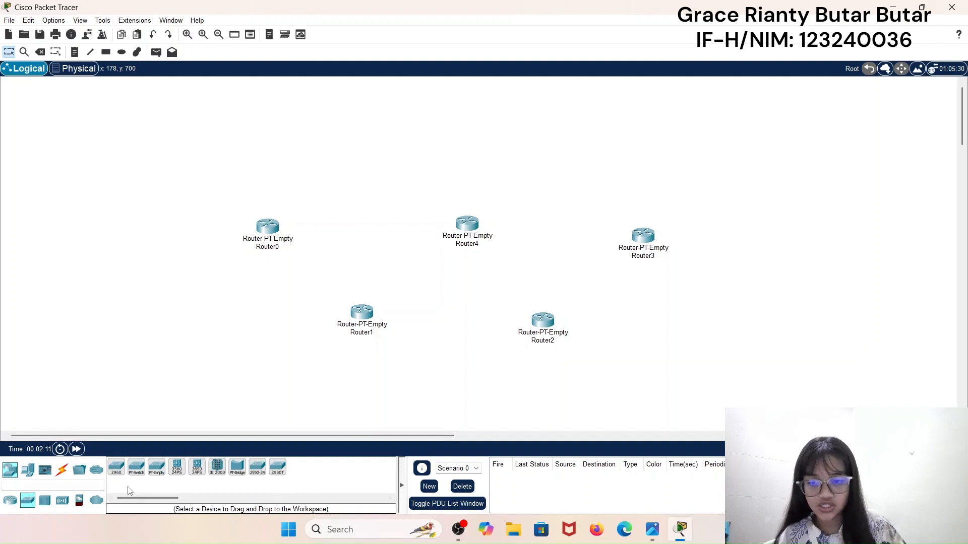
pyautogui.click(136, 466)
pyautogui.click(142, 231)
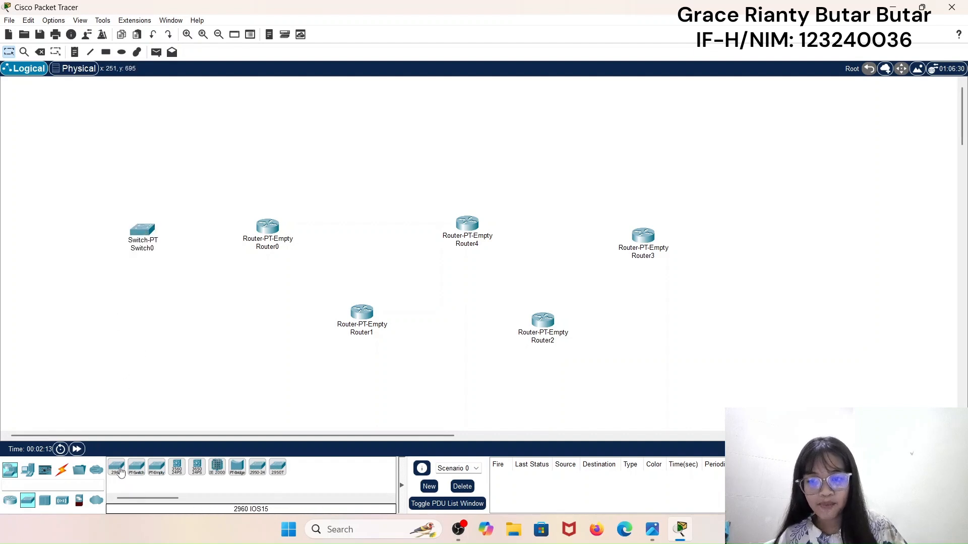
pyautogui.click(136, 467)
pyautogui.click(266, 379)
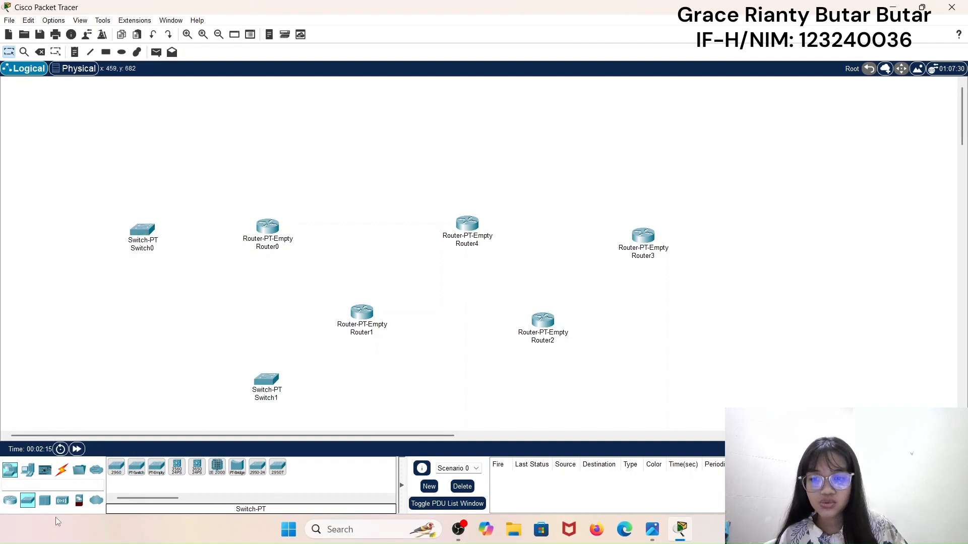
pyautogui.click(136, 466)
pyautogui.click(596, 390)
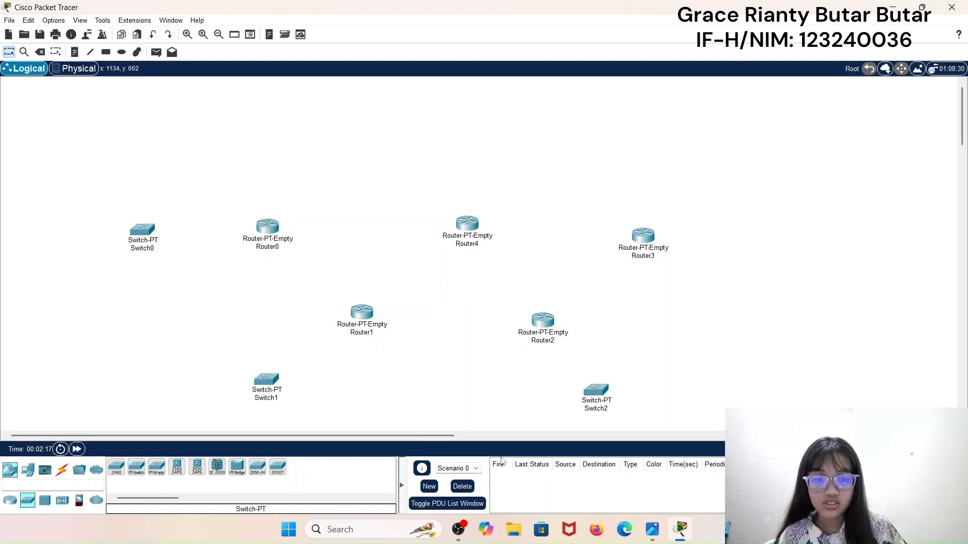
pyautogui.click(135, 468)
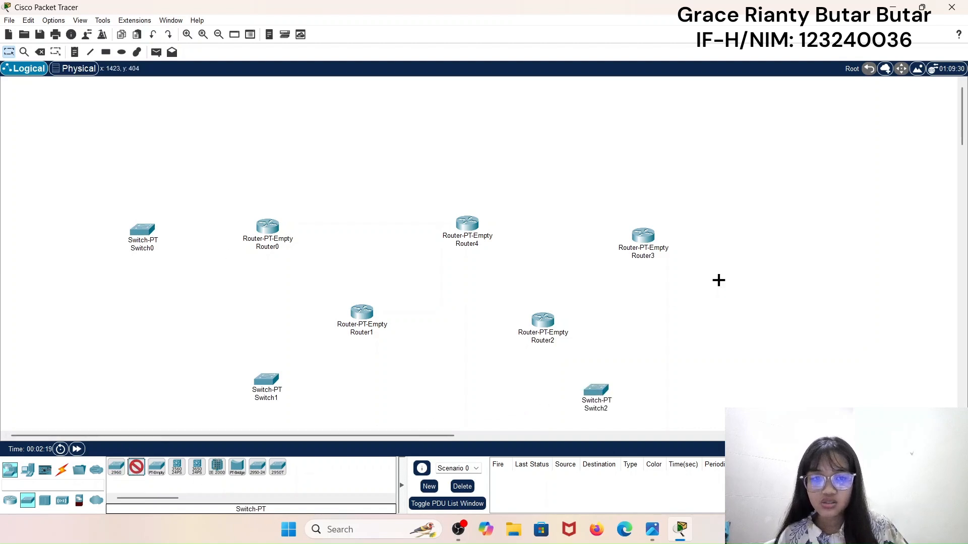
pyautogui.click(778, 235)
pyautogui.click(137, 470)
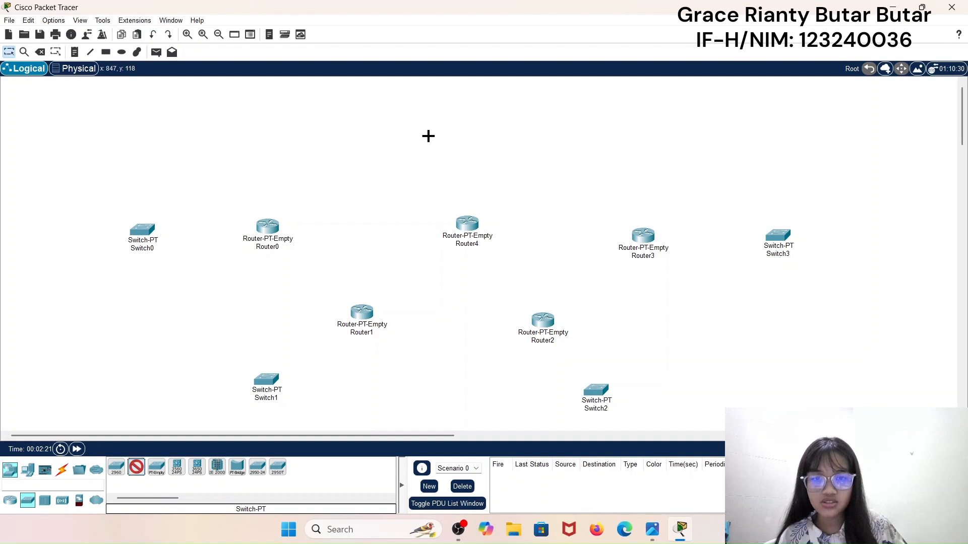
pyautogui.click(466, 155)
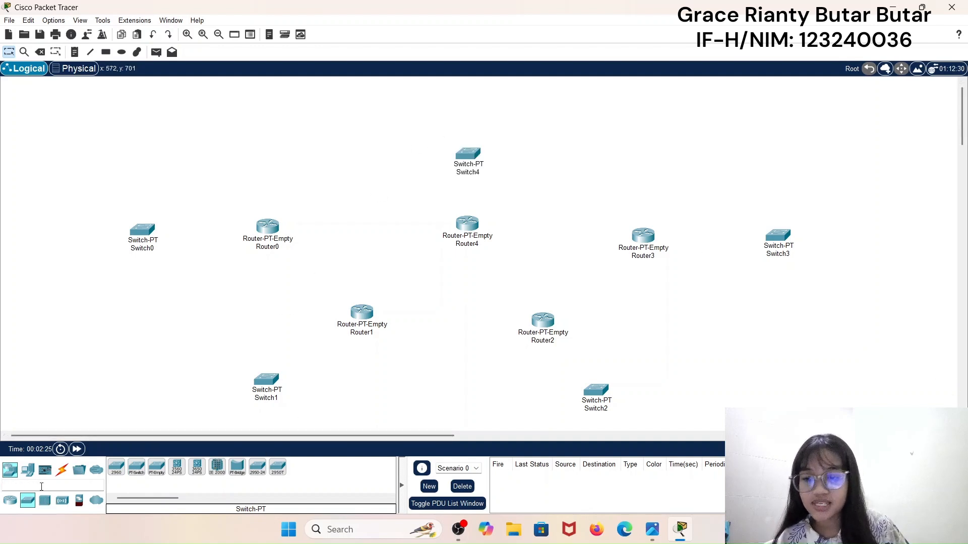
# - Place five PCs, one beside each of the four outer switches and one above the switch over Router4
pyautogui.click(28, 470)
pyautogui.click(116, 468)
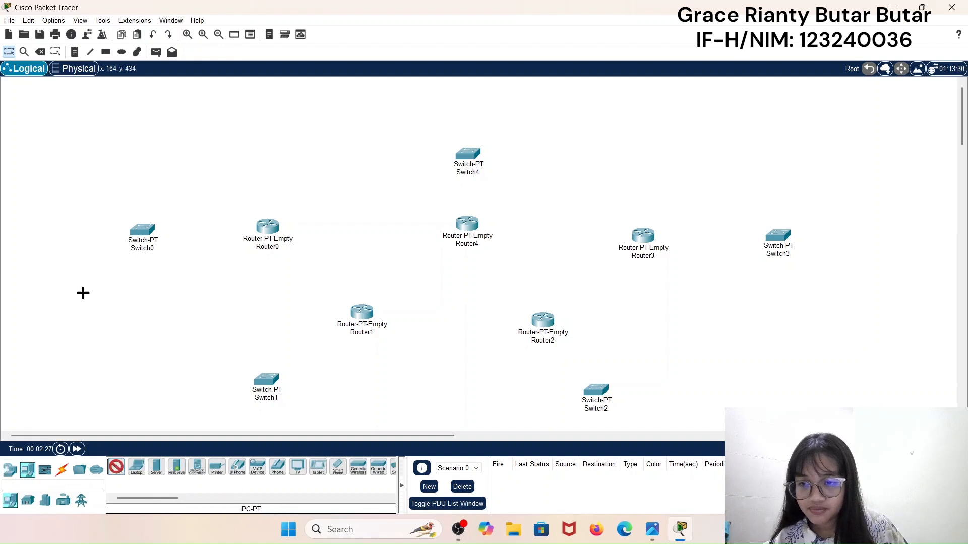
pyautogui.click(64, 230)
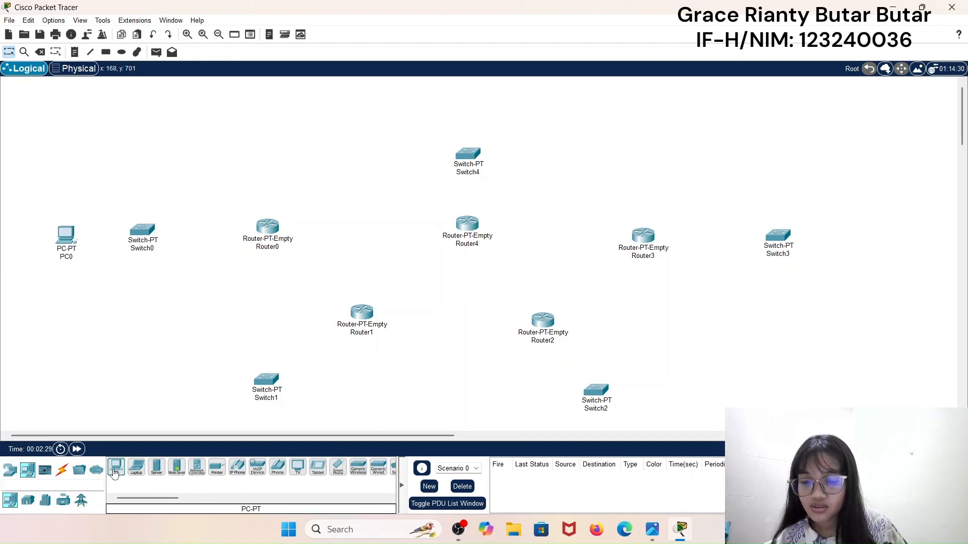
pyautogui.click(116, 468)
pyautogui.click(167, 384)
pyautogui.click(116, 469)
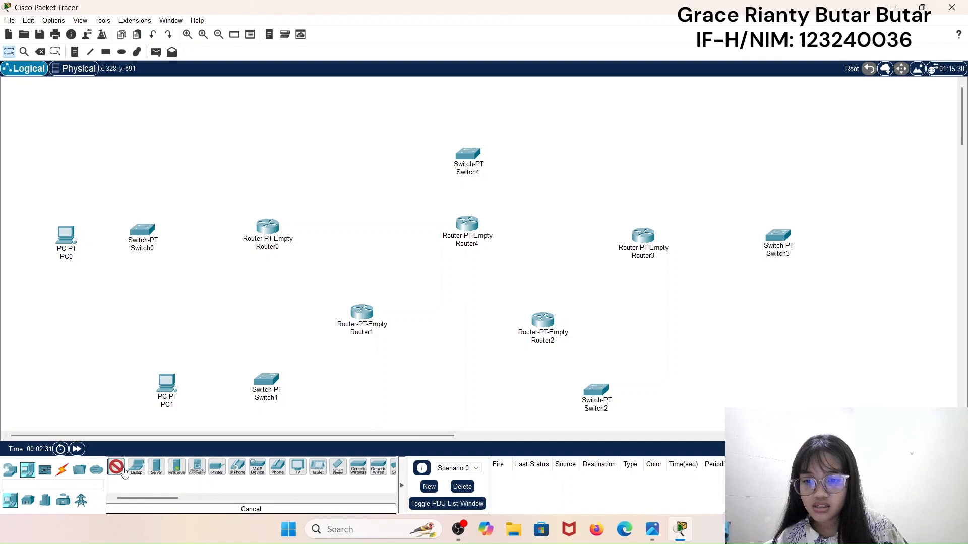
pyautogui.click(661, 387)
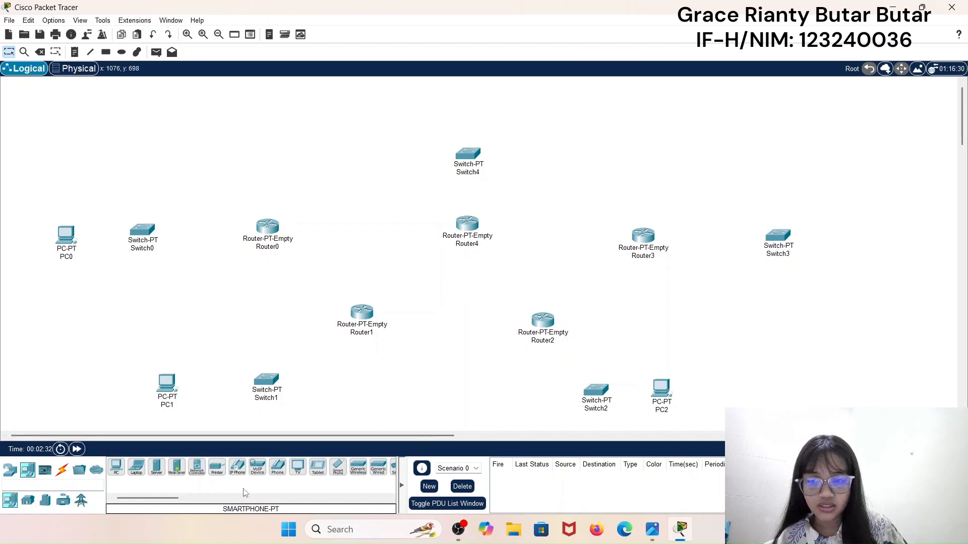
pyautogui.click(116, 469)
pyautogui.click(883, 241)
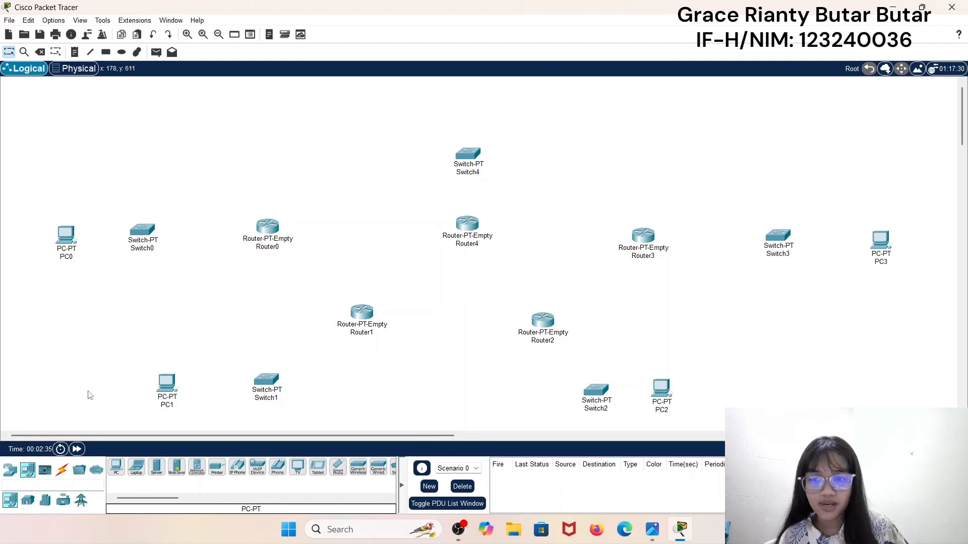
pyautogui.click(116, 469)
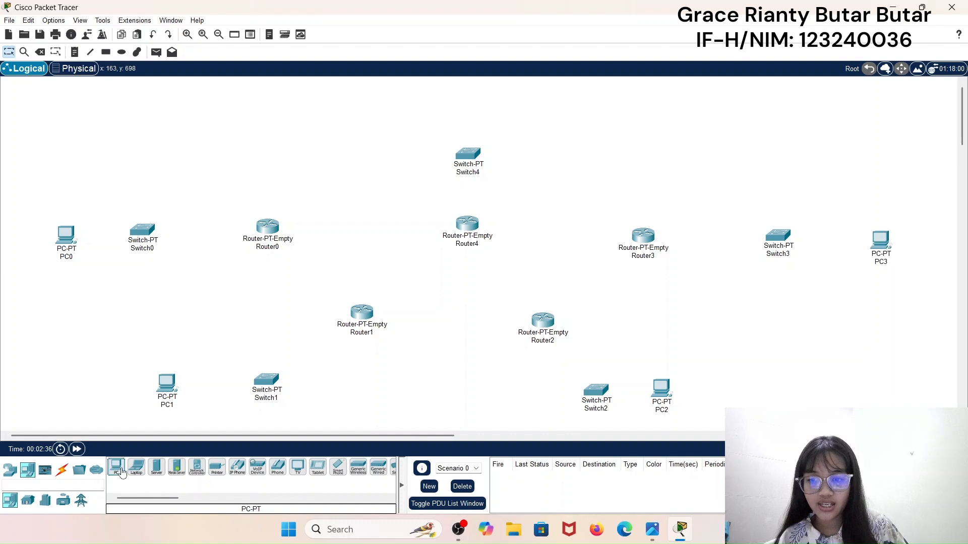
pyautogui.click(471, 90)
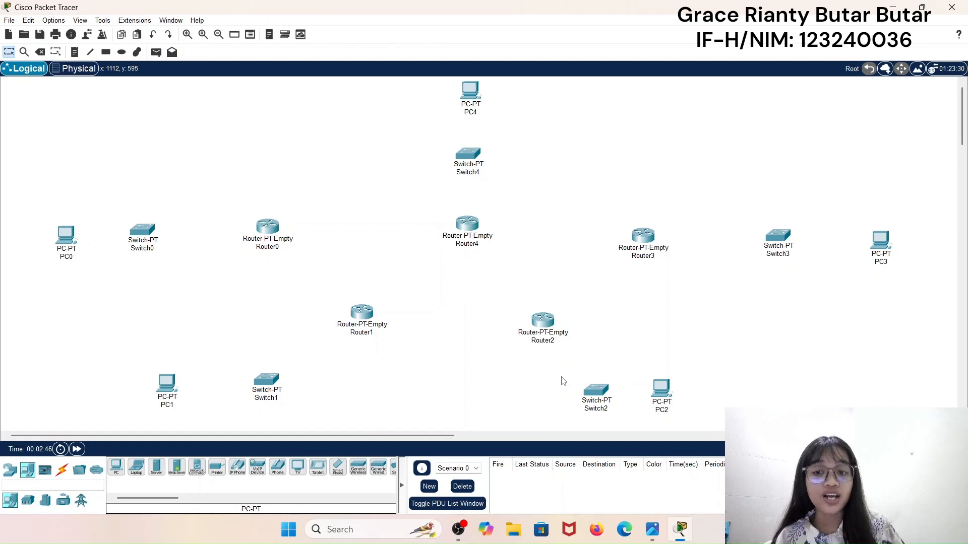
# - With Router0 powered off, fit five PT-ROUTER-NM-1CFE modules into its rightmost slots, and power it back on
pyautogui.click(268, 233)
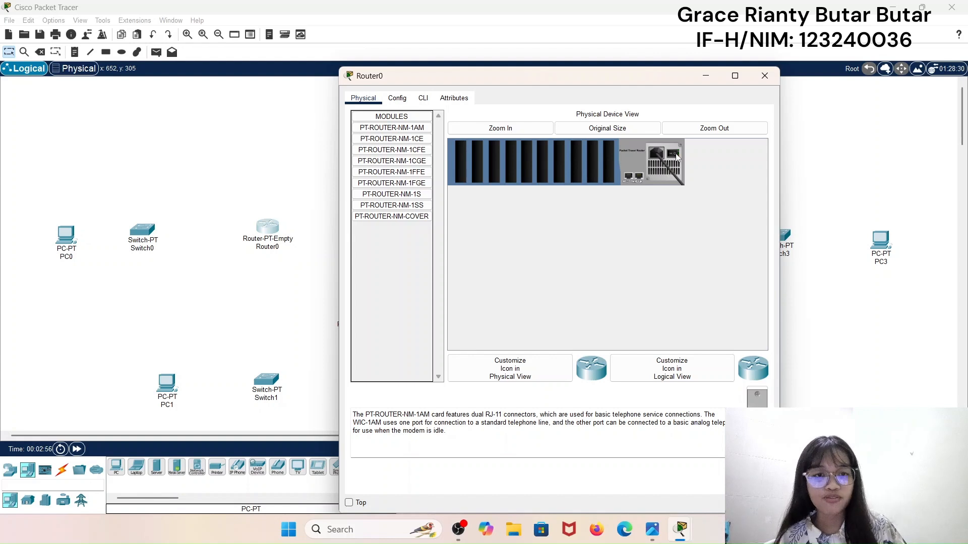
pyautogui.click(388, 151)
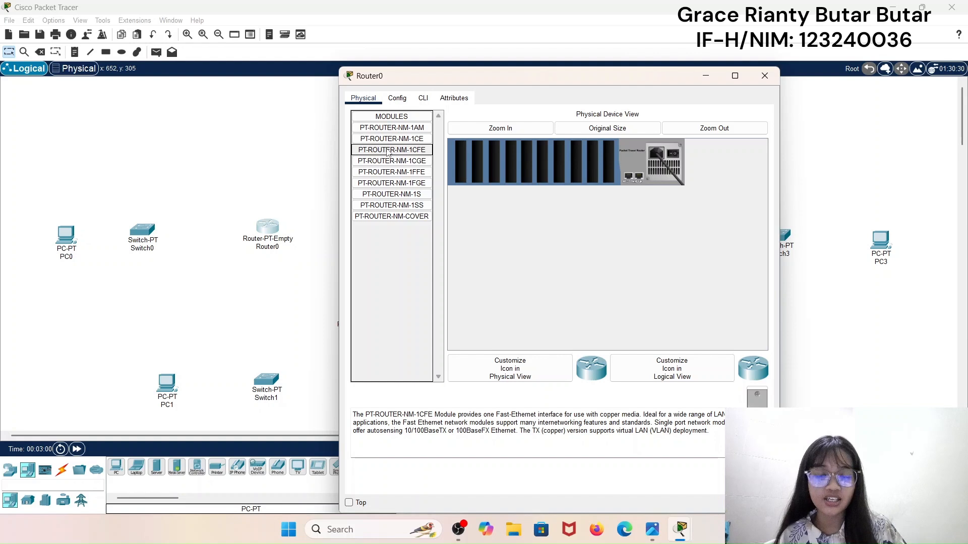
pyautogui.moveTo(388, 152); pyautogui.dragTo(610, 162)
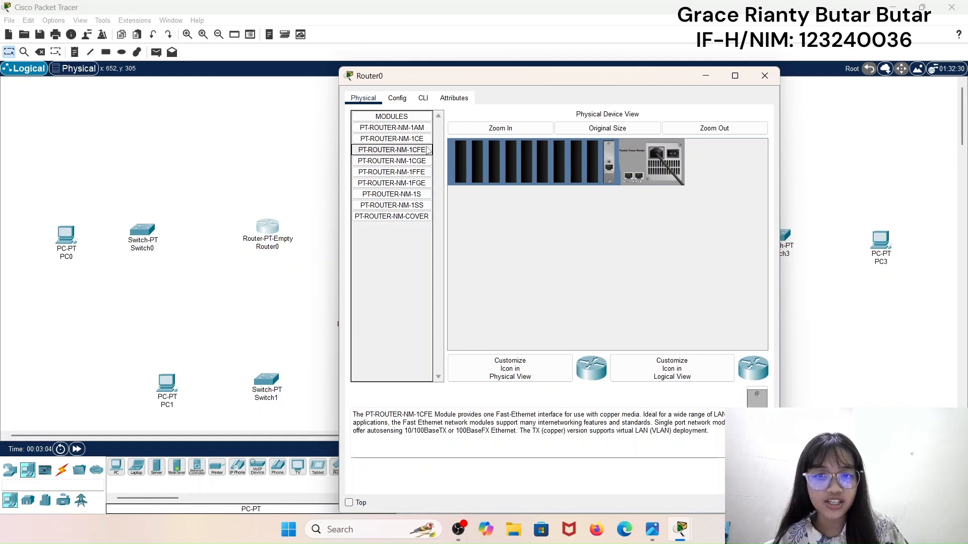
pyautogui.moveTo(427, 151); pyautogui.dragTo(600, 169)
pyautogui.moveTo(429, 151); pyautogui.dragTo(577, 166)
pyautogui.moveTo(423, 151); pyautogui.dragTo(557, 164)
pyautogui.moveTo(428, 151); pyautogui.dragTo(543, 163)
pyautogui.click(677, 159)
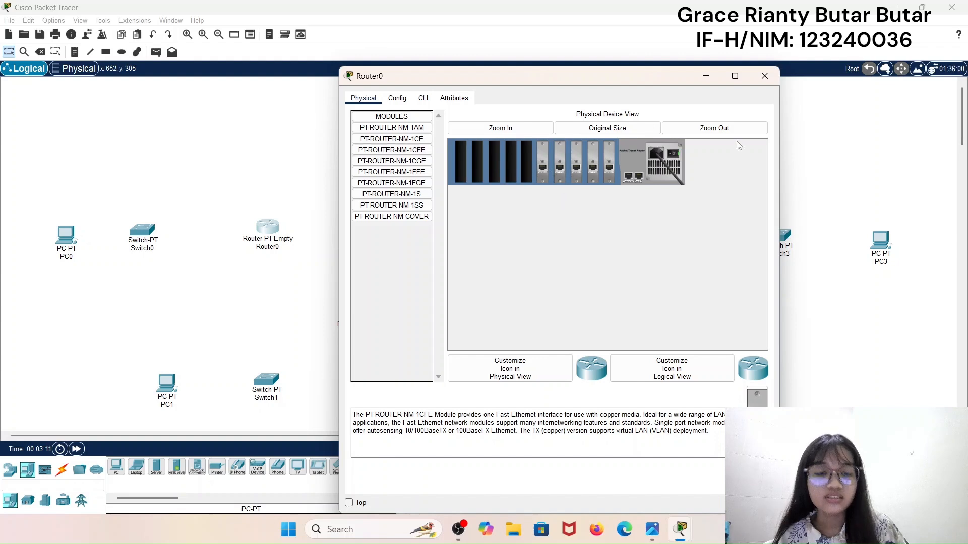
pyautogui.click(774, 80)
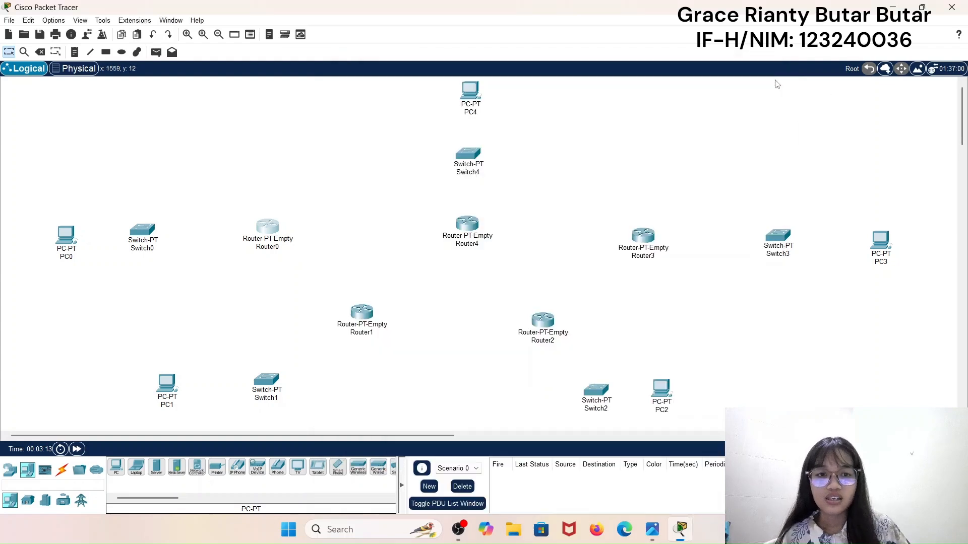
# - Power off Router1 and fit five PT-ROUTER-NM-1CFE modules into its rightmost slots
pyautogui.click(361, 317)
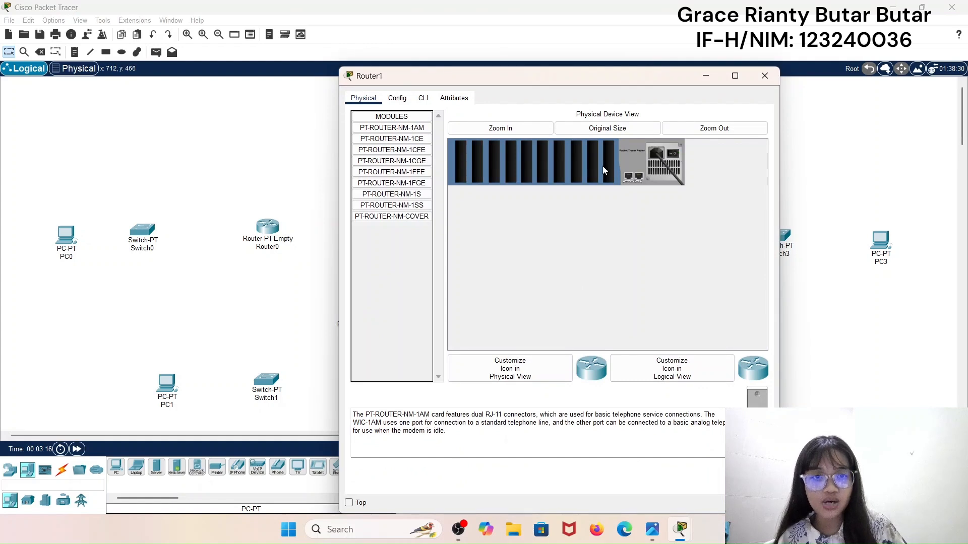
pyautogui.moveTo(391, 150); pyautogui.dragTo(604, 166)
pyautogui.moveTo(391, 150); pyautogui.dragTo(557, 166)
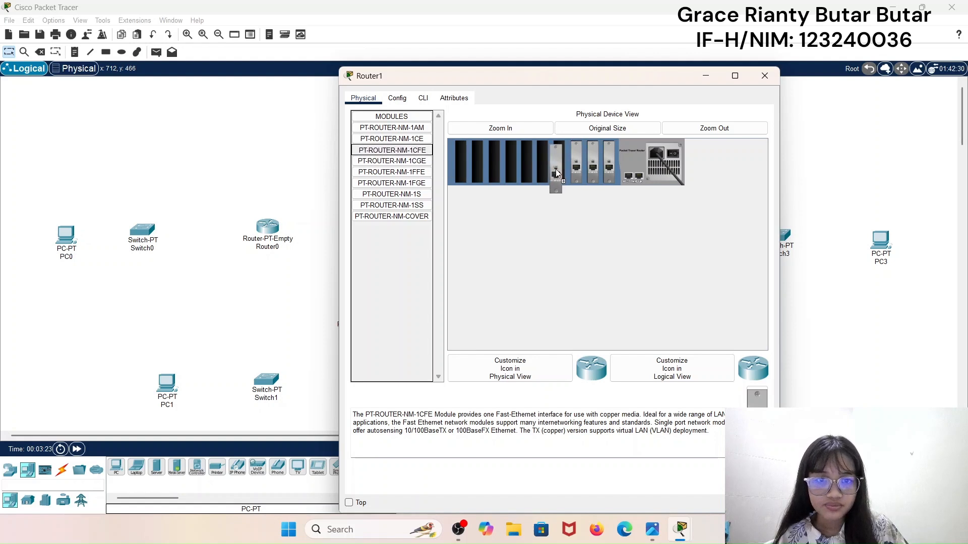
pyautogui.moveTo(420, 154); pyautogui.dragTo(542, 166)
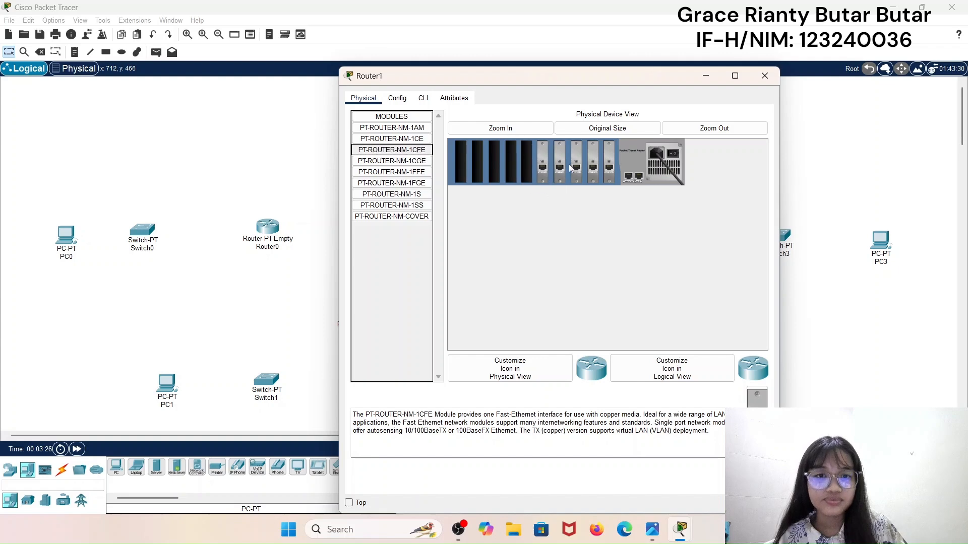
pyautogui.click(765, 76)
# - With Router2 powered off, fit five PT-ROUTER-NM-1CFE modules into its rightmost slots, and power it back on
pyautogui.click(543, 321)
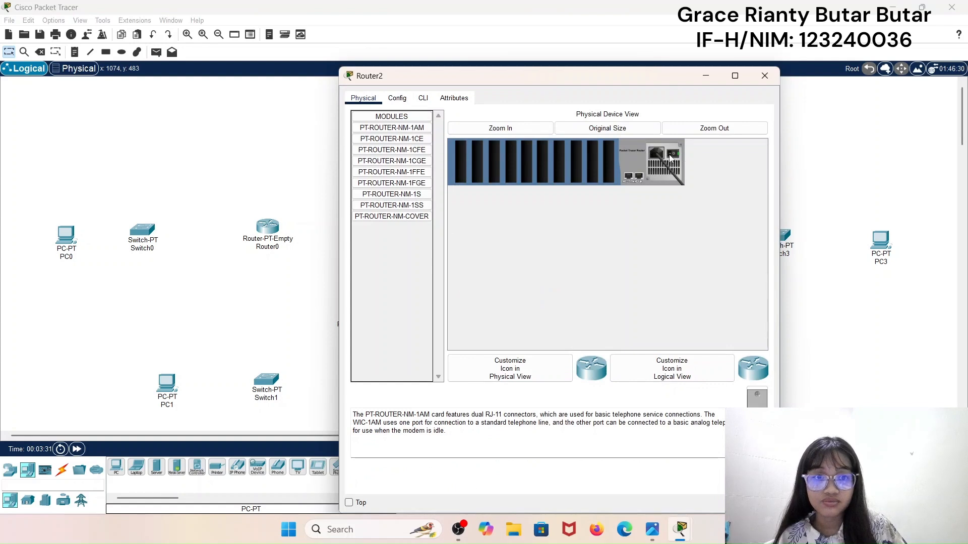
pyautogui.moveTo(391, 150); pyautogui.dragTo(609, 162)
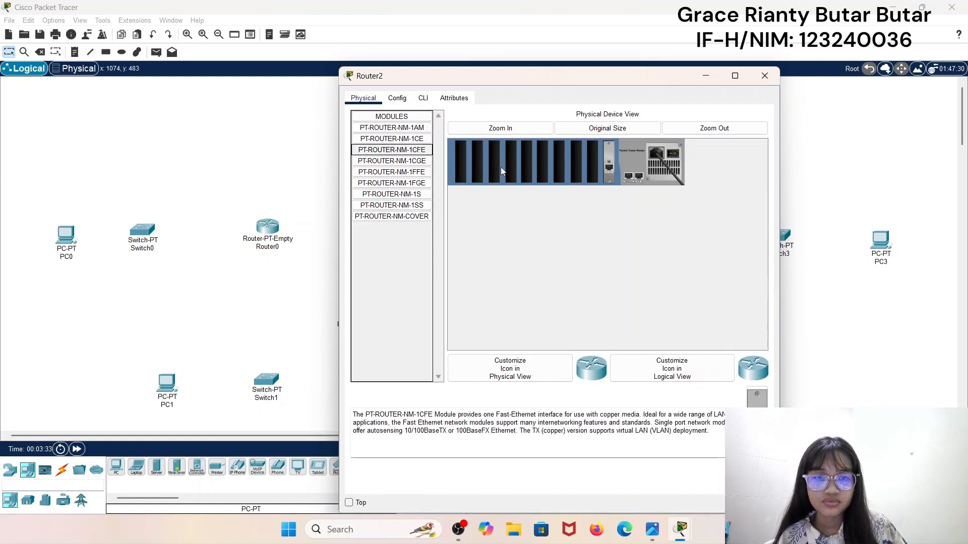
pyautogui.moveTo(423, 153); pyautogui.dragTo(593, 161)
pyautogui.moveTo(429, 152); pyautogui.dragTo(578, 166)
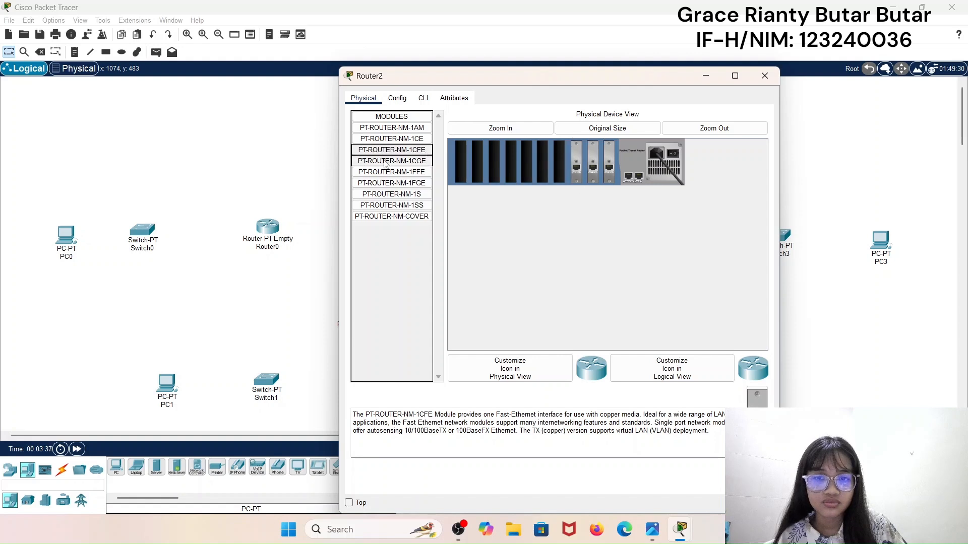
pyautogui.moveTo(388, 154); pyautogui.dragTo(561, 162)
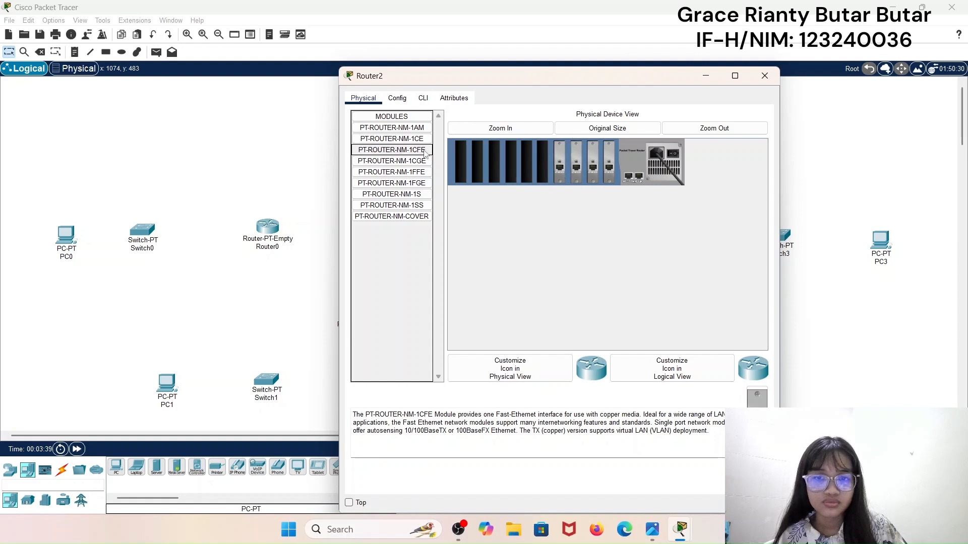
pyautogui.moveTo(425, 154); pyautogui.dragTo(542, 163)
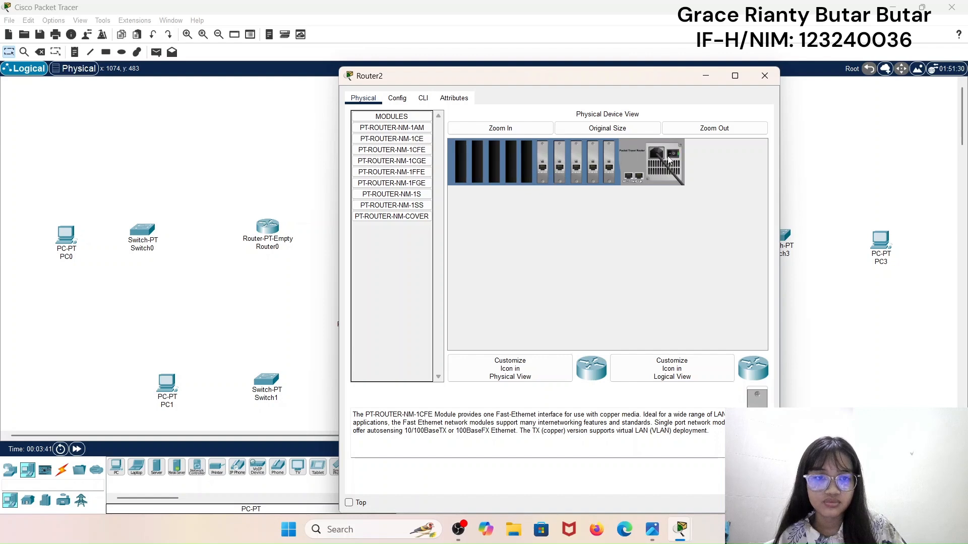
pyautogui.click(764, 75)
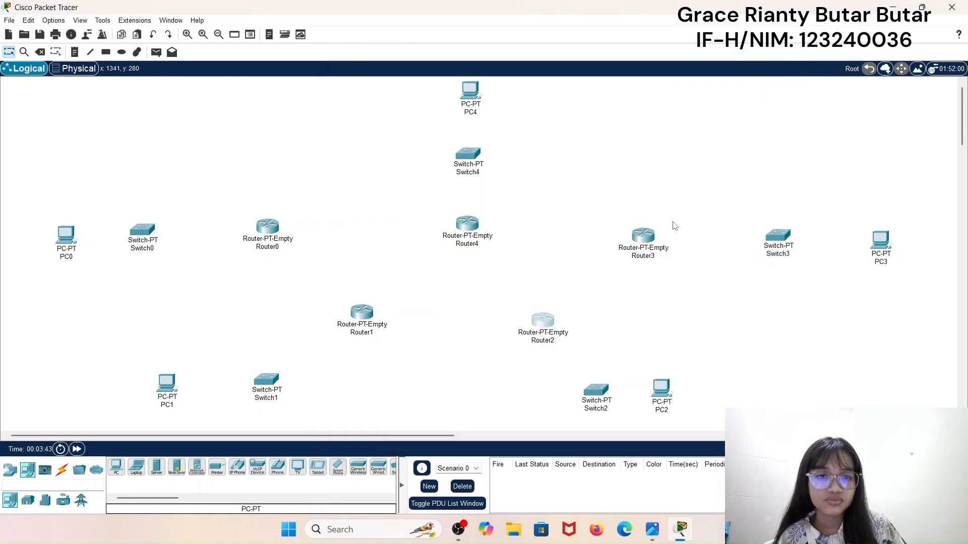
# - With Router3 powered off, fit five PT-ROUTER-NM-1CFE modules into its rightmost slots, and power it back on
pyautogui.click(650, 236)
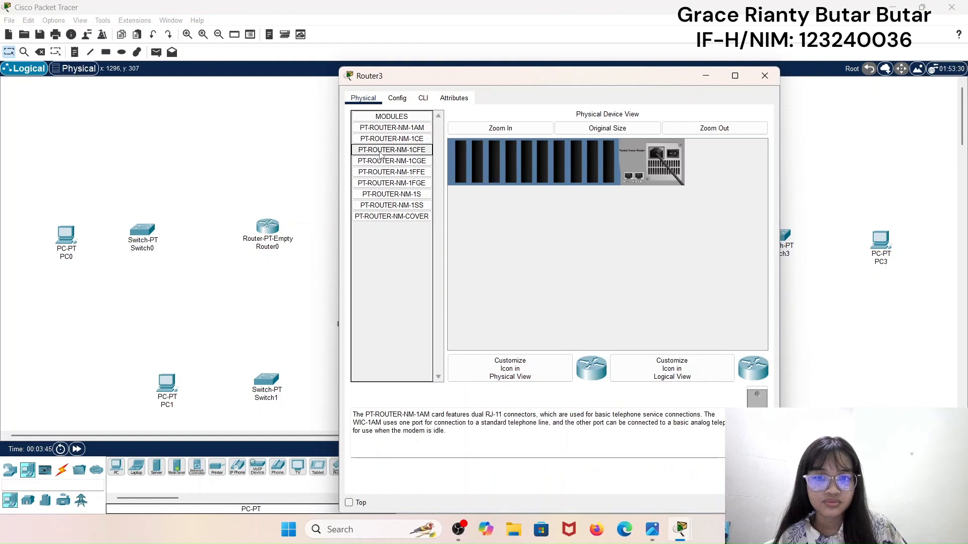
pyautogui.moveTo(392, 149); pyautogui.dragTo(608, 163)
pyautogui.moveTo(392, 150); pyautogui.dragTo(594, 172)
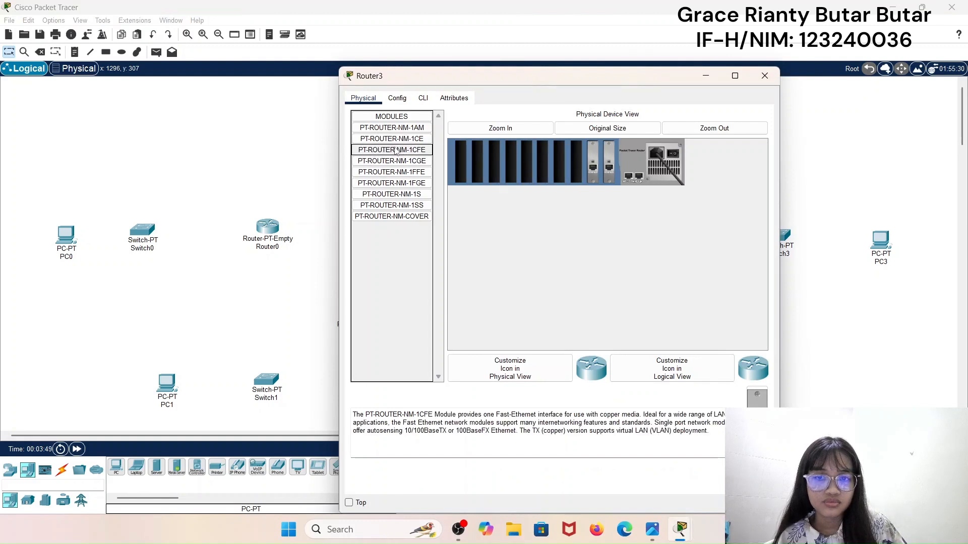
pyautogui.moveTo(396, 151); pyautogui.dragTo(577, 171)
pyautogui.moveTo(417, 151); pyautogui.dragTo(559, 162)
pyautogui.moveTo(418, 151); pyautogui.dragTo(542, 162)
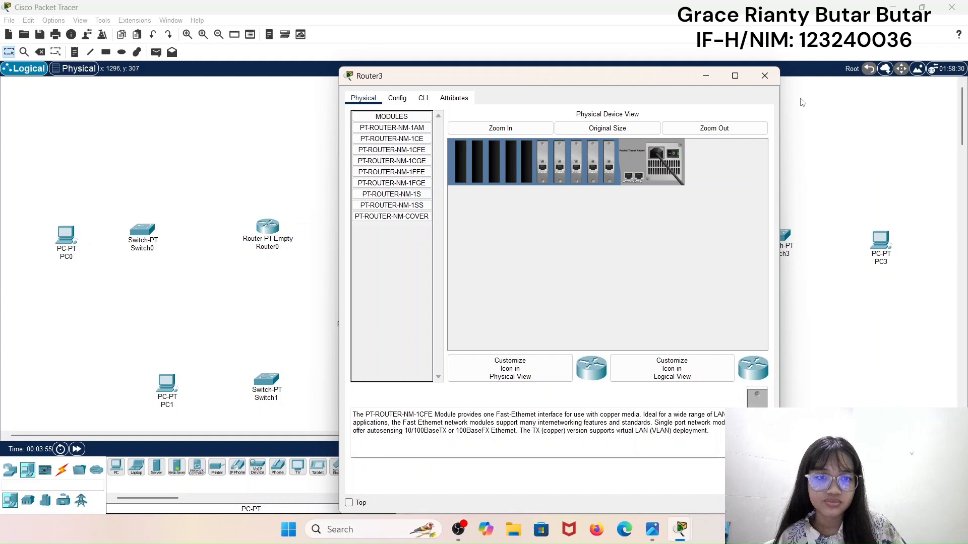
pyautogui.click(765, 76)
# - With Router4 powered off, fit five PT-ROUTER-NM-1CFE modules into its rightmost slots, and power it back on
pyautogui.click(478, 220)
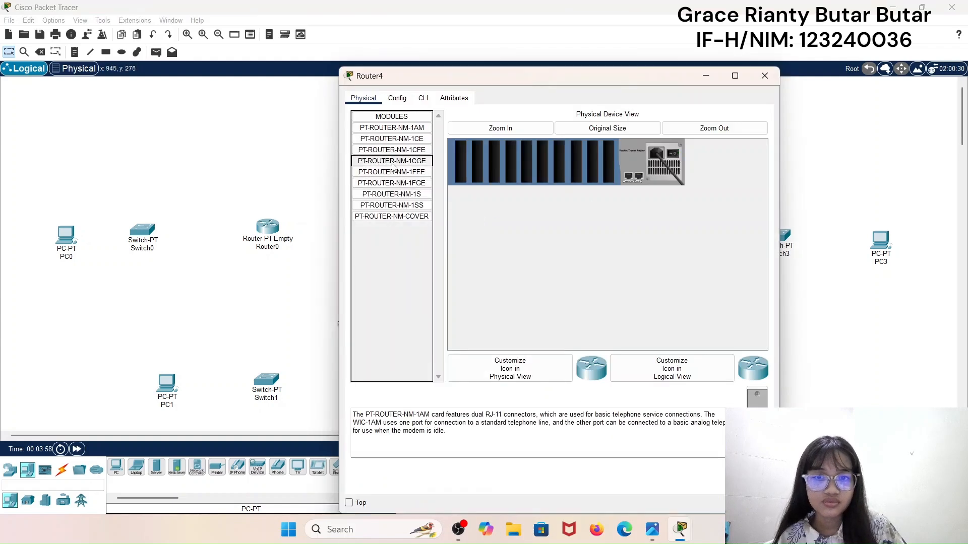
pyautogui.moveTo(391, 150); pyautogui.dragTo(609, 173)
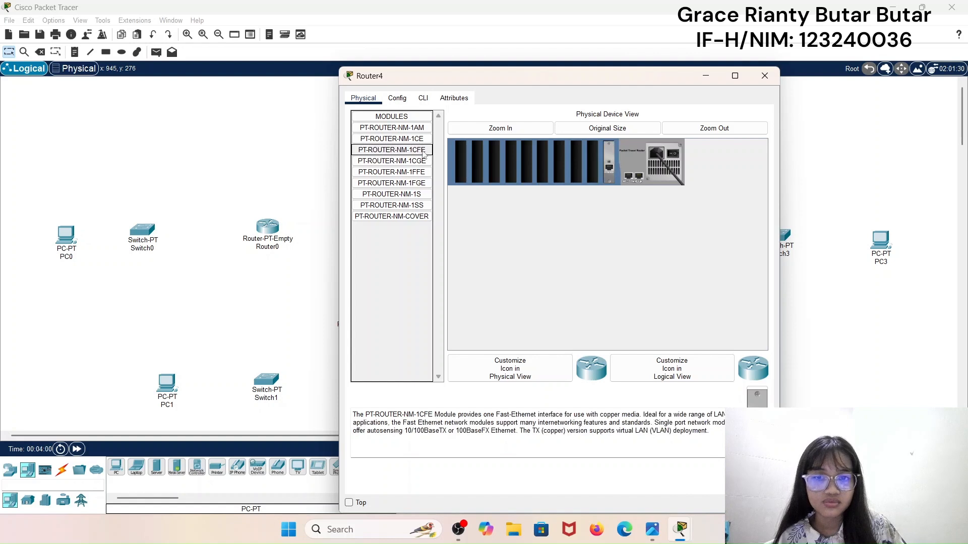
pyautogui.moveTo(423, 154); pyautogui.dragTo(594, 161)
pyautogui.moveTo(388, 151); pyautogui.dragTo(576, 161)
pyautogui.moveTo(356, 151); pyautogui.dragTo(559, 162)
pyautogui.moveTo(427, 153); pyautogui.dragTo(544, 160)
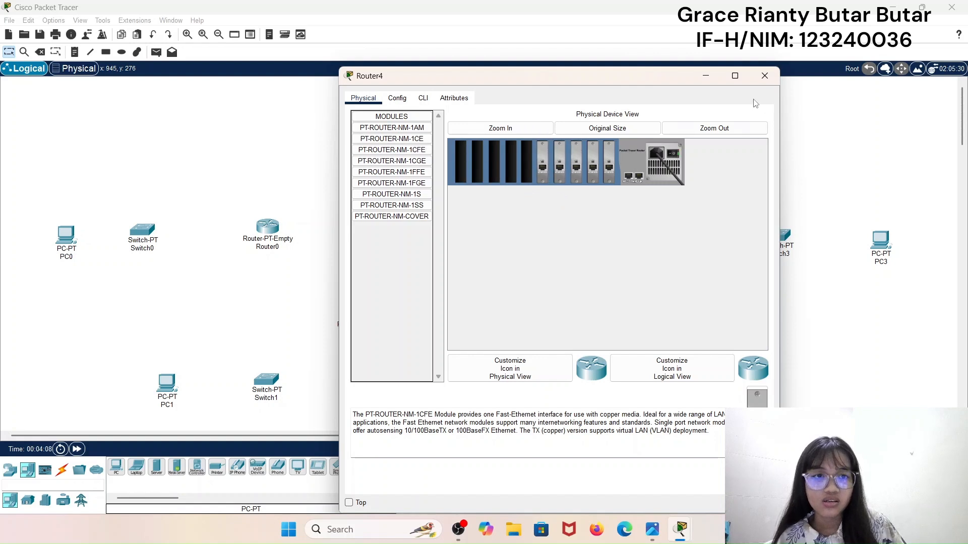
pyautogui.click(764, 75)
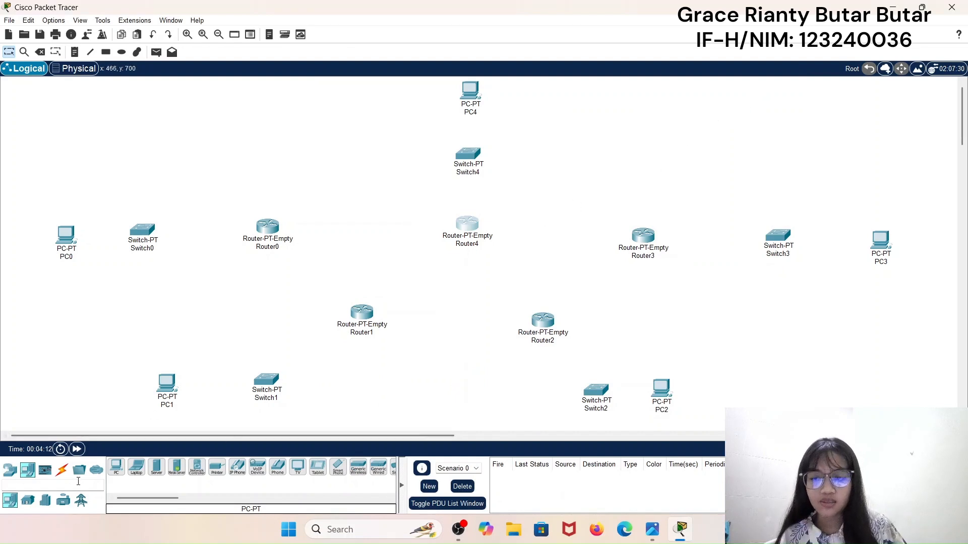
# - Using automatically chosen connection types, cable PC0 to Switch0 and Switch0 to Router0
pyautogui.click(62, 470)
pyautogui.click(117, 466)
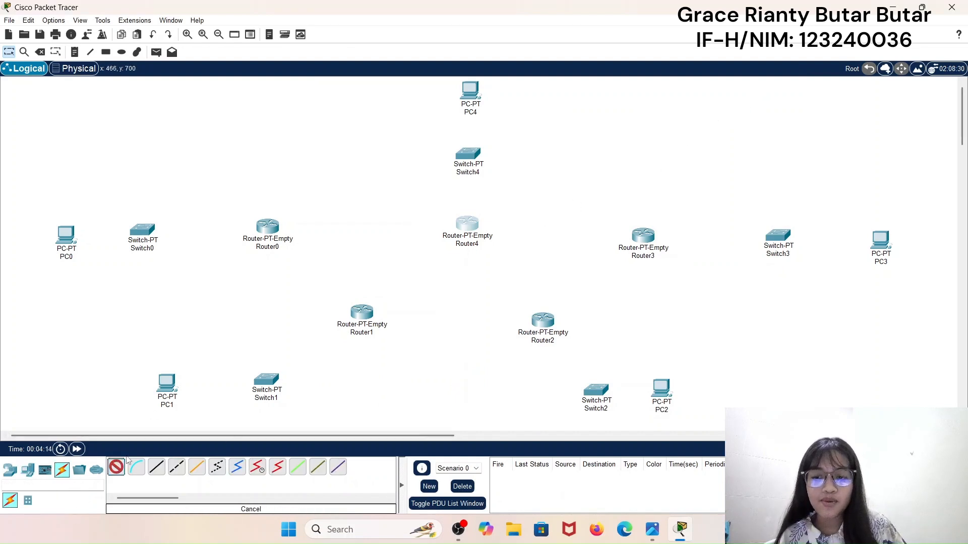
pyautogui.click(65, 235)
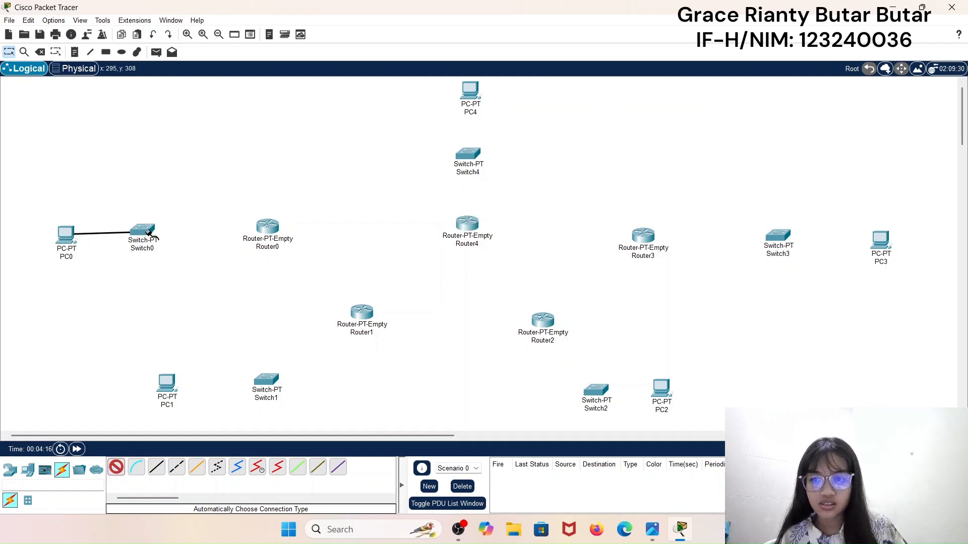
pyautogui.click(142, 233)
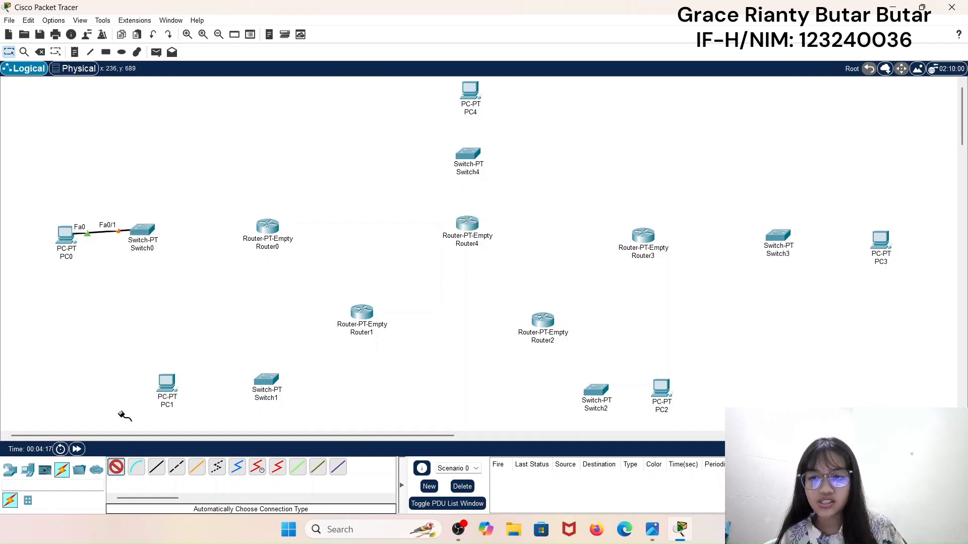
pyautogui.click(149, 234)
pyautogui.click(267, 229)
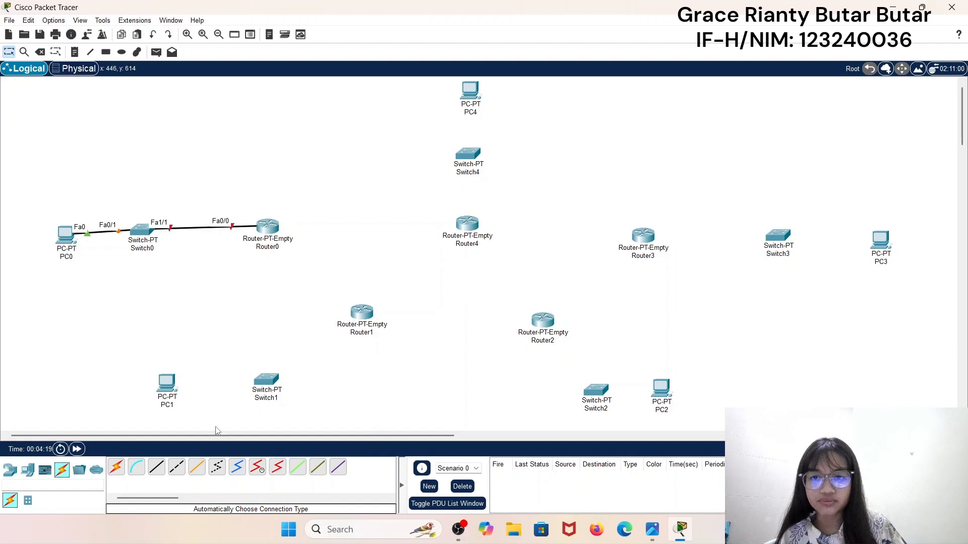
# - Cable PC1 to Switch1 and Switch1 to Router1 with automatically chosen connection types
pyautogui.click(116, 467)
pyautogui.click(163, 389)
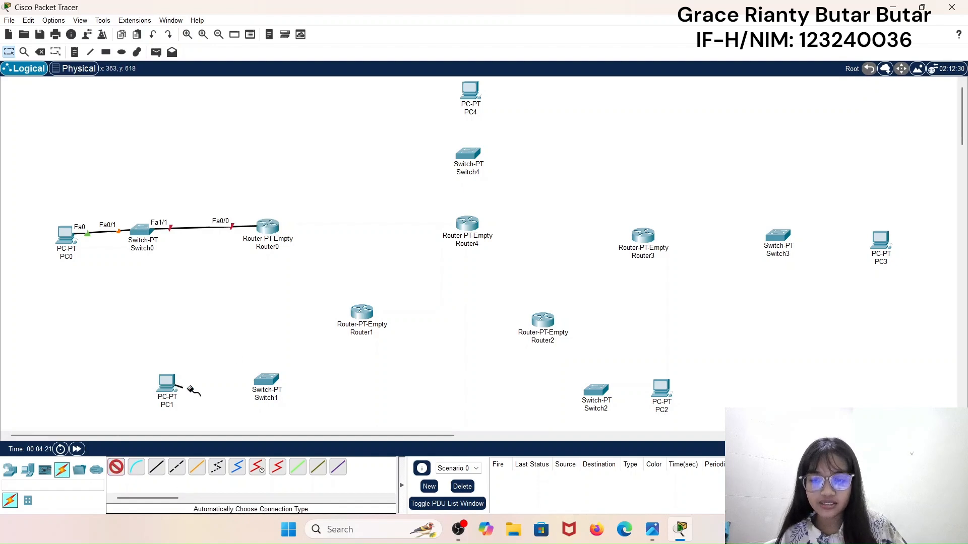
pyautogui.click(266, 382)
pyautogui.click(117, 467)
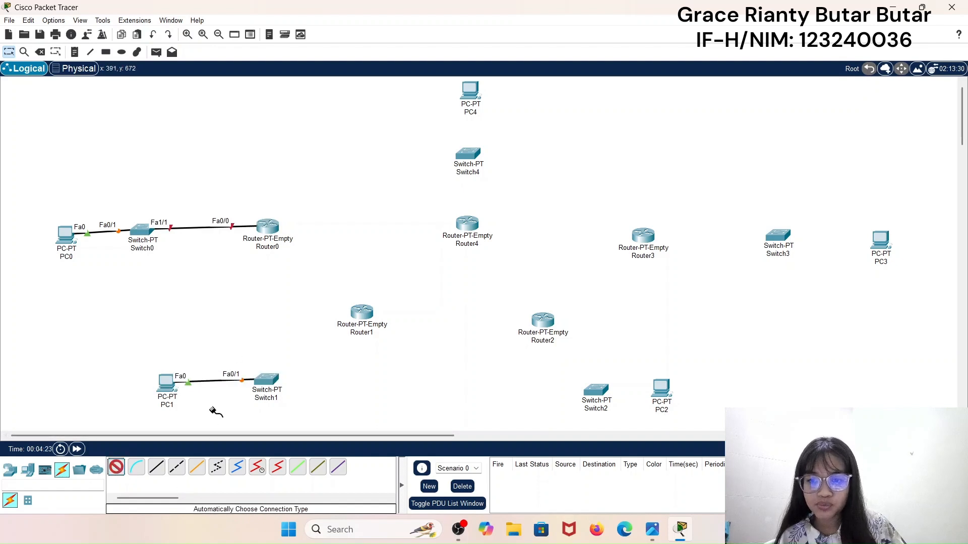
pyautogui.click(268, 380)
pyautogui.click(362, 314)
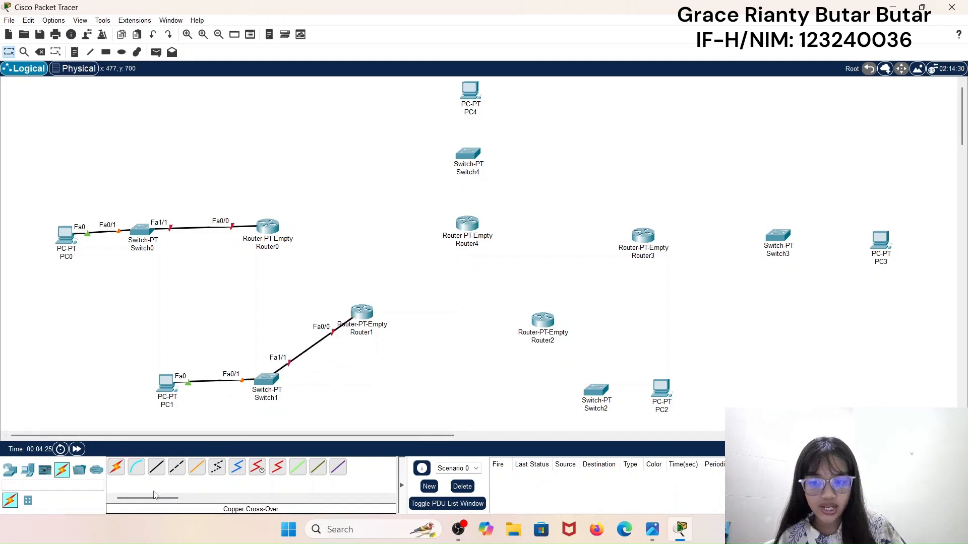
# - Cable PC2 to Switch2 and Switch2 to Router2 with automatically chosen connection types
pyautogui.click(116, 467)
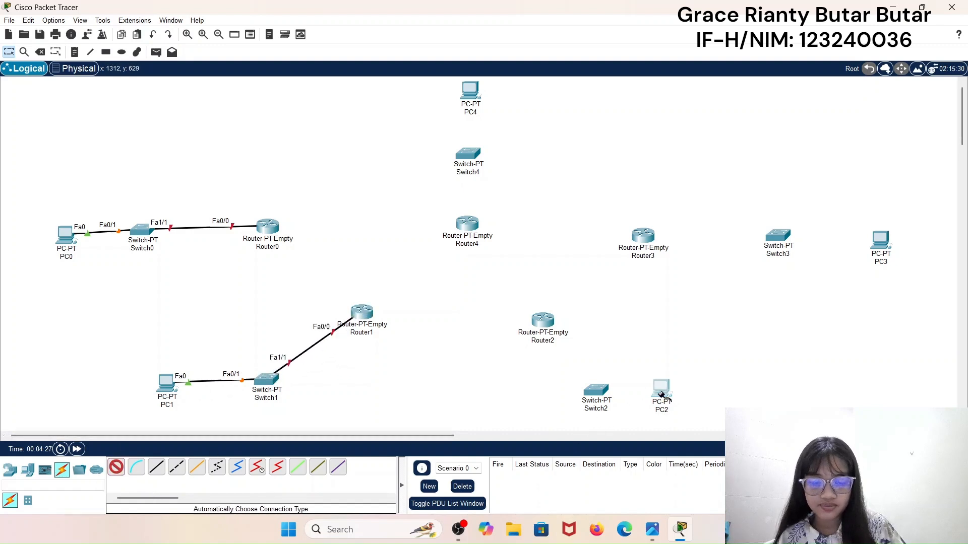
pyautogui.click(661, 389)
pyautogui.click(593, 392)
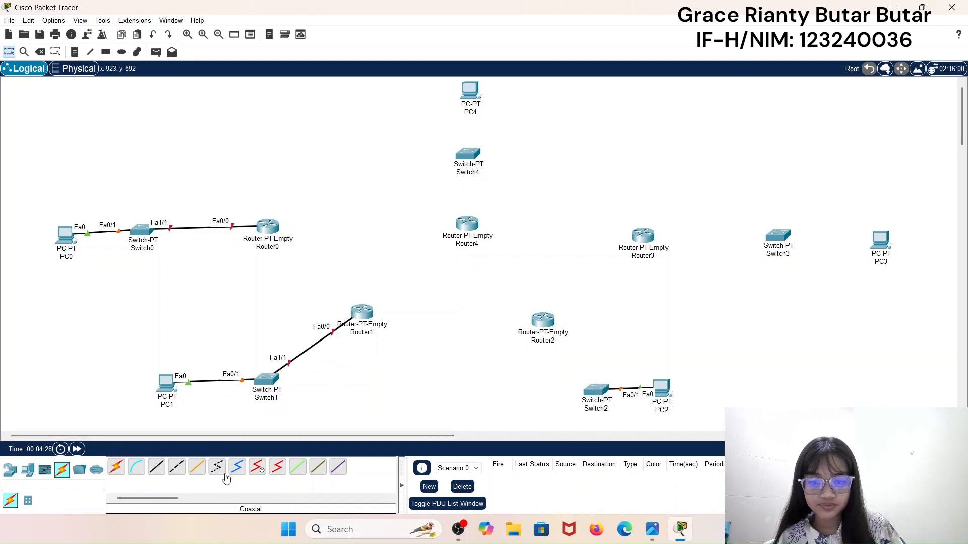
pyautogui.click(116, 468)
pyautogui.click(593, 391)
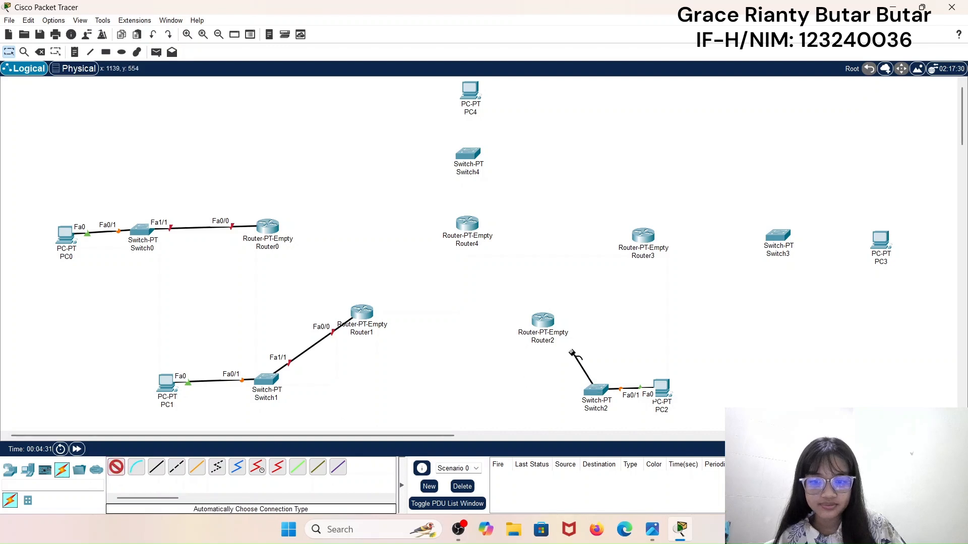
pyautogui.click(543, 320)
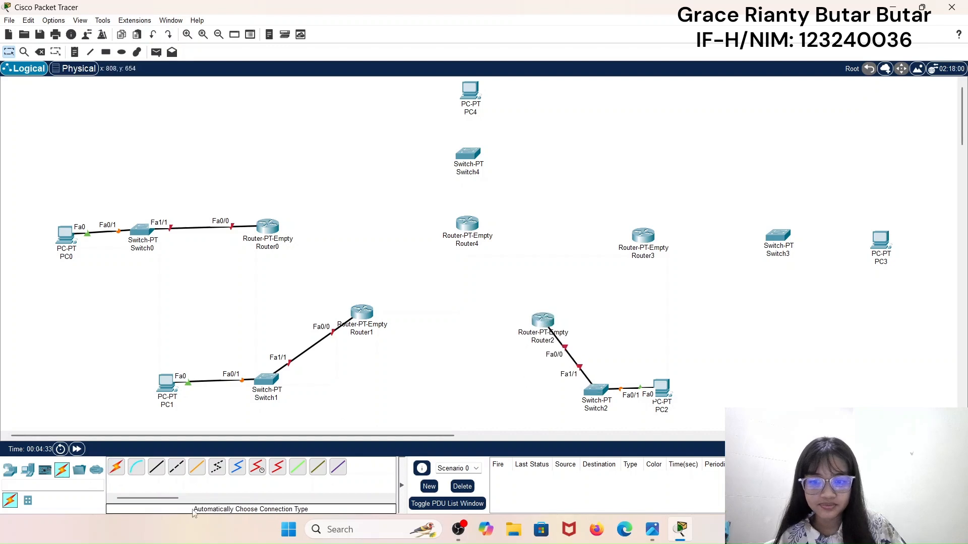
# - Cable PC3 to Switch3 and Switch3 to Router3 with automatically chosen connection types
pyautogui.click(116, 468)
pyautogui.click(882, 239)
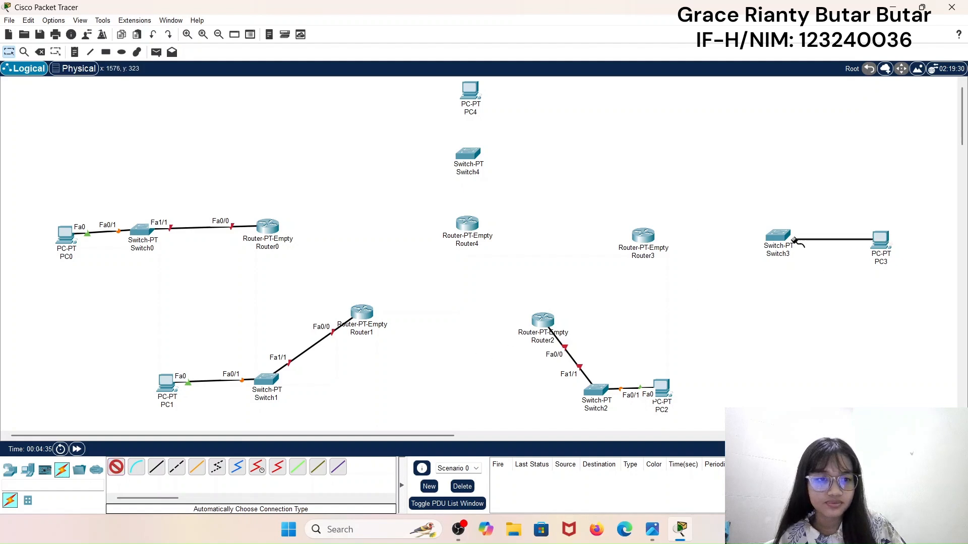
pyautogui.click(778, 236)
pyautogui.click(117, 468)
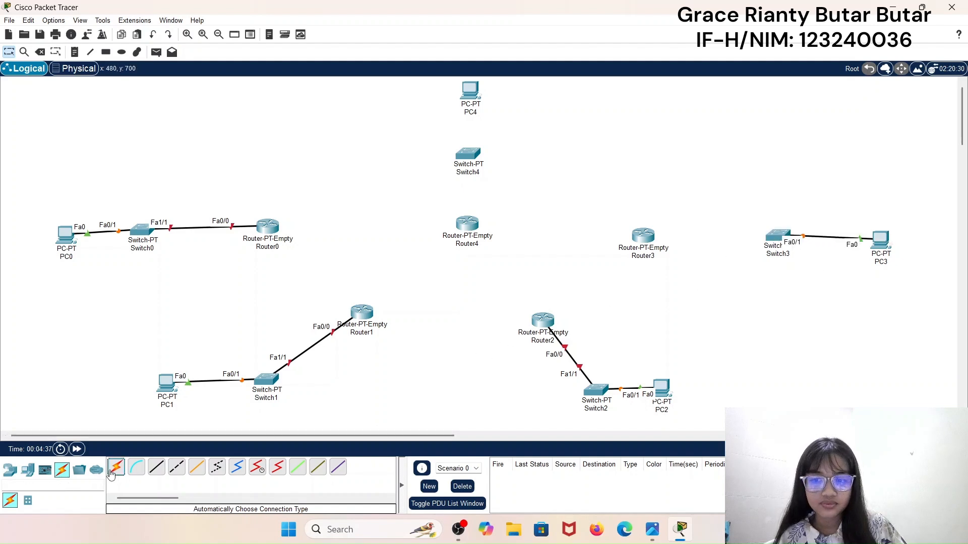
pyautogui.click(770, 238)
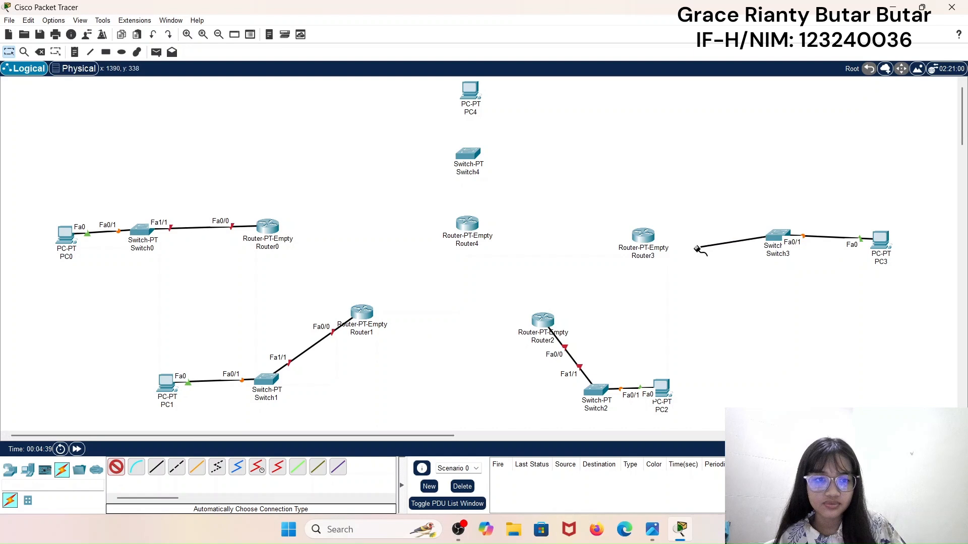
pyautogui.click(641, 235)
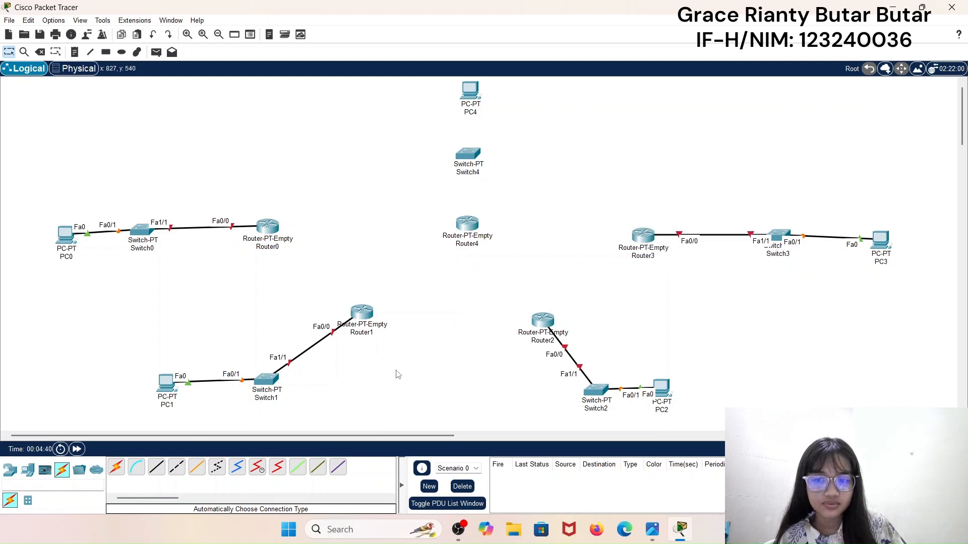
# - Cable PC4 to Switch4 and Switch4 to Router4 with automatically chosen connection types
pyautogui.click(116, 467)
pyautogui.click(473, 91)
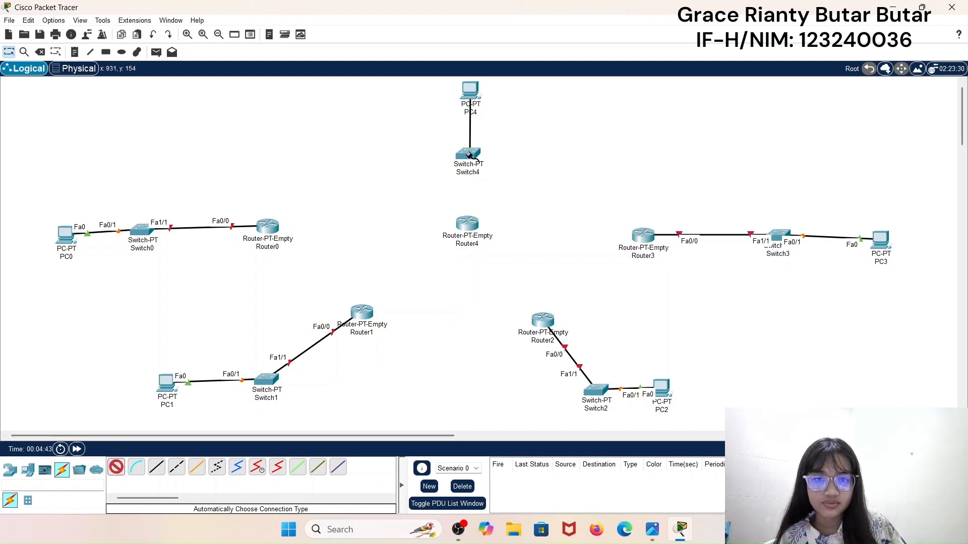
pyautogui.click(468, 153)
pyautogui.click(116, 467)
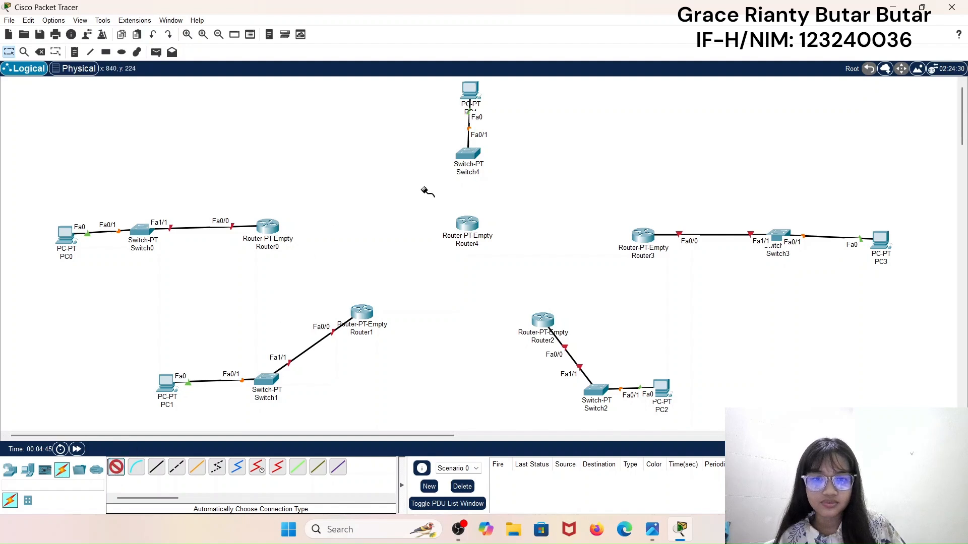
pyautogui.click(468, 154)
pyautogui.click(467, 223)
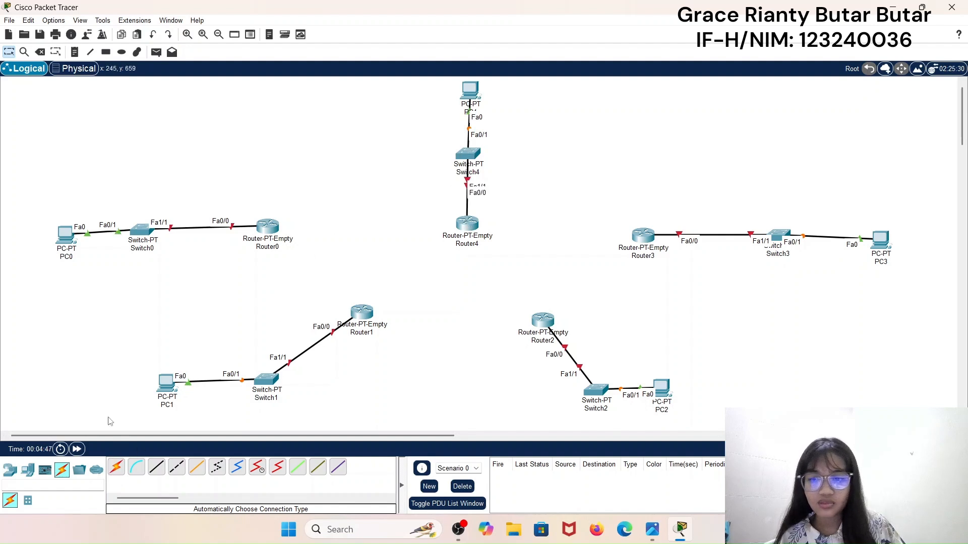
# - Link Router0 to Router1 and Router1 to Router2 with automatically chosen connection types
pyautogui.click(116, 468)
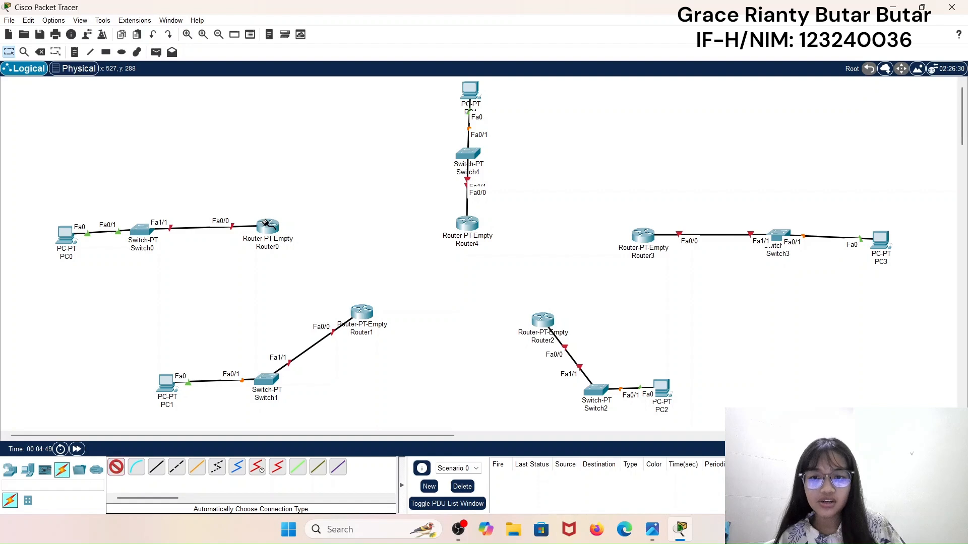
pyautogui.click(268, 226)
pyautogui.click(360, 309)
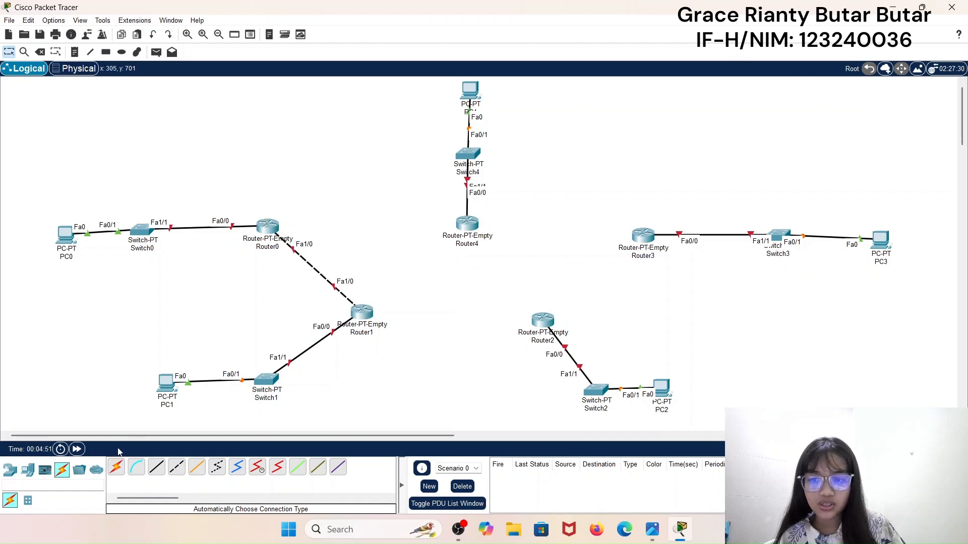
pyautogui.click(117, 467)
pyautogui.click(364, 315)
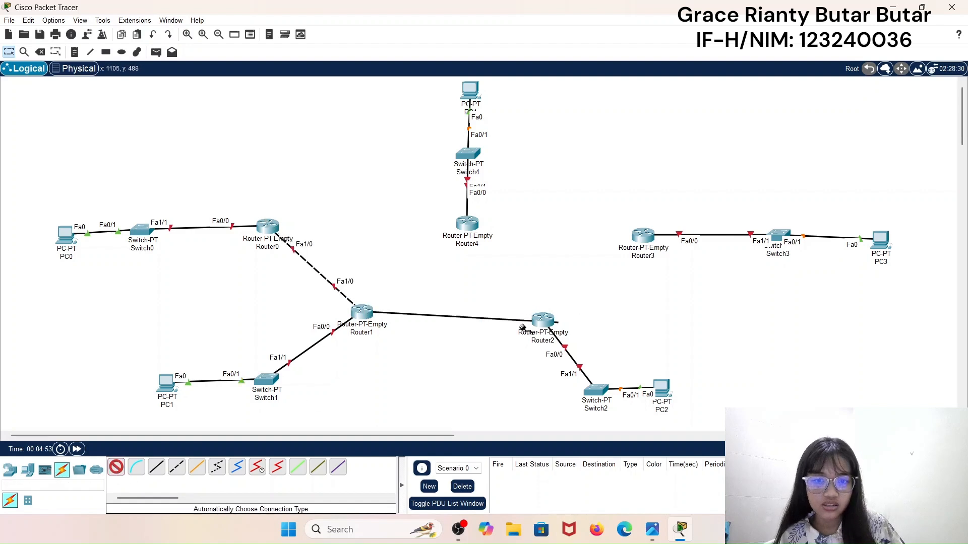
pyautogui.click(541, 320)
# - Link Router2 to Router3 and Router0 to Router4 with automatically chosen connection types
pyautogui.click(116, 468)
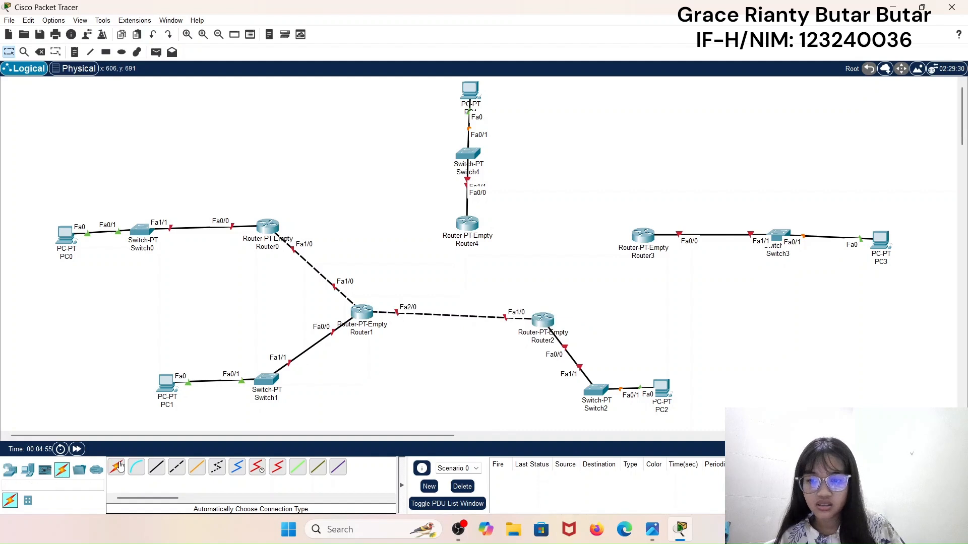
pyautogui.click(551, 317)
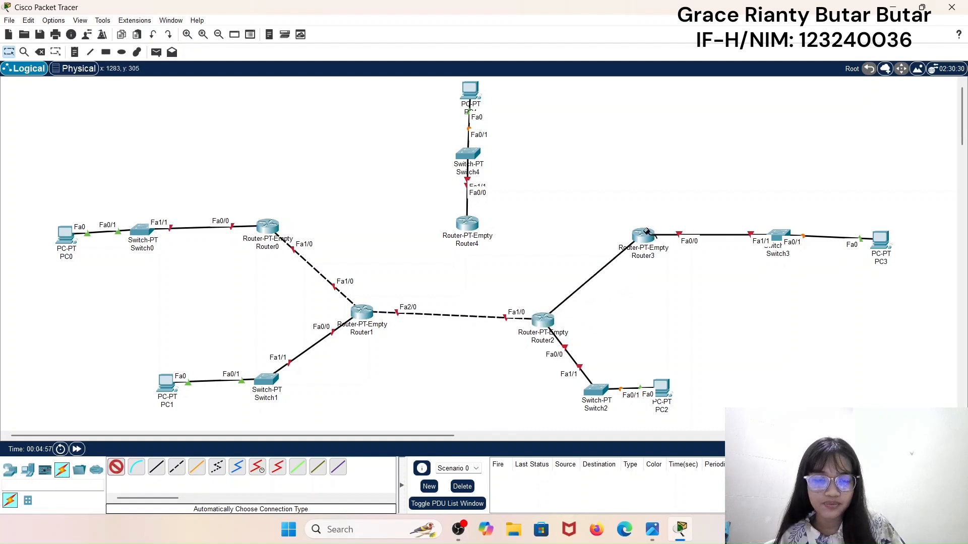
pyautogui.click(647, 235)
pyautogui.click(116, 469)
pyautogui.click(270, 225)
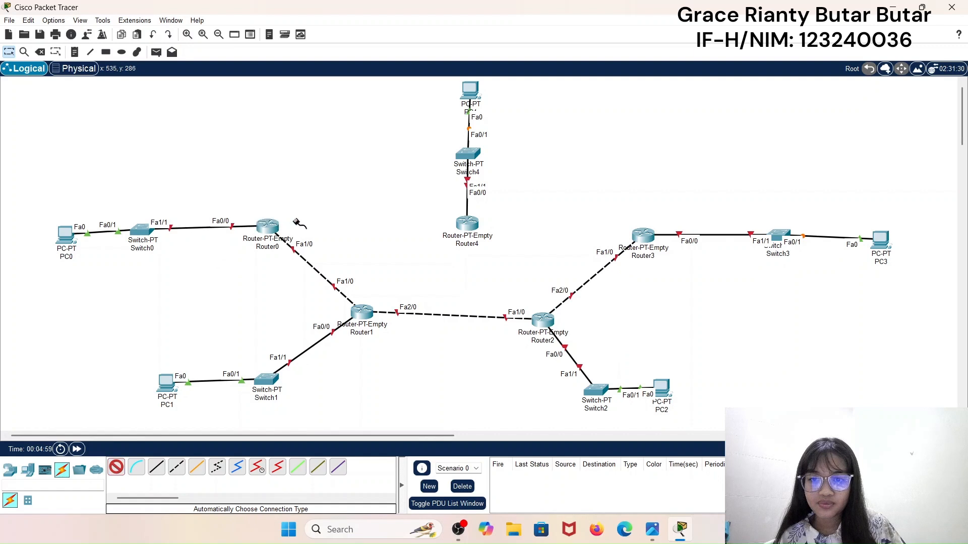
pyautogui.click(467, 224)
# - Link Router4 to Router3, Router1 and Router2 with automatically chosen connection types
pyautogui.click(116, 467)
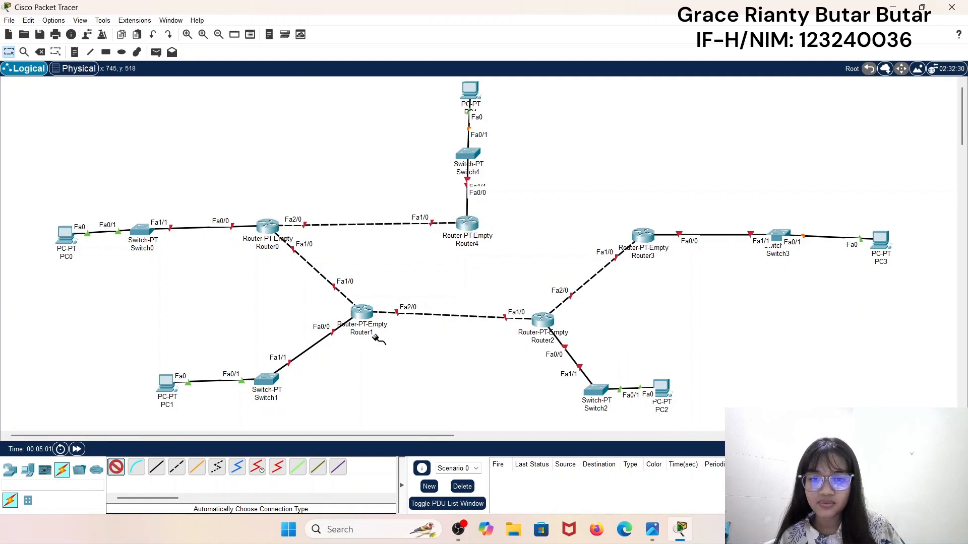
pyautogui.click(467, 224)
pyautogui.click(643, 235)
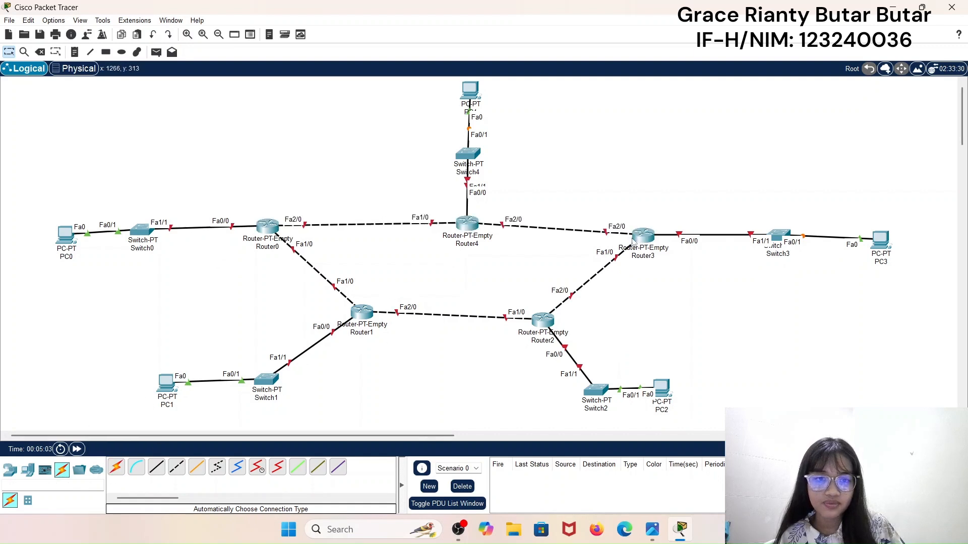
pyautogui.click(116, 468)
pyautogui.click(362, 312)
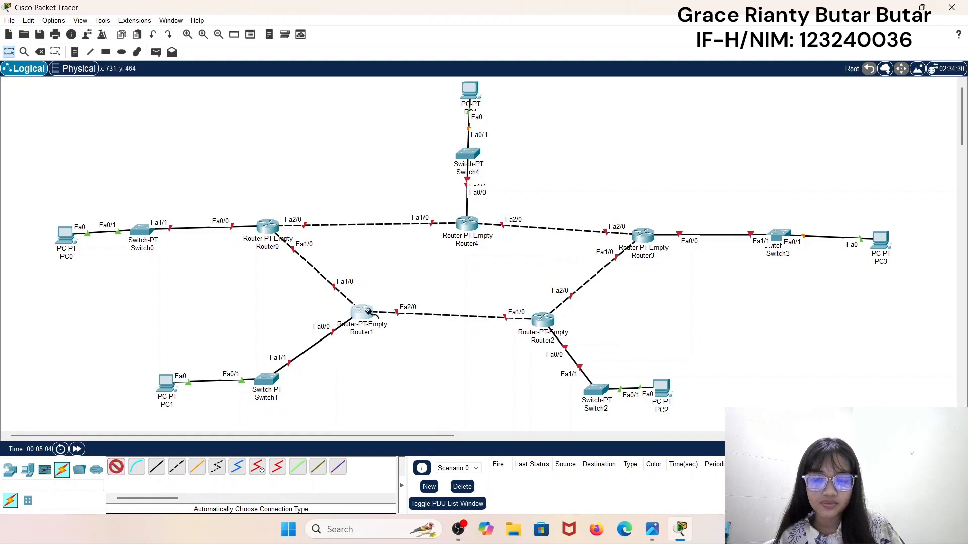
pyautogui.click(466, 227)
pyautogui.click(116, 467)
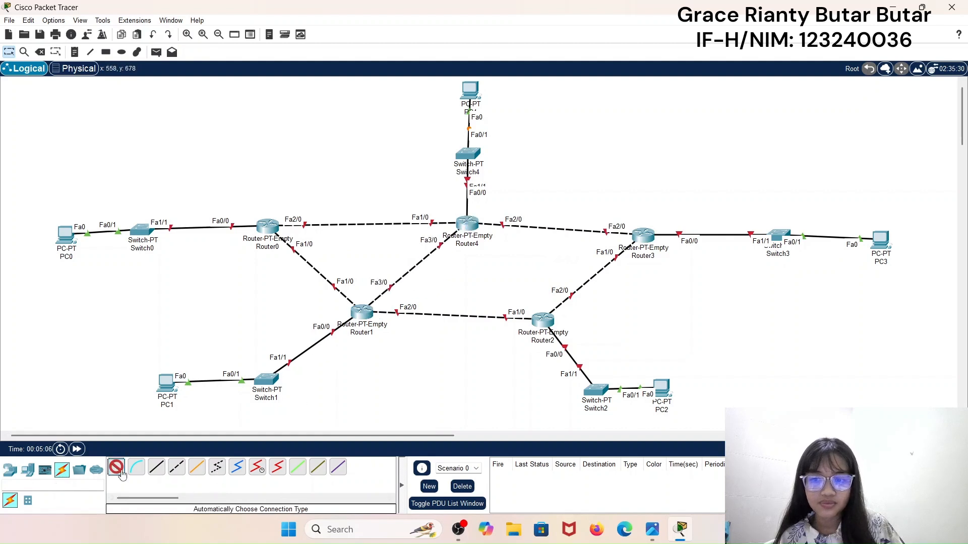
pyautogui.click(540, 323)
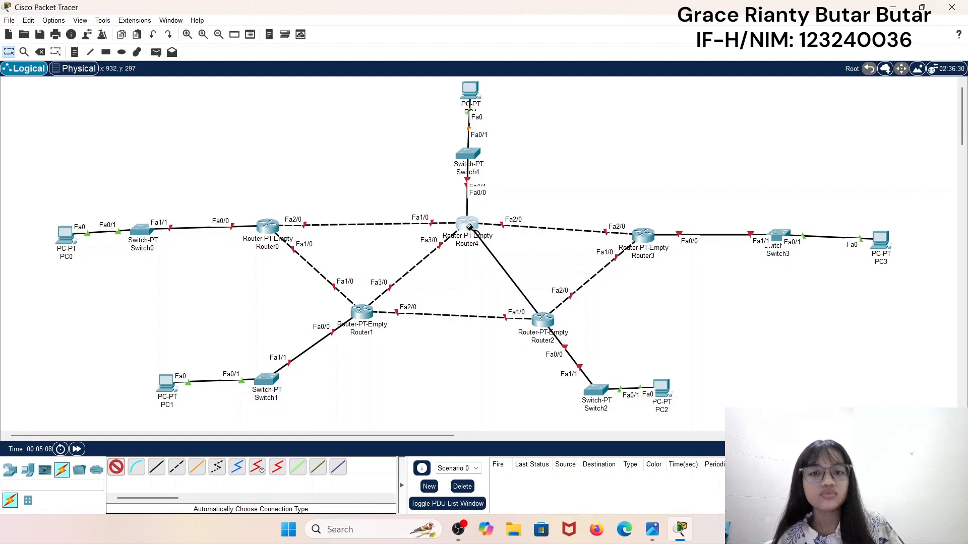
pyautogui.click(466, 224)
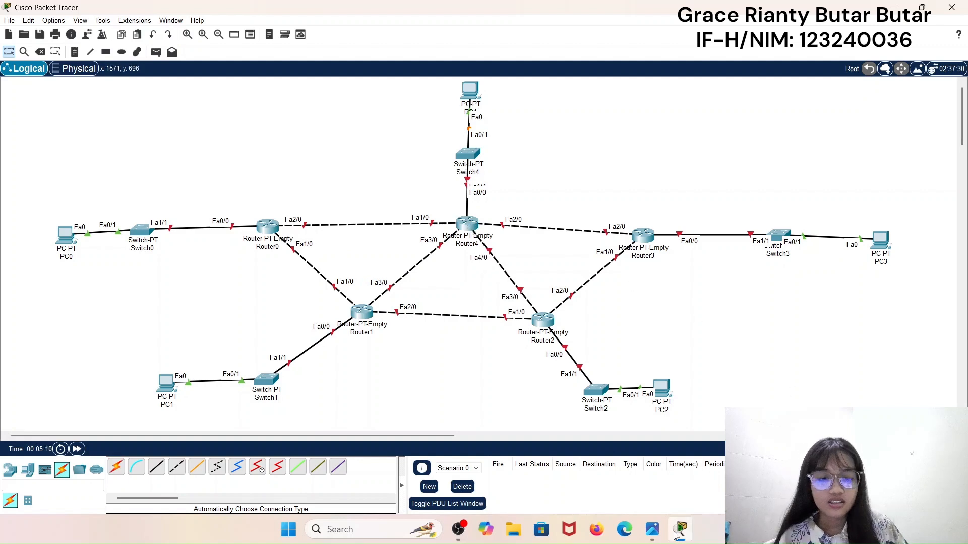
# - Switch to the image viewer and examine the IP addresses on the hand-drawn topology diagram
pyautogui.click(652, 530)
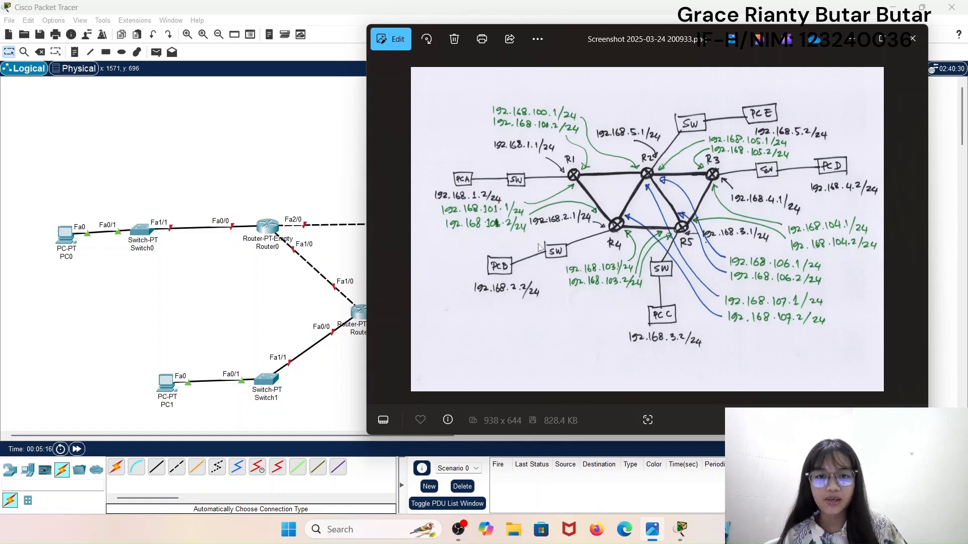
pyautogui.moveTo(364, 223); pyautogui.dragTo(524, 221)
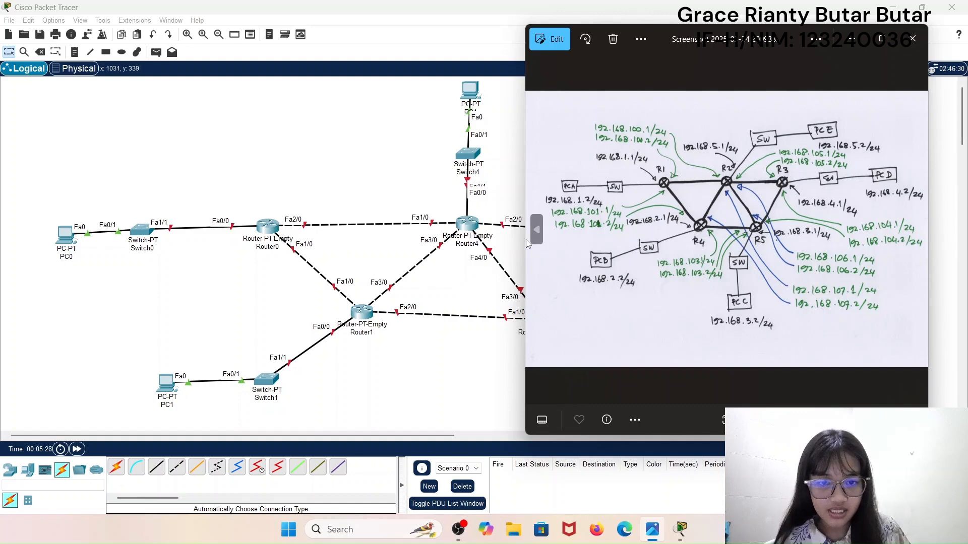
pyautogui.moveTo(522, 236); pyautogui.dragTo(354, 236)
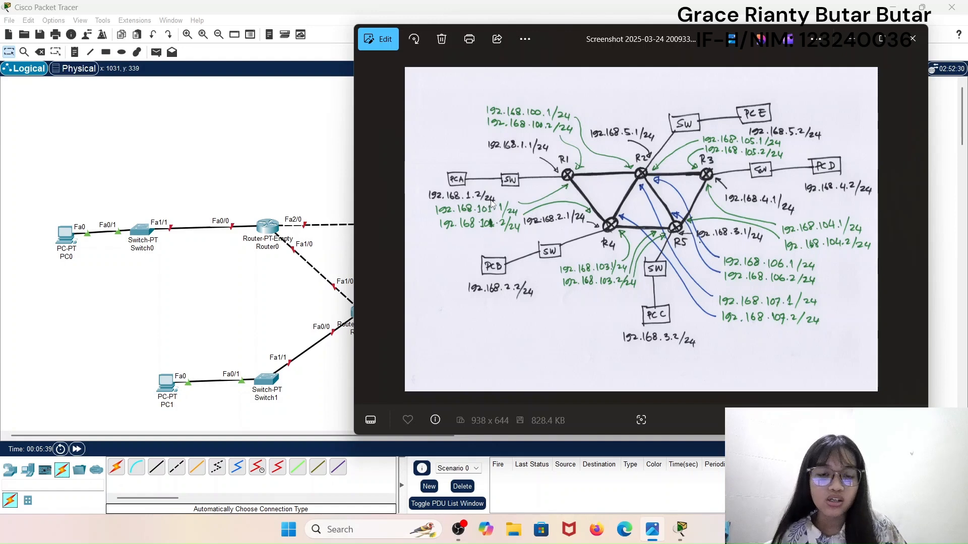
pyautogui.click(280, 285)
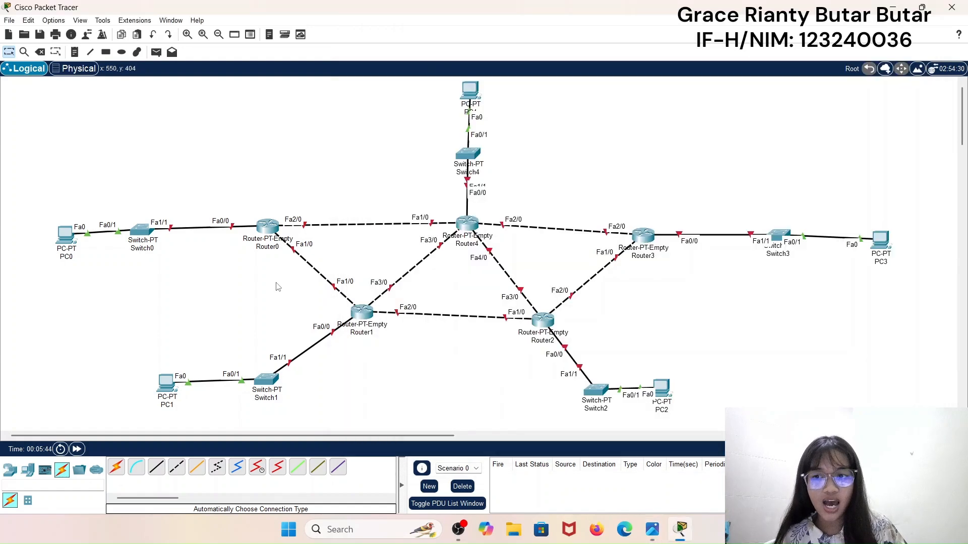
# - Set PC0's FastEthernet0 IPv4 address to 192.168.1.2 with subnet mask 255.255.255.0
pyautogui.click(64, 235)
pyautogui.click(398, 98)
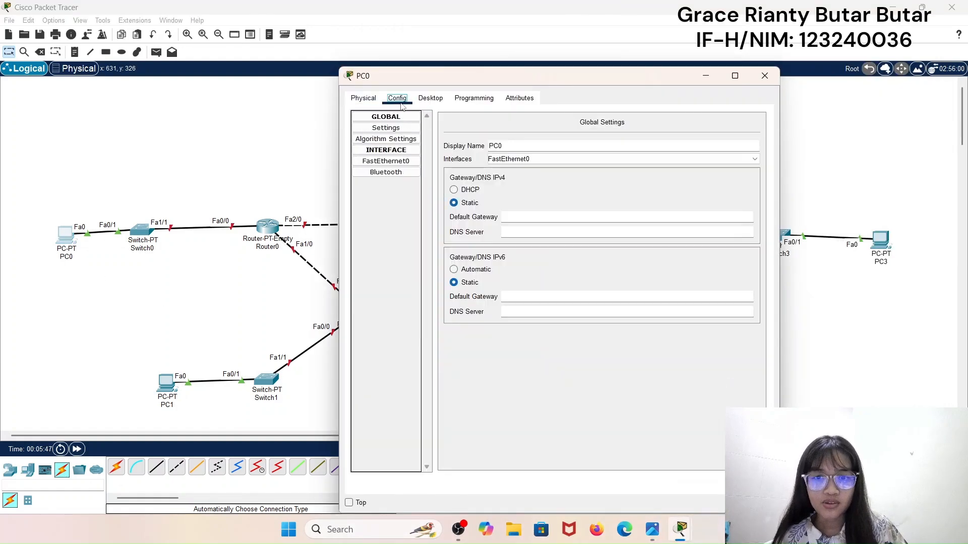
pyautogui.click(409, 160)
pyautogui.click(710, 209)
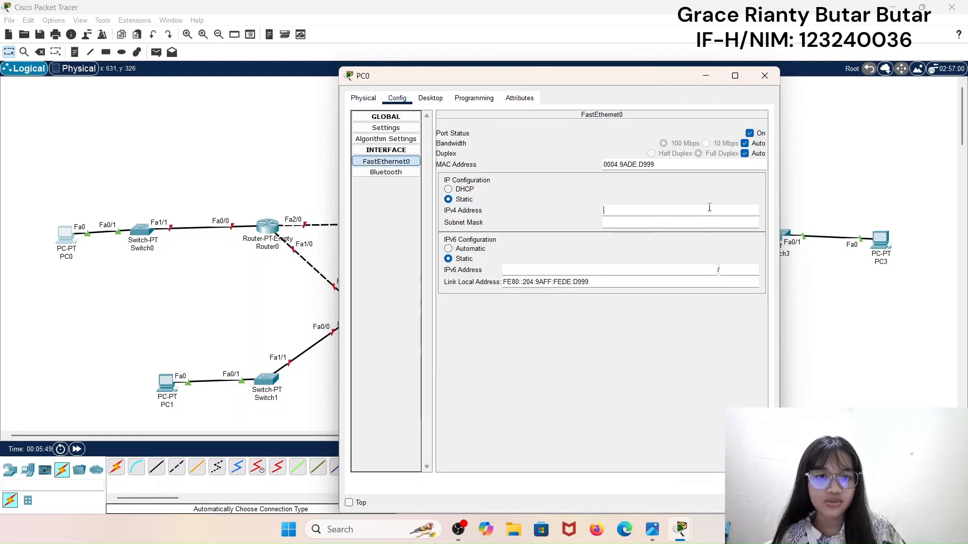
pyautogui.write('192.1')
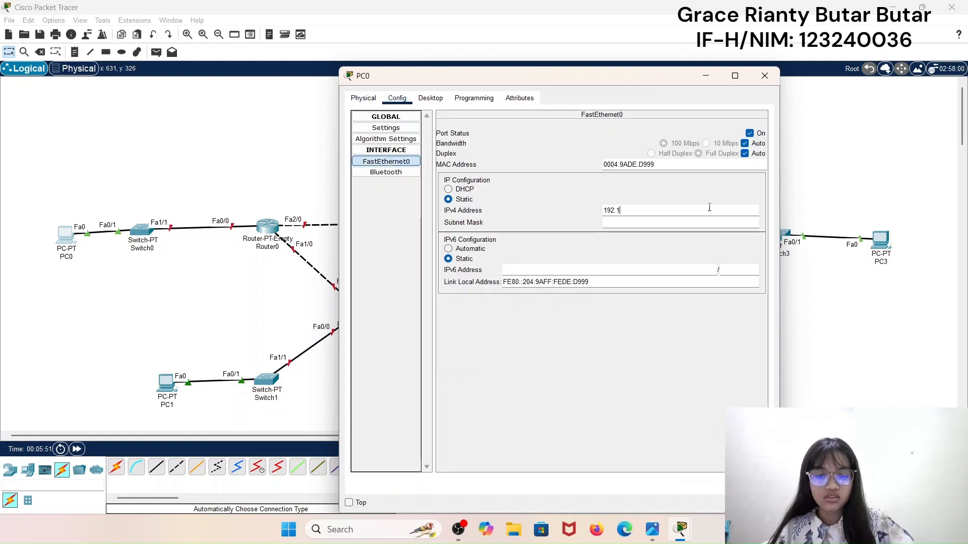
pyautogui.write('68.1')
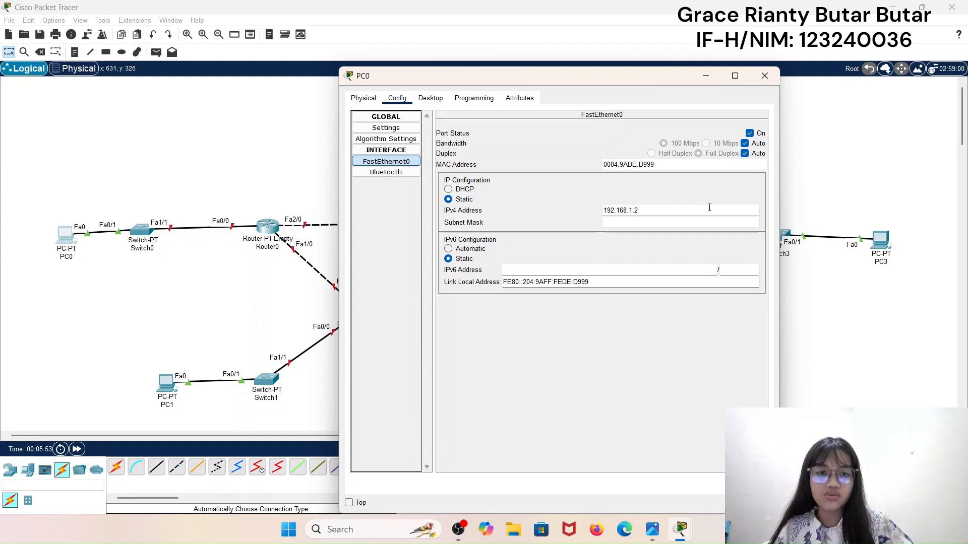
pyautogui.write('.2')
pyautogui.click(709, 223)
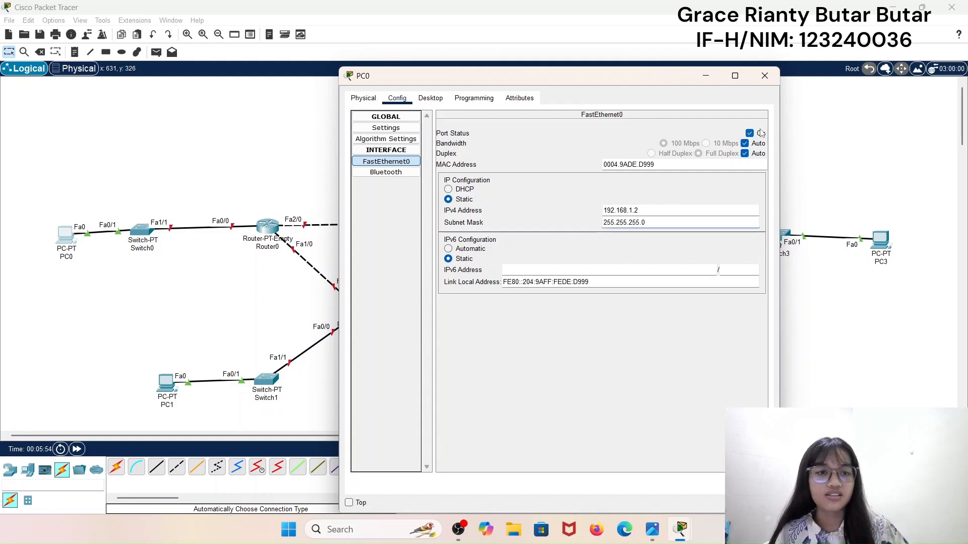
pyautogui.click(765, 76)
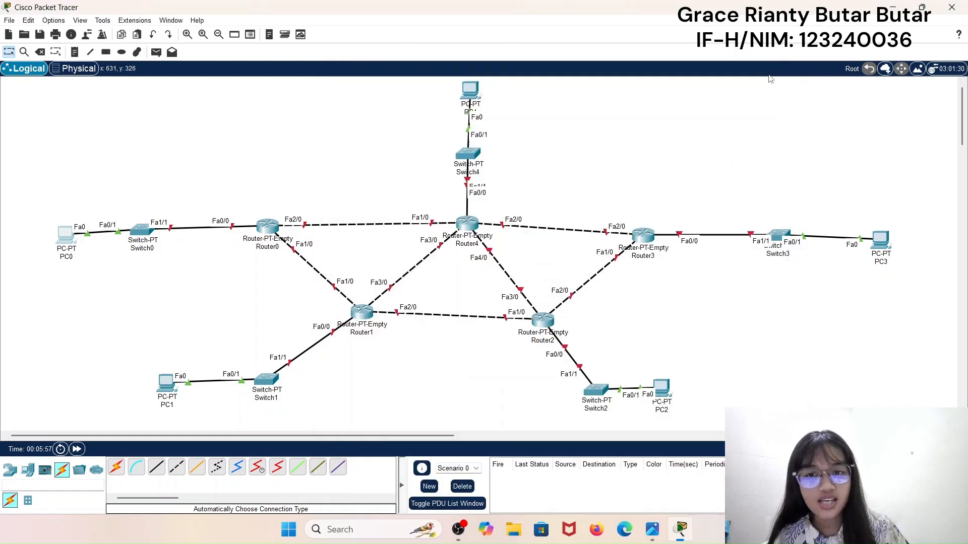
# - Set PC1's FastEthernet0 IPv4 address to 192.168.2.2 following the topology diagram and fill in the default subnet mask
pyautogui.click(165, 385)
pyautogui.click(397, 132)
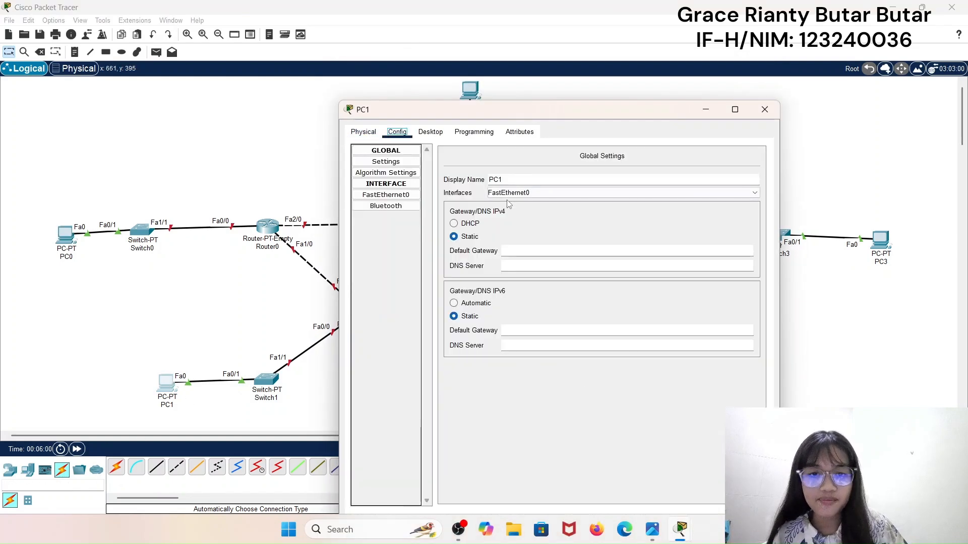
pyautogui.moveTo(658, 538)
pyautogui.click(608, 436)
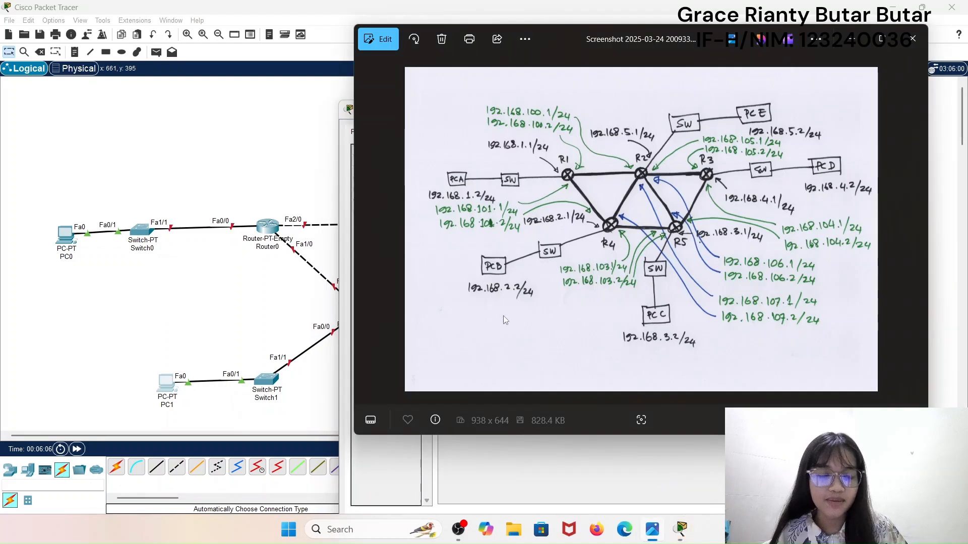
pyautogui.click(532, 473)
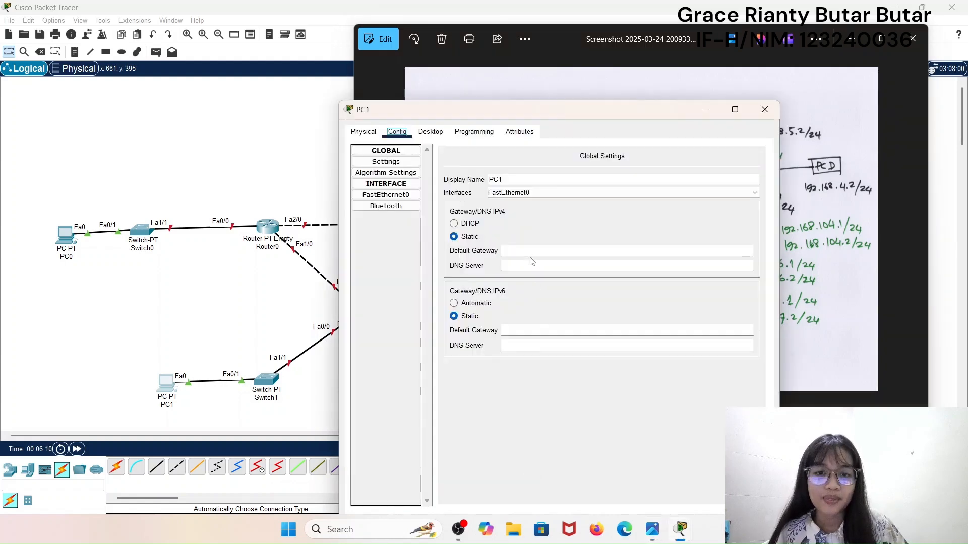
pyautogui.click(393, 194)
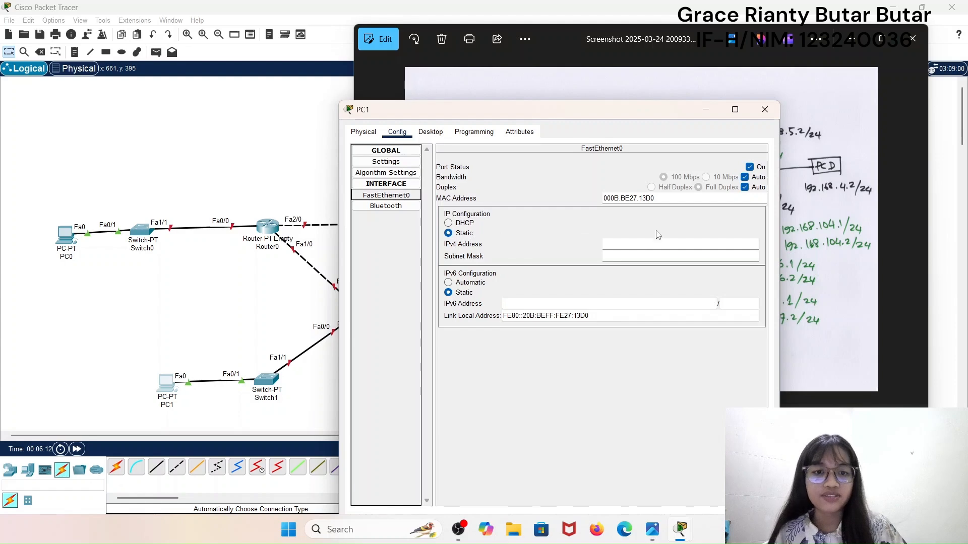
pyautogui.write('192')
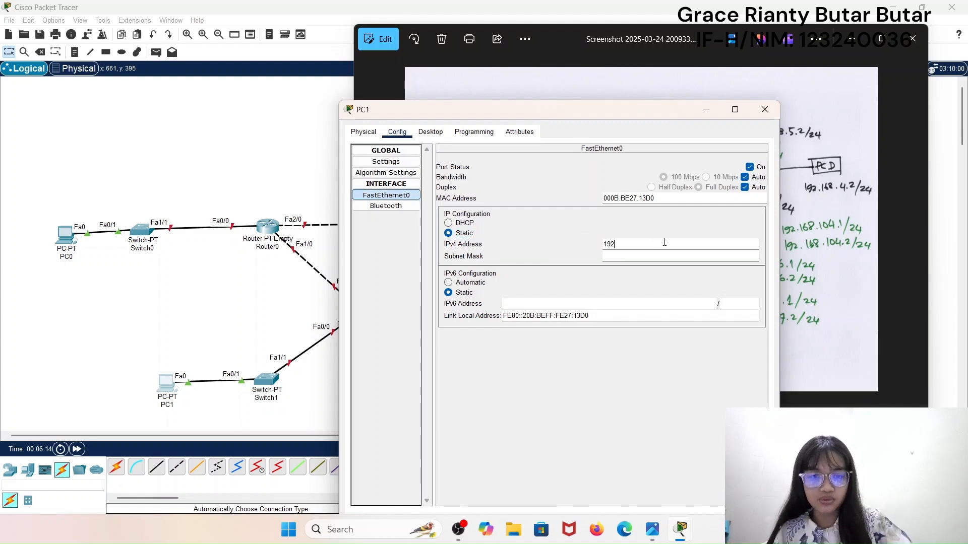
pyautogui.write('.168')
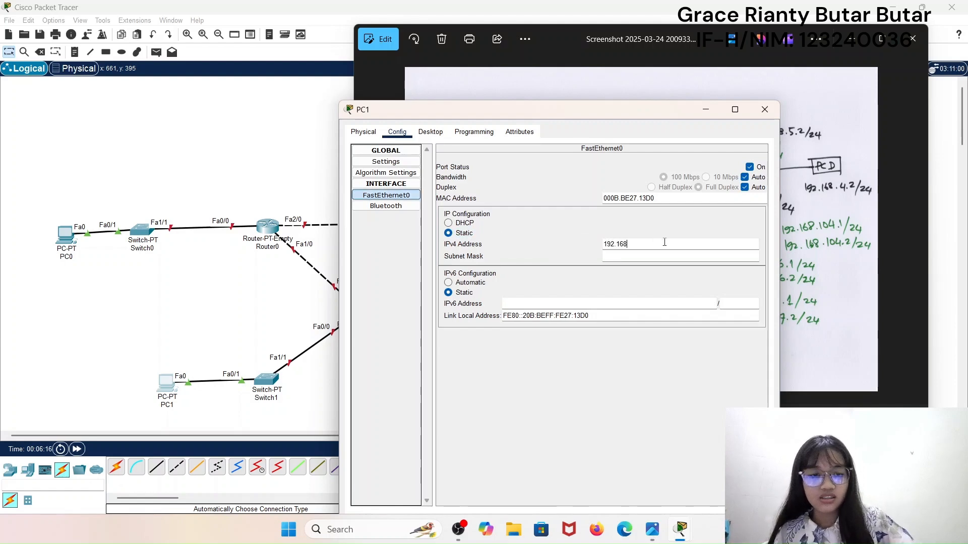
pyautogui.write('.2.2')
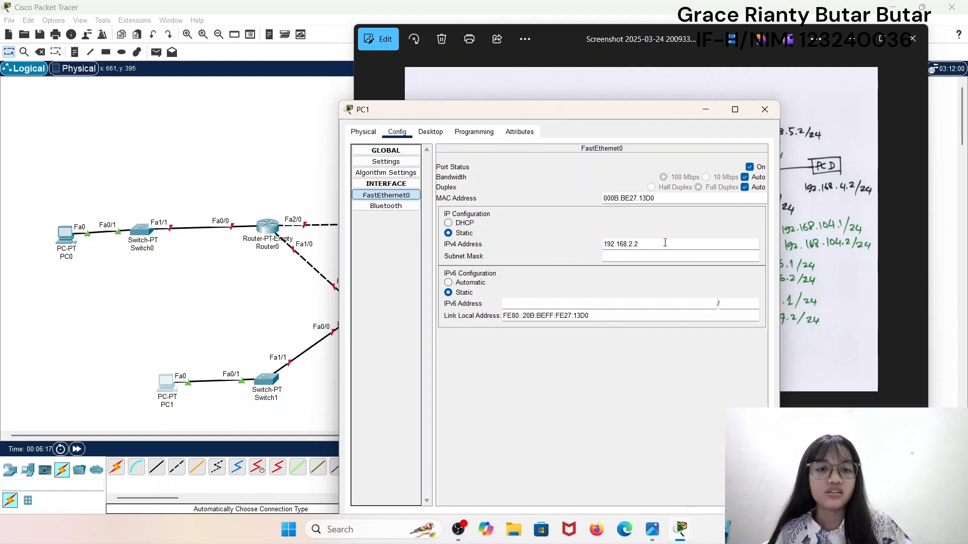
pyautogui.press('Tab')
pyautogui.click(765, 110)
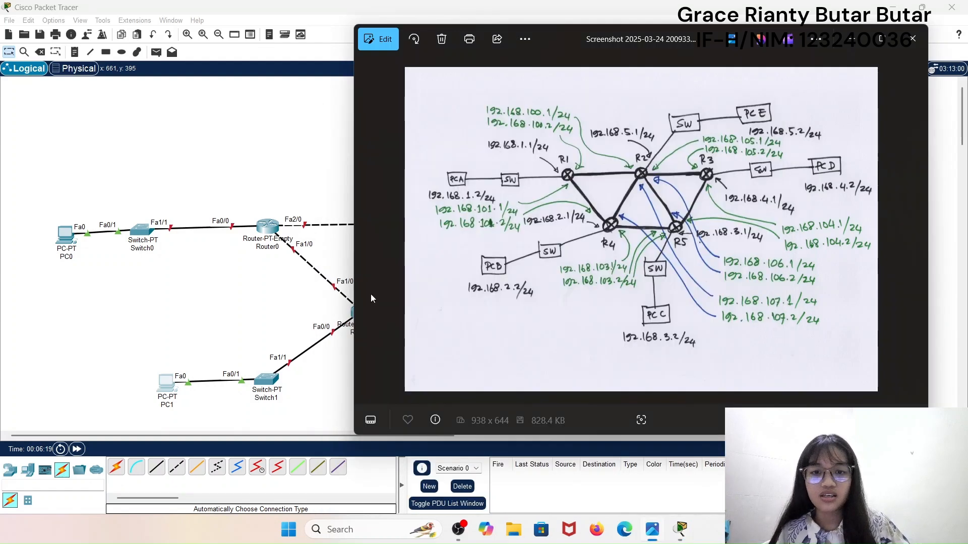
# - Set PC2's FastEthernet0 IPv4 address to 192.168.3.2 with subnet mask 255.255.255.0, and move PC2 farther away from Switch2
pyautogui.click(249, 305)
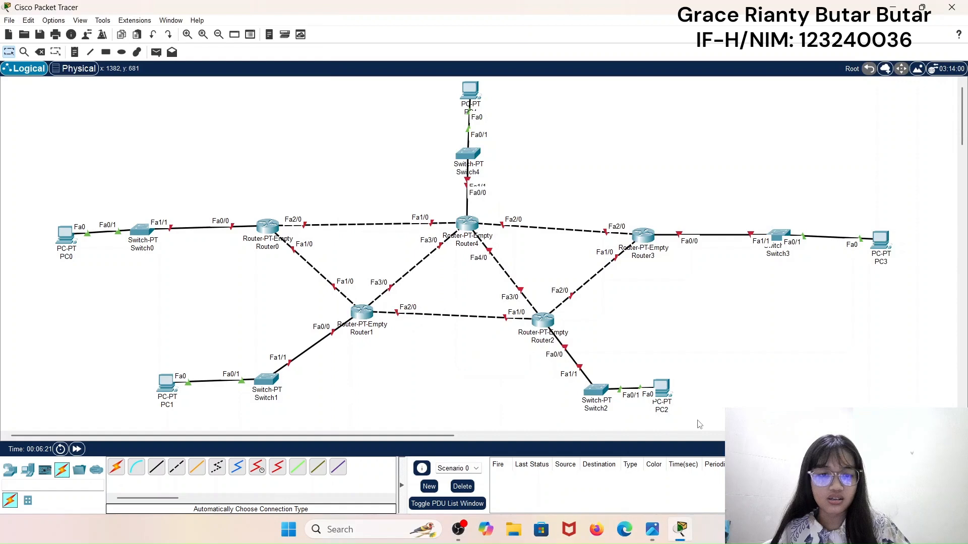
pyautogui.click(667, 385)
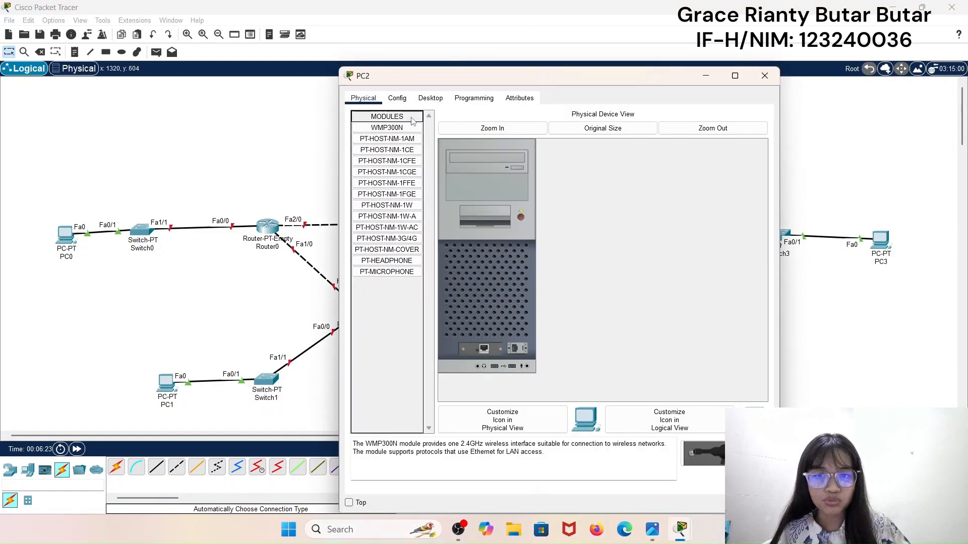
pyautogui.click(397, 99)
pyautogui.click(385, 160)
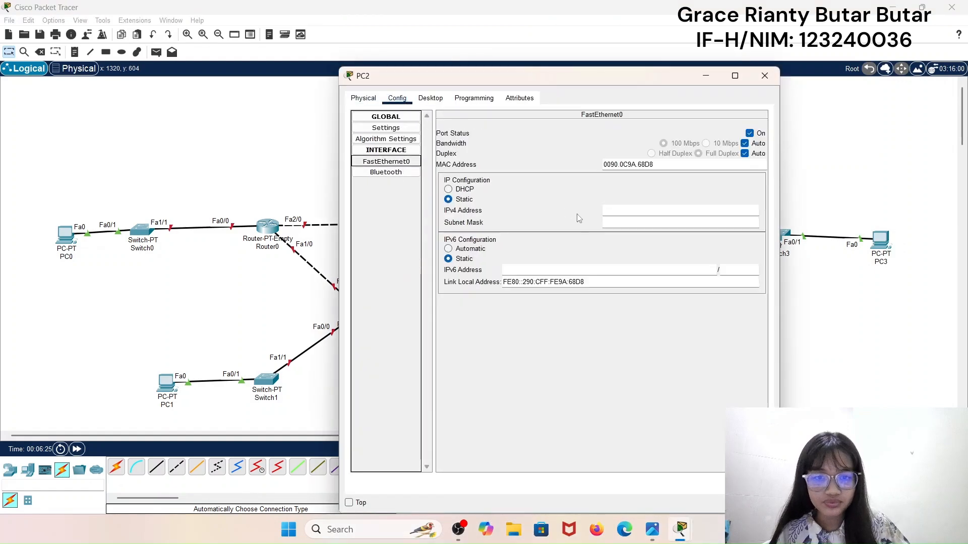
pyautogui.click(616, 209)
pyautogui.write('192.1')
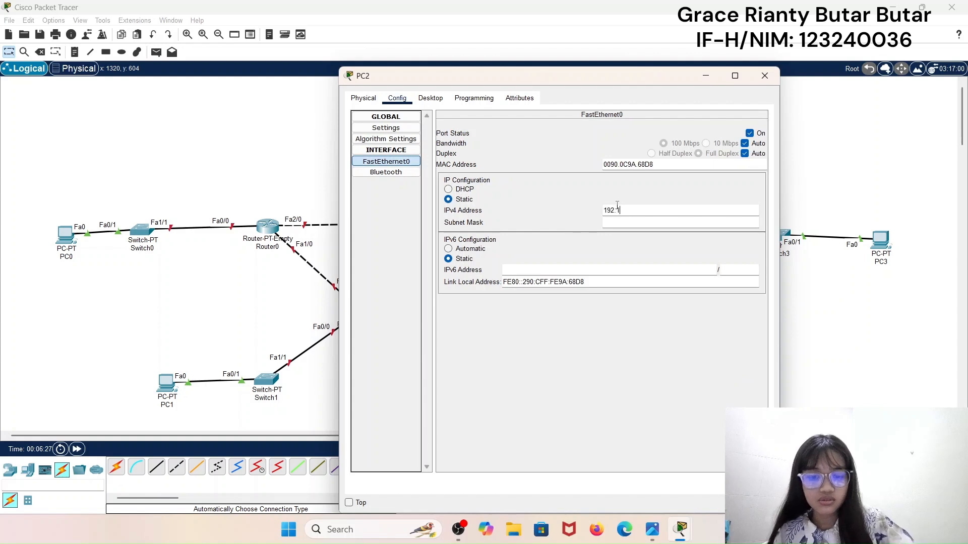
pyautogui.write('68.3.2')
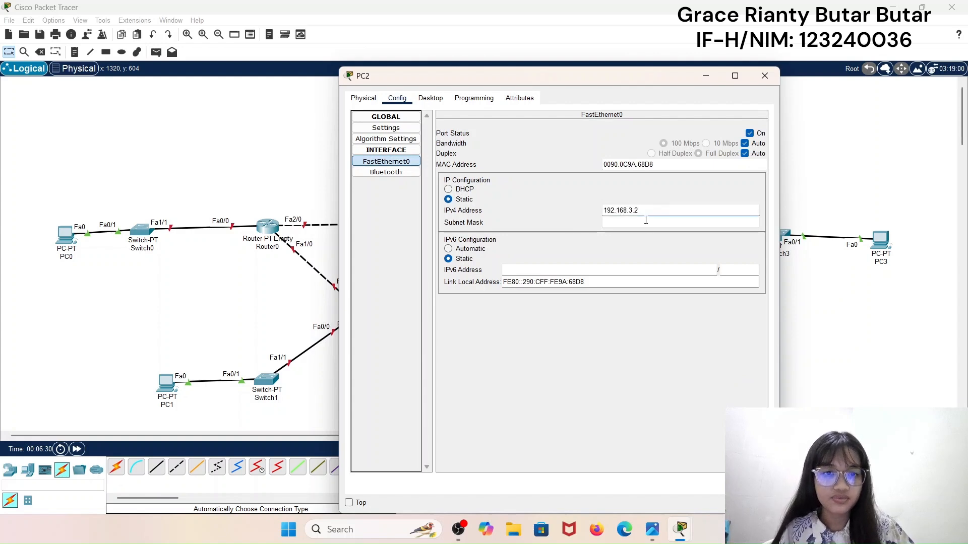
pyautogui.click(645, 221)
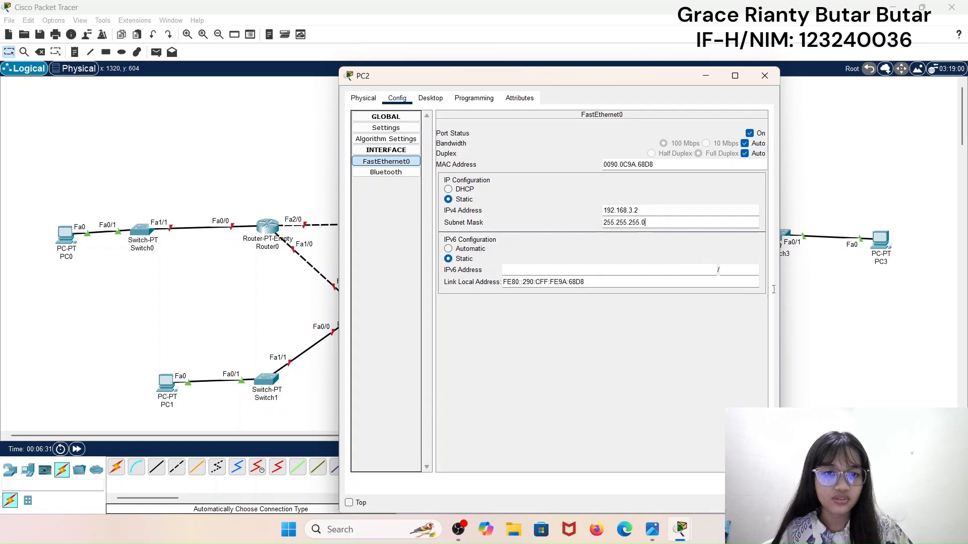
pyautogui.click(838, 310)
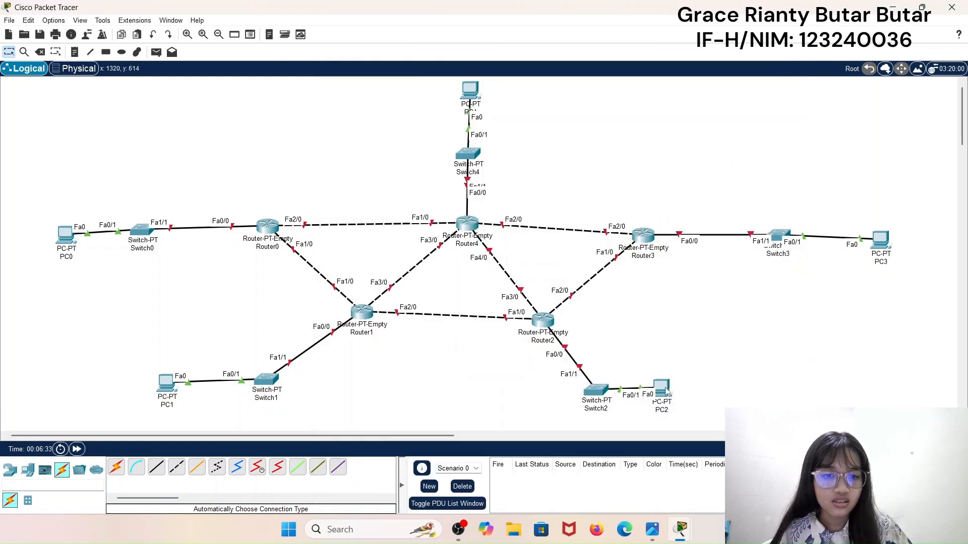
pyautogui.moveTo(661, 387); pyautogui.dragTo(711, 392)
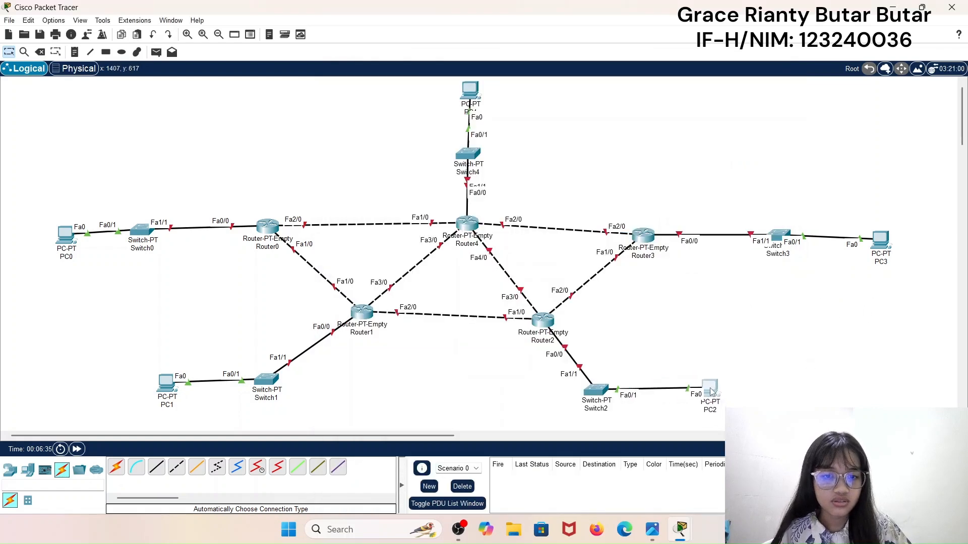
# - Set PC3's FastEthernet0 IPv4 address to 192.168.4.2 with subnet mask 255.255.255.0
pyautogui.click(881, 240)
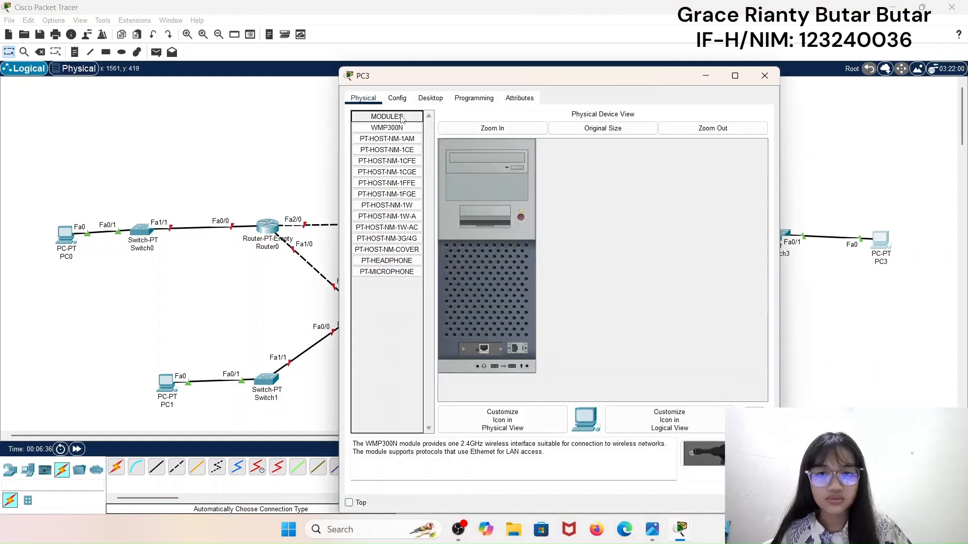
pyautogui.click(397, 98)
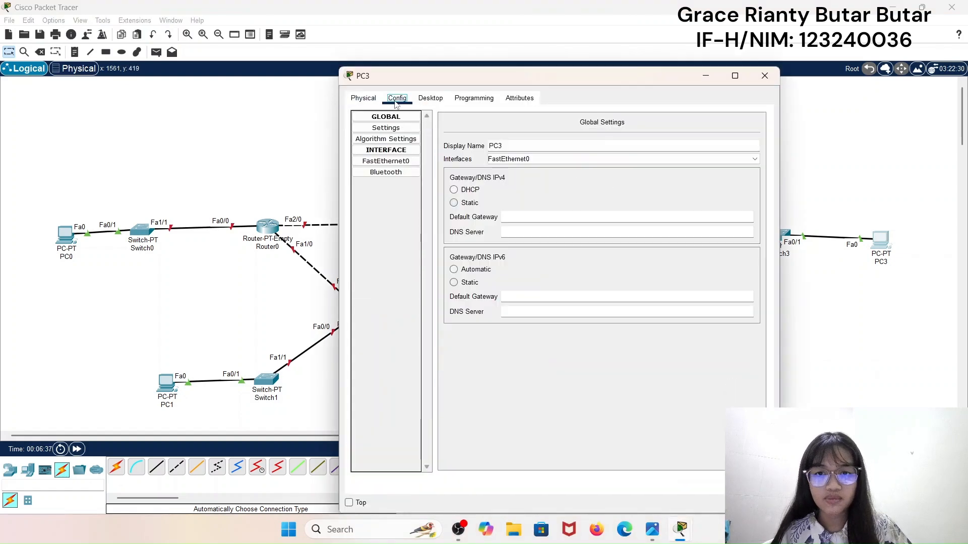
pyautogui.click(375, 161)
pyautogui.click(615, 211)
pyautogui.write('192')
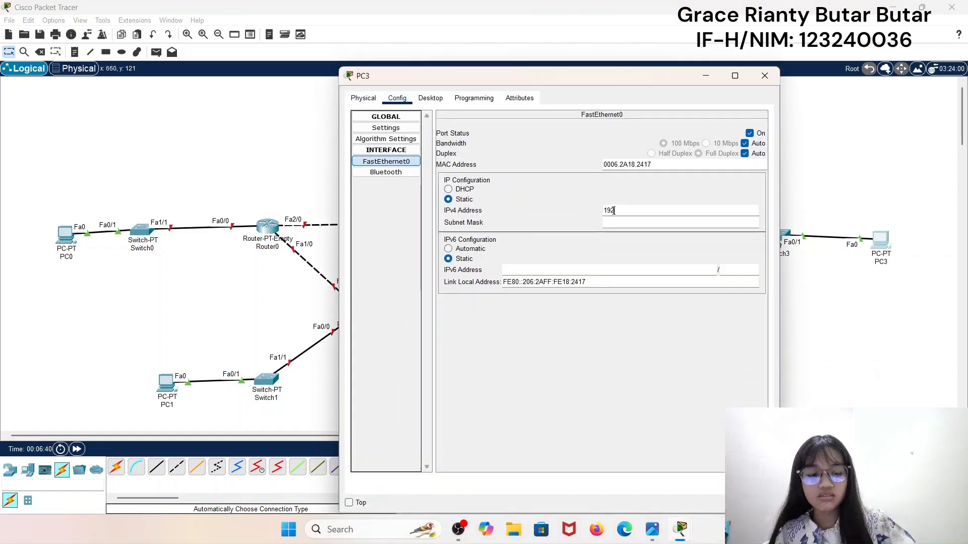
pyautogui.write('.168.4.2')
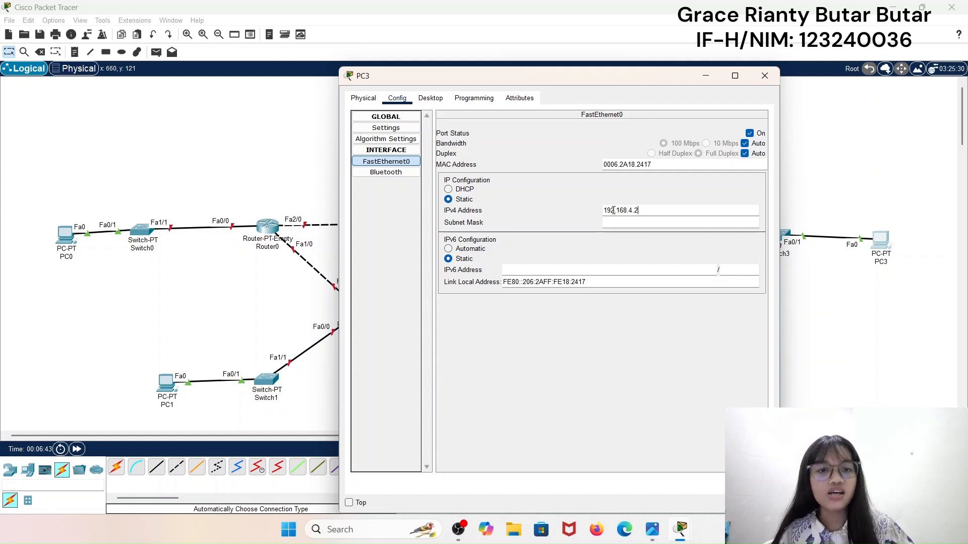
pyautogui.click(666, 222)
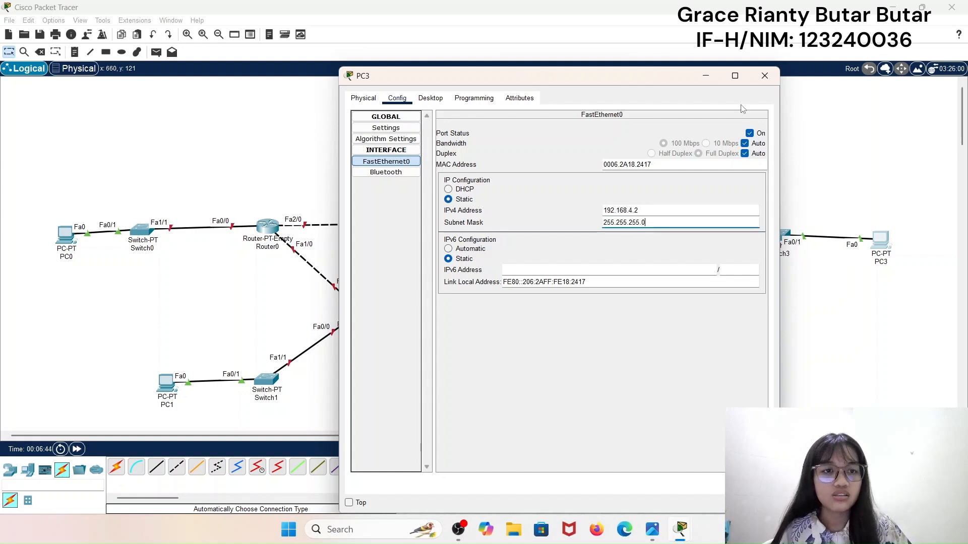
pyautogui.click(764, 76)
# - Set PC4's FastEthernet0 IPv4 address to 192.168.5.2 with subnet mask 255.255.255.0
pyautogui.click(469, 93)
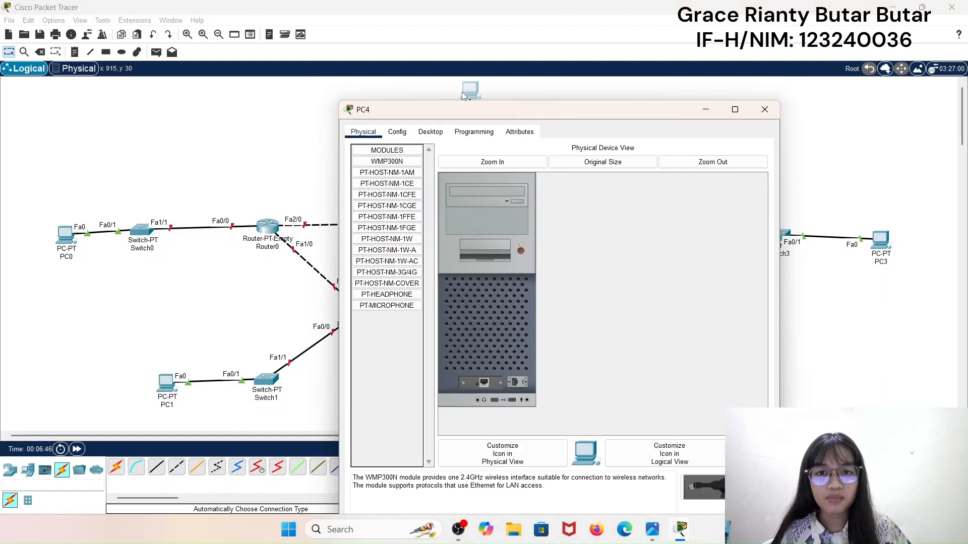
pyautogui.click(397, 132)
pyautogui.click(387, 195)
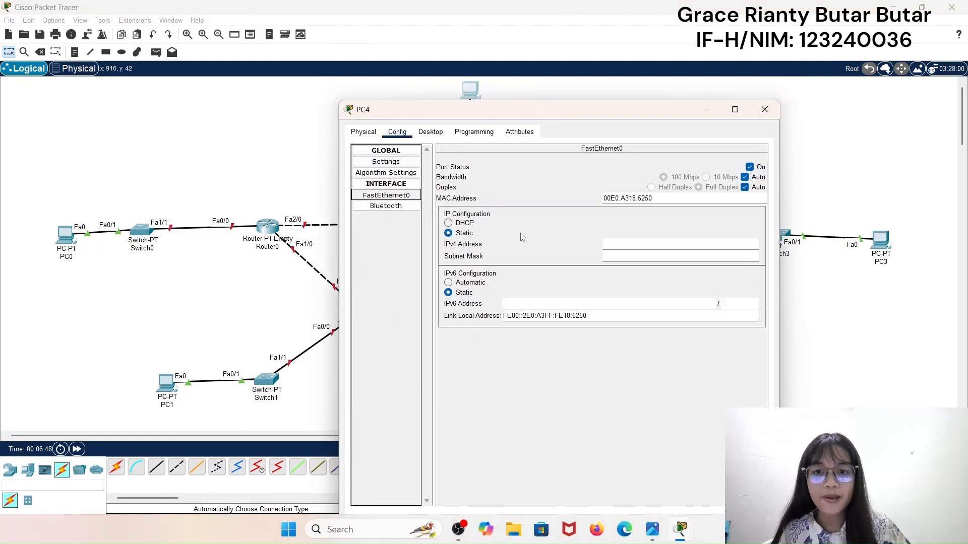
pyautogui.click(625, 246)
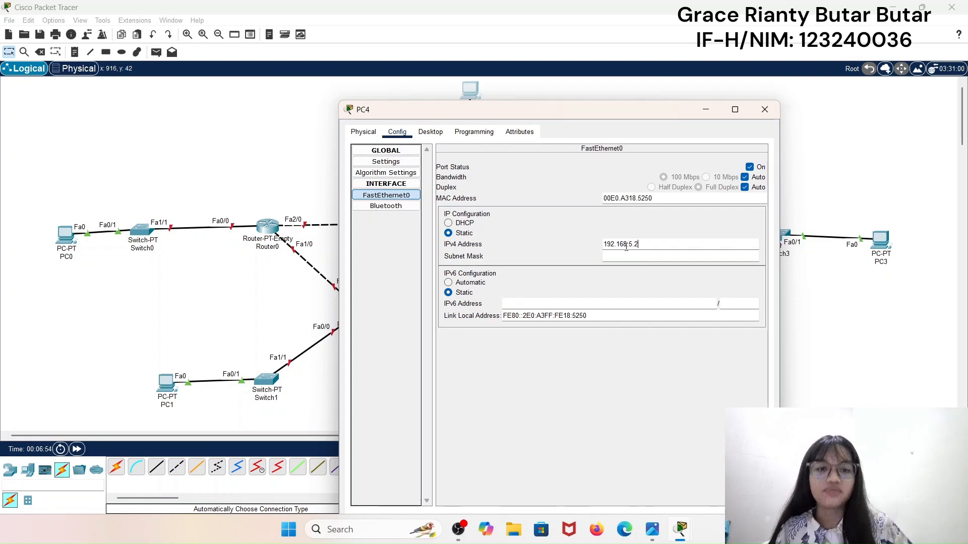
pyautogui.write('192.168.5.2')
pyautogui.click(641, 256)
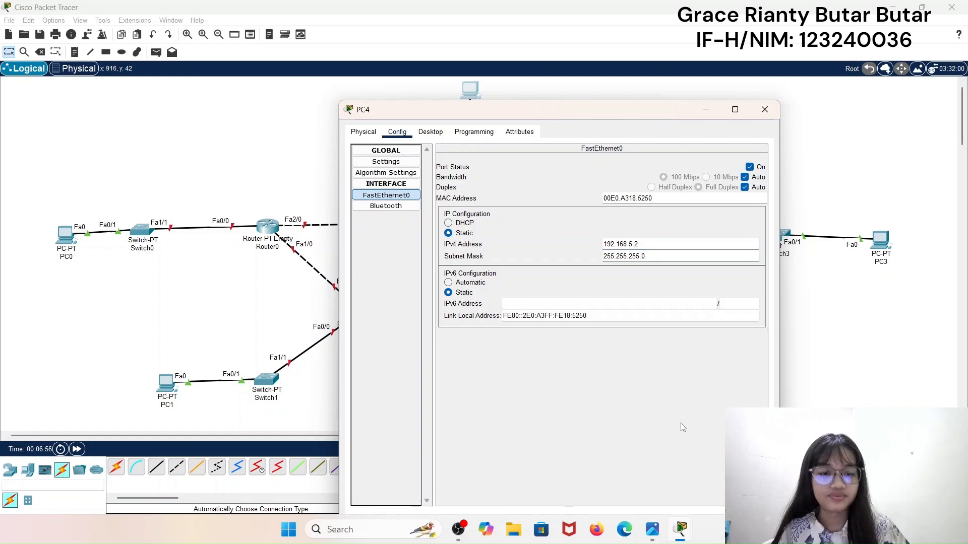
pyautogui.click(765, 109)
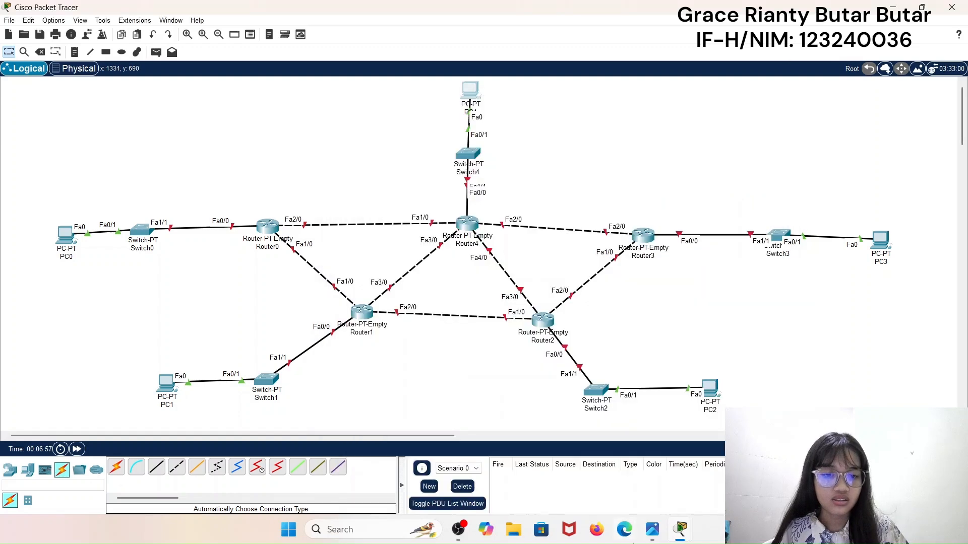
# - Check the topology diagram in the image viewer, and set Router0's FastEthernet0/0 to 192.168.1.1 with mask 255.255.255.0 and the port switched on
pyautogui.click(654, 534)
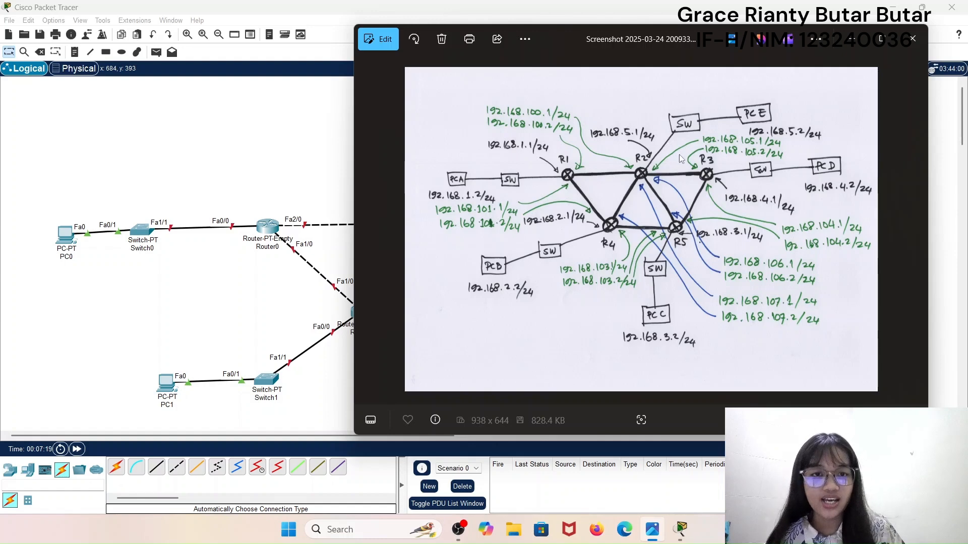
pyautogui.click(317, 157)
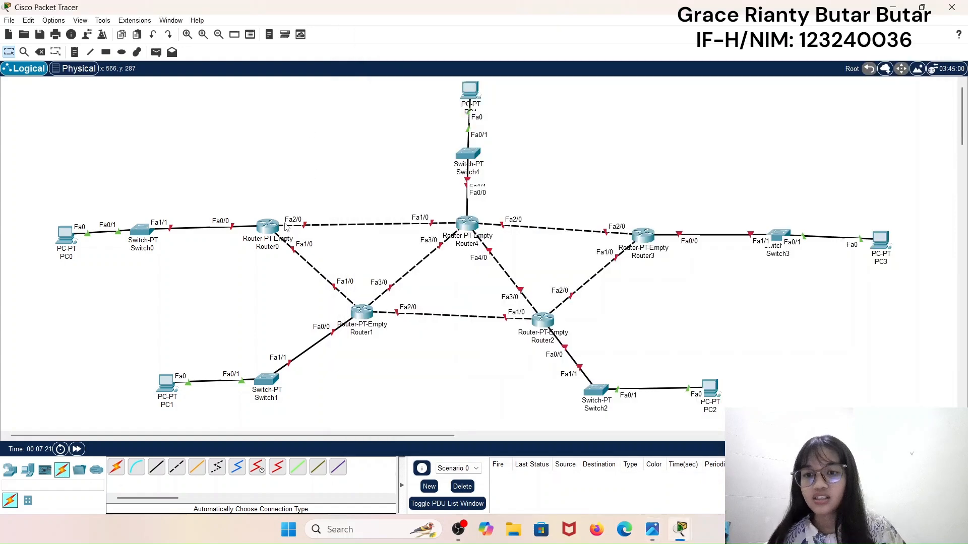
pyautogui.click(269, 228)
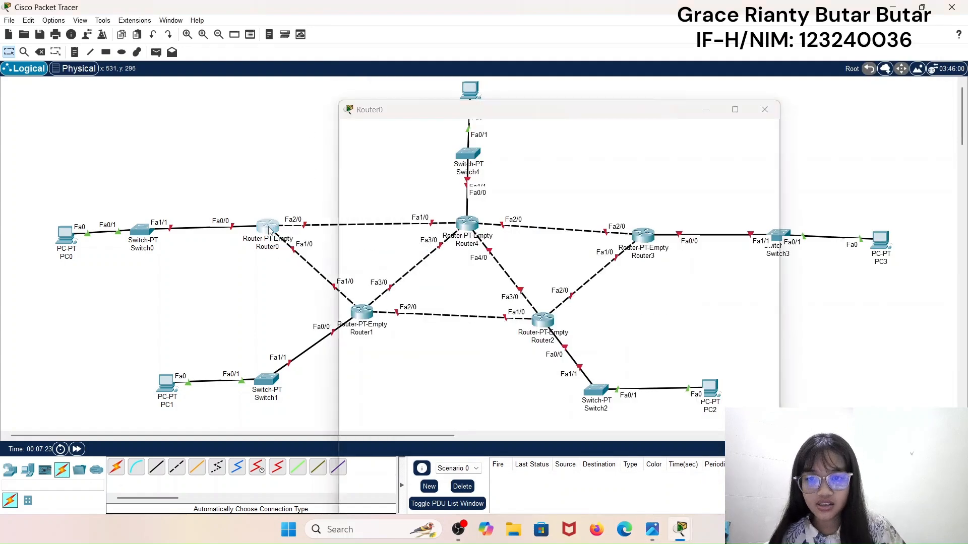
pyautogui.click(398, 98)
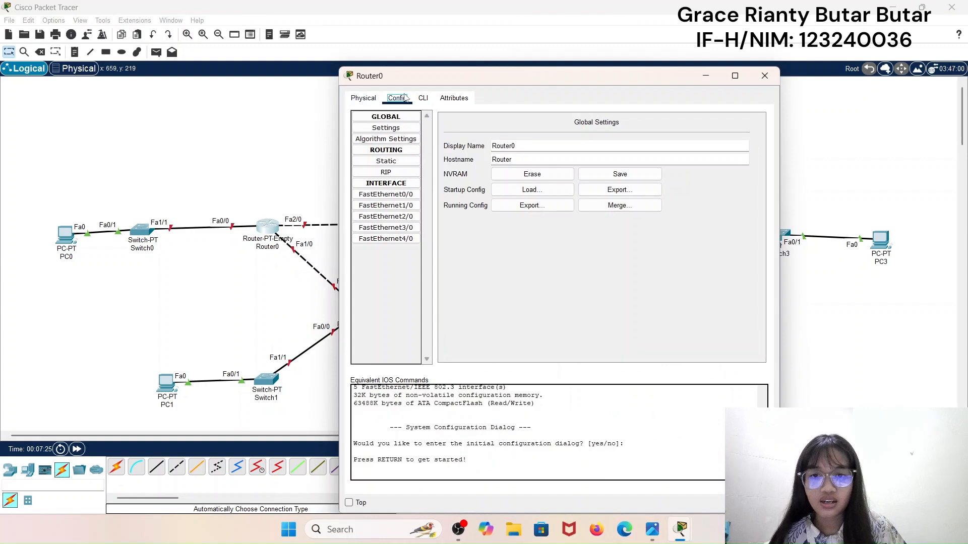
pyautogui.click(385, 194)
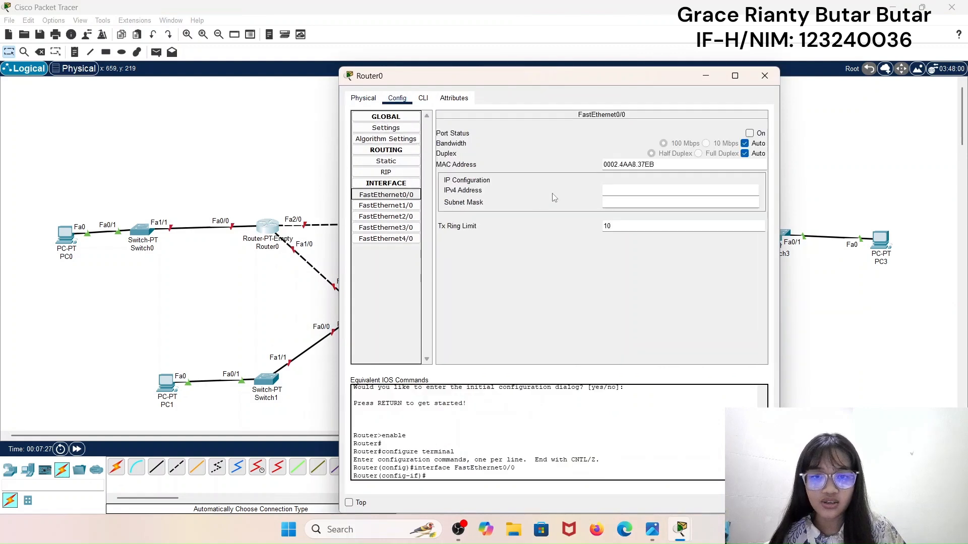
pyautogui.click(627, 191)
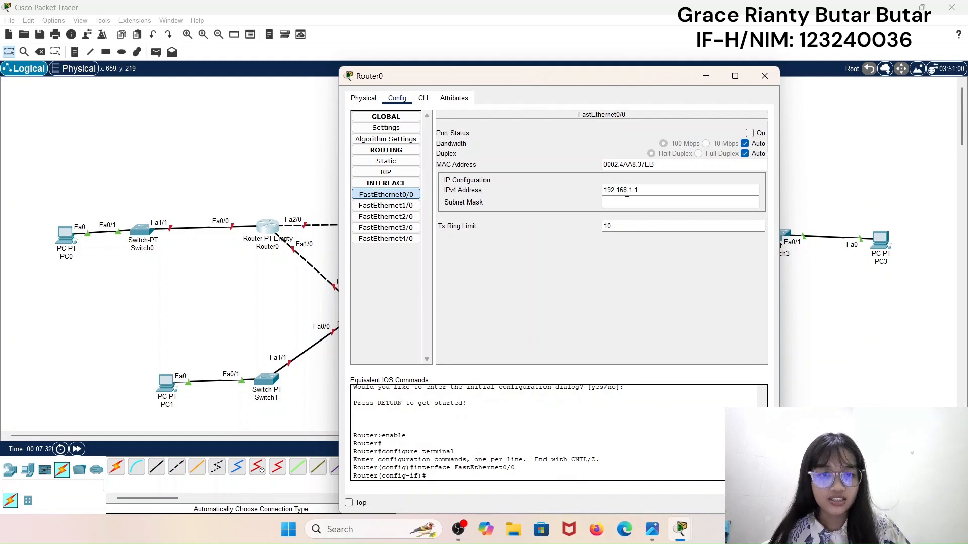
pyautogui.write('192.168.1.1')
pyautogui.press('Tab')
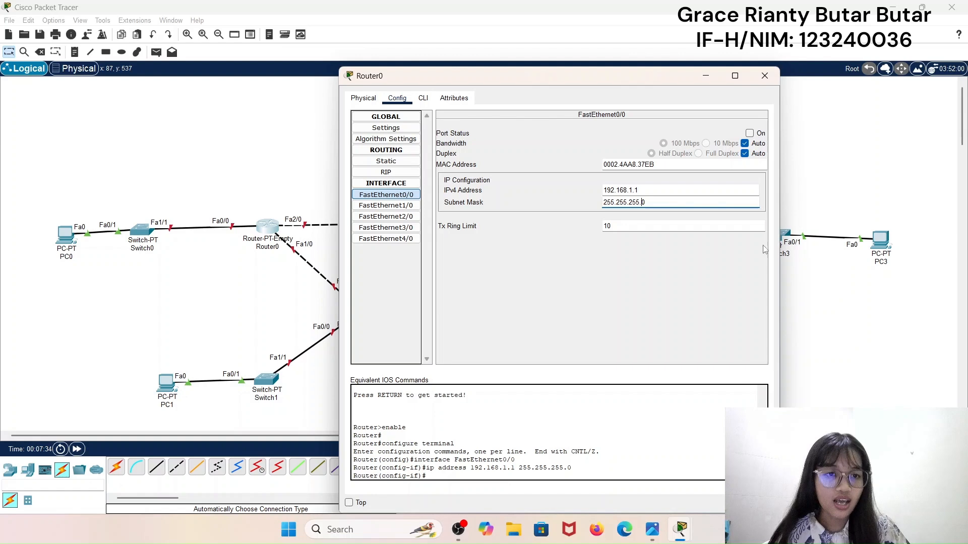
pyautogui.click(750, 133)
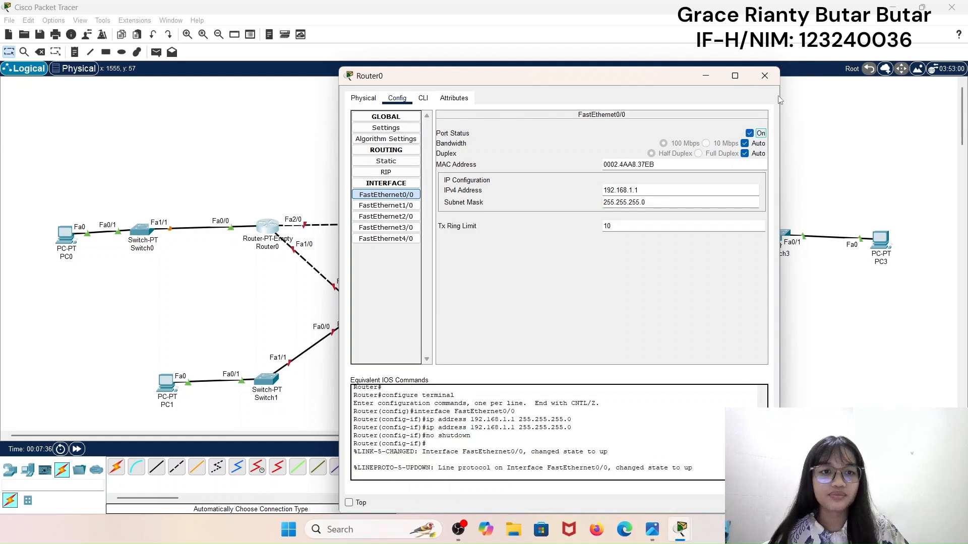
pyautogui.click(765, 75)
# - Set Router1's FastEthernet0/0 IPv4 address to 192.168.2.1 with subnet mask 255.255.255.0 and switch the port on
pyautogui.click(363, 314)
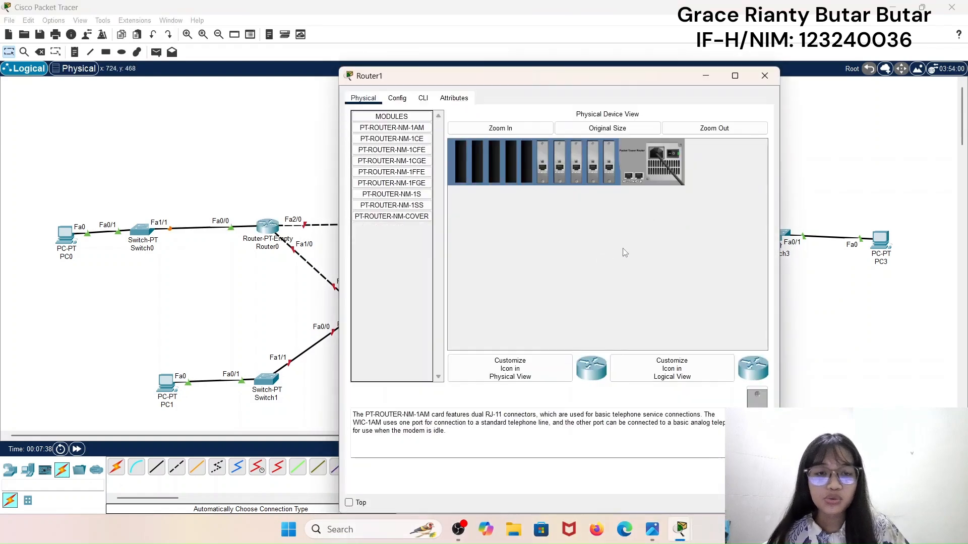
pyautogui.click(406, 98)
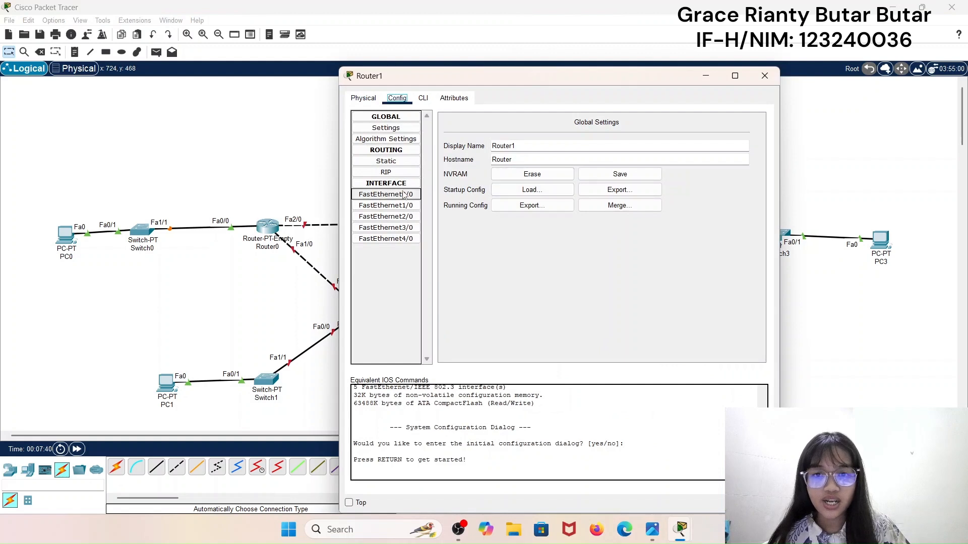
pyautogui.click(386, 194)
pyautogui.click(691, 190)
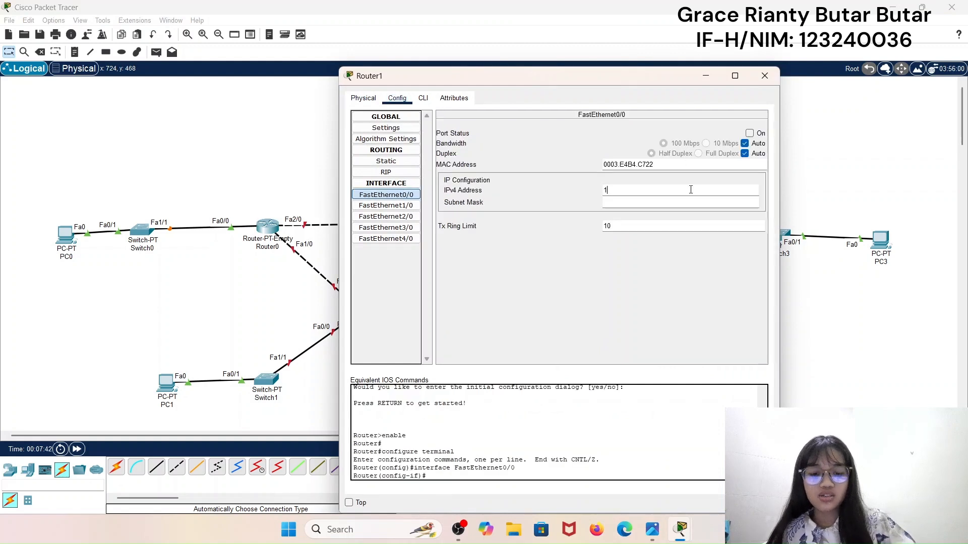
pyautogui.write('192.168.2.1')
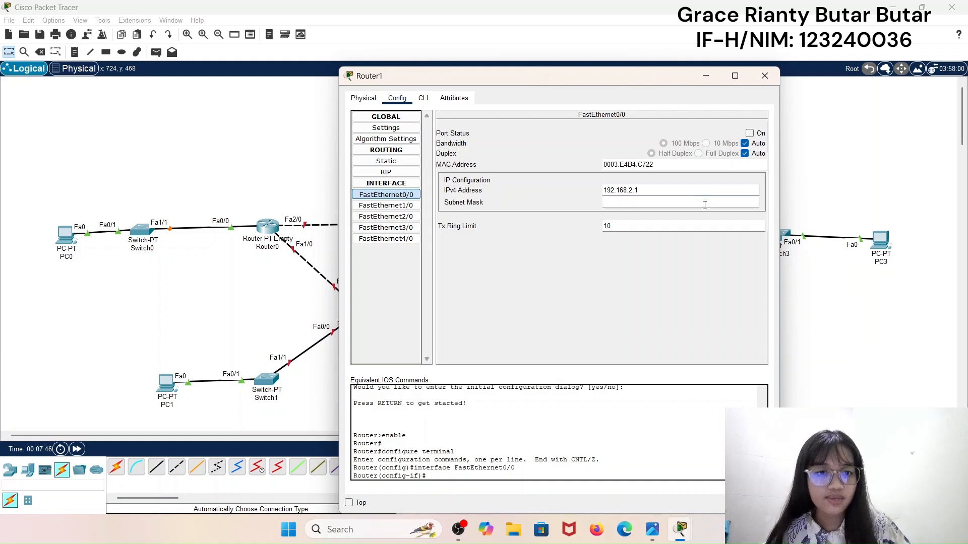
pyautogui.click(704, 204)
pyautogui.click(749, 133)
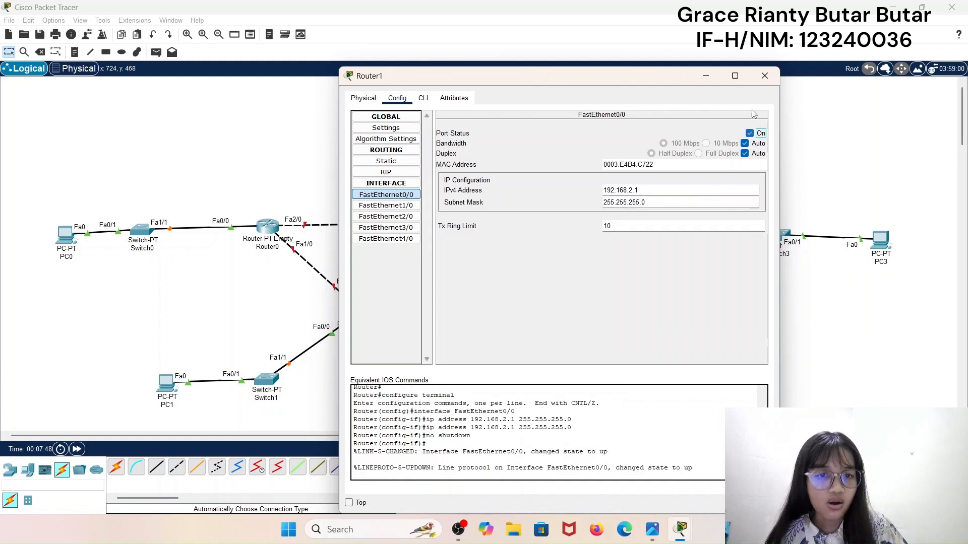
pyautogui.click(764, 75)
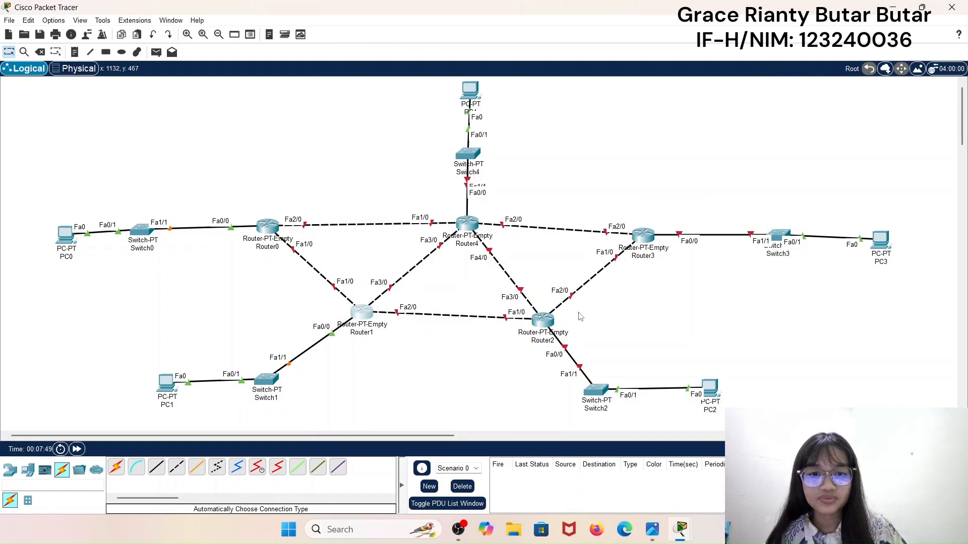
# - Set Router2's FastEthernet0/0 IPv4 address to 192.168.3.1 with subnet mask 255.255.255.0 and switch the port on
pyautogui.click(548, 323)
pyautogui.click(398, 98)
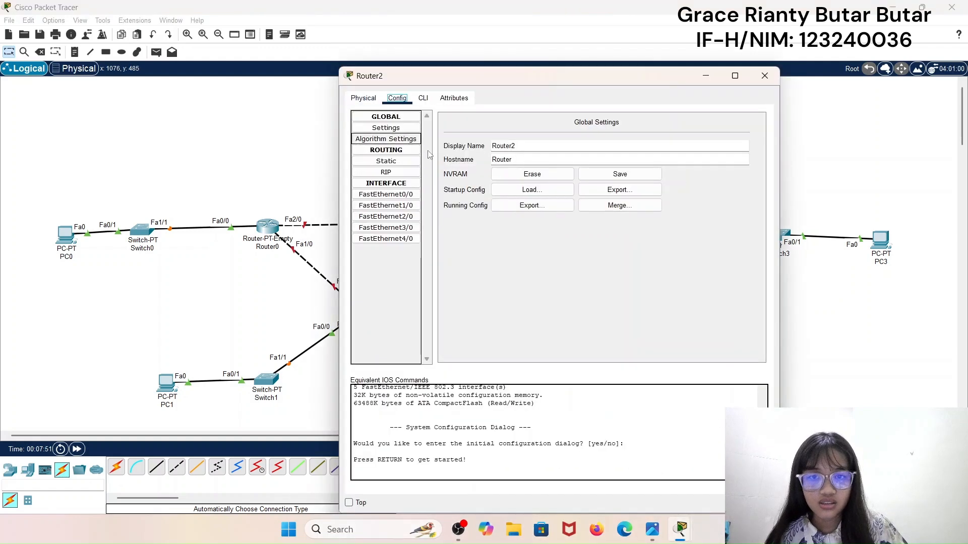
pyautogui.click(385, 195)
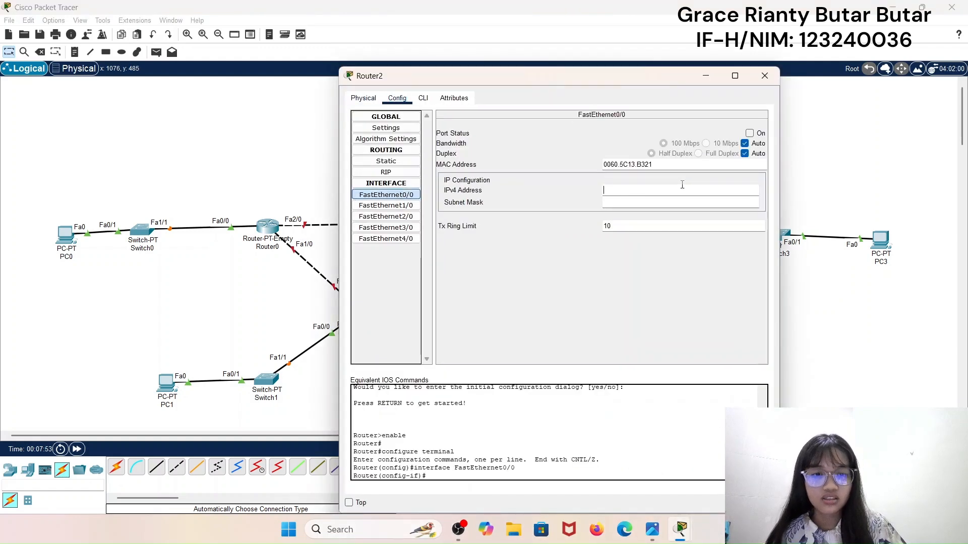
pyautogui.write('.168.3.1')
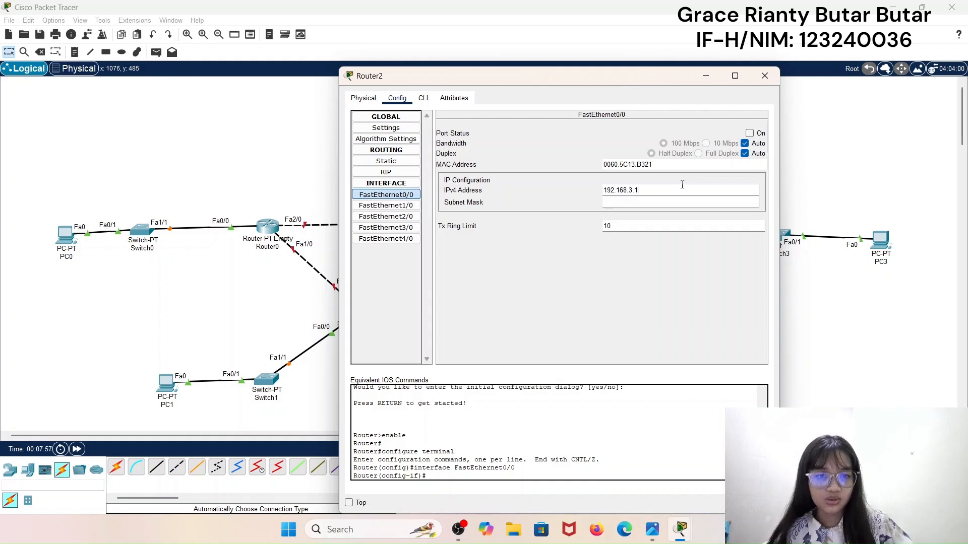
pyautogui.click(687, 202)
pyautogui.click(749, 133)
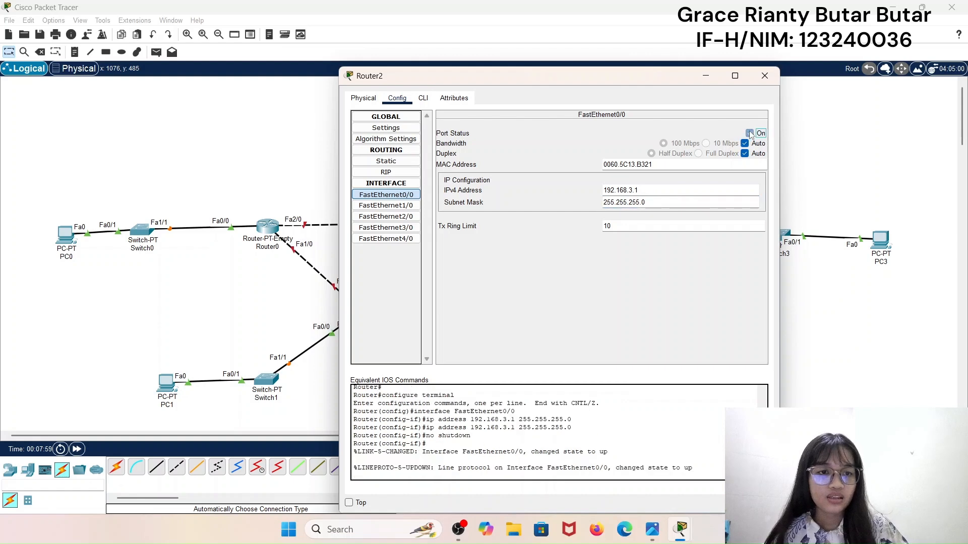
pyautogui.click(764, 78)
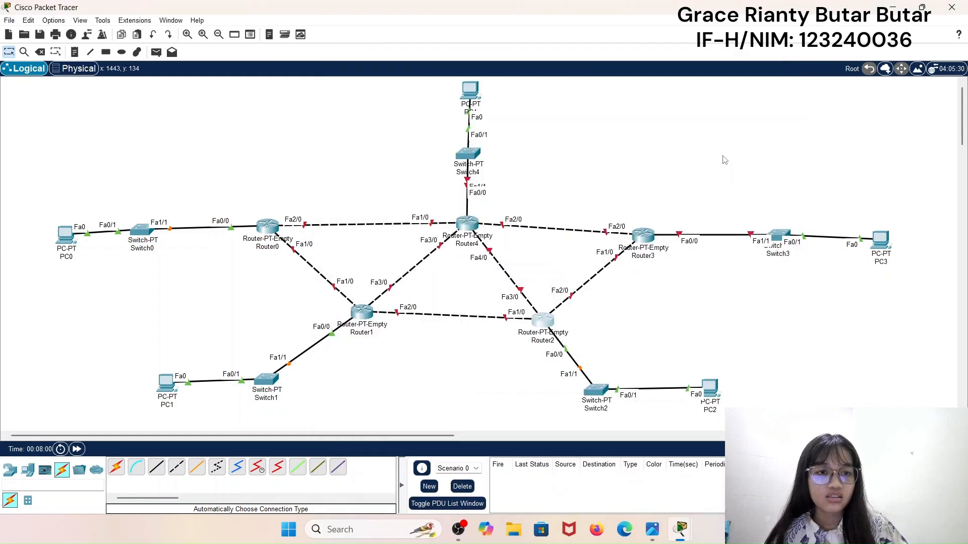
# - Set Router3's FastEthernet0/0 IPv4 address to 192.168.4.1 with subnet mask 255.255.255.0 and switch the port on
pyautogui.click(640, 232)
pyautogui.click(397, 98)
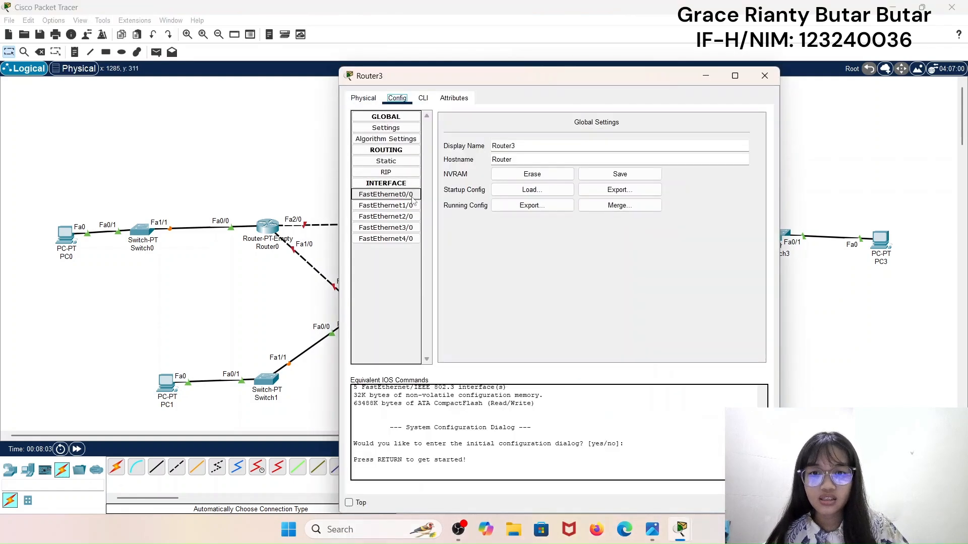
pyautogui.click(386, 195)
pyautogui.click(628, 190)
pyautogui.write('192.168')
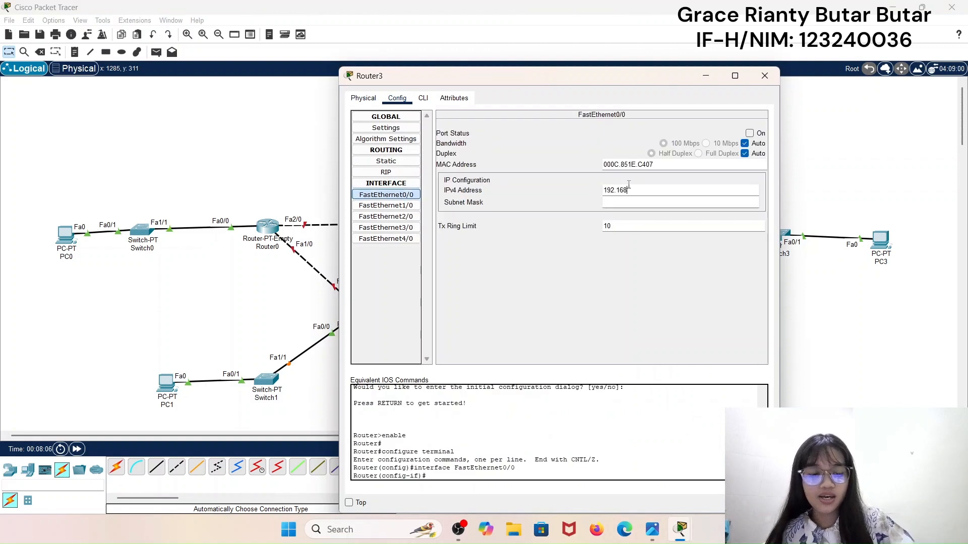
pyautogui.write('.4.1')
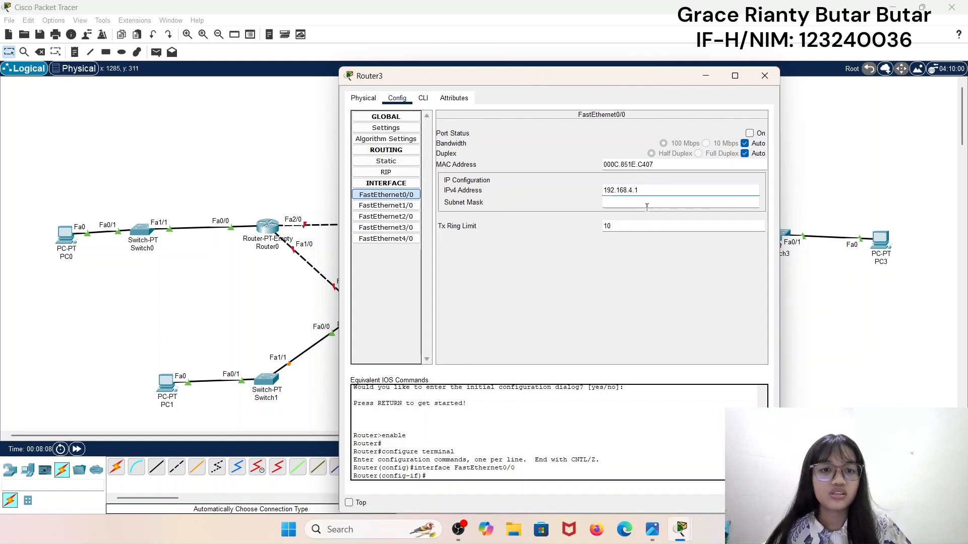
pyautogui.press('Tab')
pyautogui.click(750, 133)
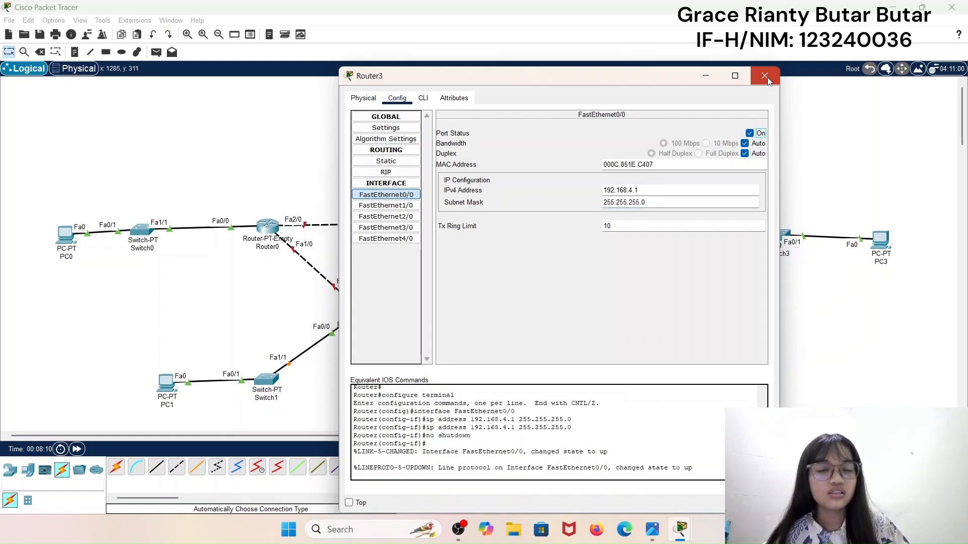
pyautogui.click(765, 76)
# - Set Router4's FastEthernet0/0 IPv4 address to 192.168.5.1 with subnet mask 255.255.255.0 and switch the port on
pyautogui.click(462, 230)
pyautogui.click(398, 98)
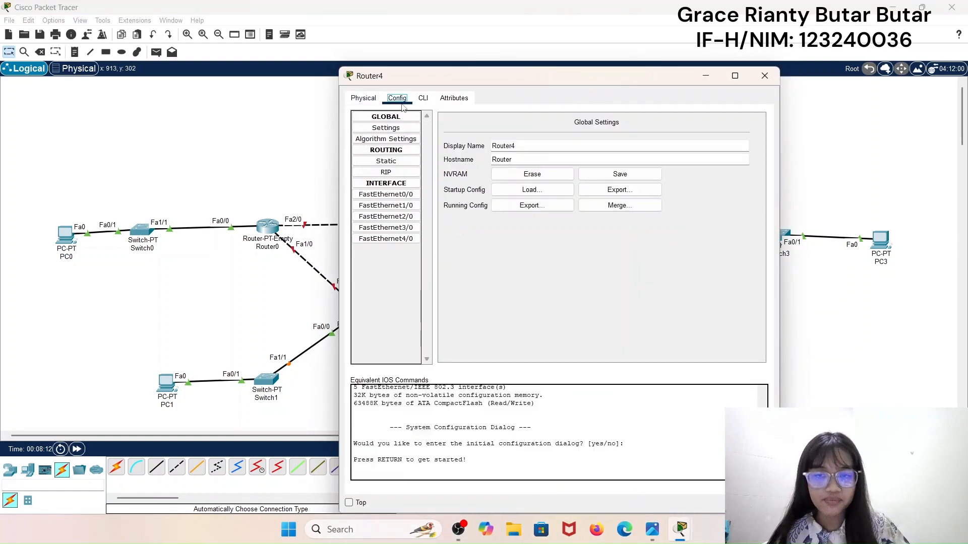
pyautogui.click(400, 195)
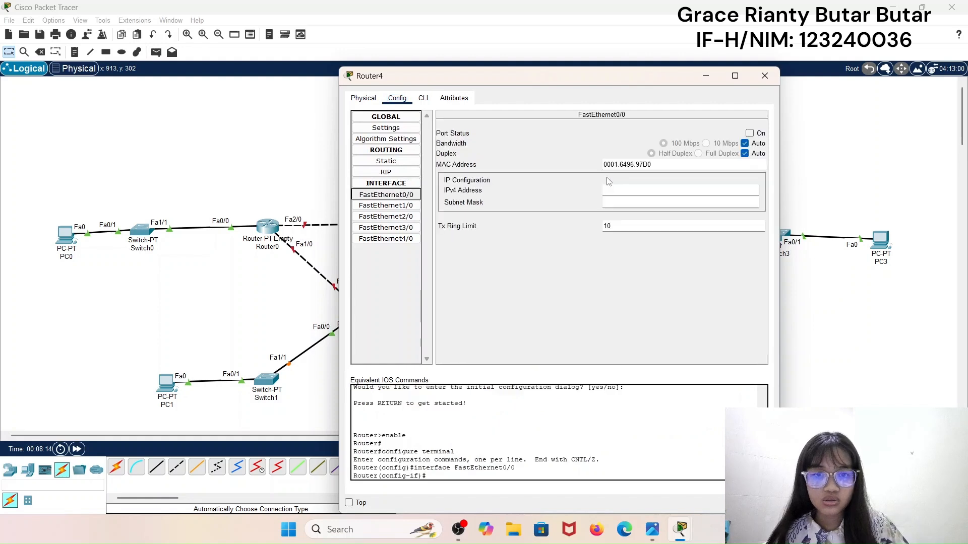
pyautogui.click(639, 192)
pyautogui.write('192.1')
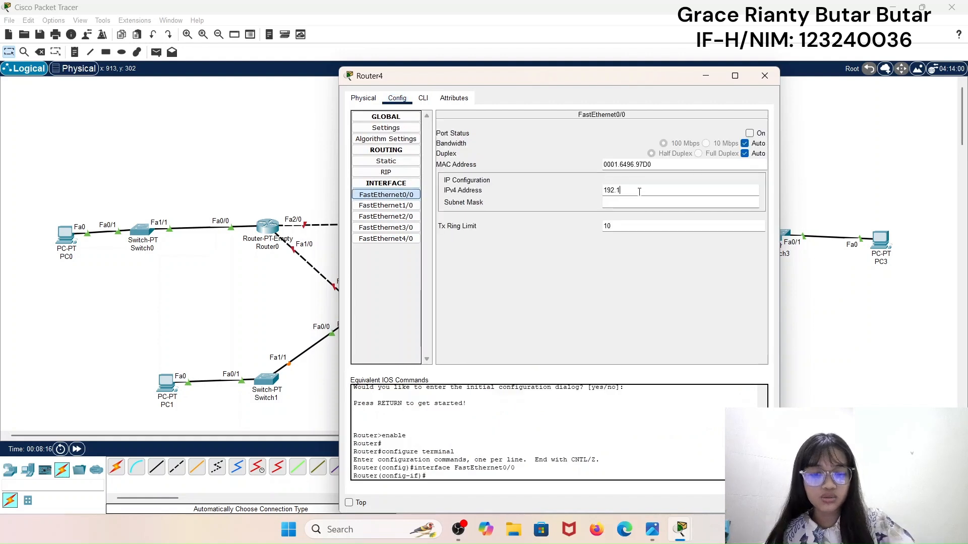
pyautogui.write('68.5.1')
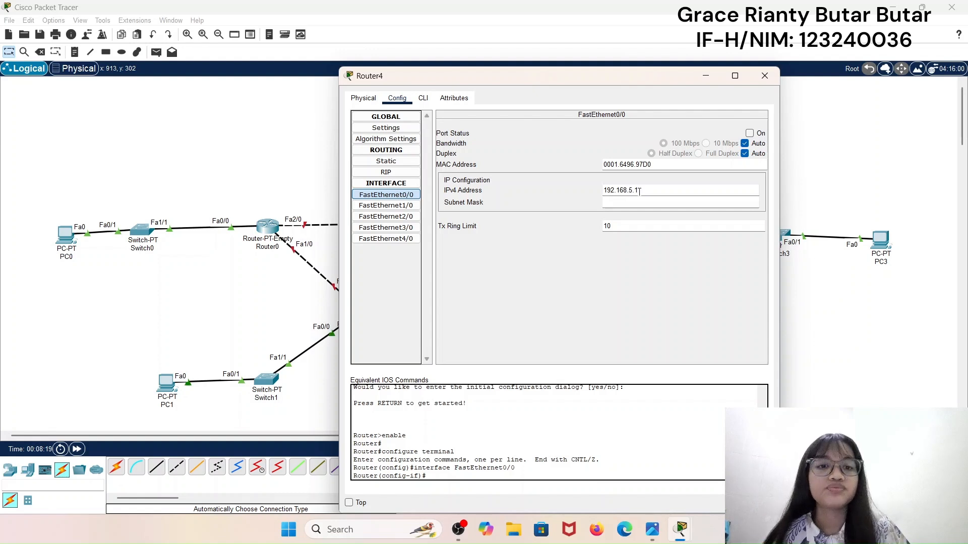
pyautogui.press('Tab')
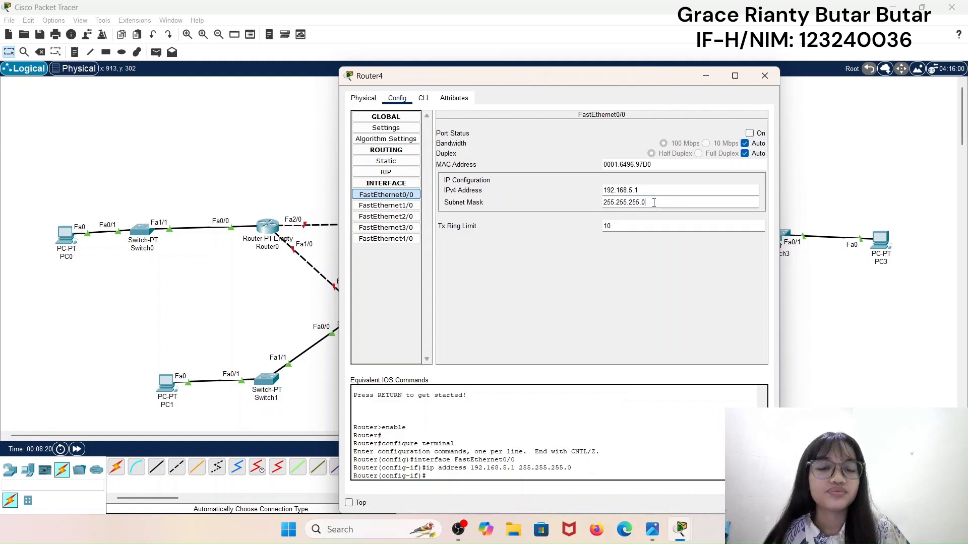
pyautogui.click(749, 133)
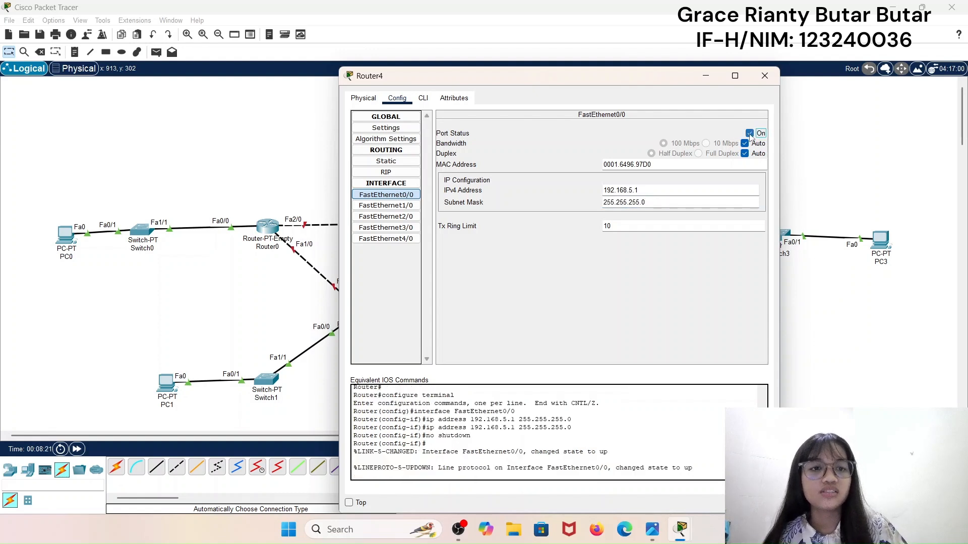
pyautogui.click(765, 76)
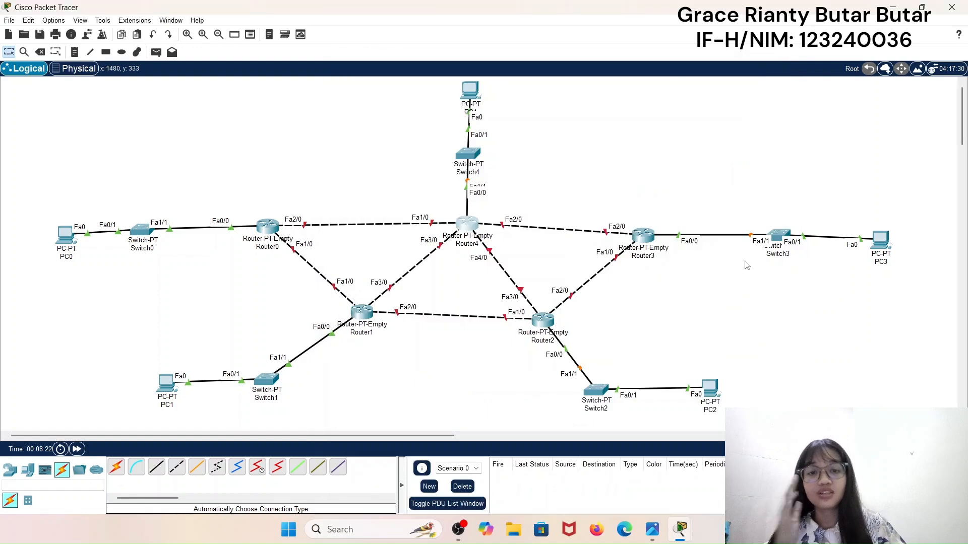
# - Check the topology diagram in the image viewer, and look up Router0's FastEthernet0/0 IPv4 address in its interface configuration
pyautogui.click(652, 530)
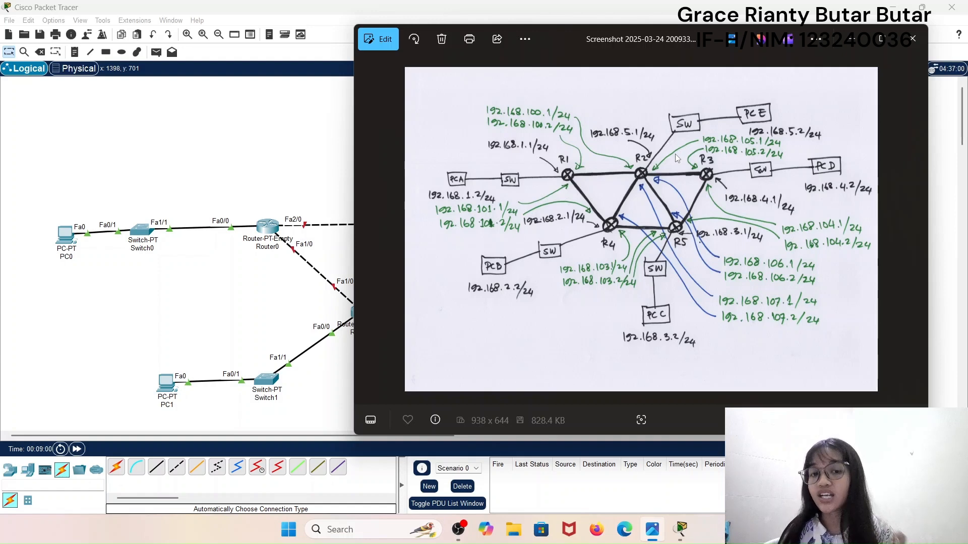
pyautogui.scroll(1, 675, 159)
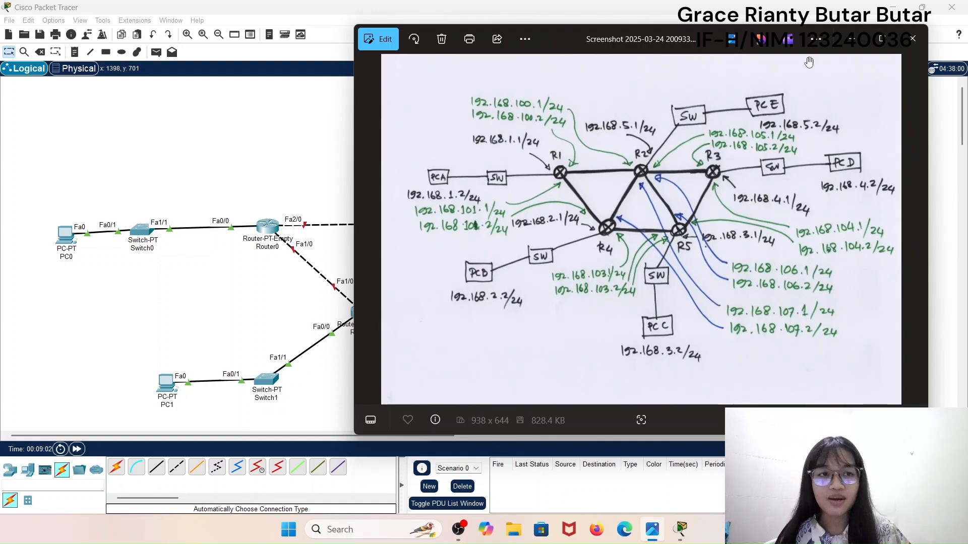
pyautogui.click(850, 39)
pyautogui.click(267, 227)
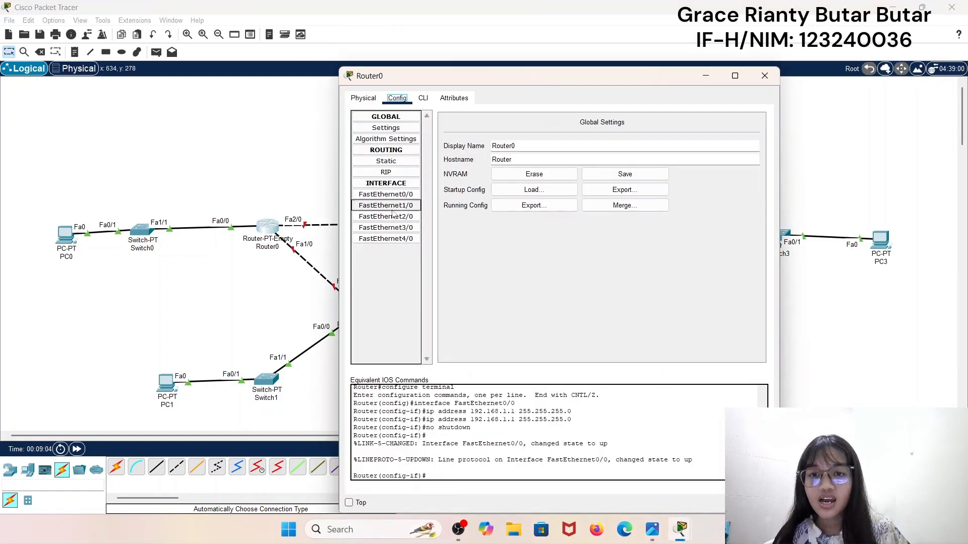
pyautogui.click(408, 195)
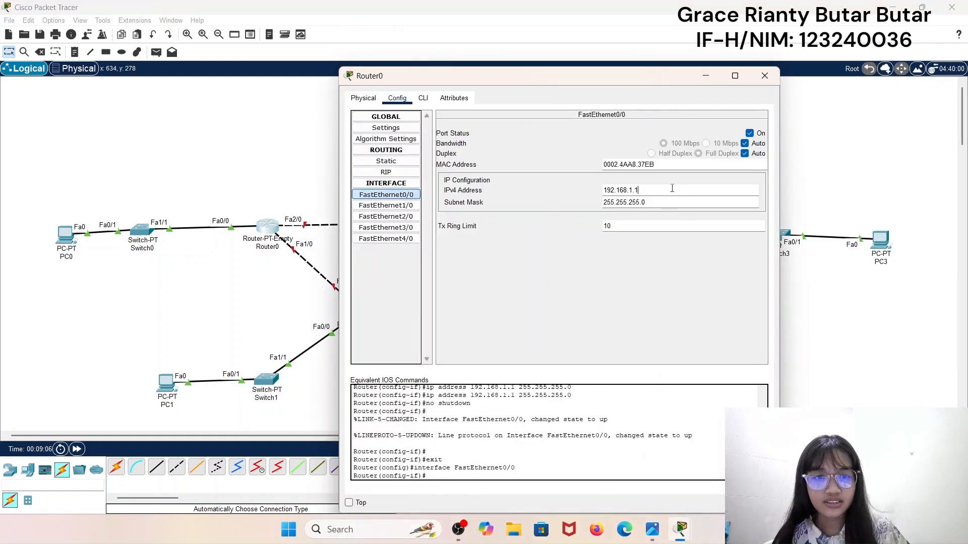
pyautogui.doubleClick(604, 190)
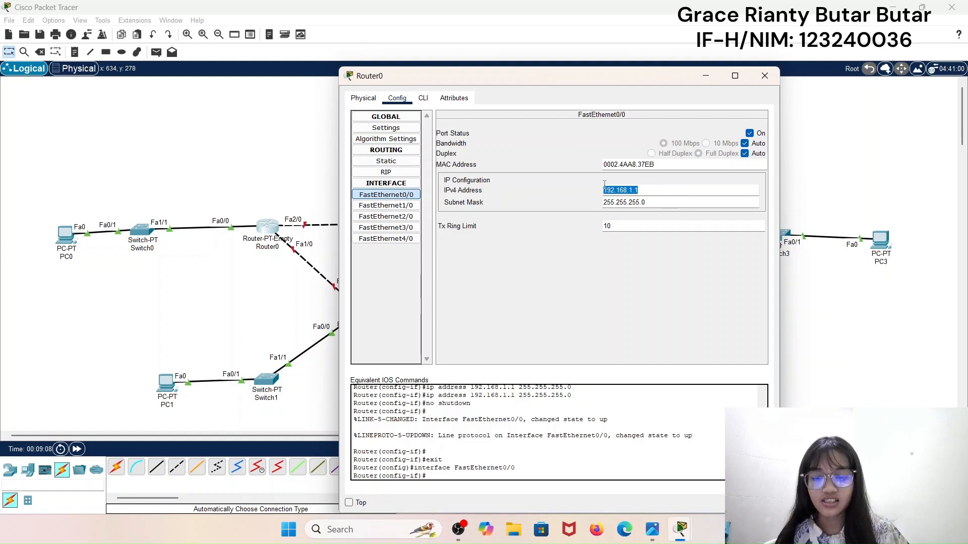
pyautogui.click(765, 76)
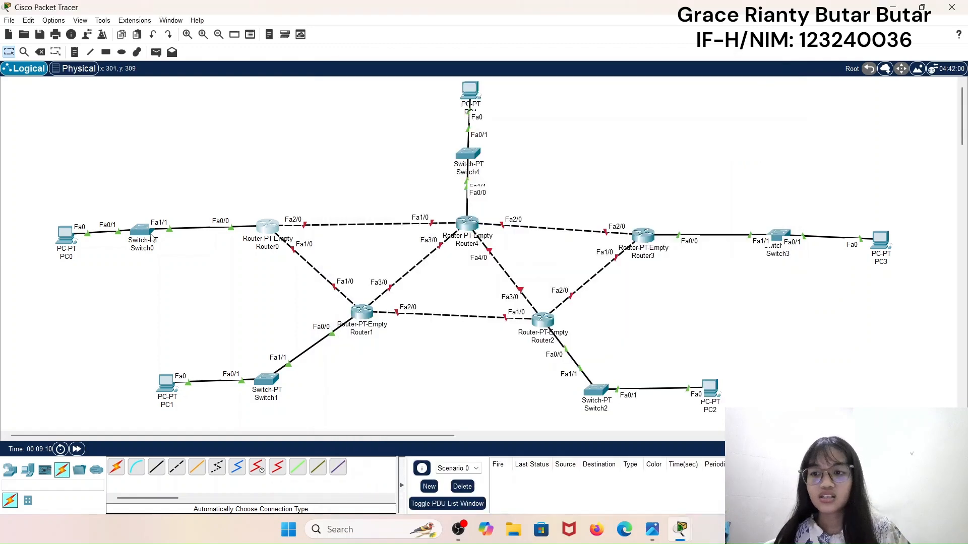
# - Set PC0's static IPv4 default gateway to 192.168.1.1
pyautogui.click(71, 246)
pyautogui.click(393, 161)
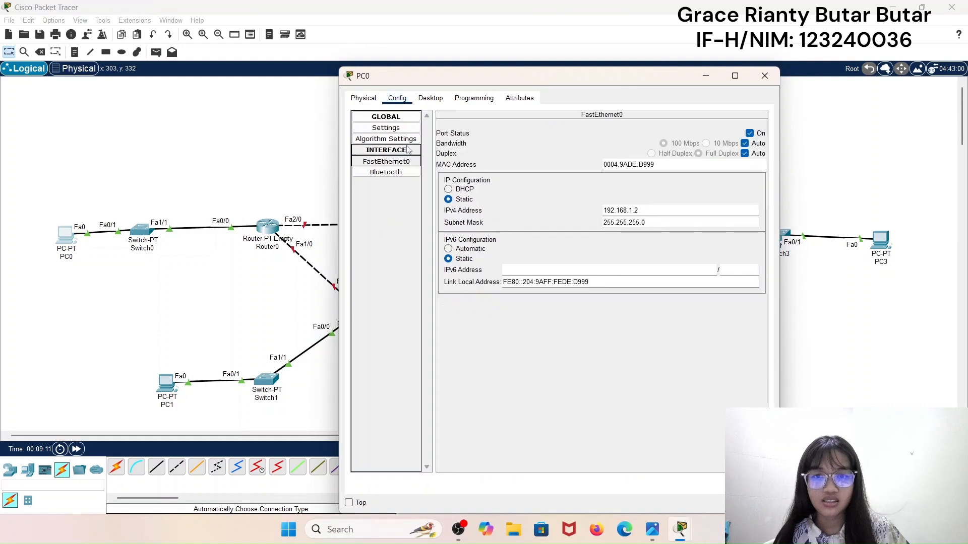
pyautogui.click(406, 130)
pyautogui.click(597, 217)
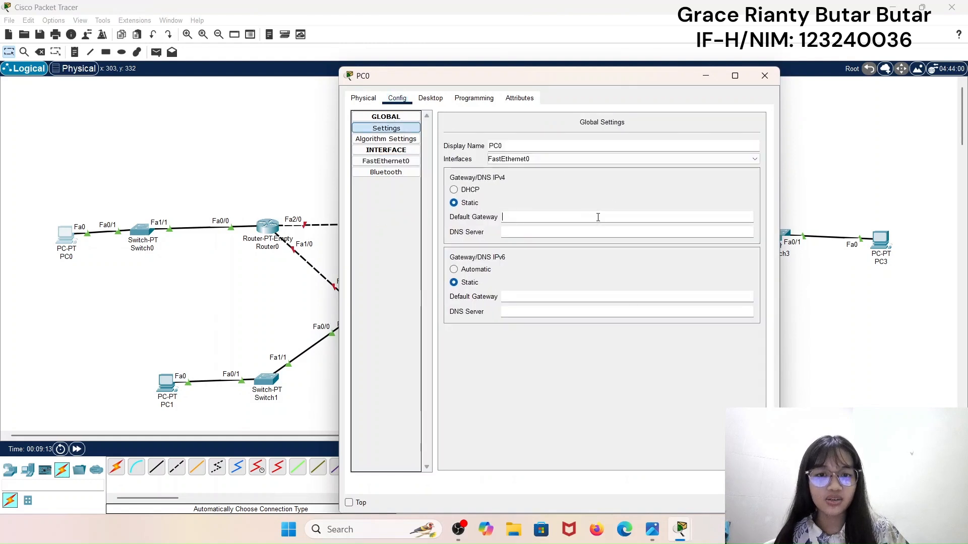
pyautogui.write('192.168.1.1')
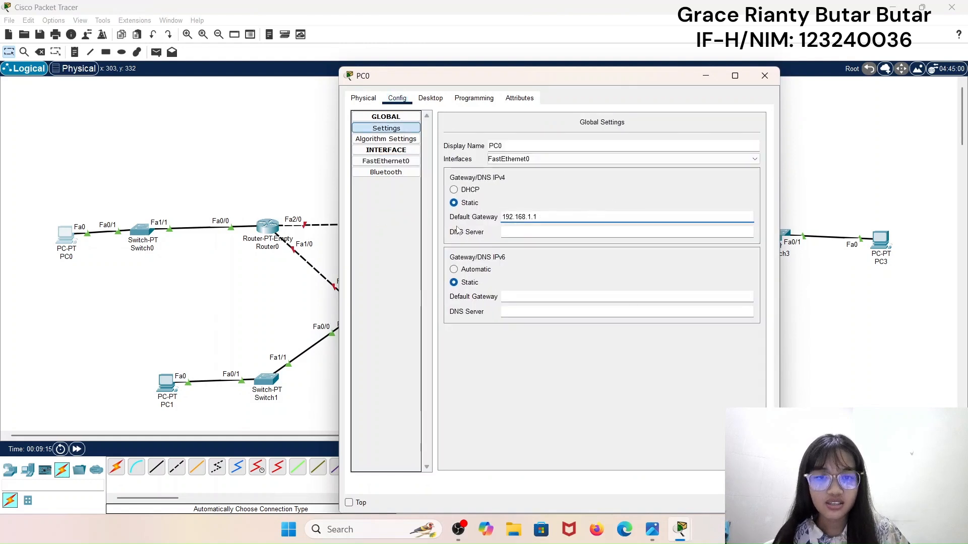
pyautogui.click(765, 76)
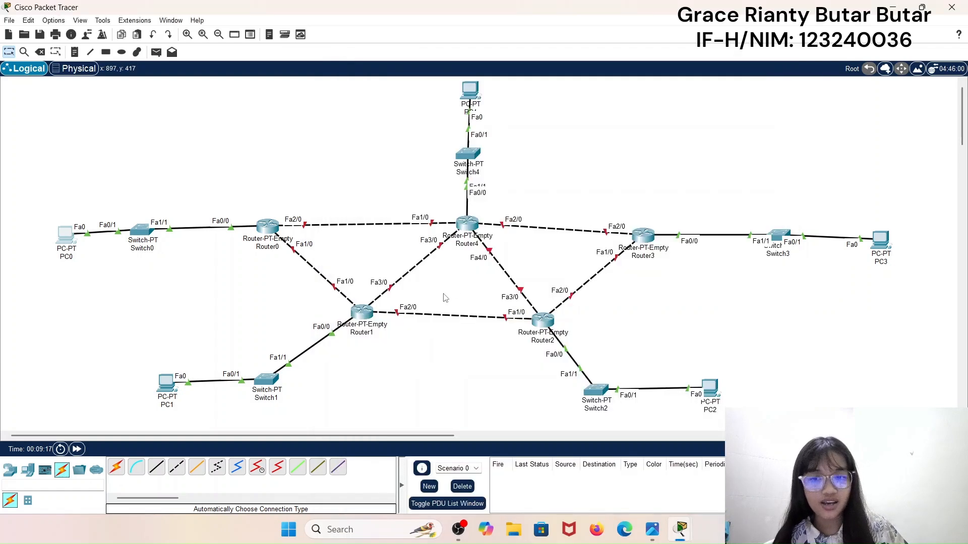
# - Check PC1's IPv4 default gateway, and set PC2's IPv4 default gateway to 192.168.3.1
pyautogui.click(166, 384)
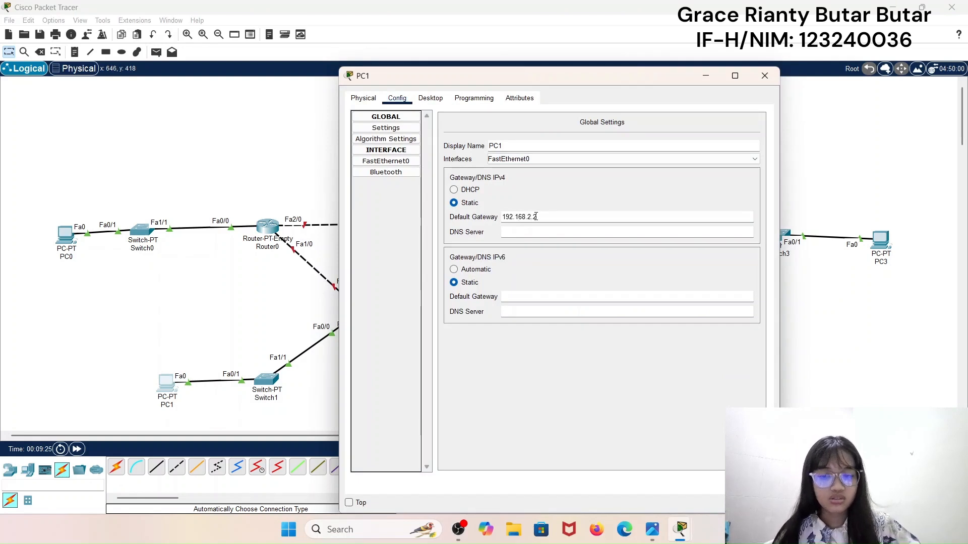
pyautogui.click(765, 76)
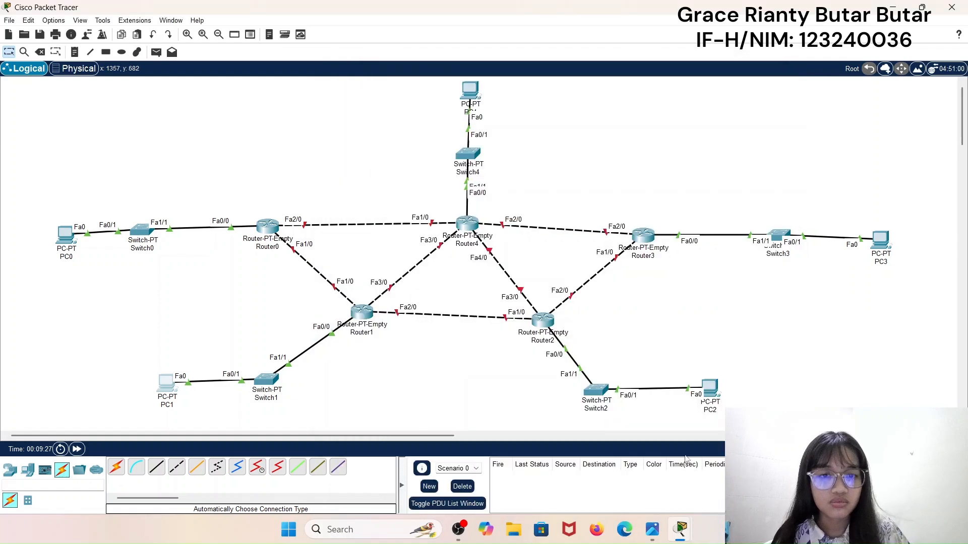
pyautogui.click(709, 387)
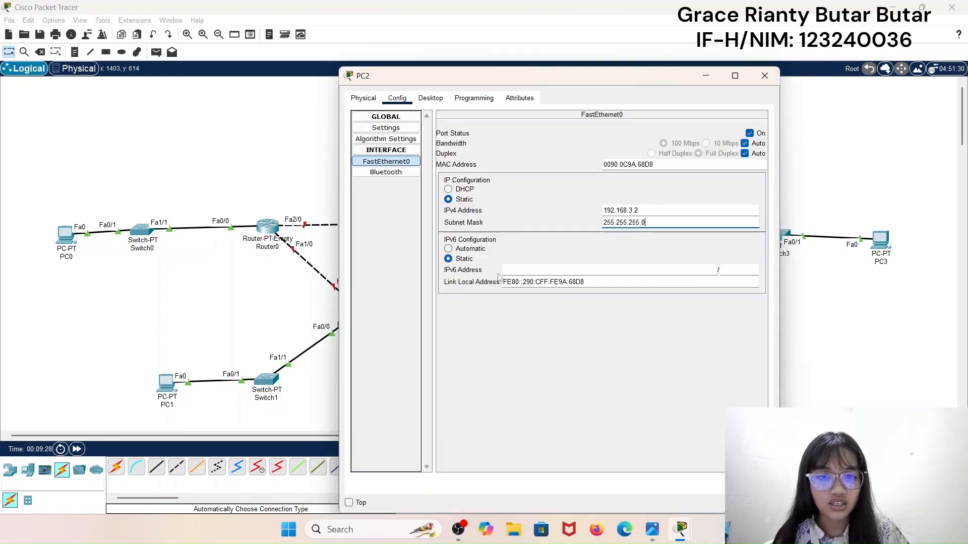
pyautogui.click(398, 132)
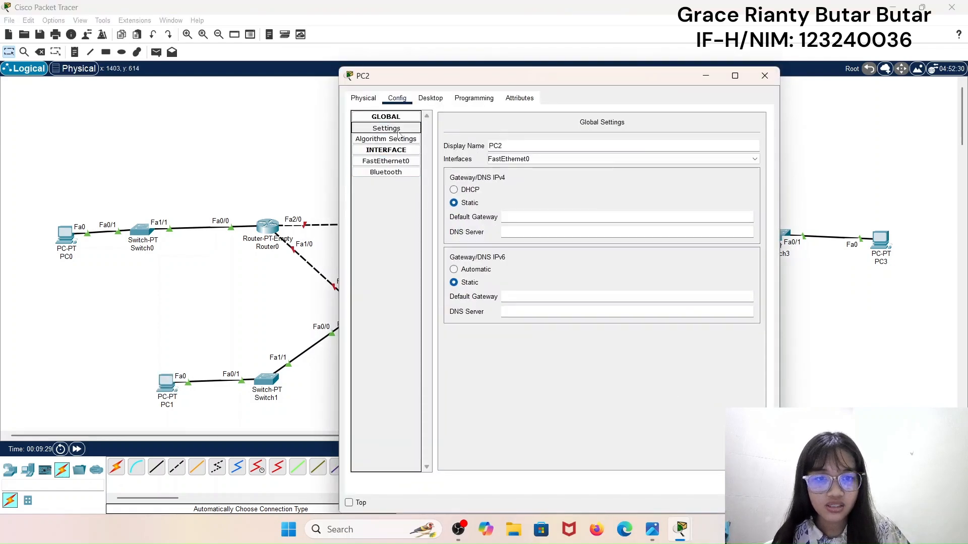
pyautogui.click(716, 216)
pyautogui.write('192.1')
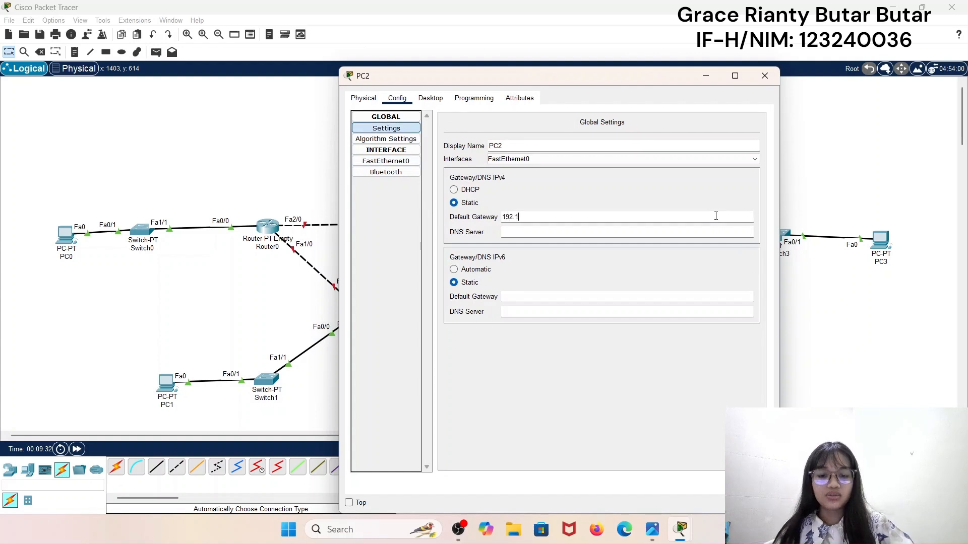
pyautogui.write('68.3.1')
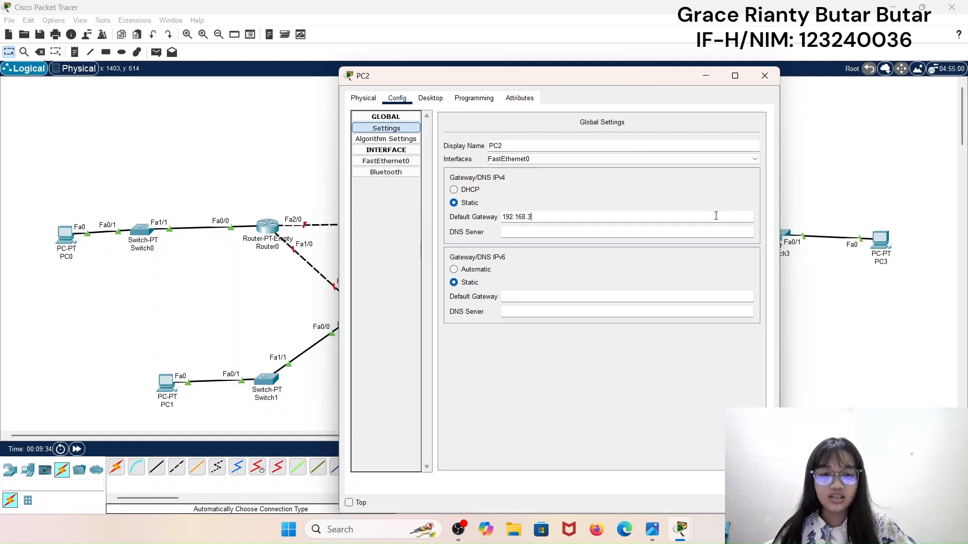
pyautogui.click(765, 76)
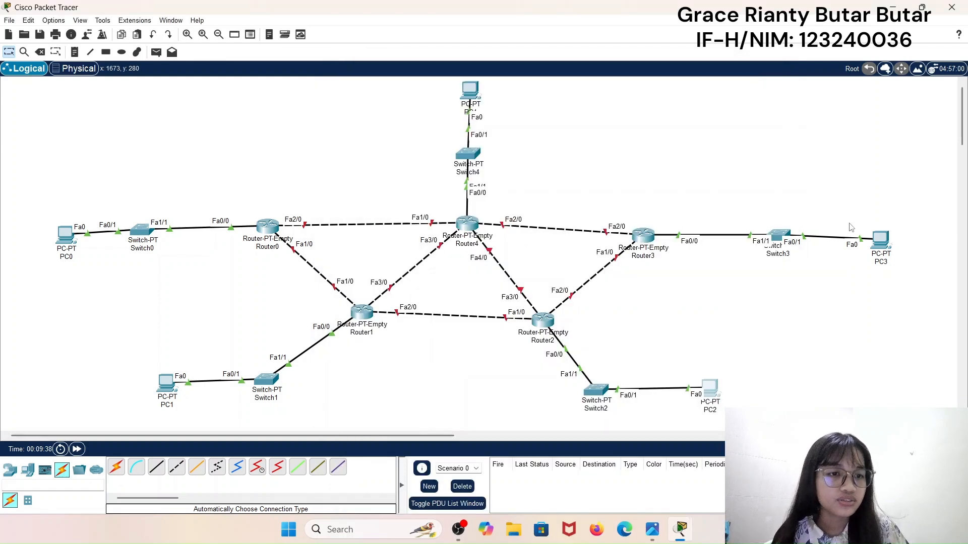
# - Fill in PC3's IPv4 default gateway, and set PC4's IPv4 default gateway to 192.168.5.1
pyautogui.click(880, 240)
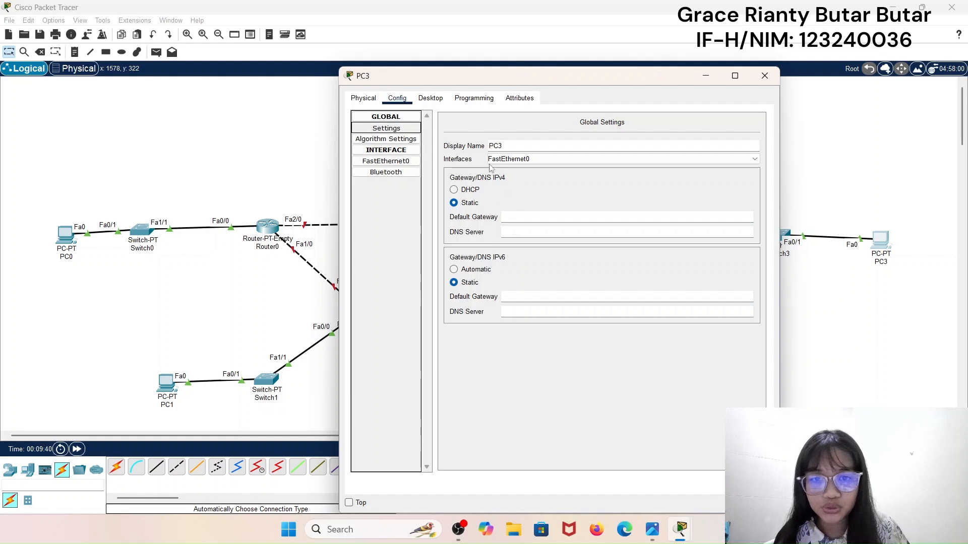
pyautogui.click(575, 218)
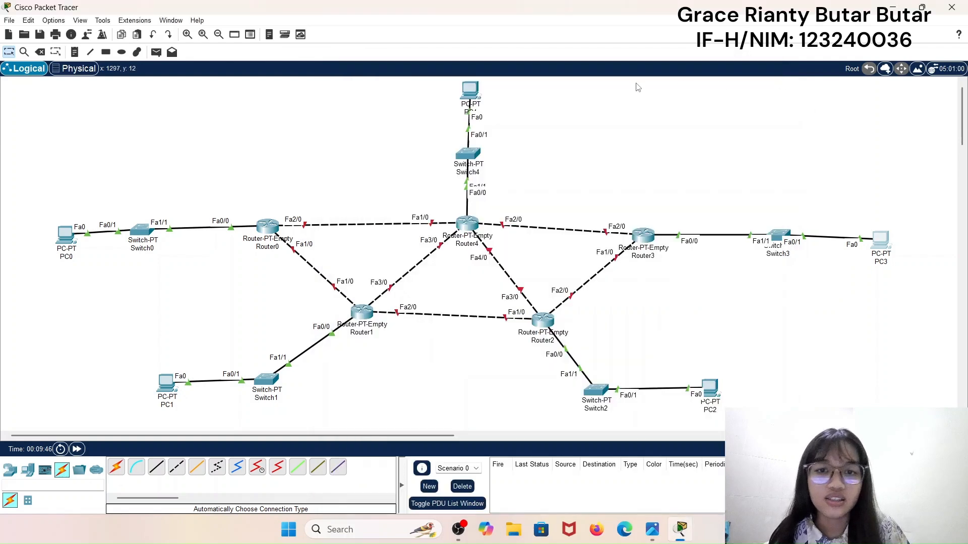
pyautogui.click(764, 76)
pyautogui.click(468, 93)
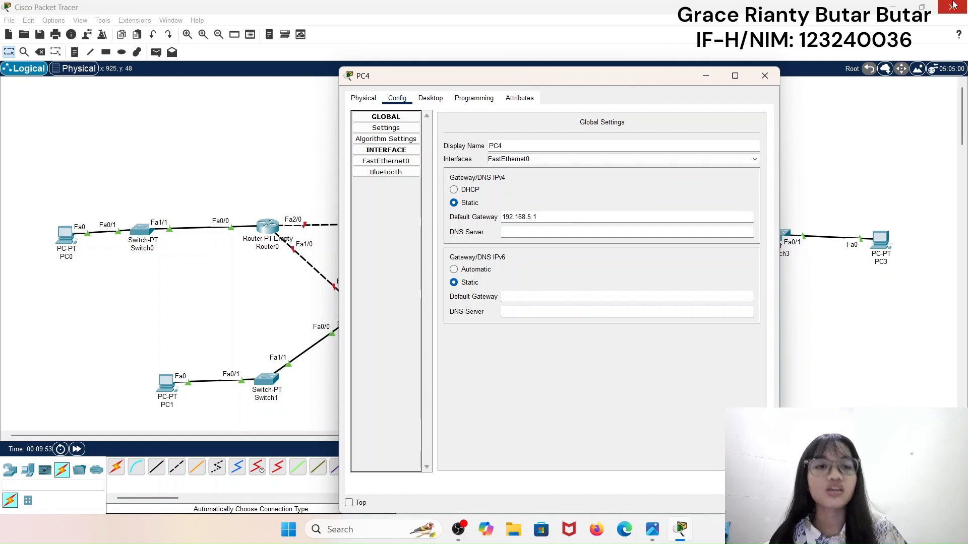
pyautogui.click(764, 76)
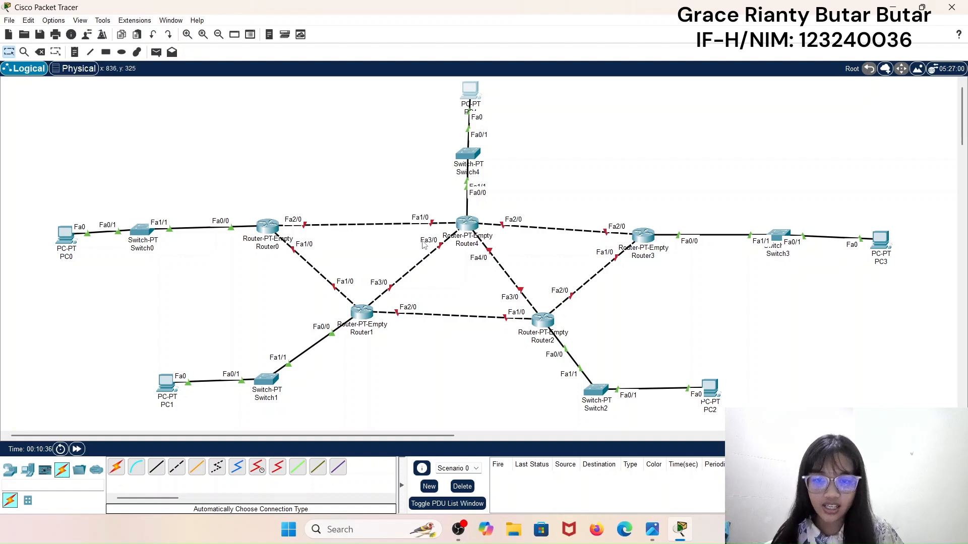
# - Using the topology diagram, set Router0's FastEthernet1/0 to 192.168.101.1 with subnet mask 255.255.255.0 and turn the port on
pyautogui.moveTo(280, 225)
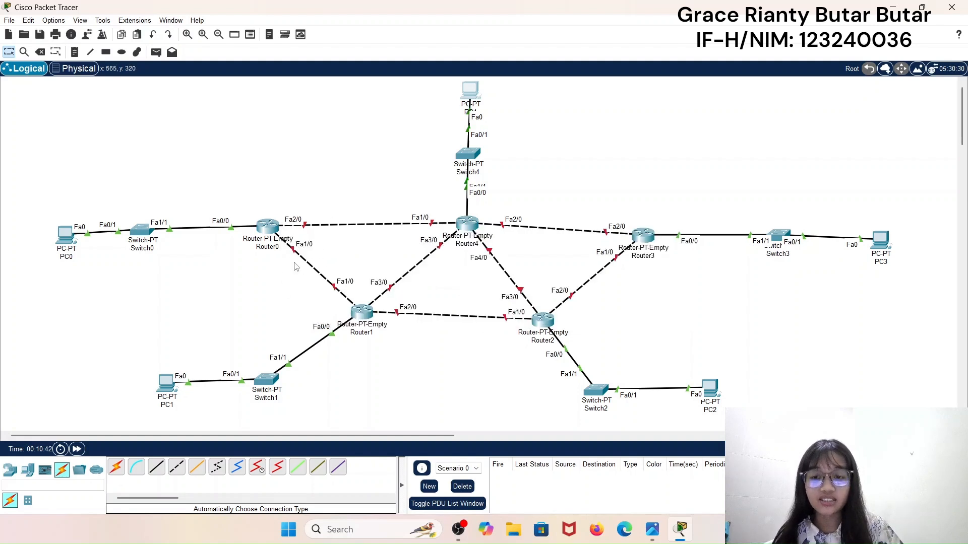
pyautogui.click(649, 538)
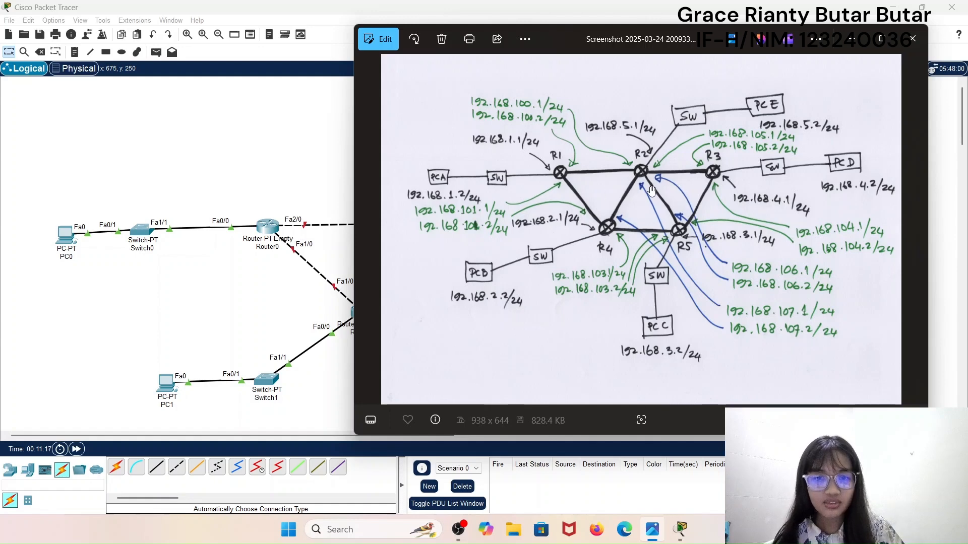
pyautogui.click(267, 301)
pyautogui.click(267, 226)
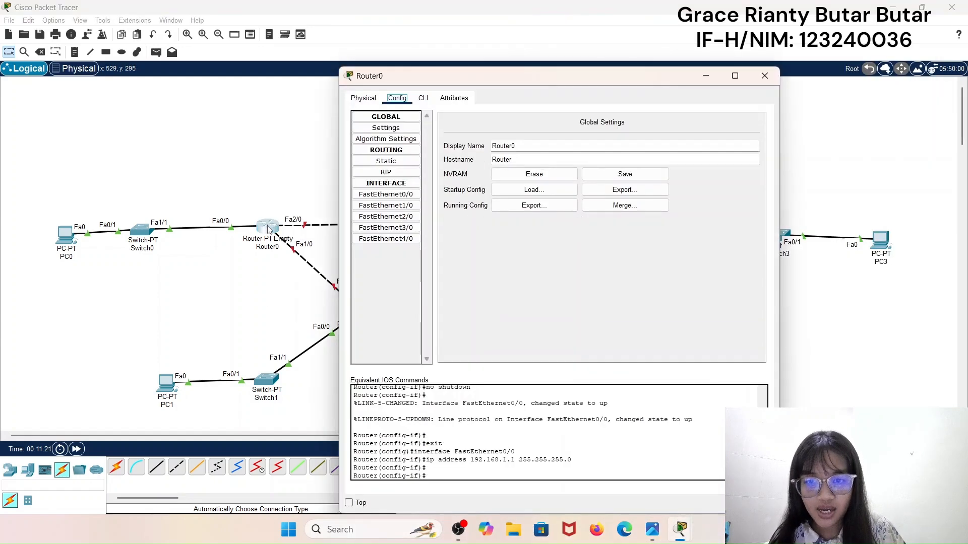
pyautogui.click(386, 206)
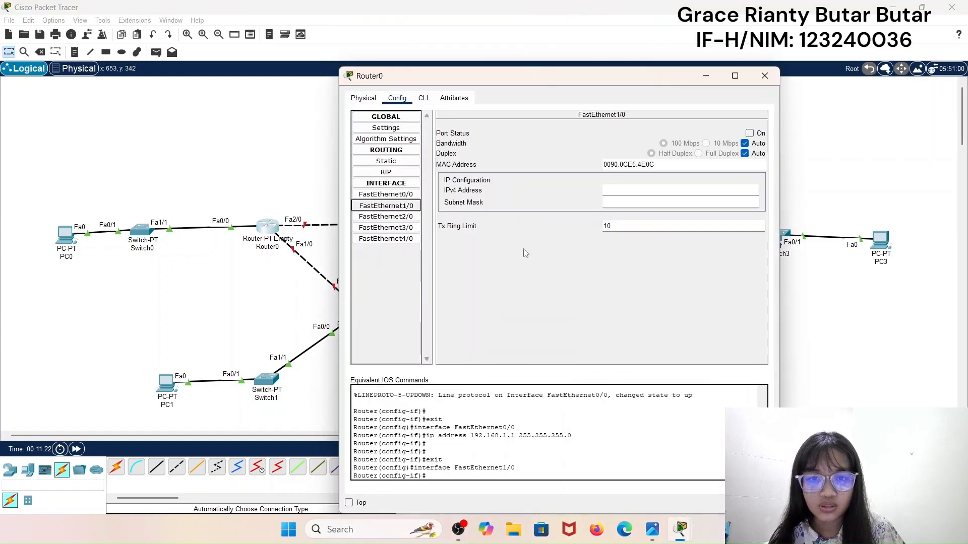
pyautogui.click(655, 531)
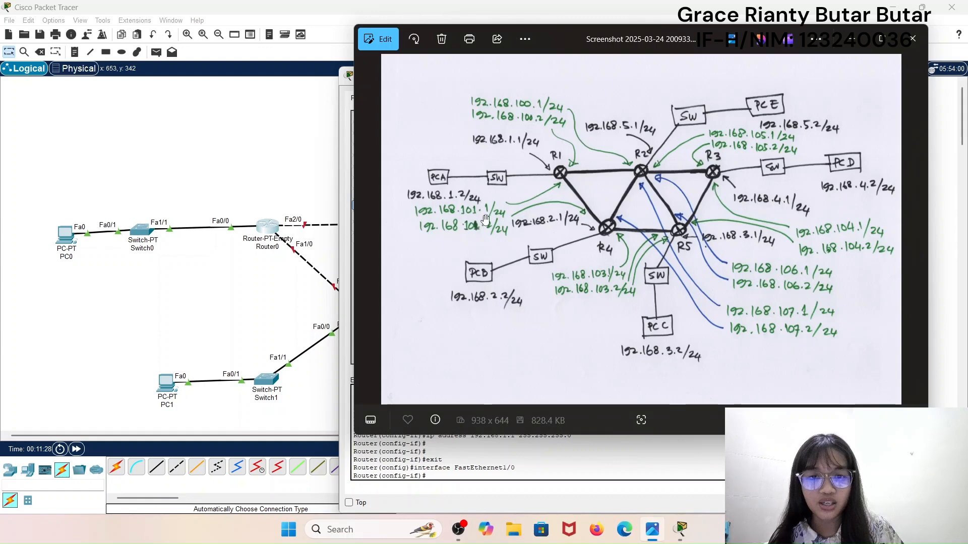
pyautogui.click(347, 292)
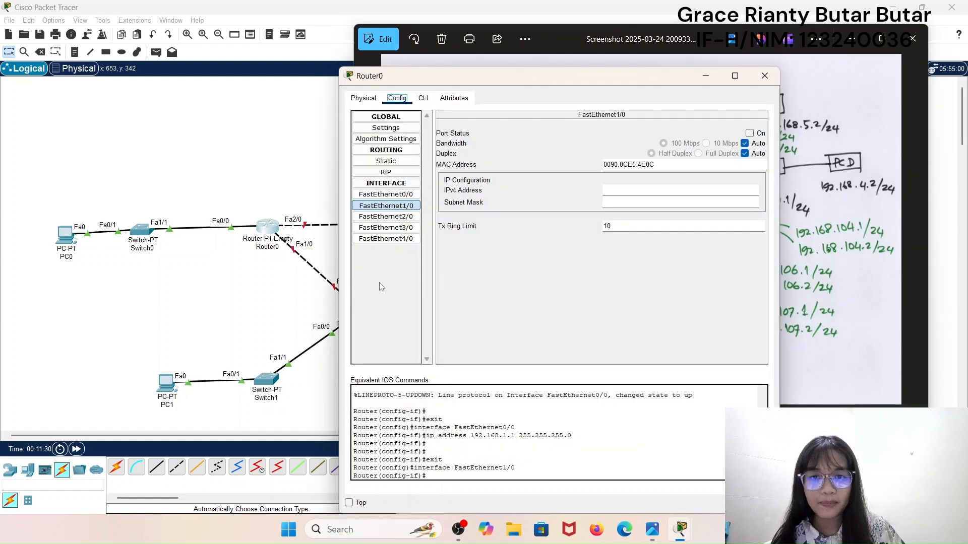
pyautogui.click(631, 190)
pyautogui.write('192.168.101.1')
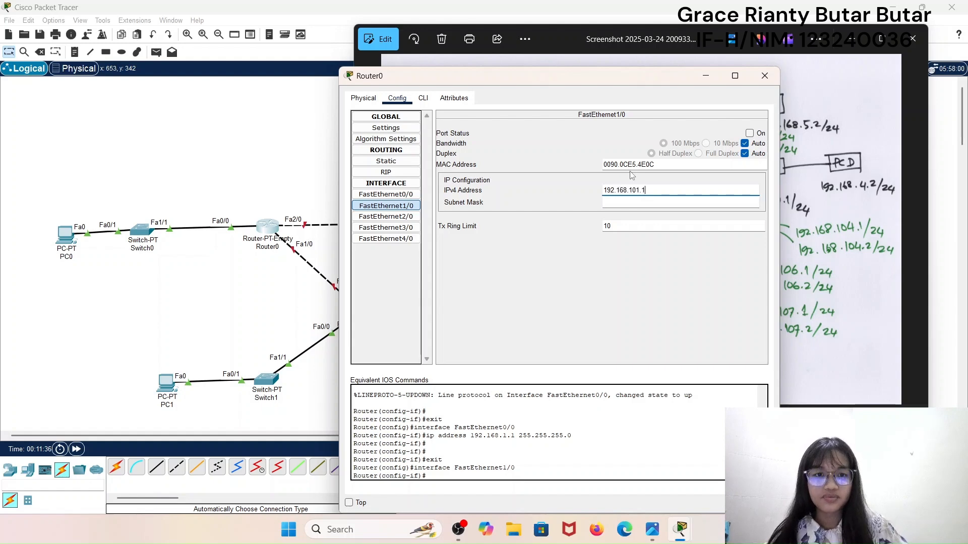
pyautogui.click(667, 202)
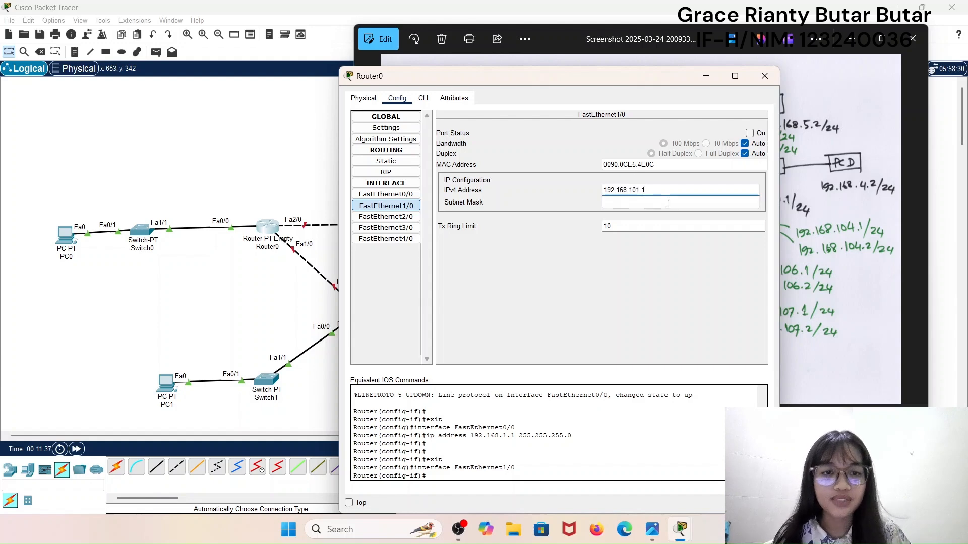
pyautogui.click(750, 133)
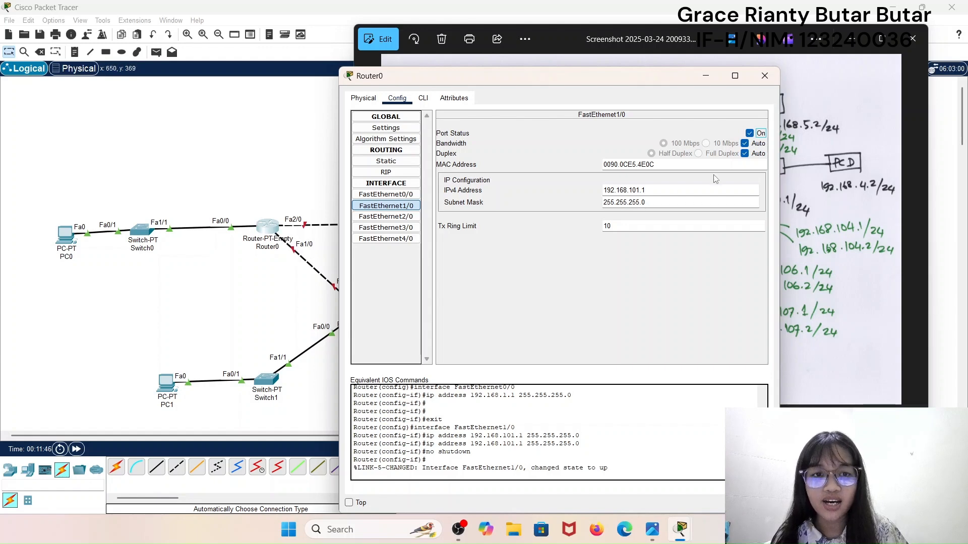
pyautogui.click(764, 75)
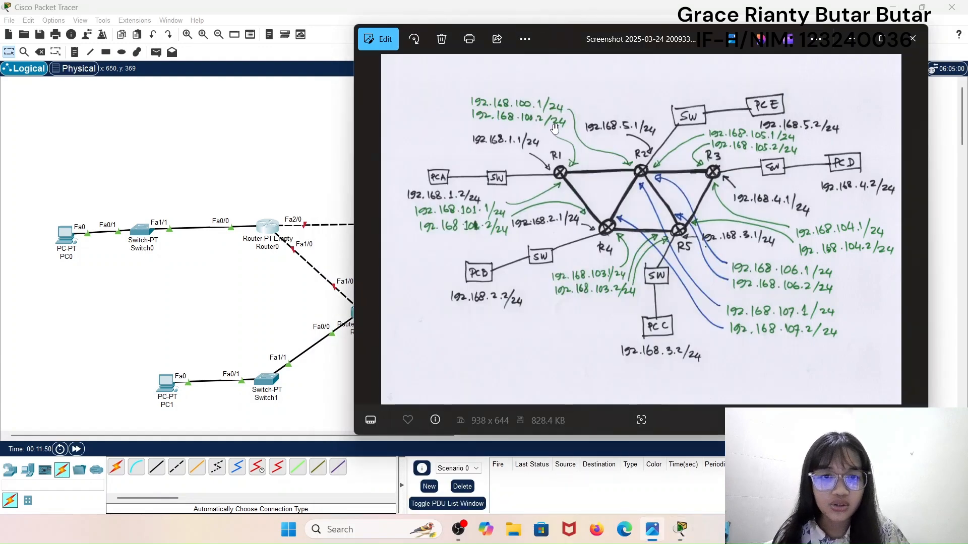
# - Set Router0's FastEthernet2/0 to 192.168.100.2 with subnet mask 255.255.255.0 and turn the port on, keeping the topology diagram beside the configuration
pyautogui.moveTo(586, 50); pyautogui.dragTo(673, 57)
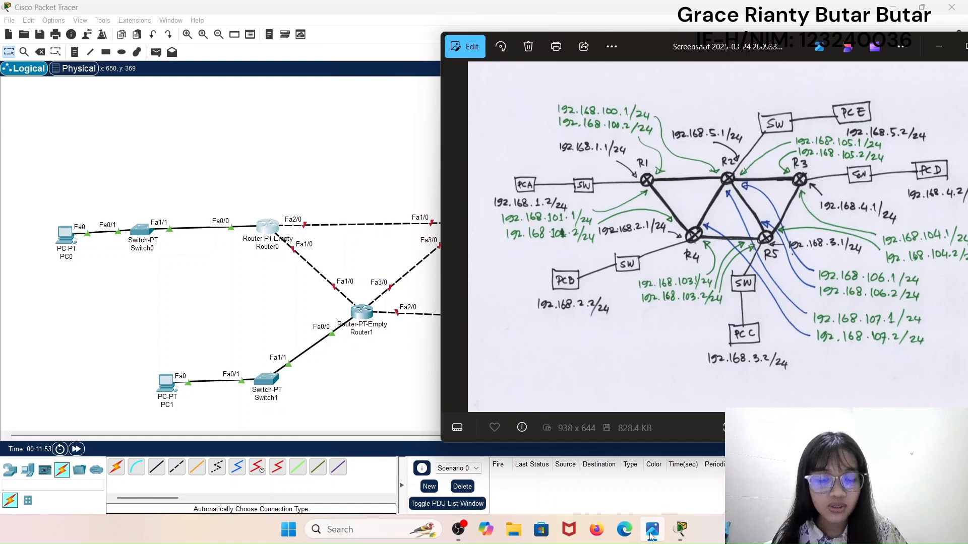
pyautogui.moveTo(654, 532)
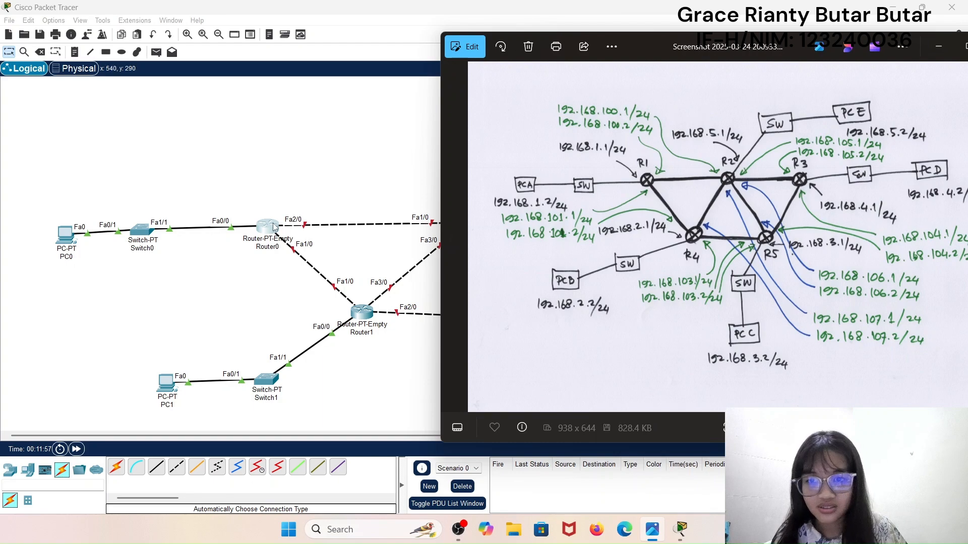
pyautogui.click(273, 227)
pyautogui.click(385, 217)
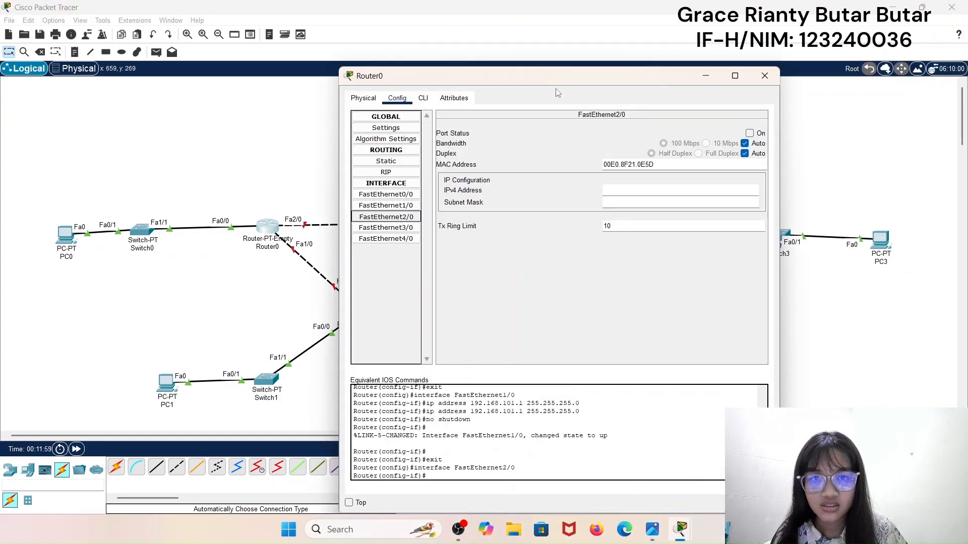
pyautogui.moveTo(557, 92); pyautogui.dragTo(350, 83)
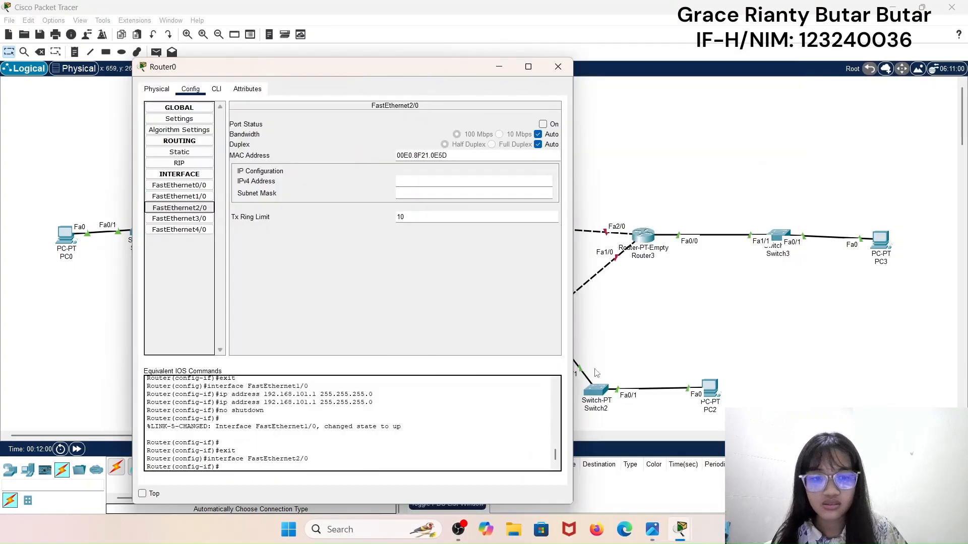
pyautogui.click(654, 530)
pyautogui.click(417, 180)
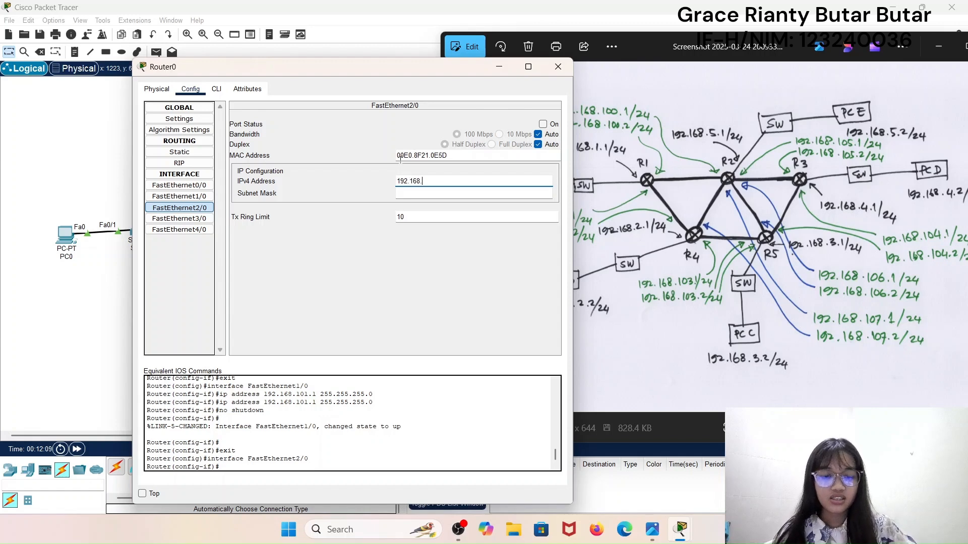
pyautogui.write('192.168.100.2')
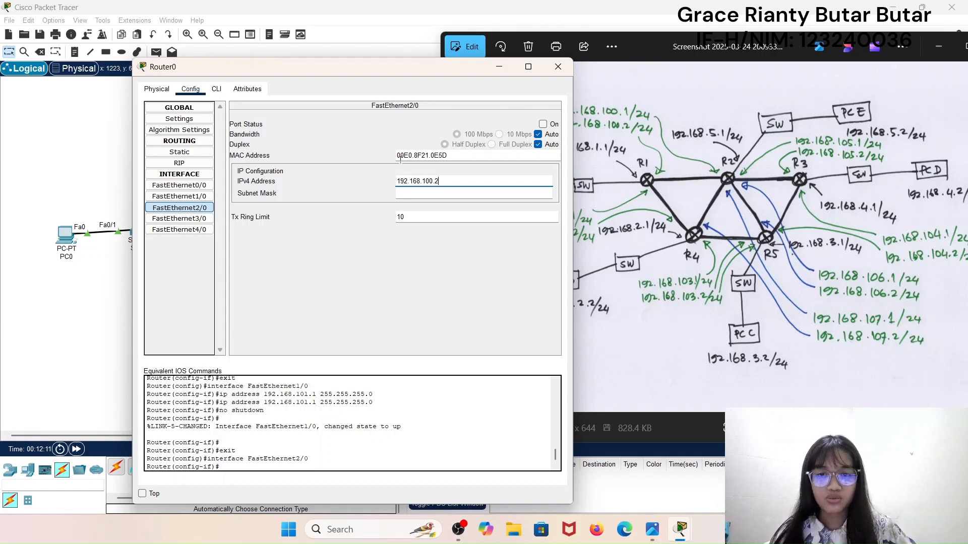
pyautogui.click(458, 194)
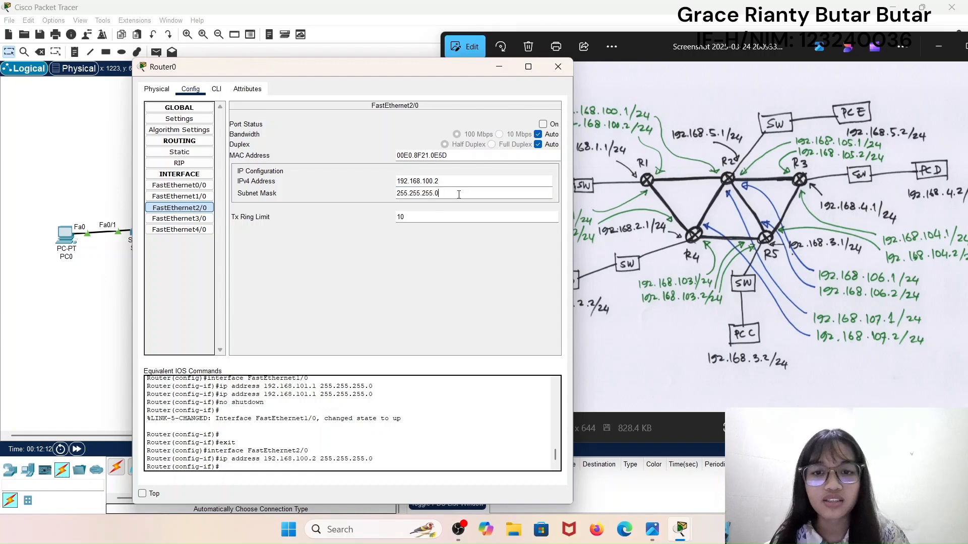
pyautogui.click(543, 124)
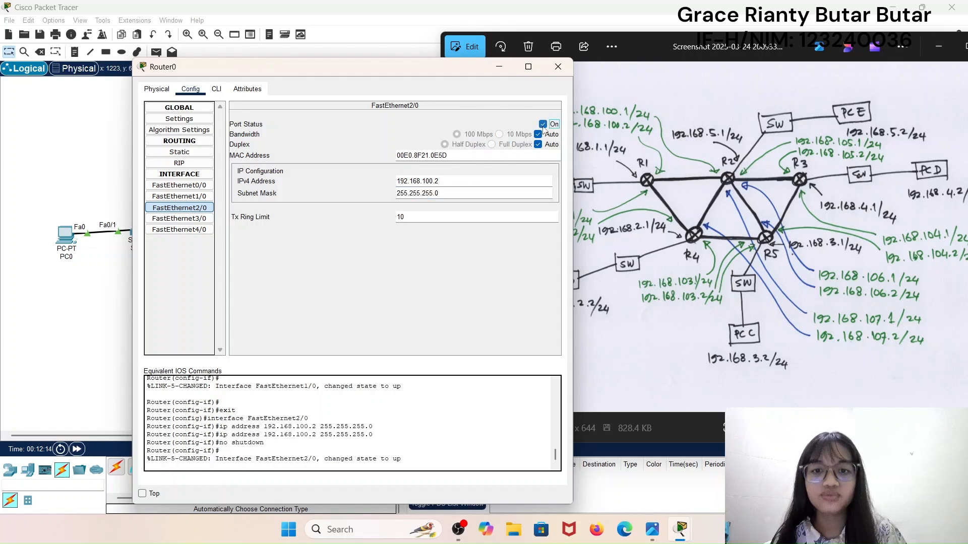
pyautogui.click(558, 67)
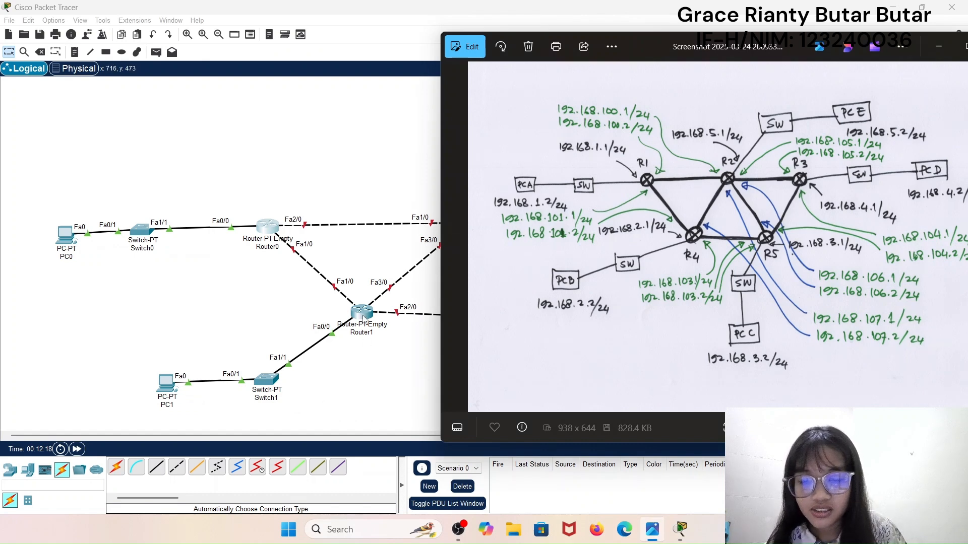
# - Open Router1's configuration, and shrink and move the topology diagram window so both can be read side by side
pyautogui.click(365, 314)
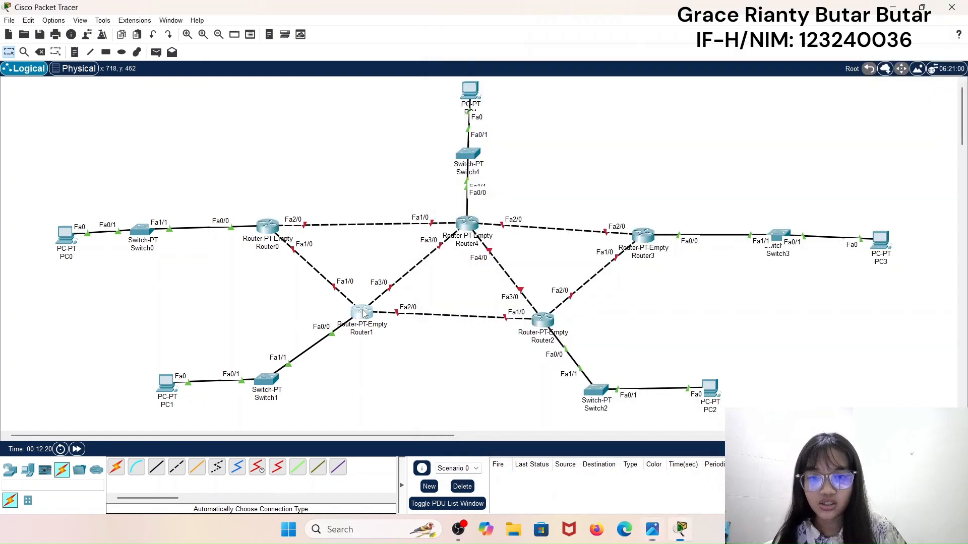
pyautogui.click(365, 314)
pyautogui.moveTo(517, 82); pyautogui.dragTo(615, 79)
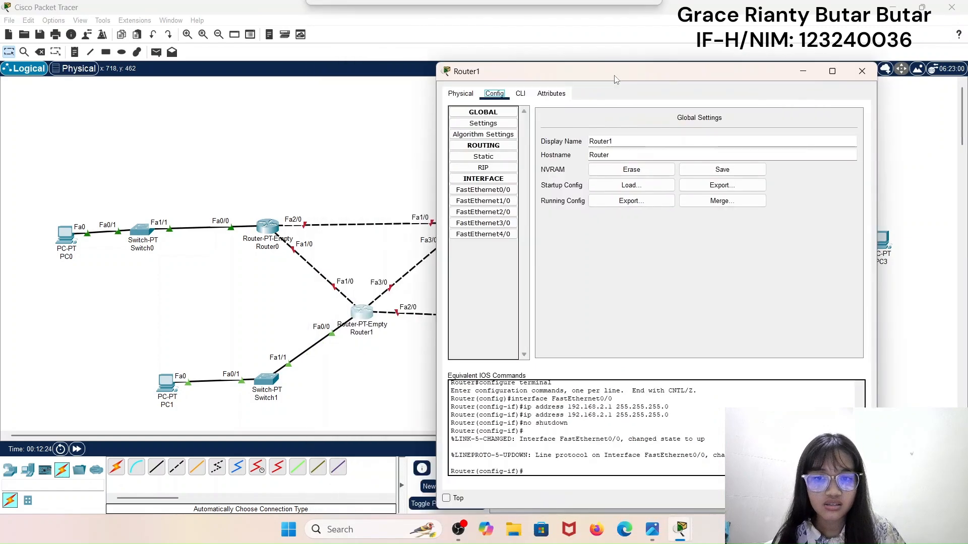
pyautogui.moveTo(652, 528)
pyautogui.click(663, 493)
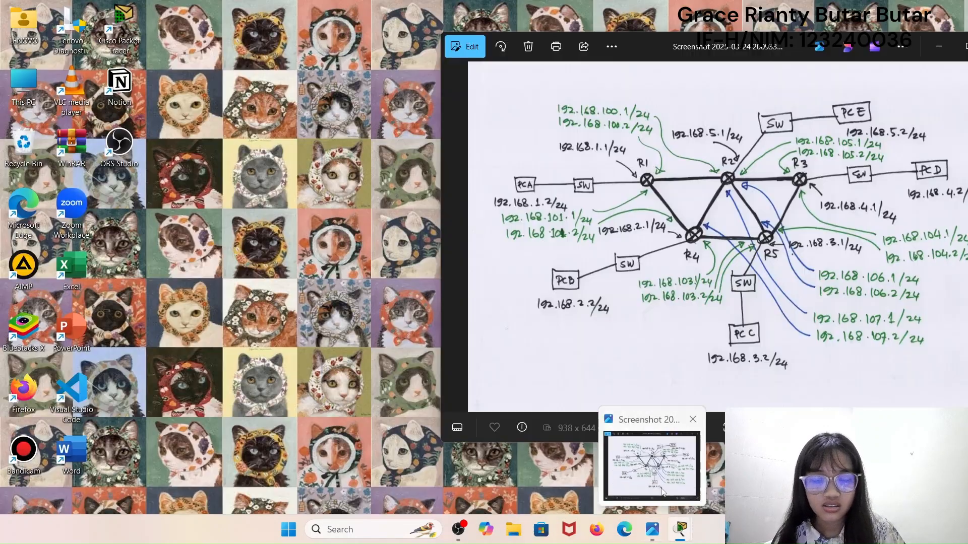
pyautogui.click(661, 488)
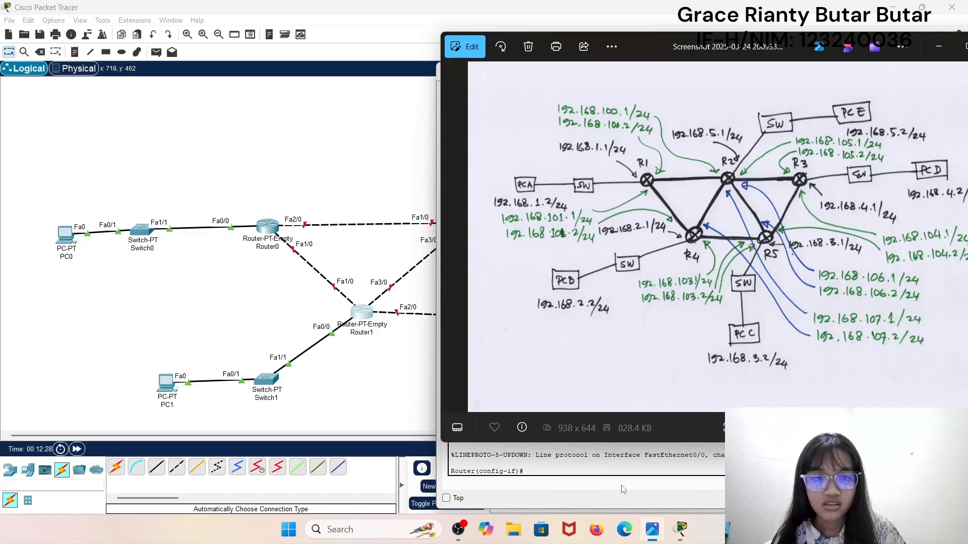
pyautogui.moveTo(669, 47); pyautogui.dragTo(222, 48)
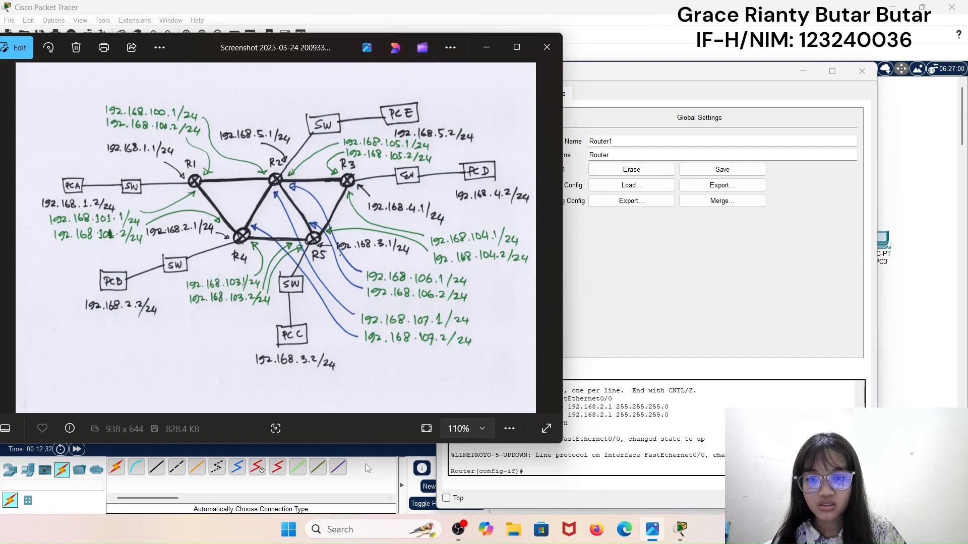
pyautogui.moveTo(362, 447); pyautogui.dragTo(366, 353)
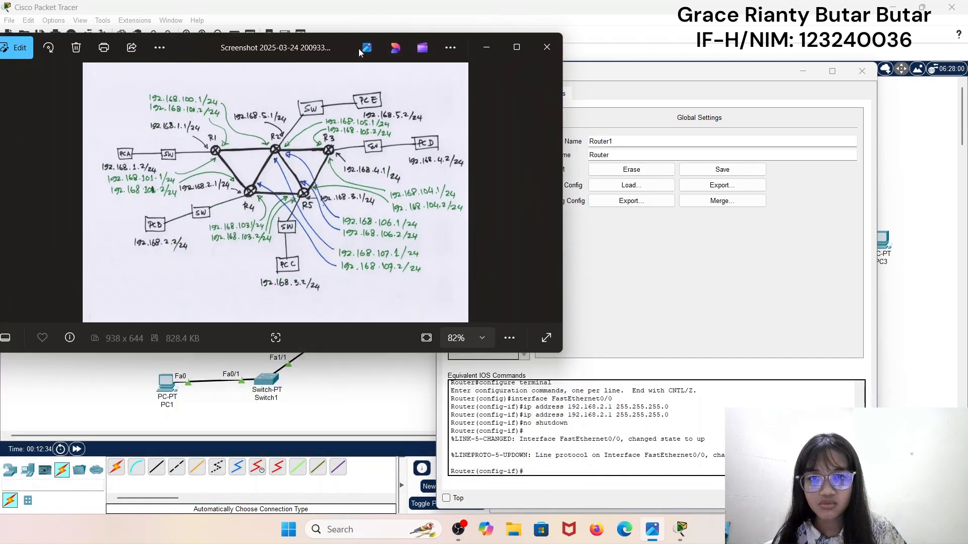
pyautogui.moveTo(340, 51); pyautogui.dragTo(344, 20)
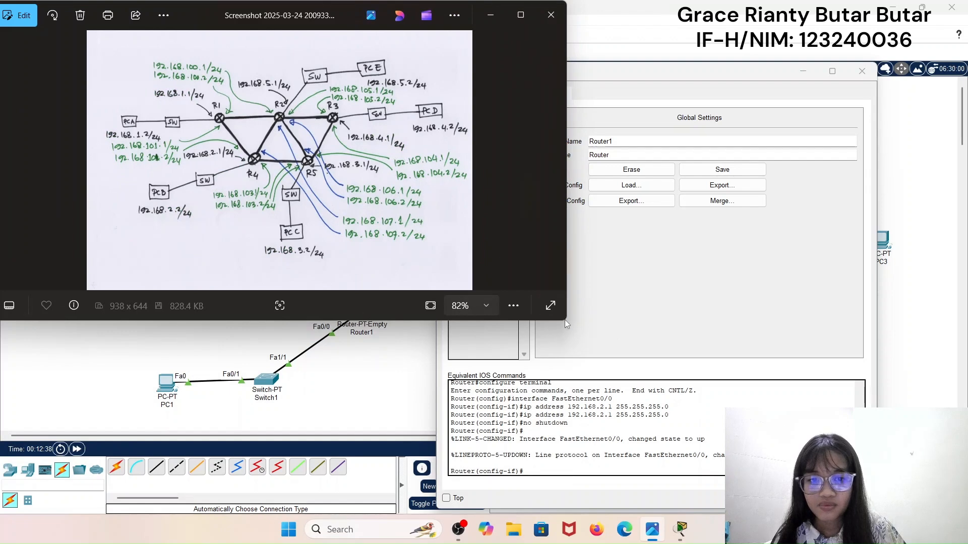
pyautogui.moveTo(567, 315); pyautogui.dragTo(308, 312)
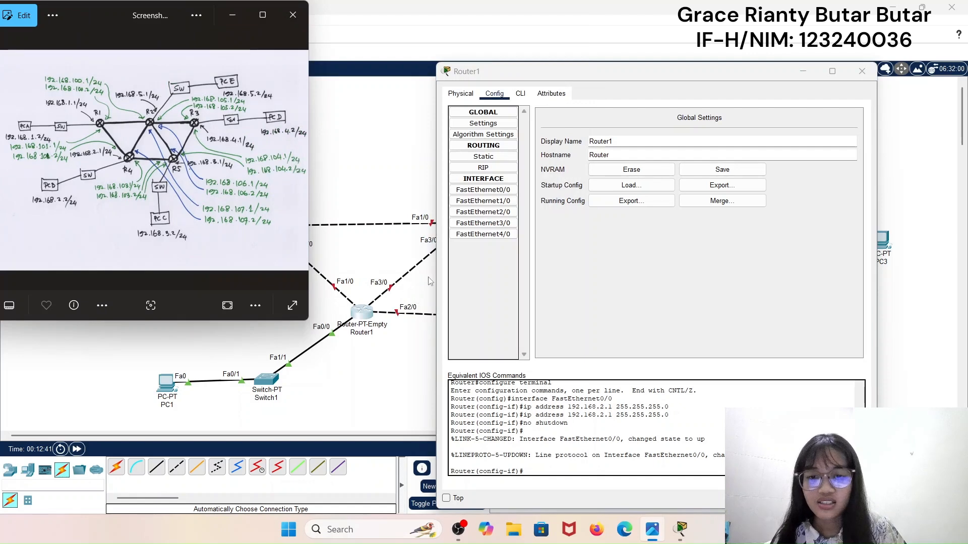
# - Set Router1's FastEthernet1/0 to 192.168.101.2 with subnet mask 255.255.255.0 and turn the port on
pyautogui.click(483, 201)
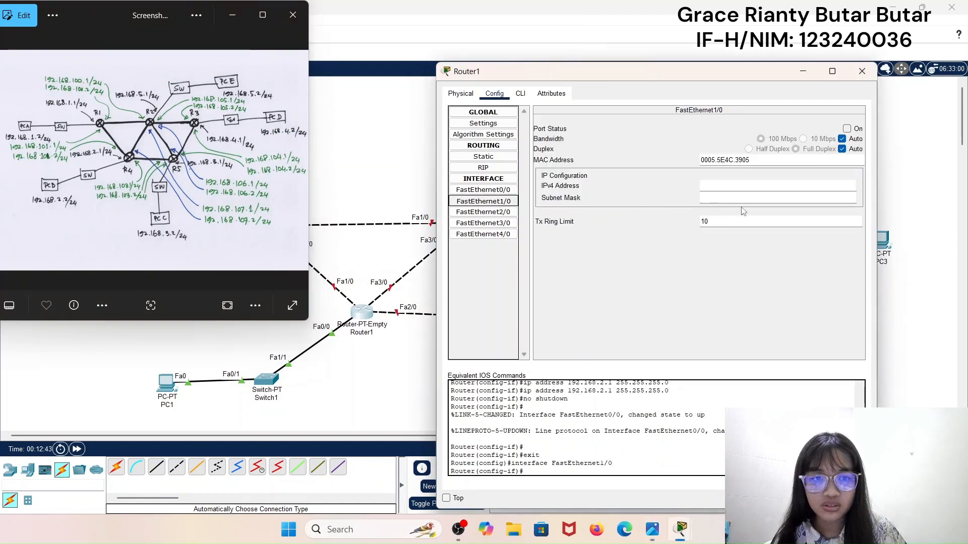
pyautogui.click(749, 185)
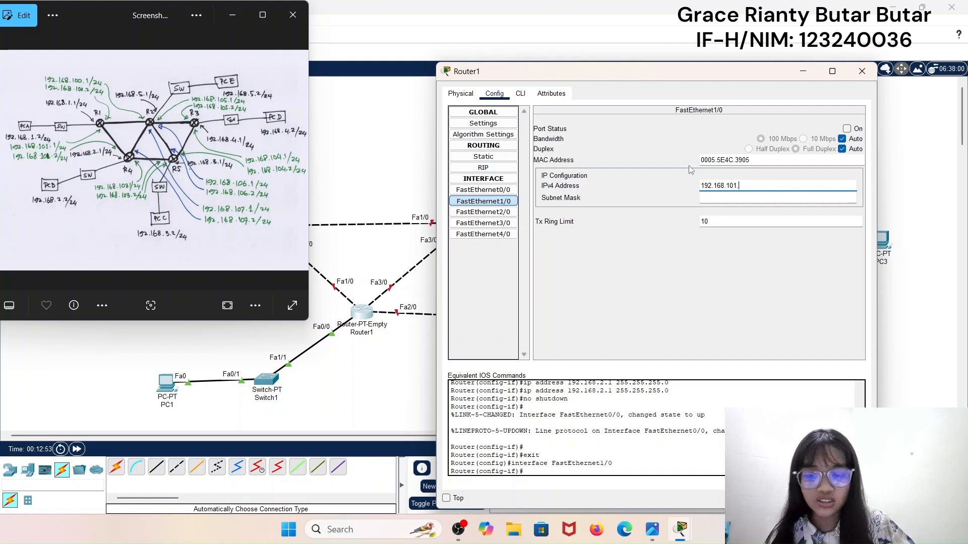
pyautogui.press('Tab')
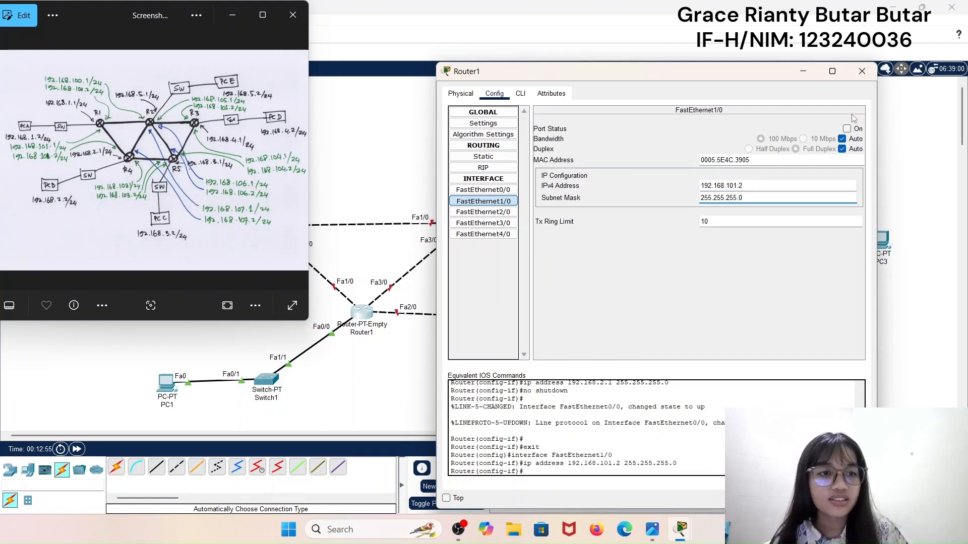
pyautogui.click(855, 129)
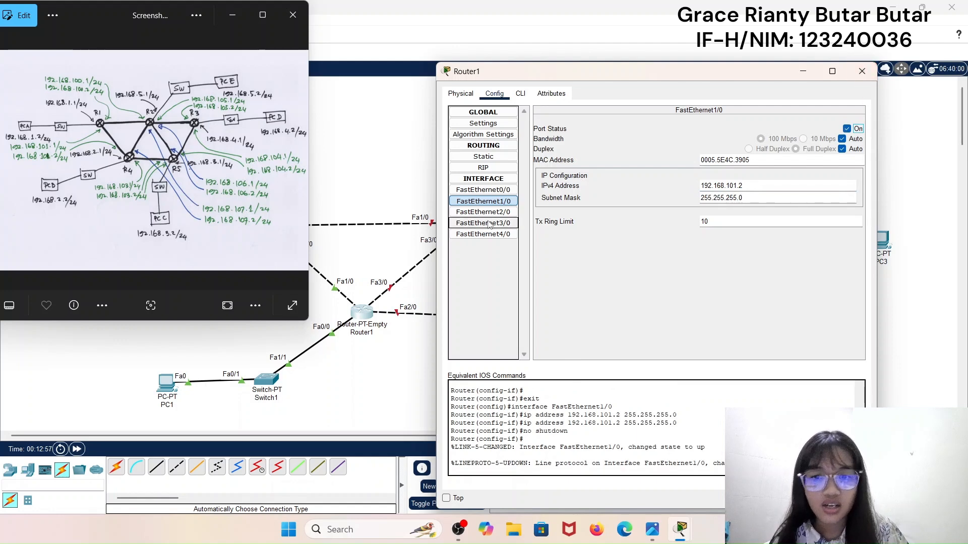
# - Set Router1's FastEthernet2/0 to 192.168.103.1 with subnet mask 255.255.255.0 and turn the port on
pyautogui.click(507, 212)
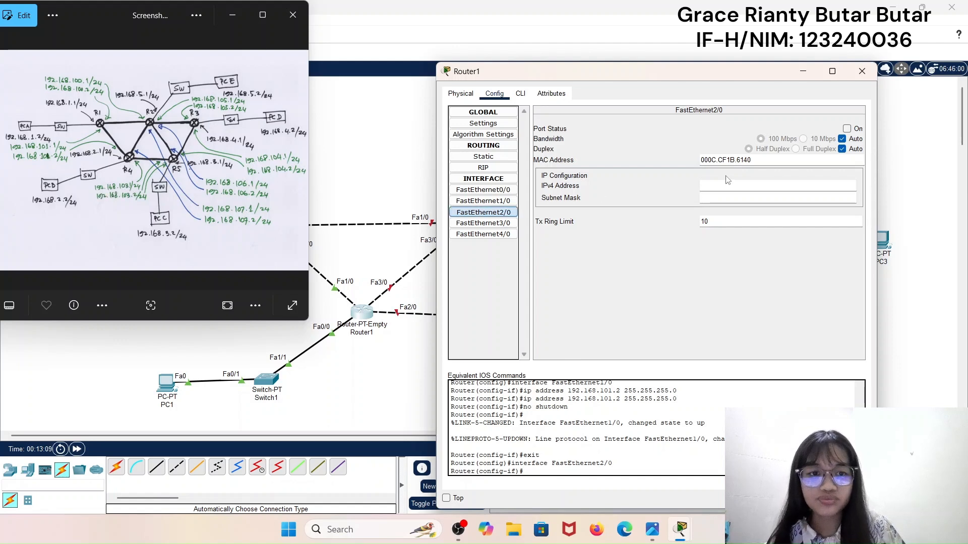
pyautogui.write('.16')
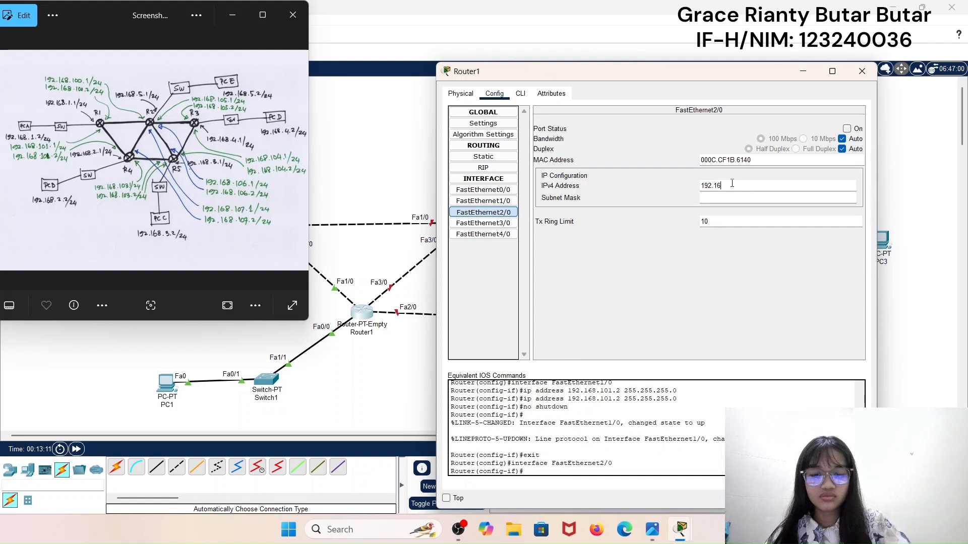
pyautogui.write('8.103.1')
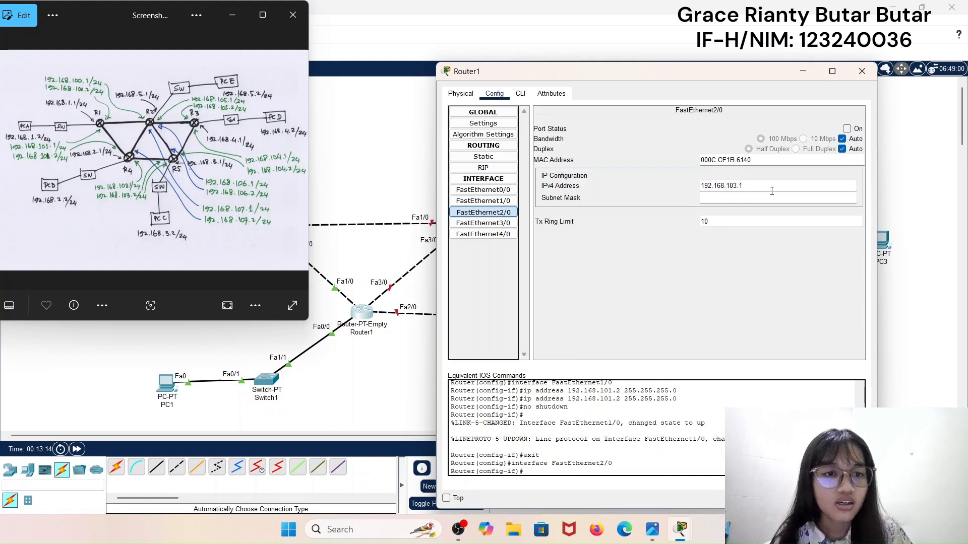
pyautogui.press('Tab')
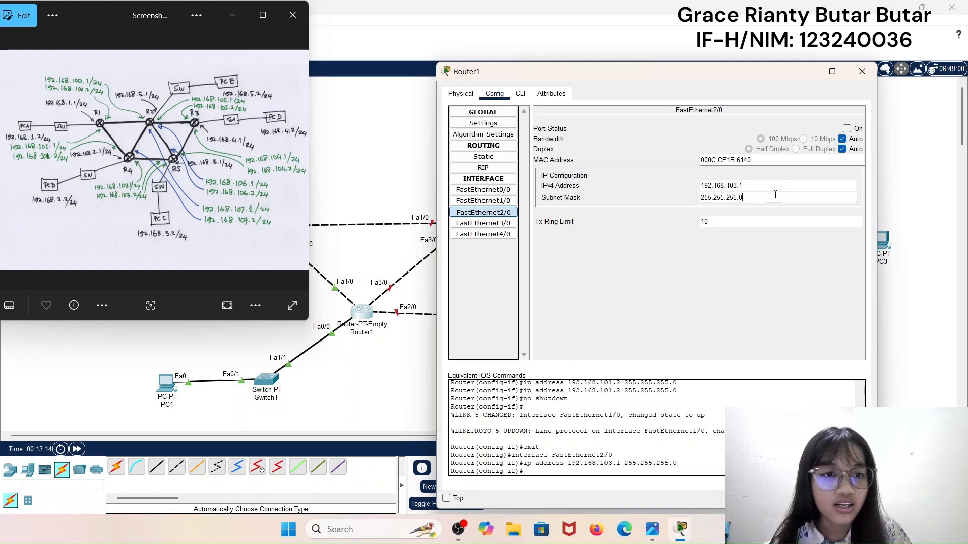
pyautogui.click(847, 129)
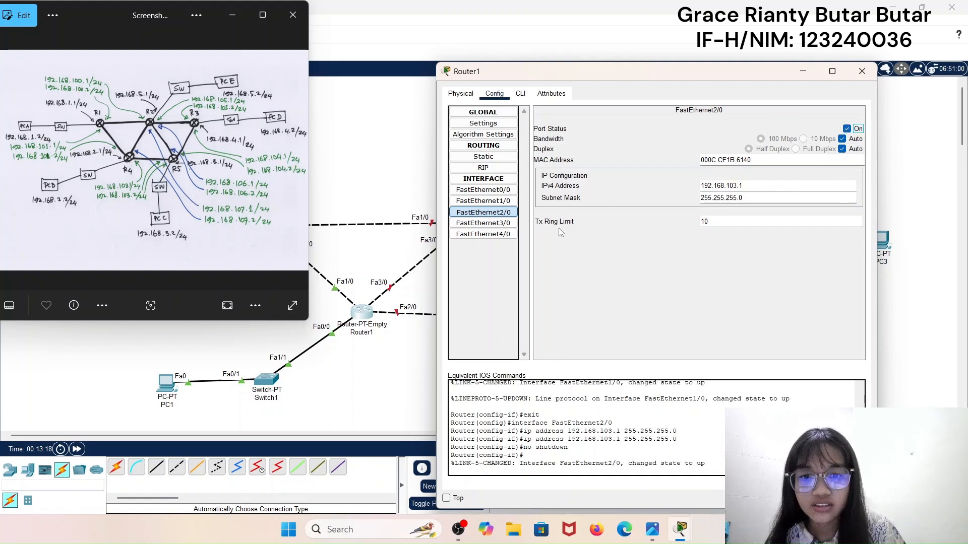
# - Set Router1's FastEthernet3/0 to 192.168.107.2 with subnet mask 255.255.255.0, turn the port on, and close the router's configuration
pyautogui.click(497, 225)
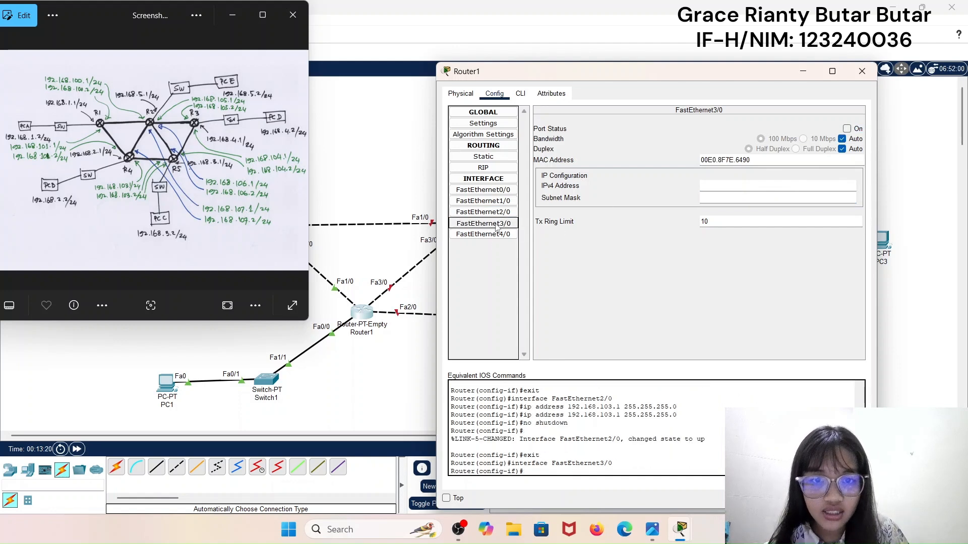
pyautogui.click(746, 185)
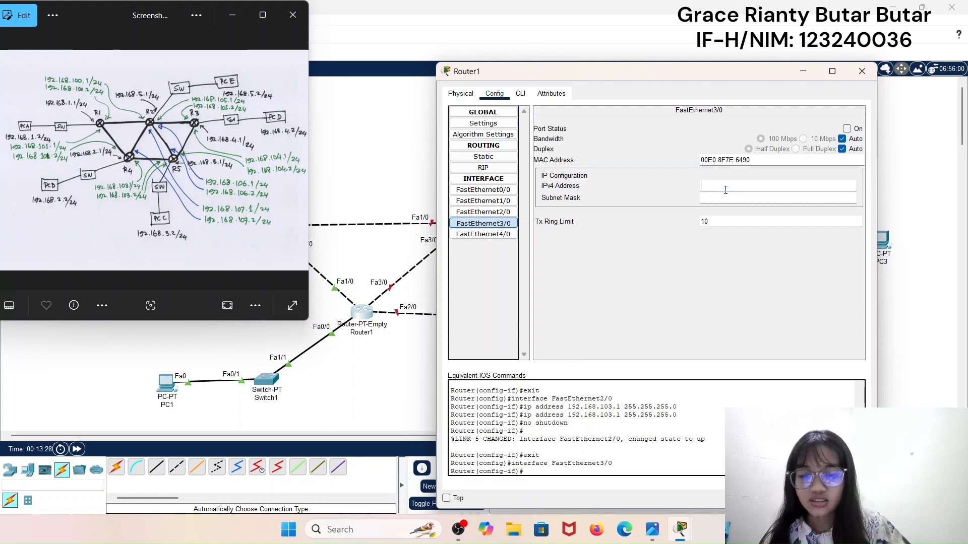
pyautogui.write('192.168.107.2')
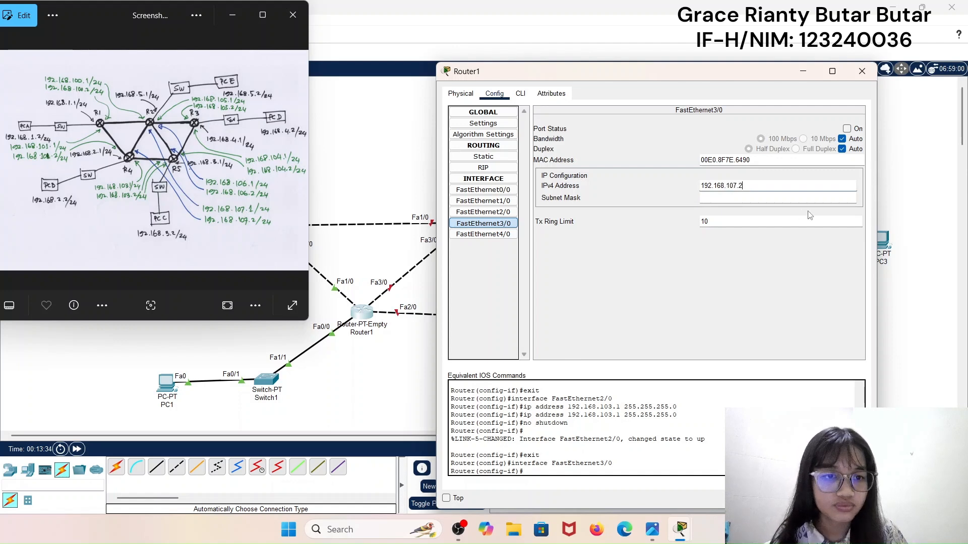
pyautogui.click(812, 198)
pyautogui.click(847, 129)
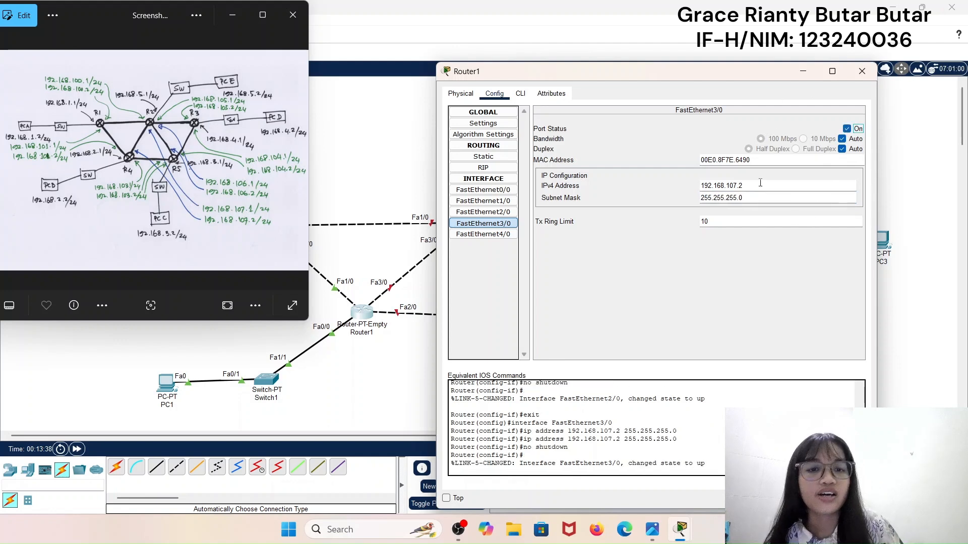
pyautogui.click(862, 71)
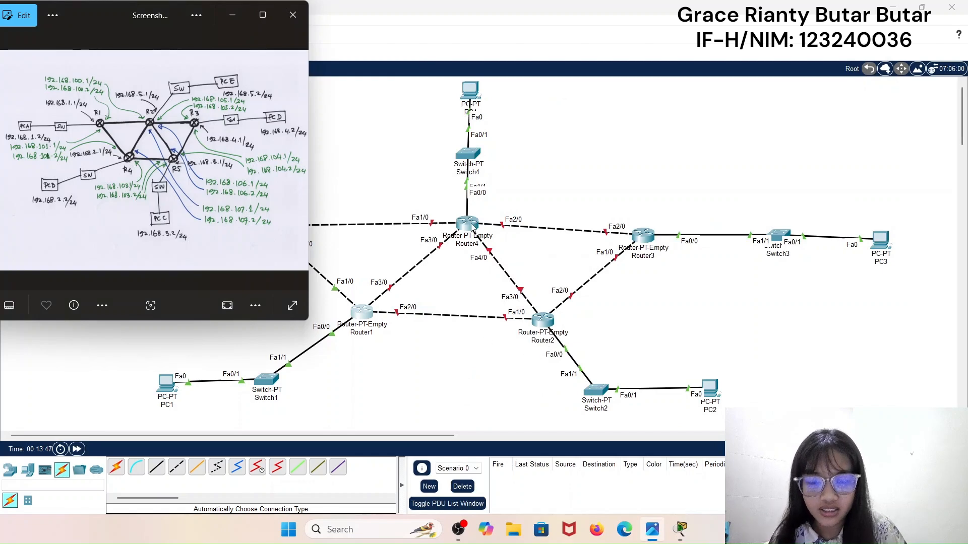
# - Open Router2's configuration and arrange it so that the router's links and the topology diagram can be read beside it
pyautogui.click(543, 321)
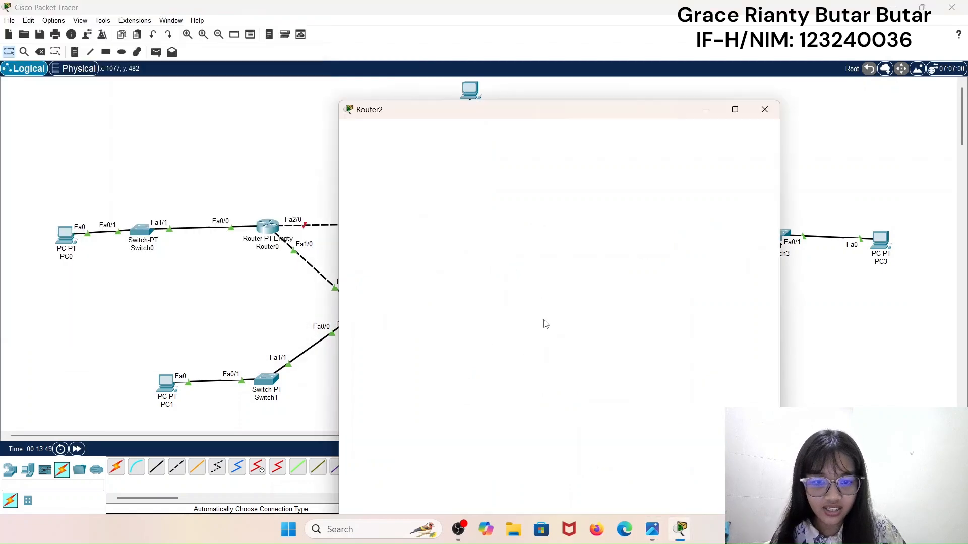
pyautogui.moveTo(577, 88); pyautogui.dragTo(751, 92)
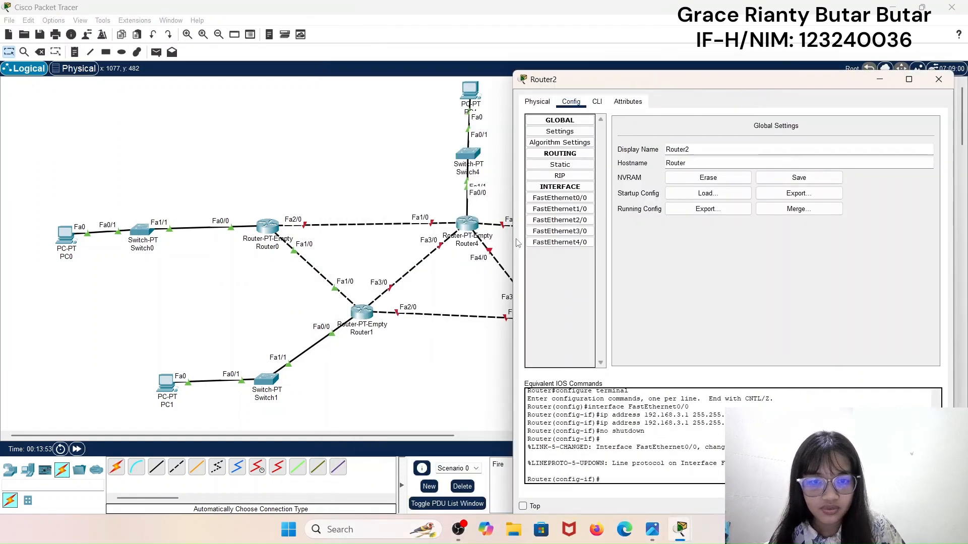
pyautogui.moveTo(361, 436); pyautogui.dragTo(466, 436)
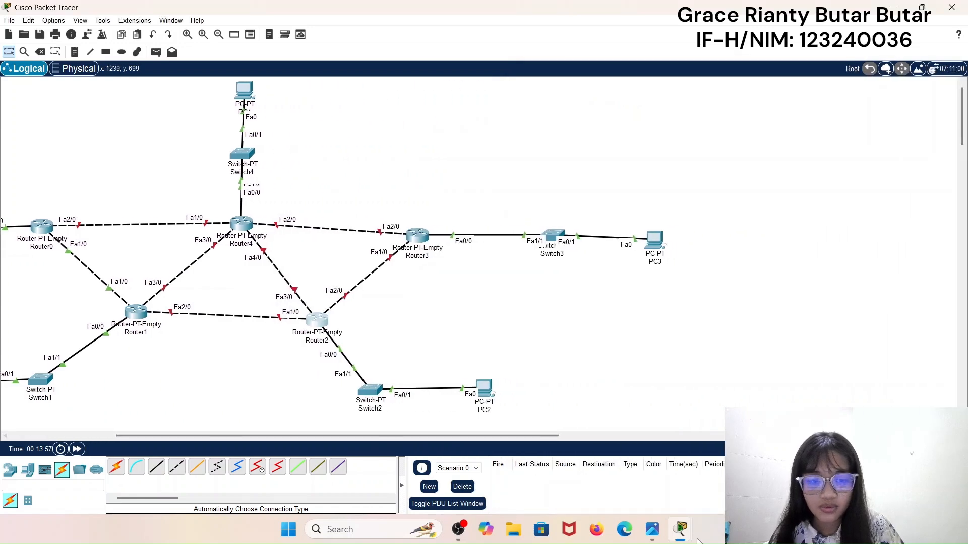
pyautogui.moveTo(680, 529)
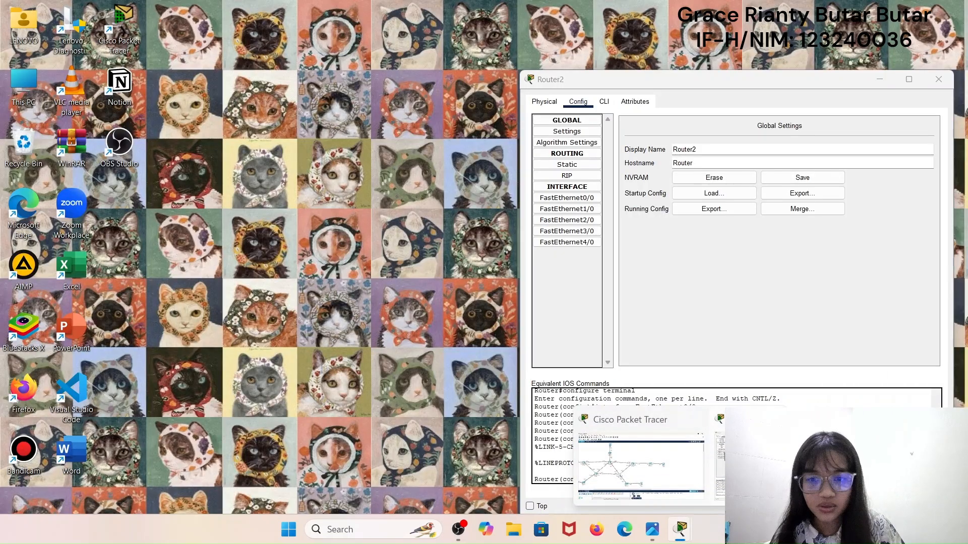
pyautogui.click(727, 458)
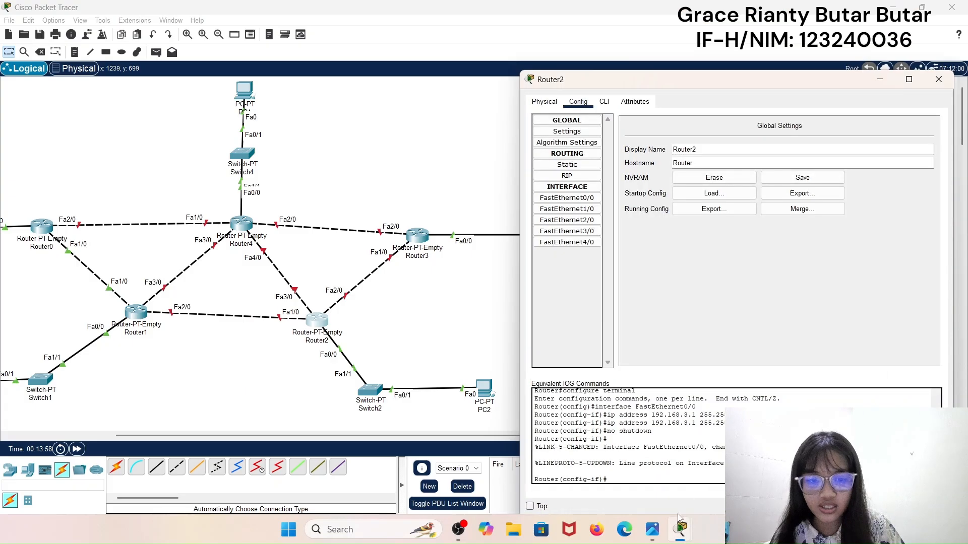
pyautogui.click(645, 459)
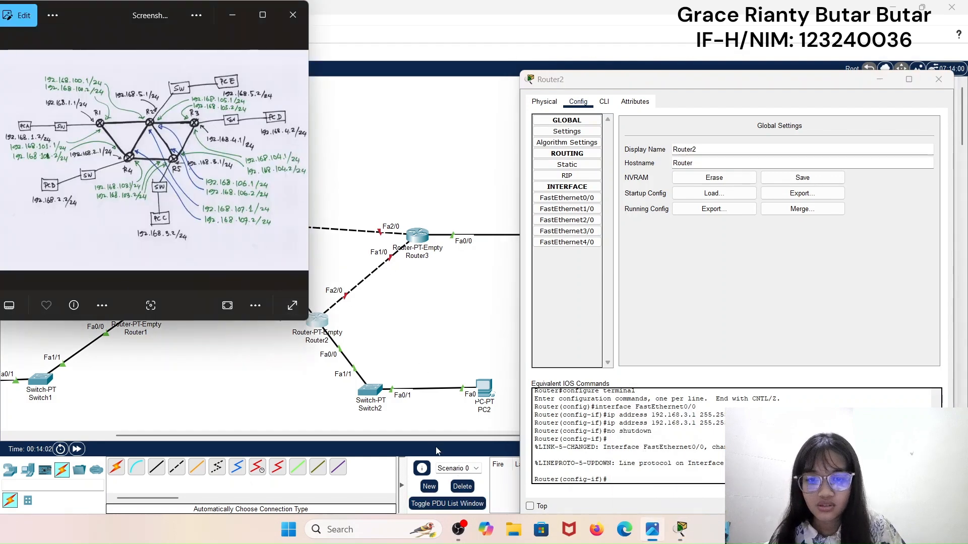
pyautogui.moveTo(436, 435); pyautogui.dragTo(391, 434)
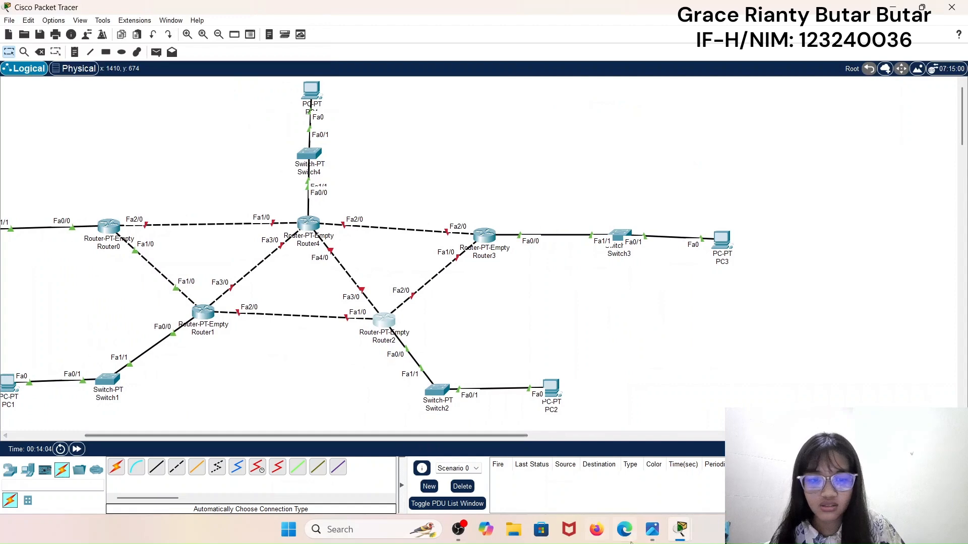
pyautogui.moveTo(653, 541)
pyautogui.click(711, 457)
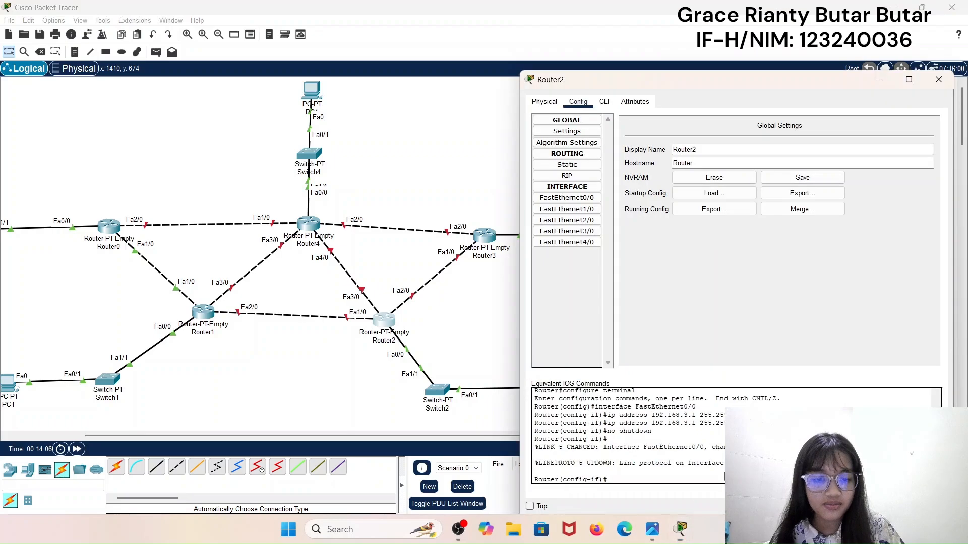
pyautogui.click(662, 532)
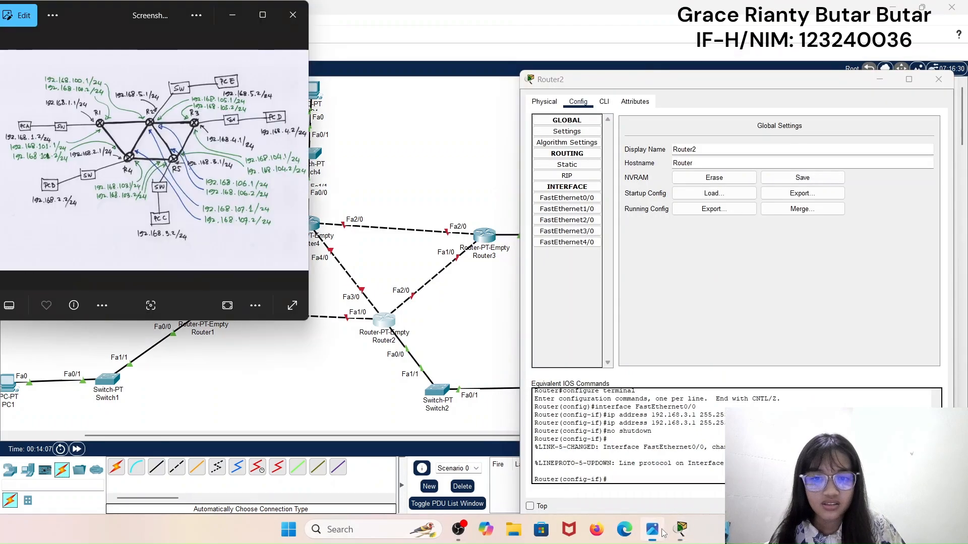
# - Set Router2's FastEthernet1/0 to 192.168.103.2 with subnet mask 255.255.255.0 and turn the port on
pyautogui.click(577, 210)
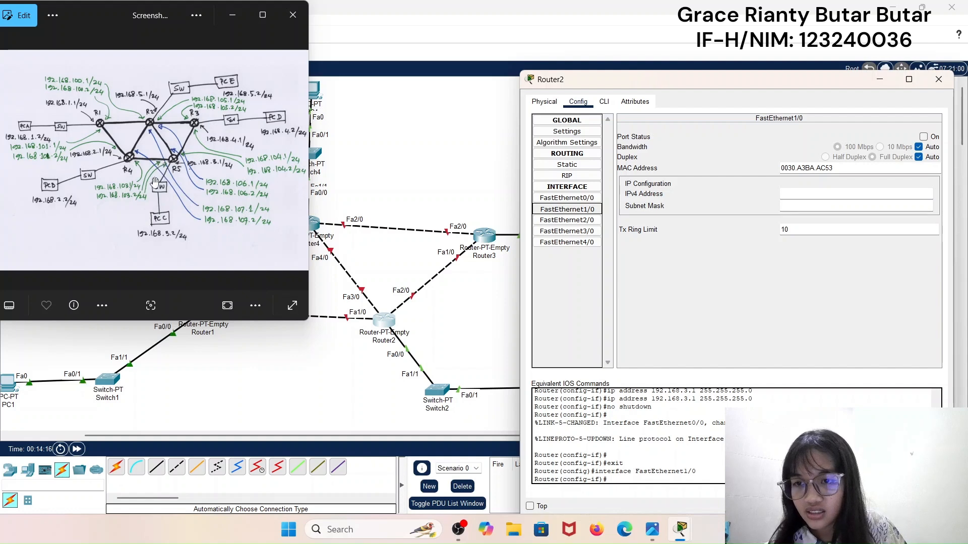
pyautogui.click(849, 197)
pyautogui.write('192.1')
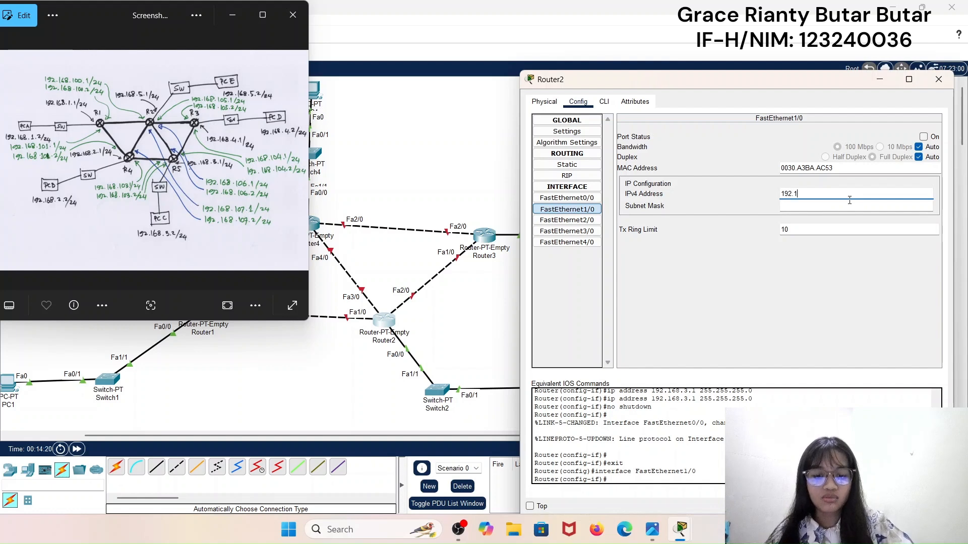
pyautogui.write('68.103.2')
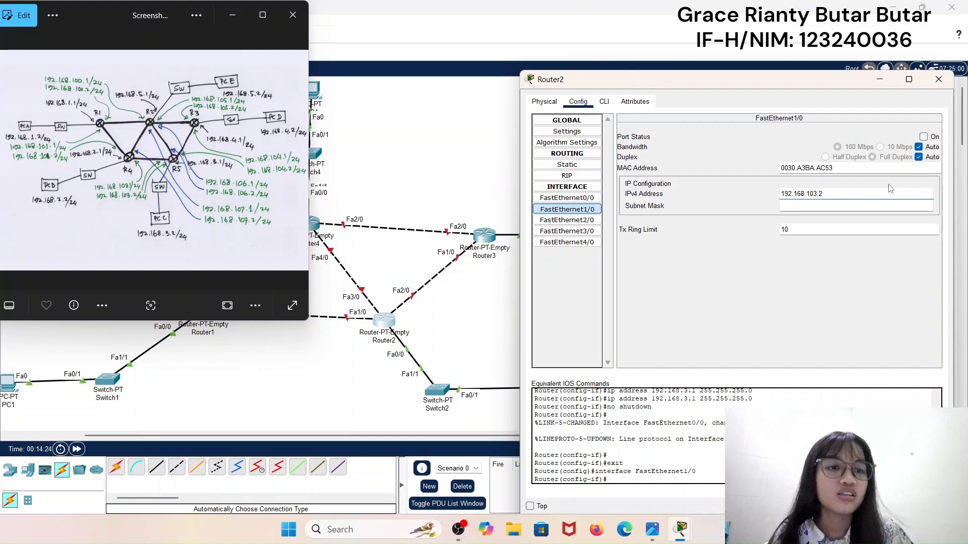
pyautogui.click(849, 206)
pyautogui.click(930, 138)
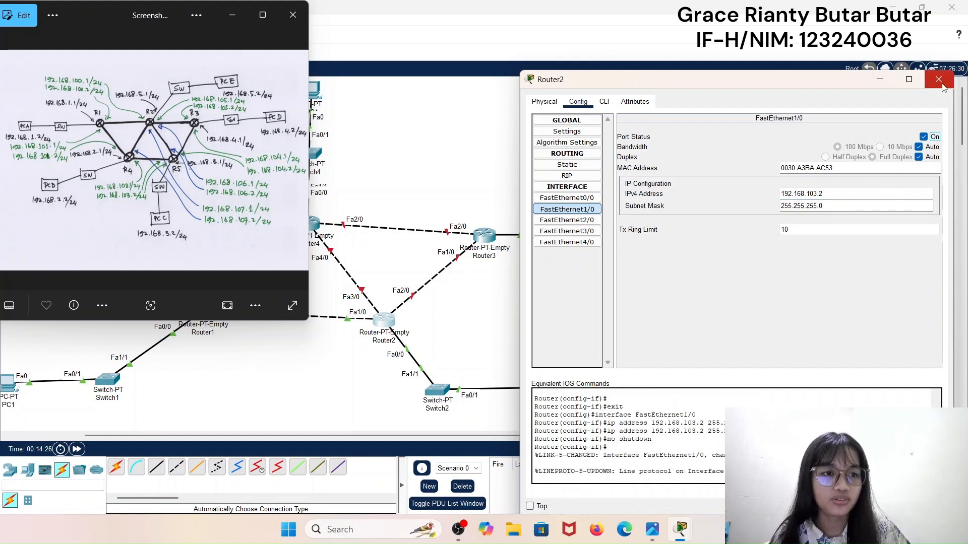
# - Set Router2's FastEthernet2/0 to 192.168.104.2 with subnet mask 255.255.255.0 and turn the port on
pyautogui.click(595, 233)
pyautogui.click(566, 220)
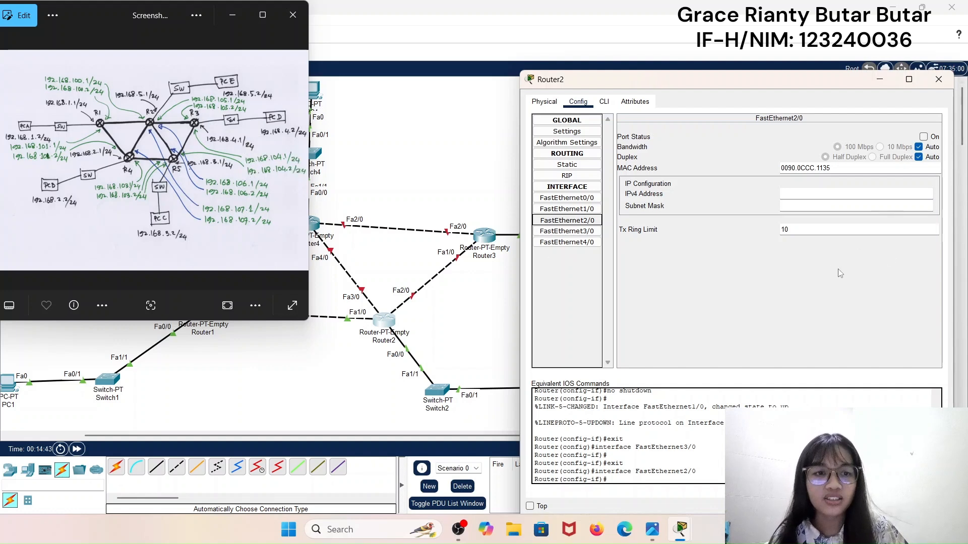
pyautogui.click(830, 193)
pyautogui.write('192.168.104')
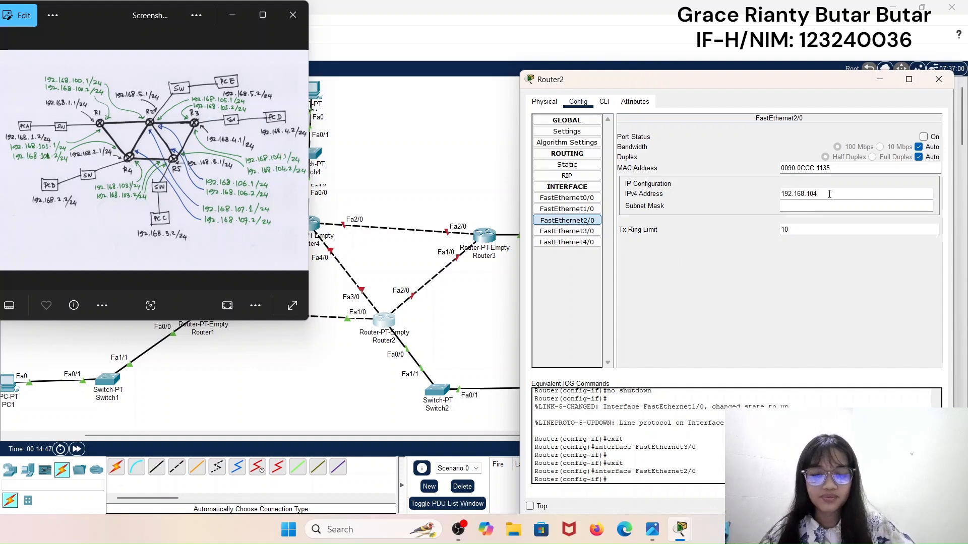
pyautogui.write('.2')
pyautogui.press('Tab')
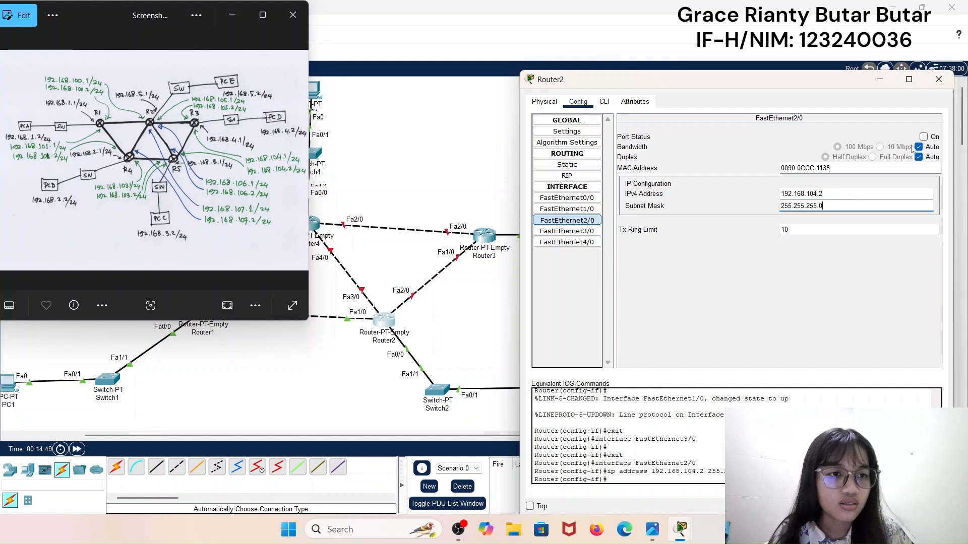
pyautogui.click(923, 137)
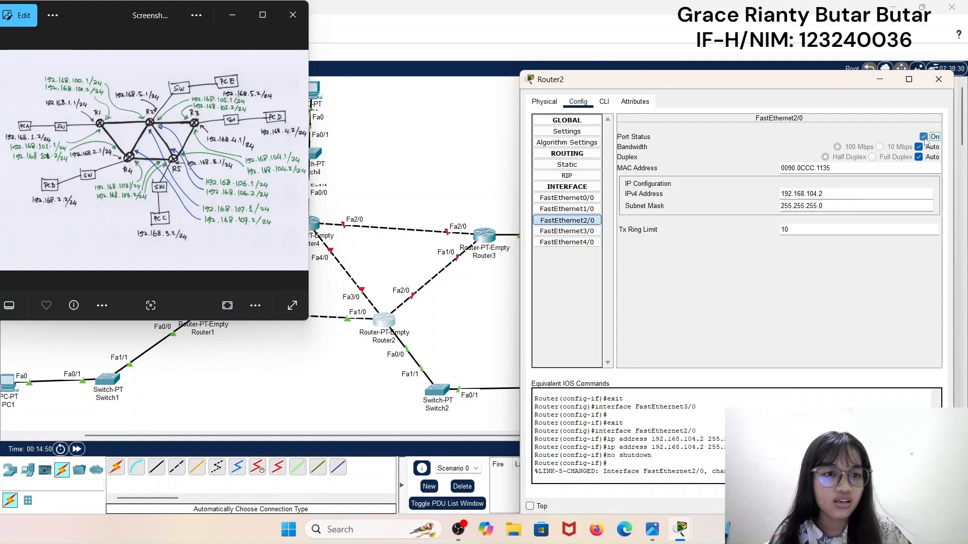
# - Set Router2's FastEthernet3/0 to 192.168.106.2 with subnet mask 255.255.255.0, turn the port on, and close the router's configuration
pyautogui.click(581, 232)
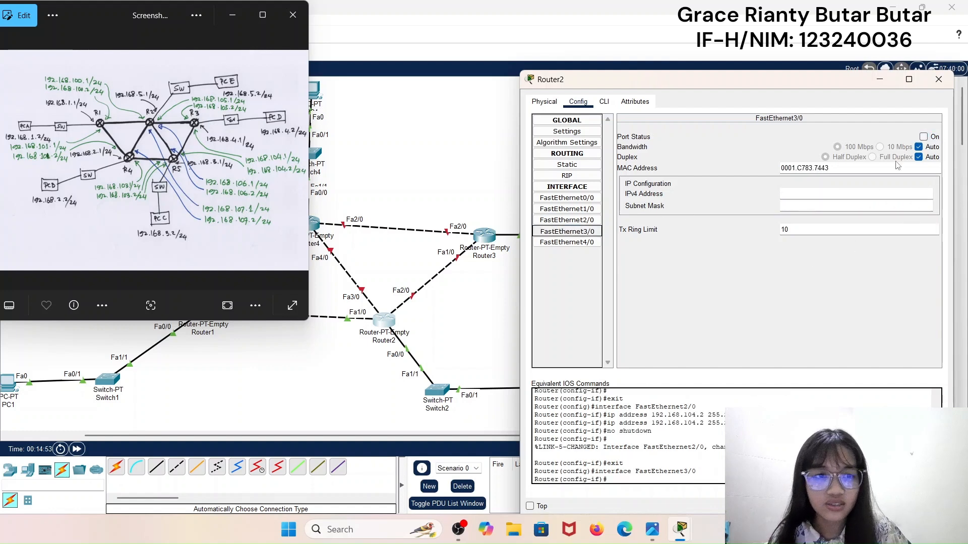
pyautogui.click(869, 195)
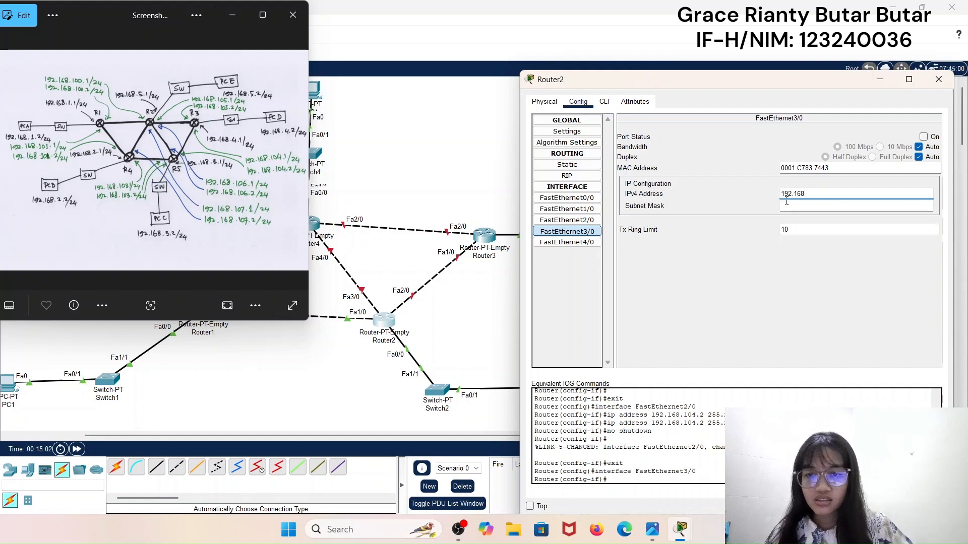
pyautogui.write('192.168.106.2')
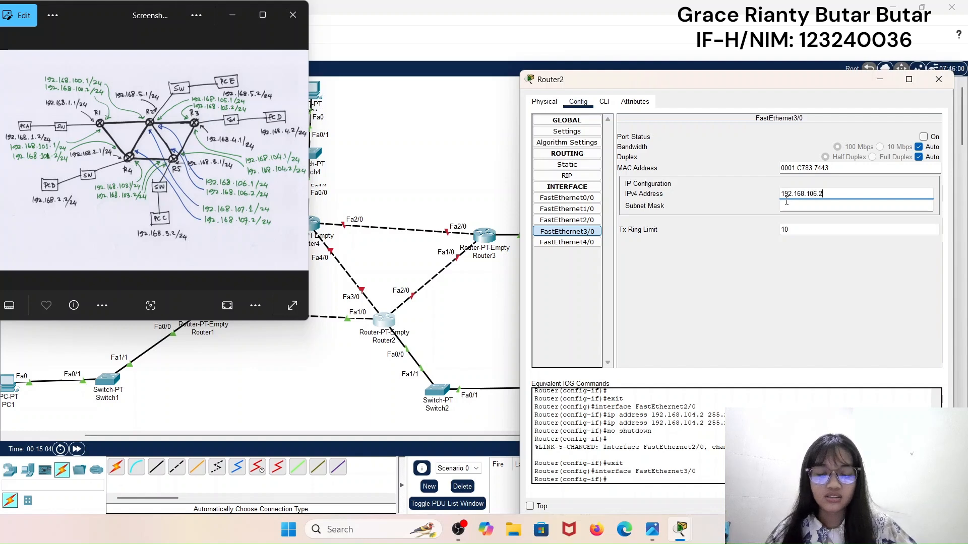
pyautogui.press('Tab')
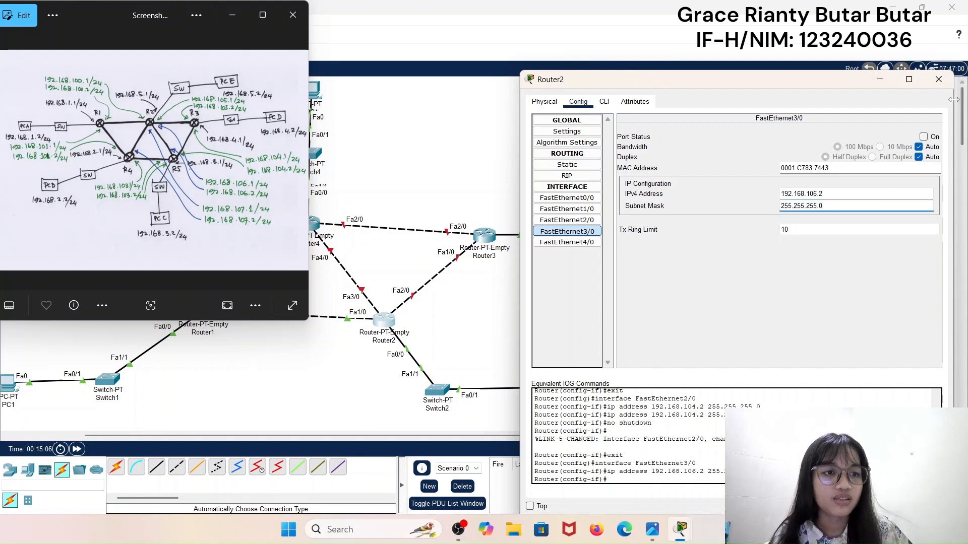
pyautogui.click(930, 135)
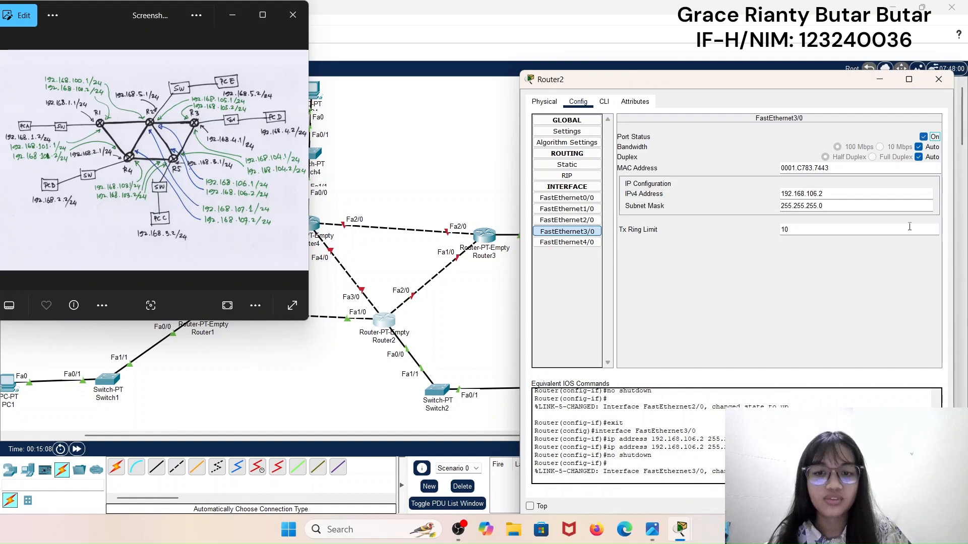
pyautogui.click(937, 80)
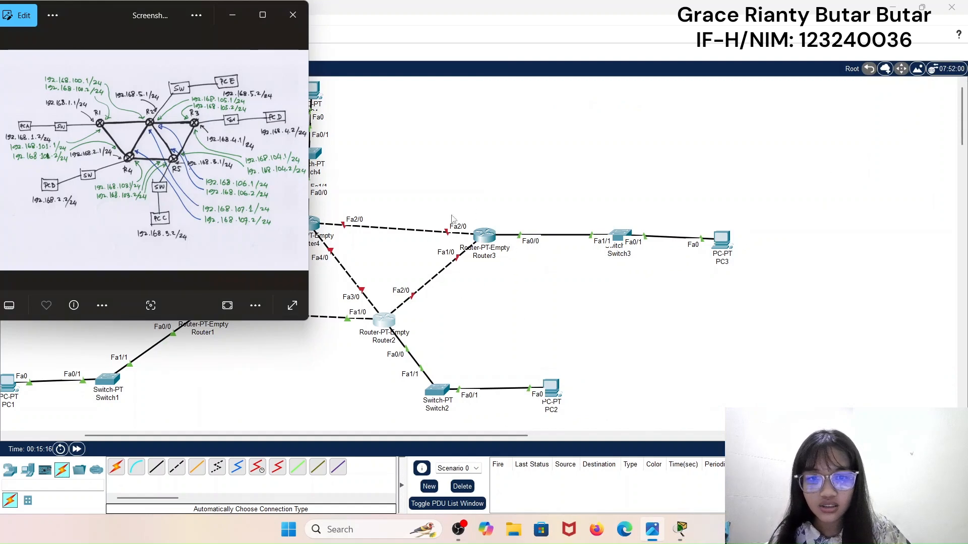
# - Open Router3's configuration beside the topology diagram, set FastEthernet1/0 to 192.168.104.1 with subnet mask 255.255.255.0 and turn the port on
pyautogui.click(493, 239)
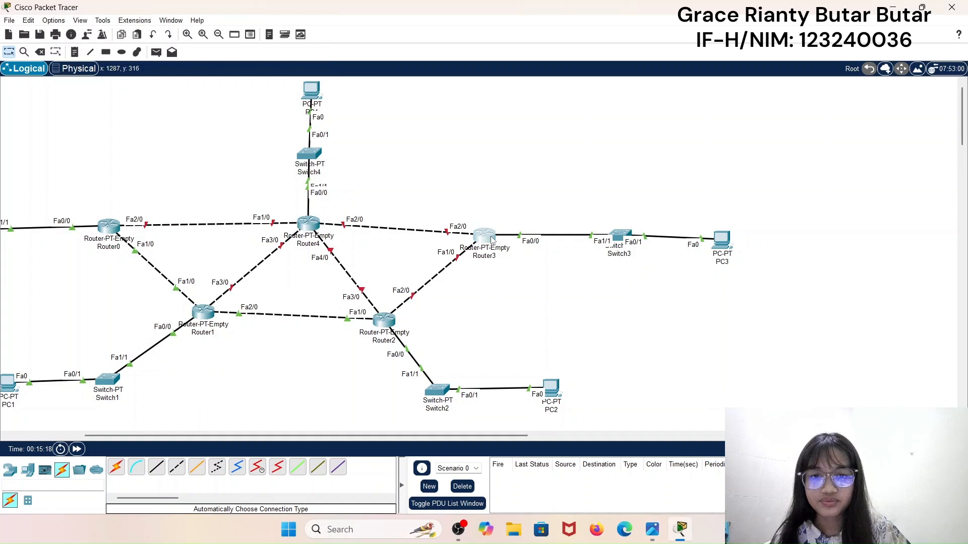
pyautogui.moveTo(745, 86); pyautogui.dragTo(736, 81)
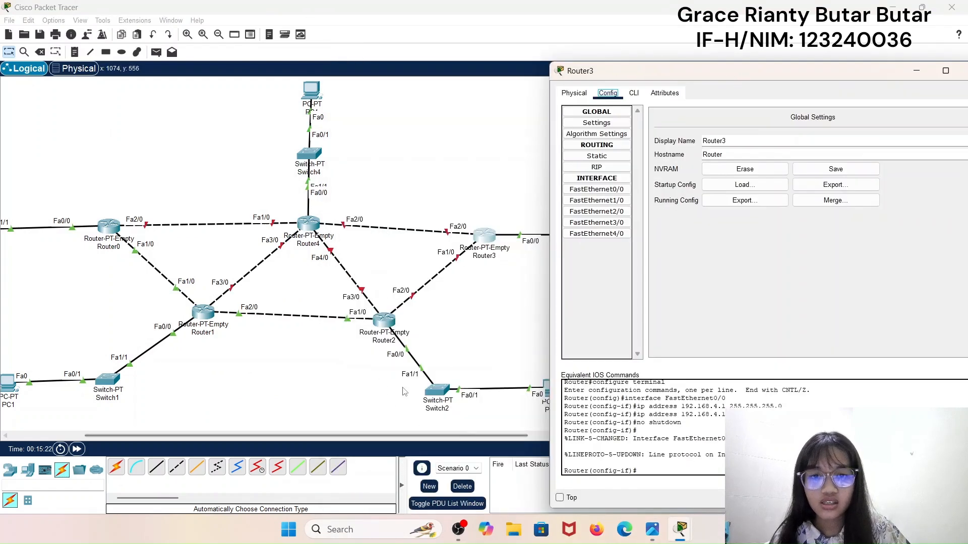
pyautogui.moveTo(652, 530)
pyautogui.click(643, 446)
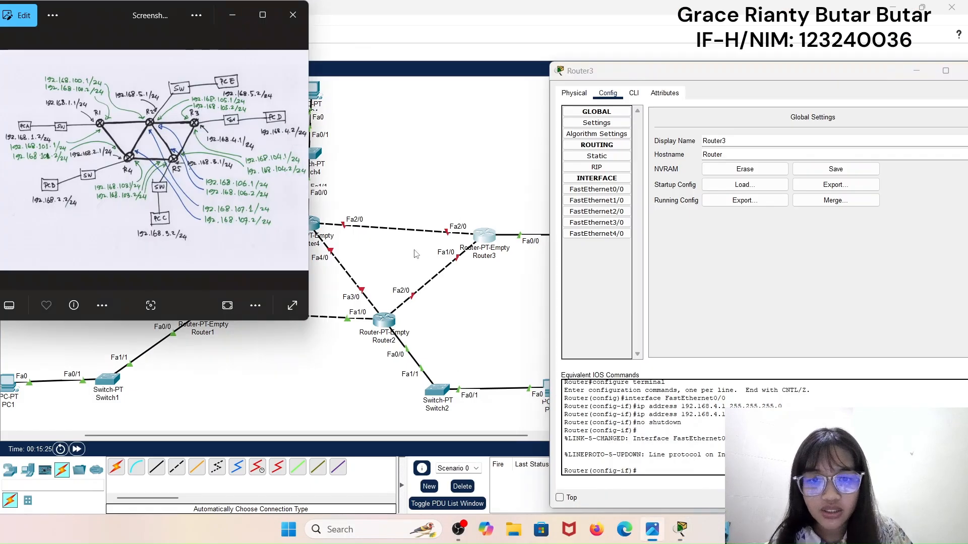
pyautogui.click(612, 200)
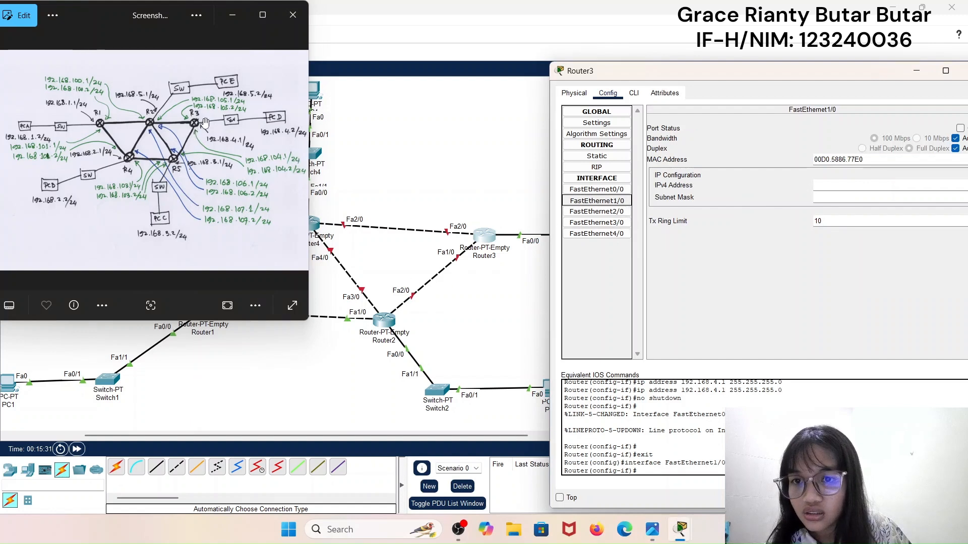
pyautogui.click(877, 184)
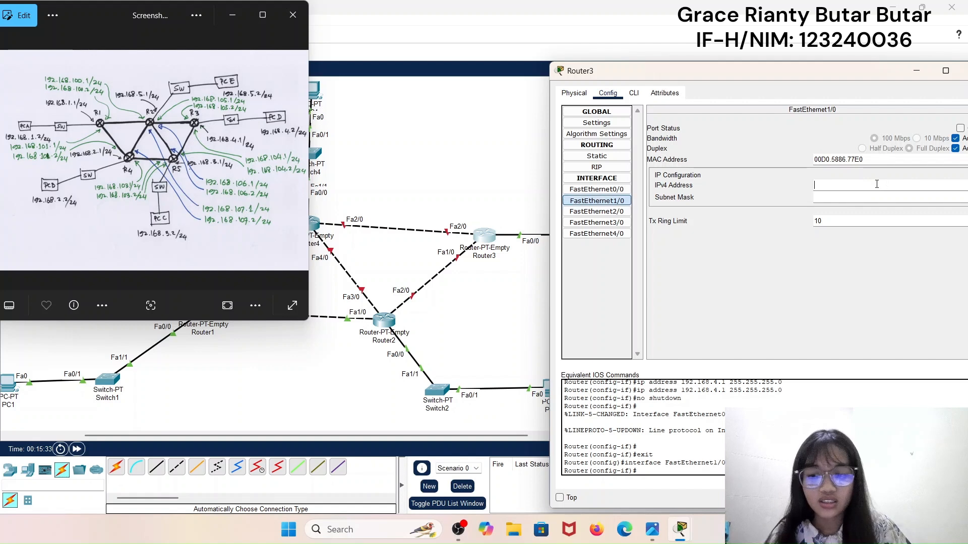
pyautogui.write('192.168.104.1')
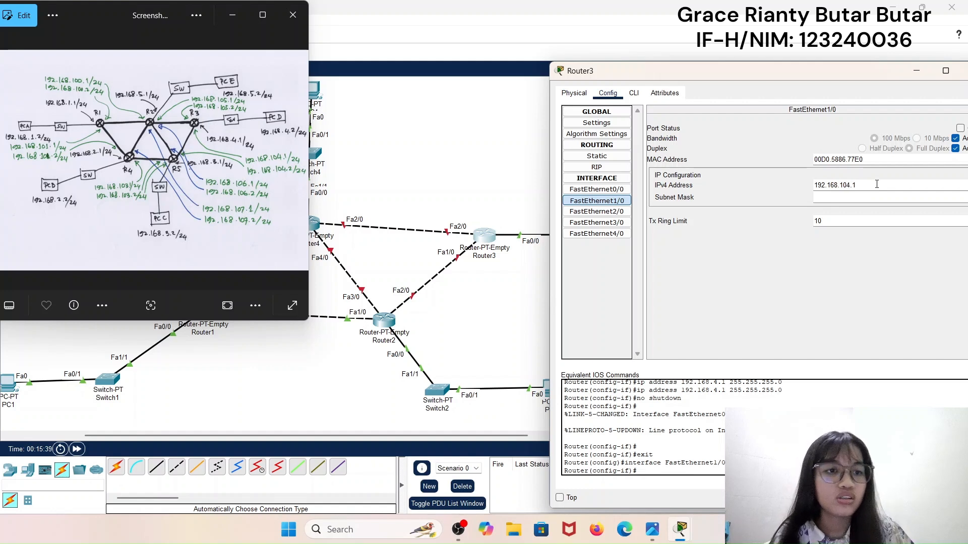
pyautogui.press('Tab')
pyautogui.click(961, 128)
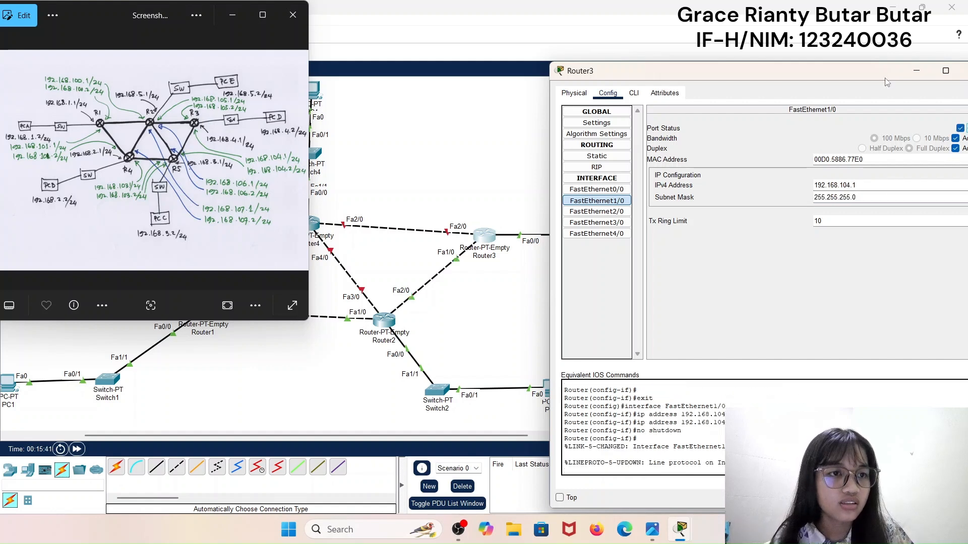
# - Set Router3's FastEthernet2/0 to 192.168.105.2 with subnet mask 255.255.255.0, turn the port on, and close the router's configuration
pyautogui.click(600, 212)
pyautogui.click(878, 190)
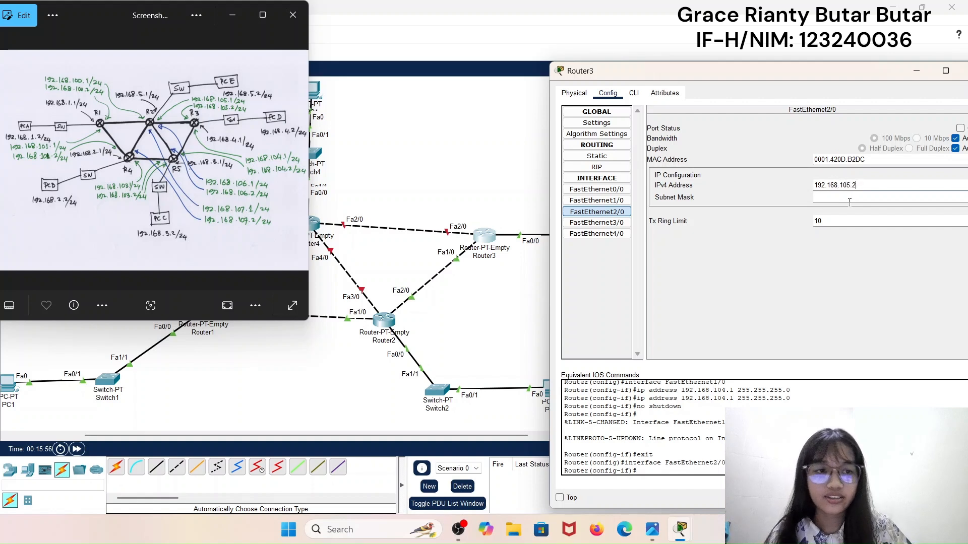
pyautogui.click(849, 202)
pyautogui.click(960, 129)
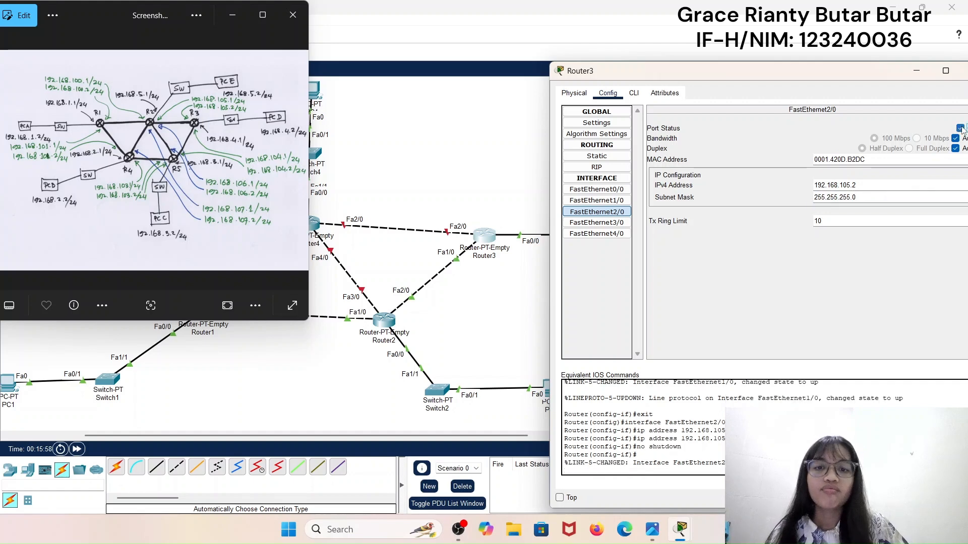
pyautogui.moveTo(784, 72); pyautogui.dragTo(657, 83)
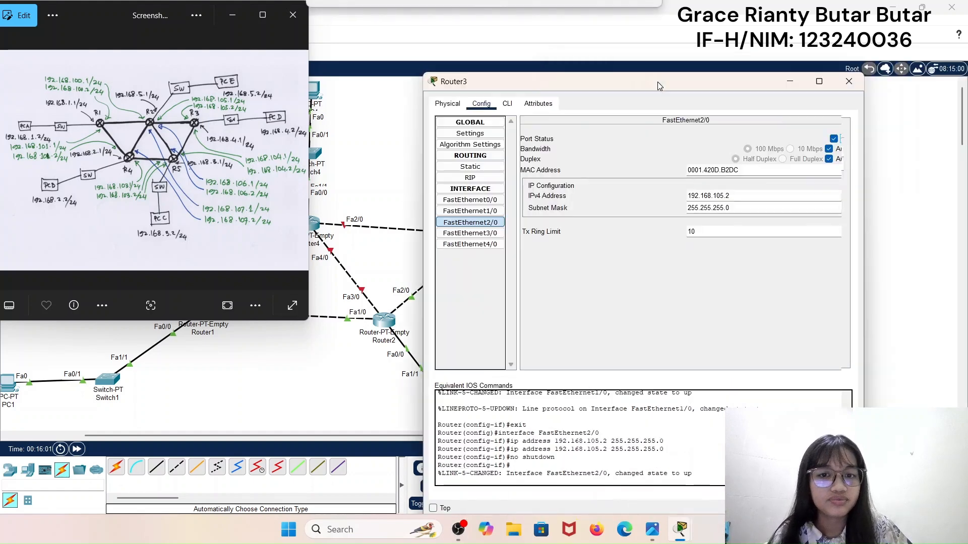
pyautogui.click(850, 81)
# - Open Router4's configuration beside the topology diagram, set FastEthernet1/0 to 192.168.100.1 with subnet mask 255.255.255.0 and turn the port on
pyautogui.moveTo(382, 434); pyautogui.dragTo(306, 443)
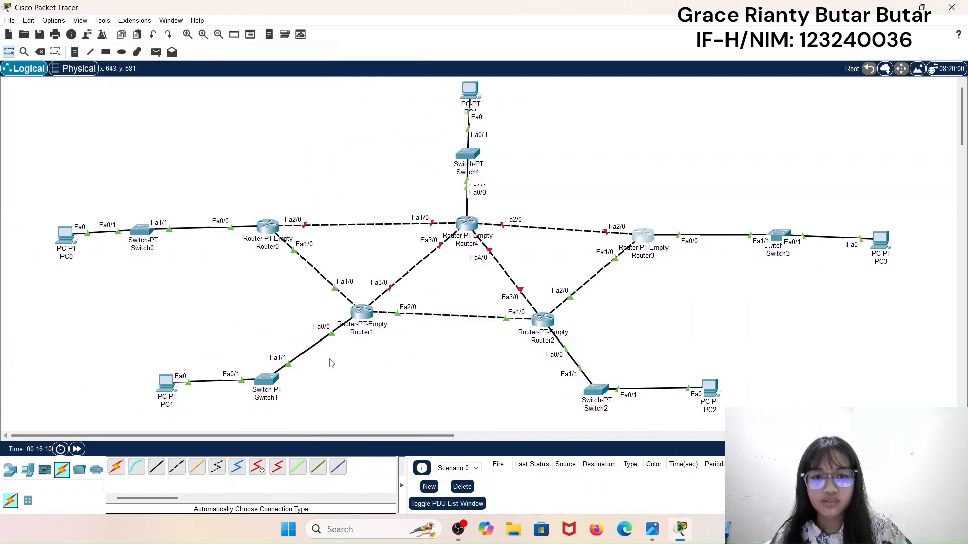
pyautogui.click(472, 226)
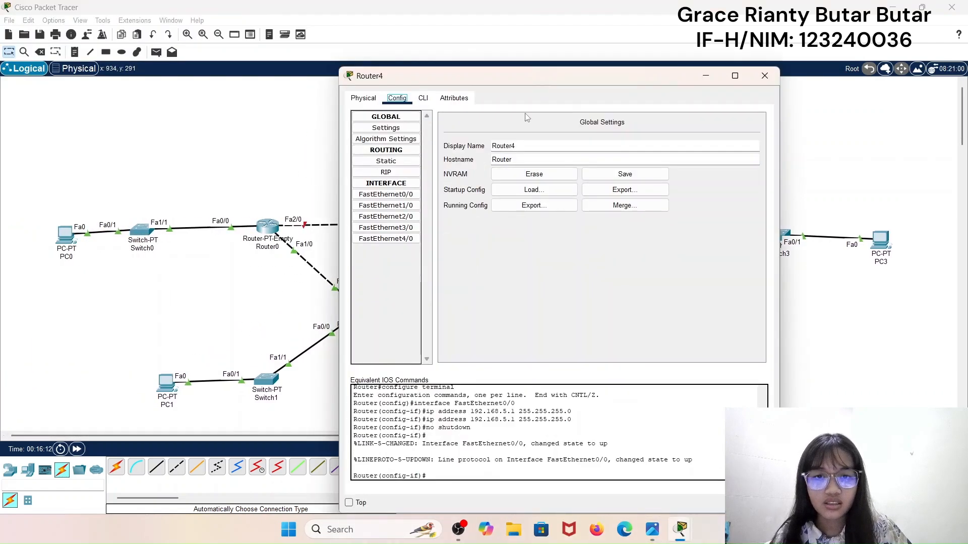
pyautogui.moveTo(529, 80); pyautogui.dragTo(718, 90)
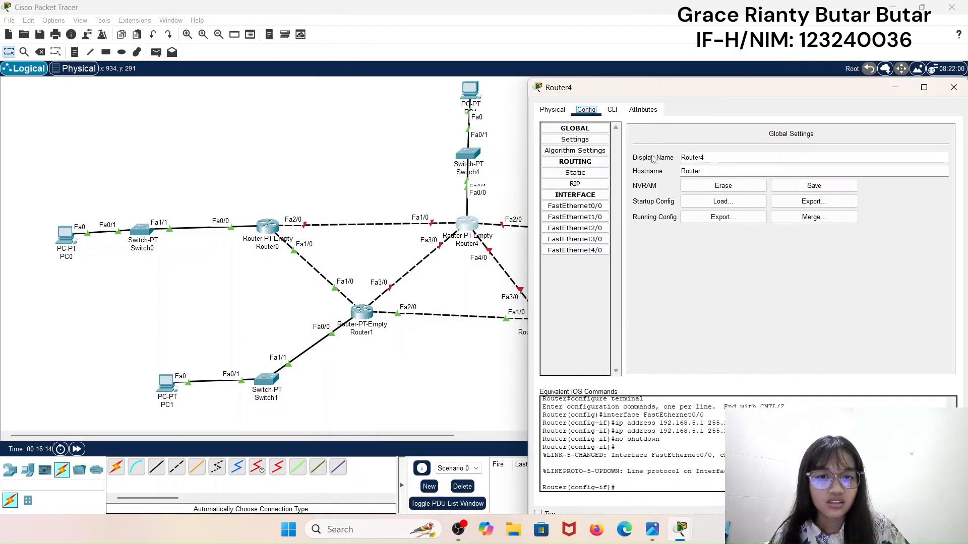
pyautogui.click(653, 529)
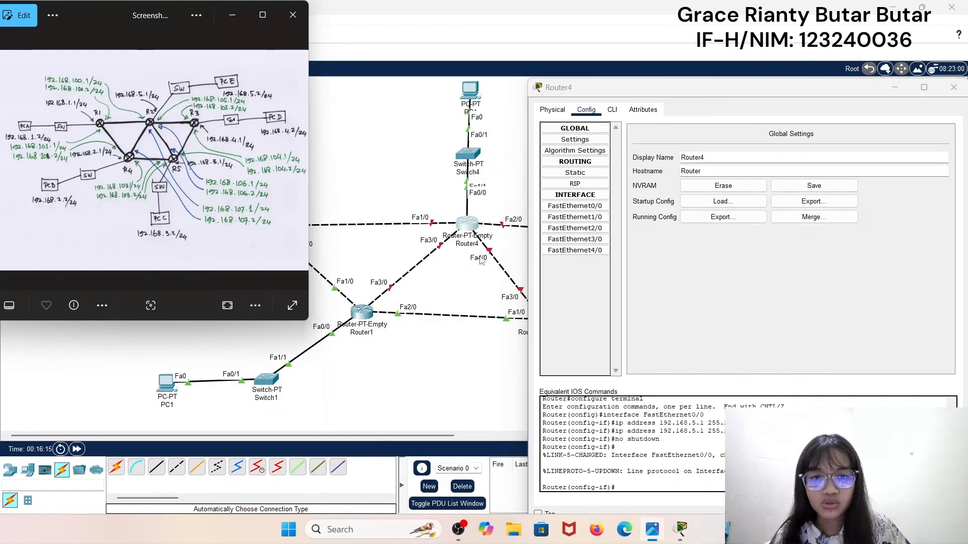
pyautogui.click(575, 216)
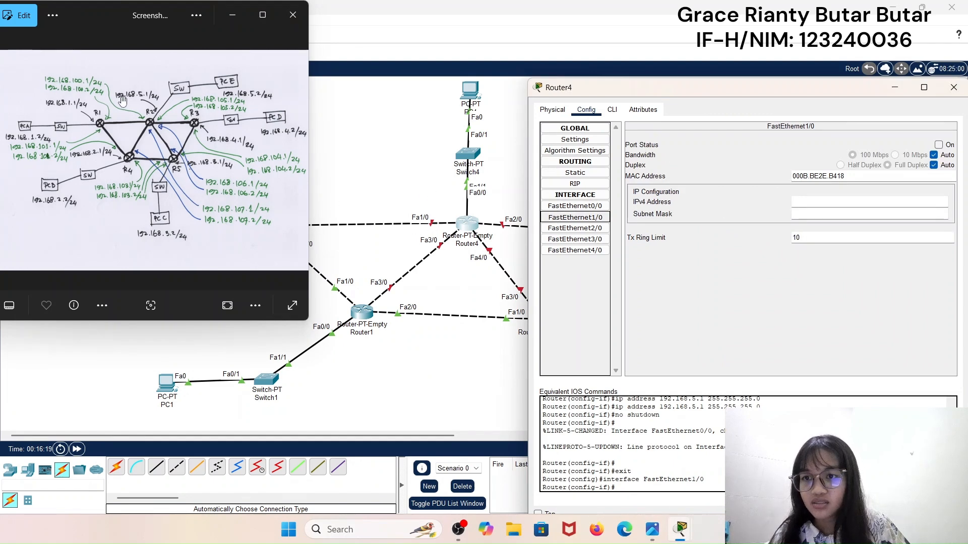
pyautogui.click(807, 206)
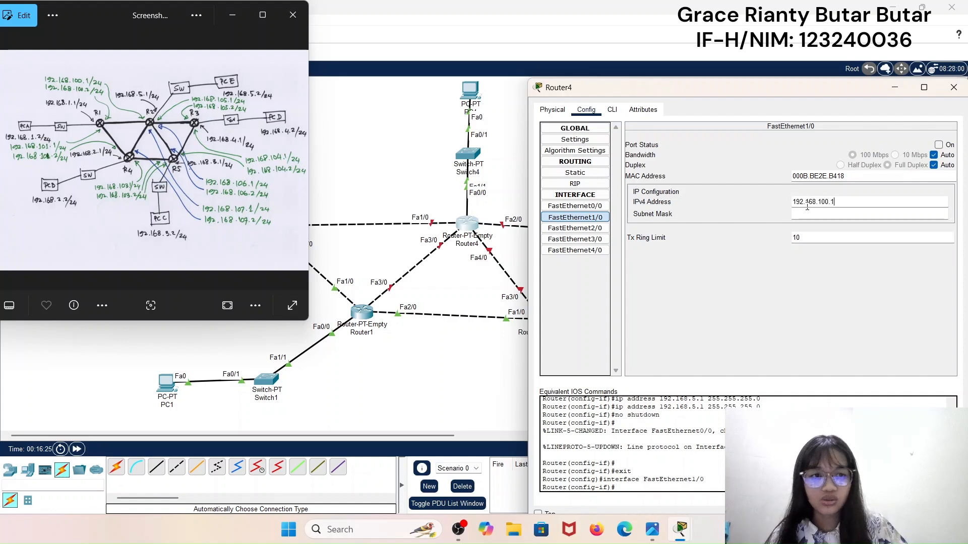
pyautogui.click(826, 214)
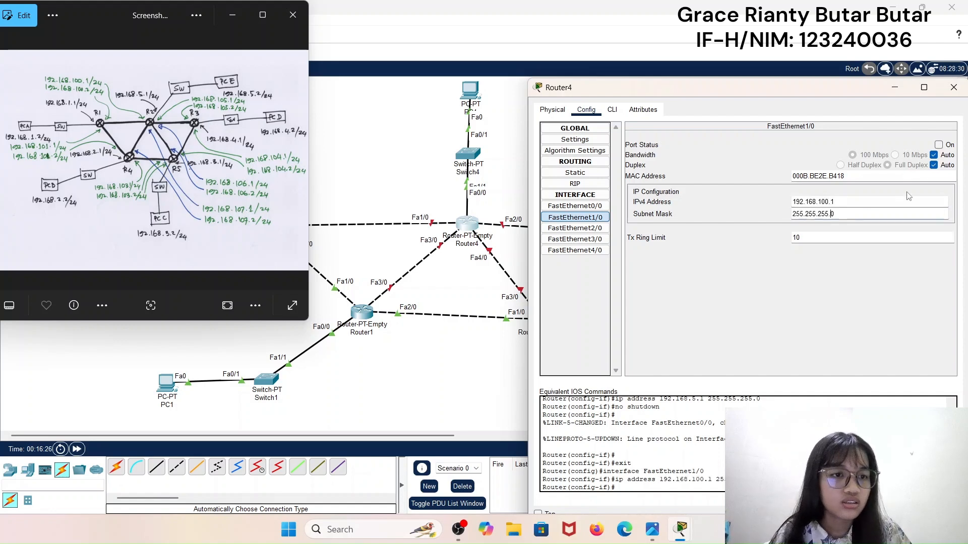
pyautogui.click(939, 145)
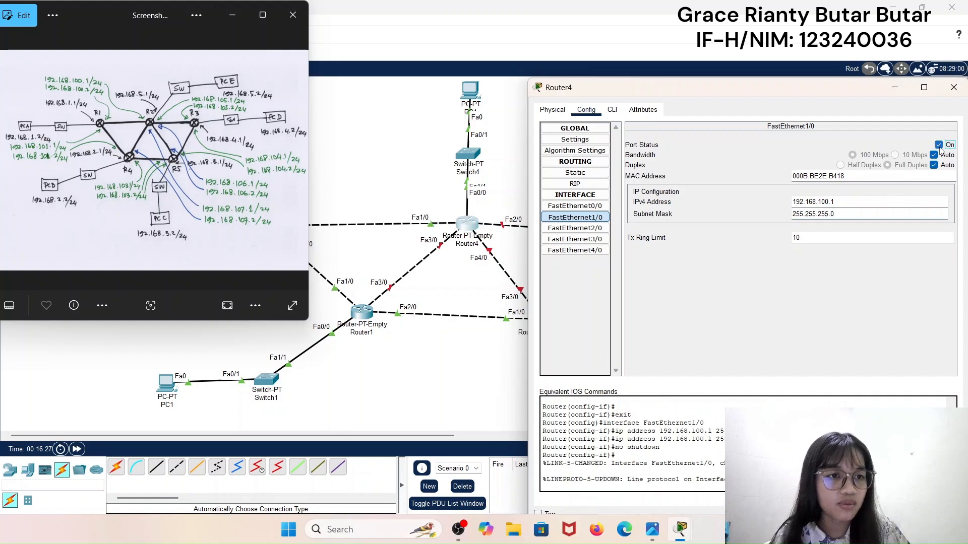
# - Set Router4's FastEthernet2/0 to 192.168.105.1 with subnet mask 255.255.255.0 and turn the port on
pyautogui.click(597, 231)
pyautogui.click(872, 201)
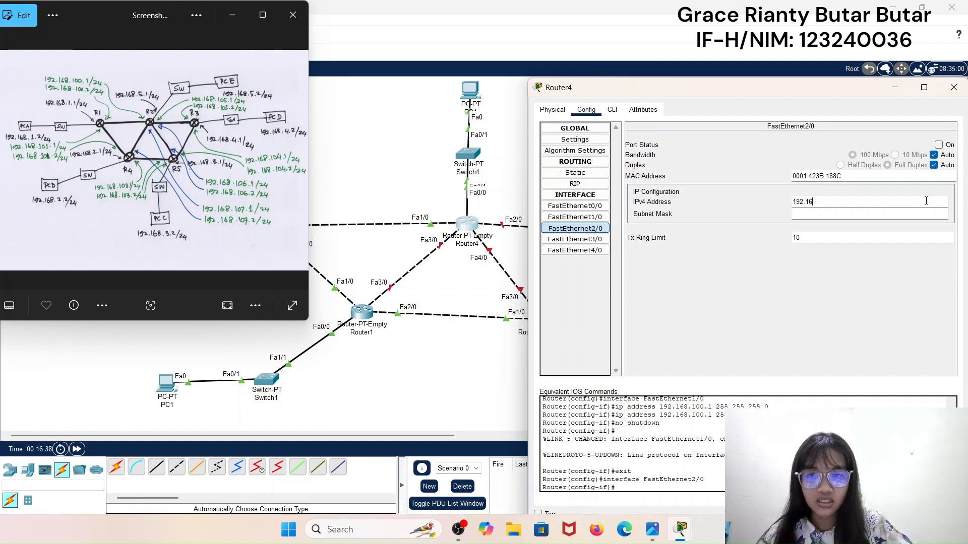
pyautogui.write('.105.1')
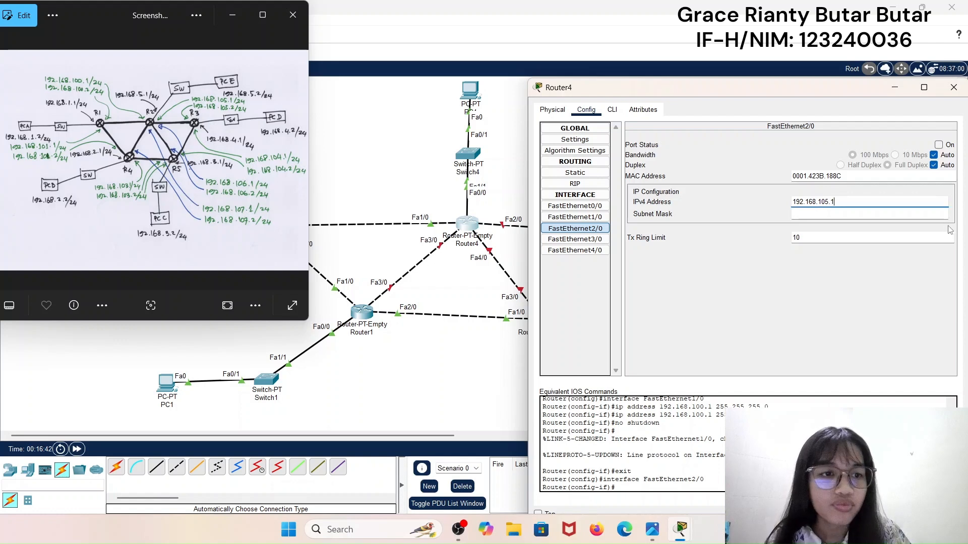
pyautogui.click(932, 213)
pyautogui.click(940, 142)
pyautogui.click(939, 144)
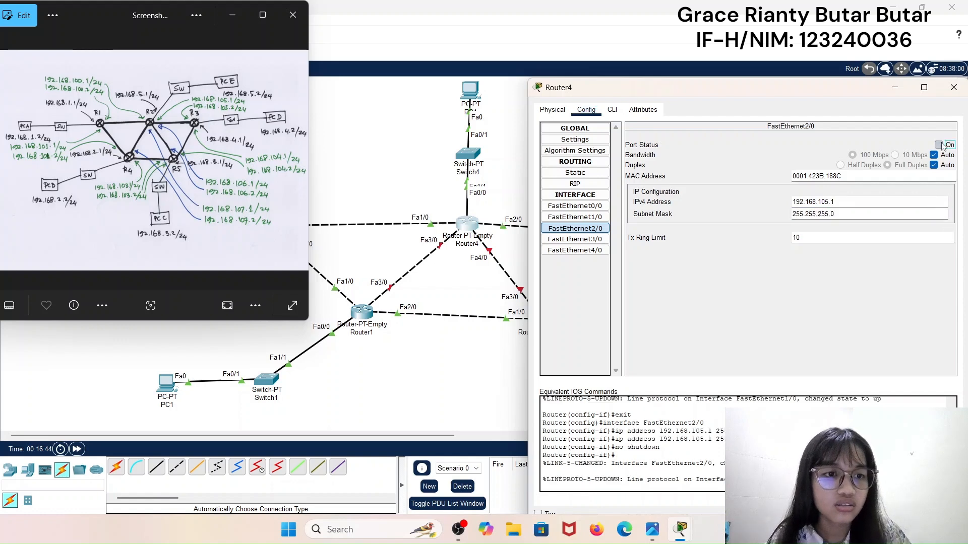
# - Set Router4's FastEthernet3/0 to 192.168.107.1 with subnet mask 255.255.255.0 and turn the port on
pyautogui.click(575, 239)
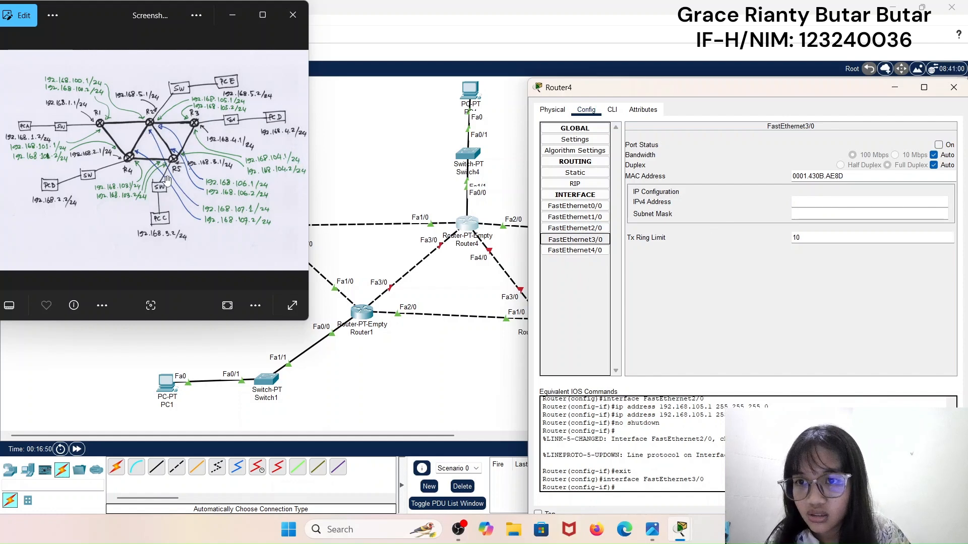
pyautogui.click(860, 201)
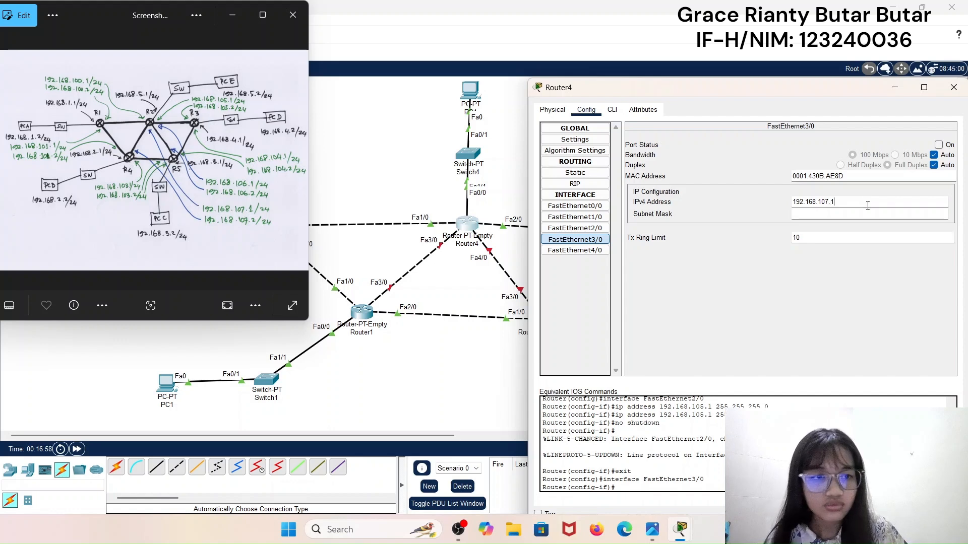
pyautogui.write('192.168.107.1')
pyautogui.click(867, 214)
pyautogui.click(938, 145)
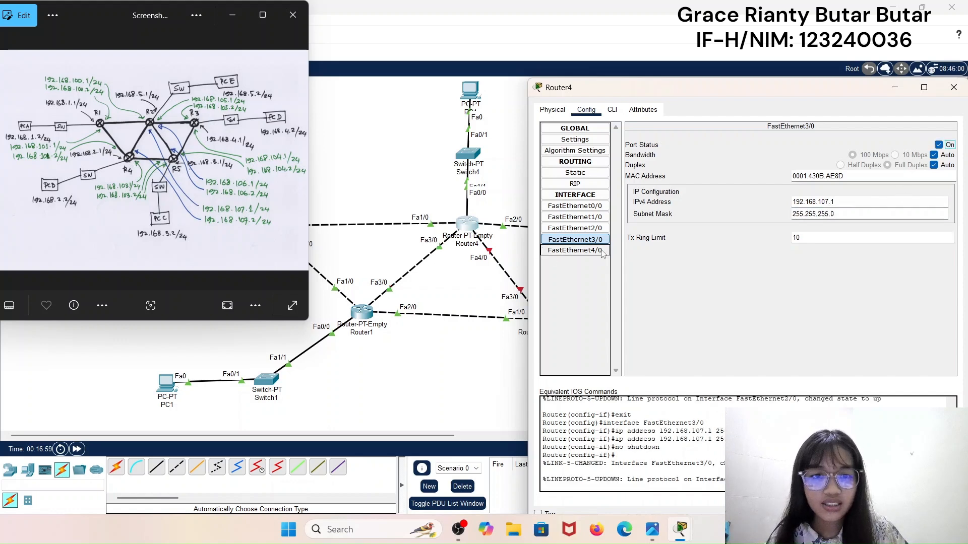
# - Set Router4's FastEthernet4/0 to 192.168.106.1 with subnet mask 255.255.255.0 and close the router's configuration
pyautogui.click(575, 251)
pyautogui.click(880, 204)
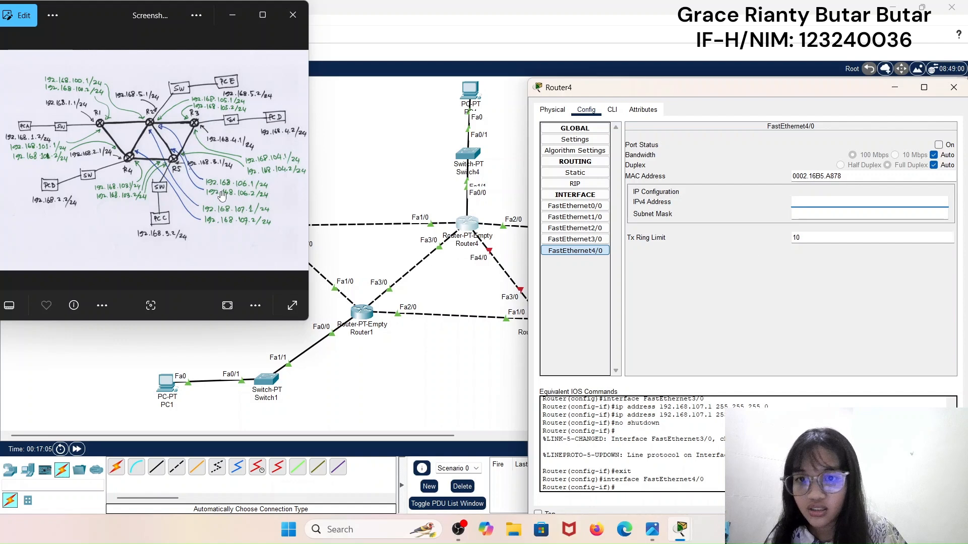
pyautogui.write('106.1')
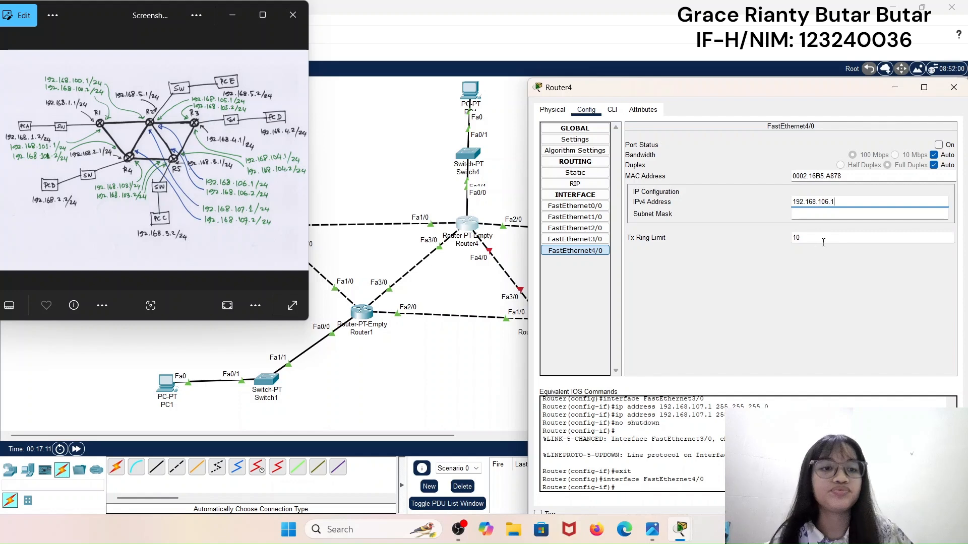
pyautogui.click(842, 216)
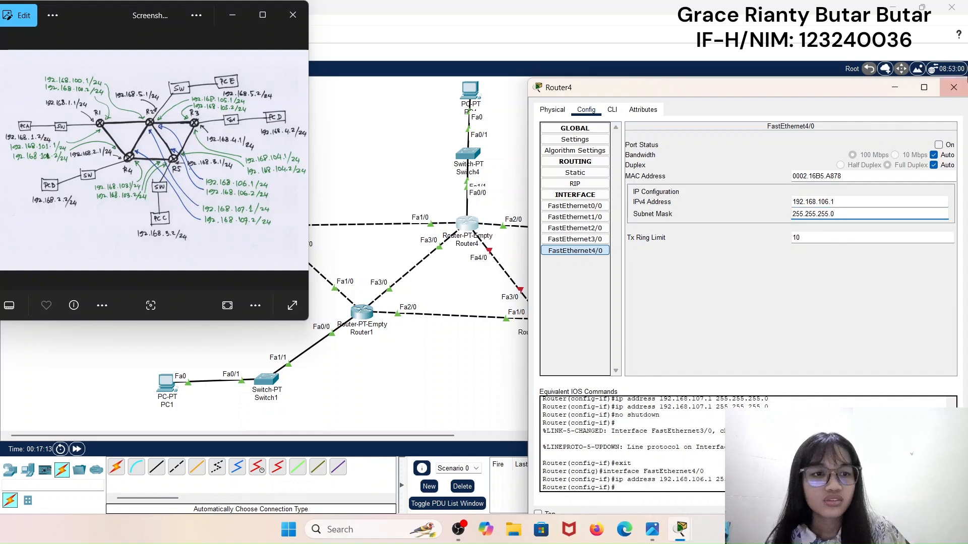
pyautogui.click(953, 88)
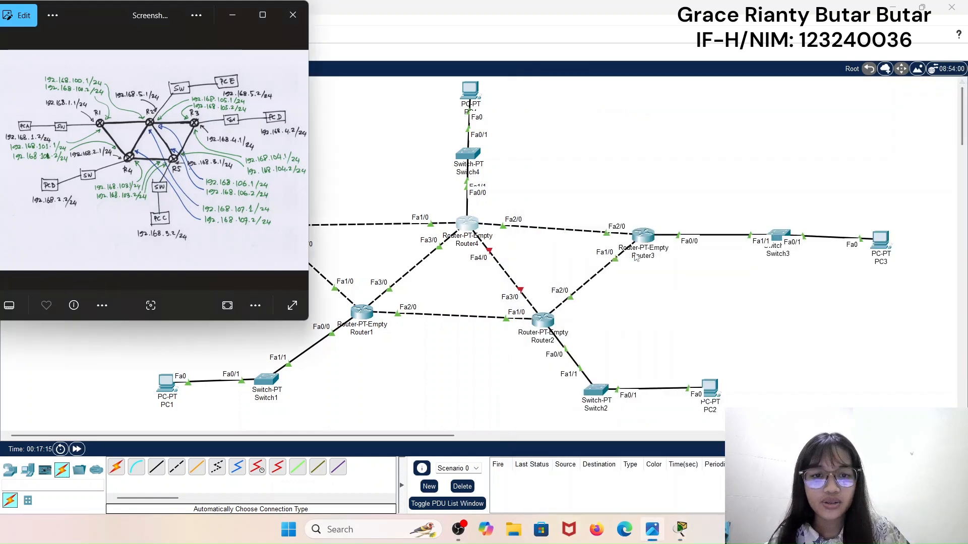
# - Check the port status and address of Router2's FastEthernet3/0 on the link to Router4, and close its configuration
pyautogui.click(546, 329)
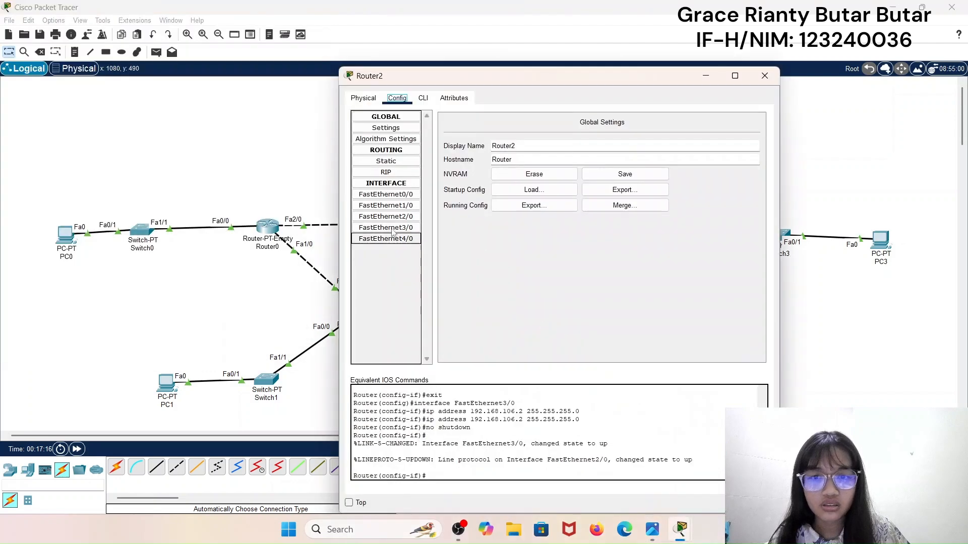
pyautogui.click(411, 228)
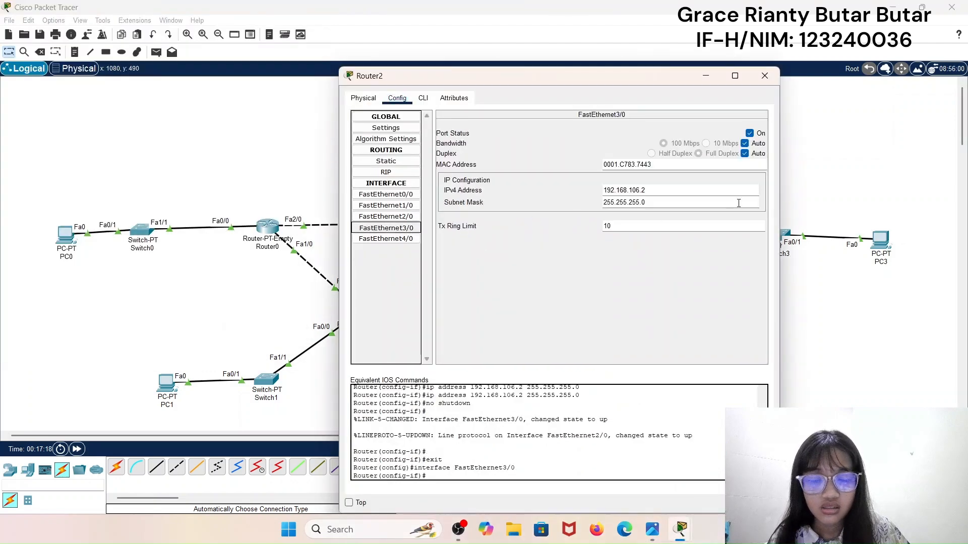
pyautogui.click(764, 76)
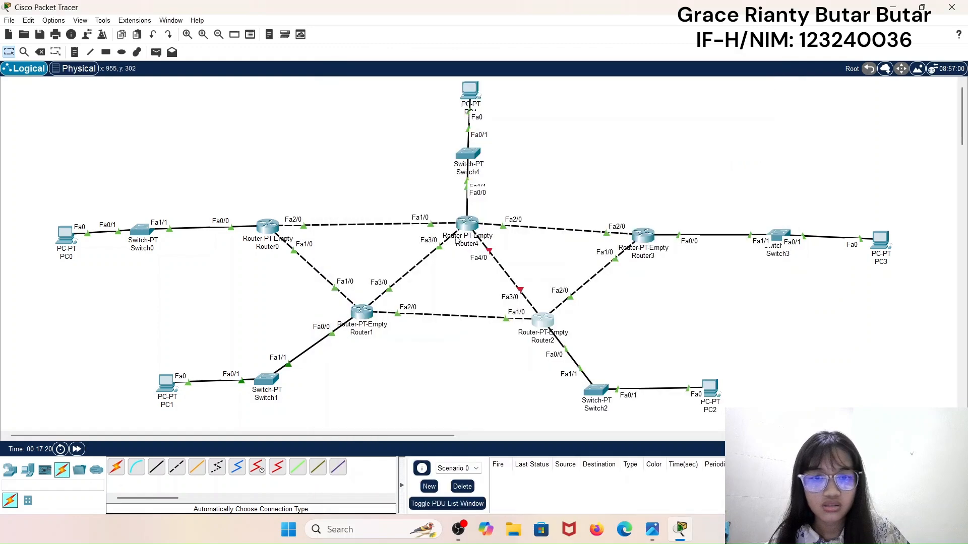
# - Turn on Router4's FastEthernet4/0 port and close the router's configuration
pyautogui.click(466, 225)
pyautogui.click(389, 239)
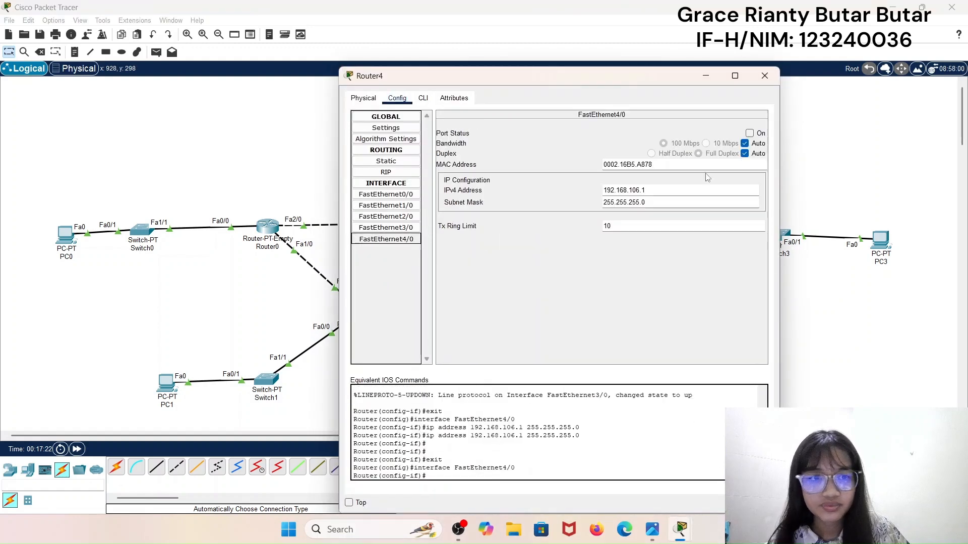
pyautogui.click(761, 136)
pyautogui.click(765, 76)
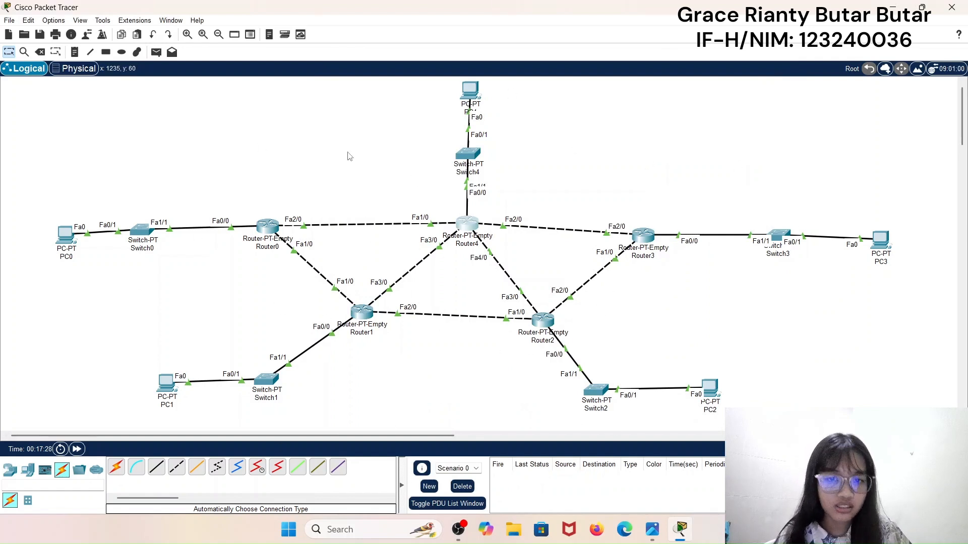
# - Check Router3's FastEthernet2/0 settings, close its configuration and bring up the topology diagram over the network
pyautogui.click(641, 237)
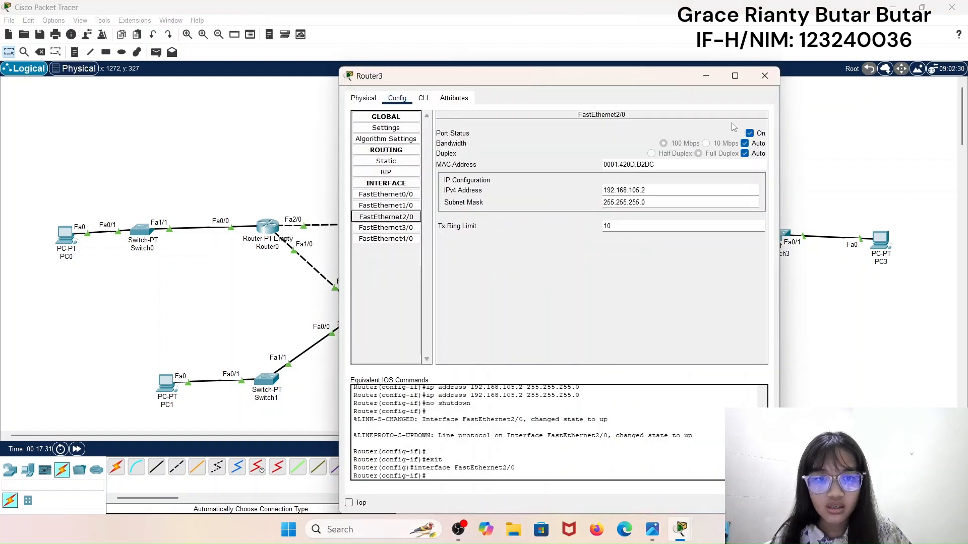
pyautogui.click(765, 75)
pyautogui.click(650, 532)
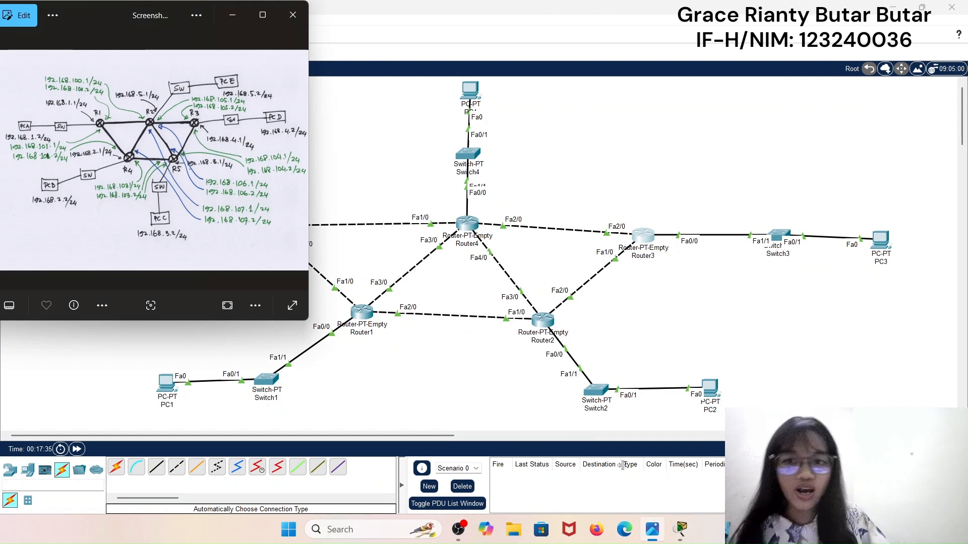
# - Close the topology diagram and open Router0's static routing settings, moving the window aside to keep Router1 in view
pyautogui.click(293, 18)
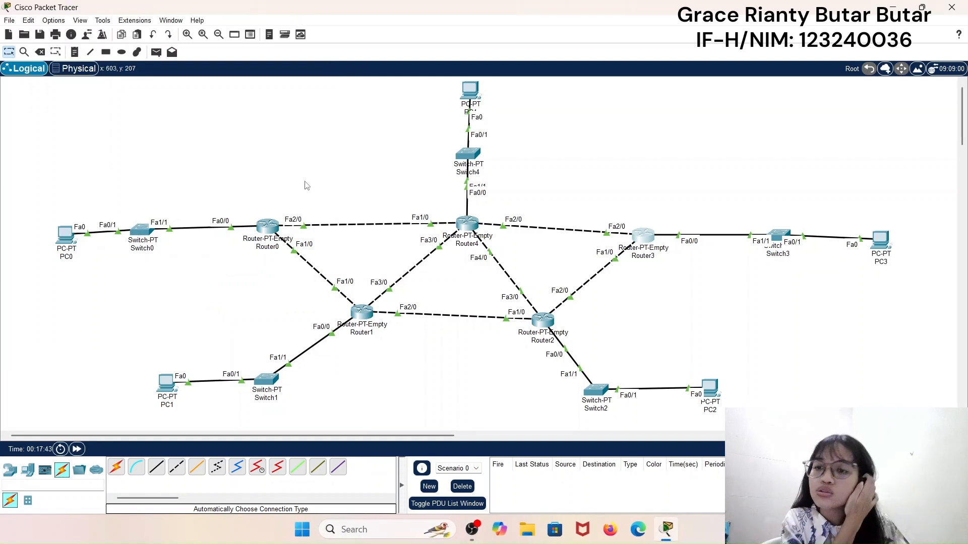
pyautogui.click(269, 228)
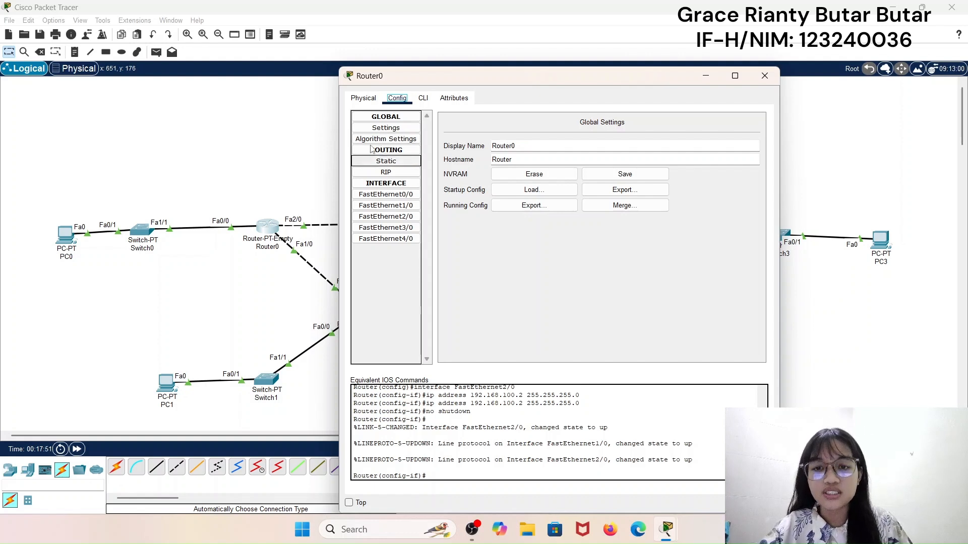
pyautogui.click(409, 162)
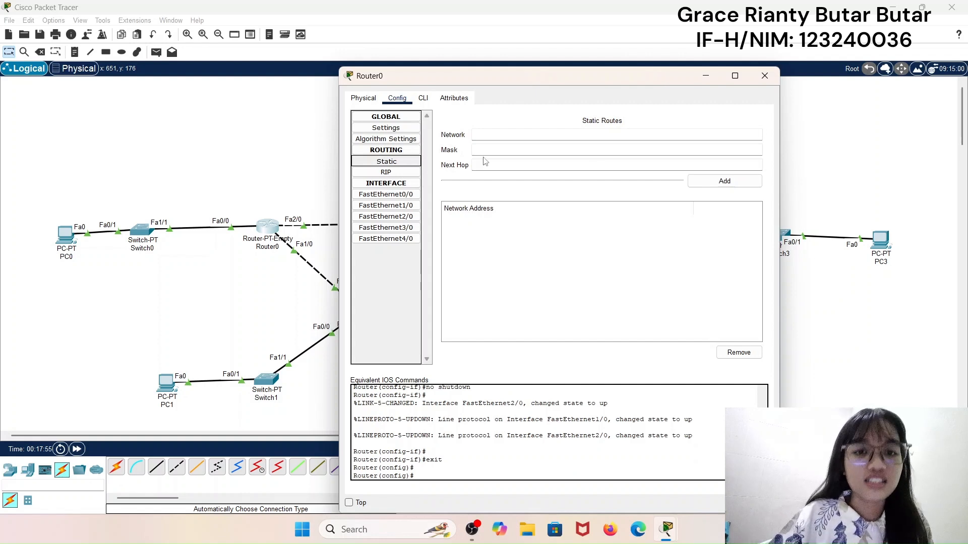
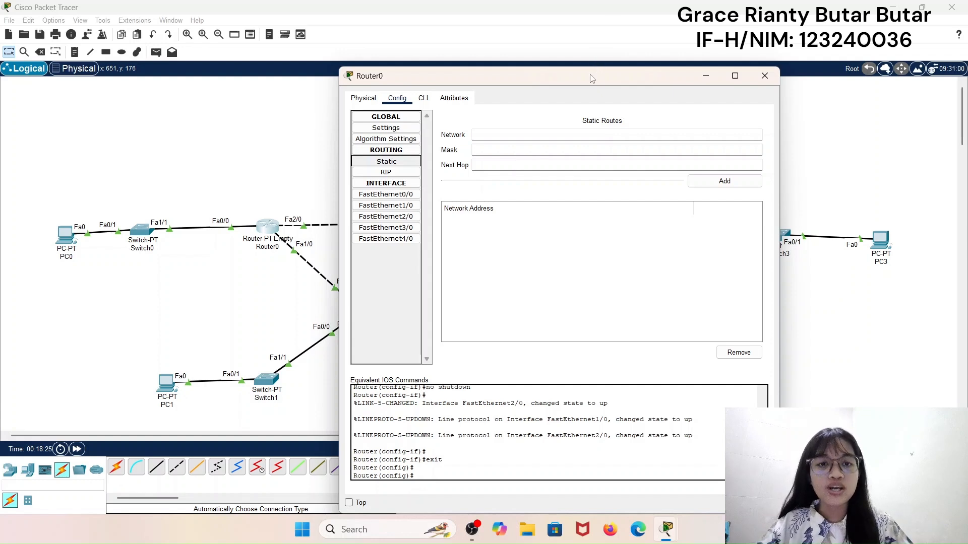
pyautogui.moveTo(590, 78); pyautogui.dragTo(698, 80)
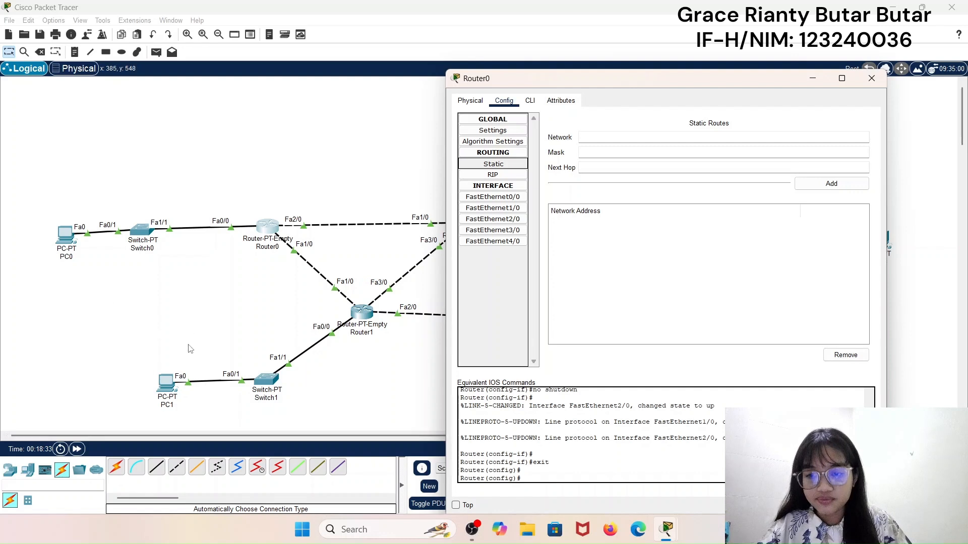
# - Enter network 192.168.2.0 with mask 255.255.255.0 for a new static route on Router0
pyautogui.click(652, 137)
pyautogui.write('1')
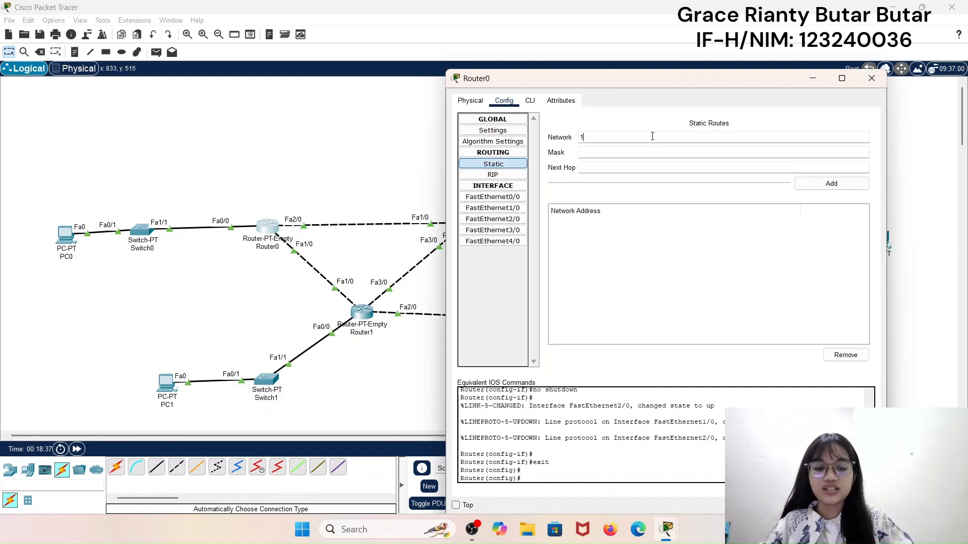
pyautogui.write('92.168')
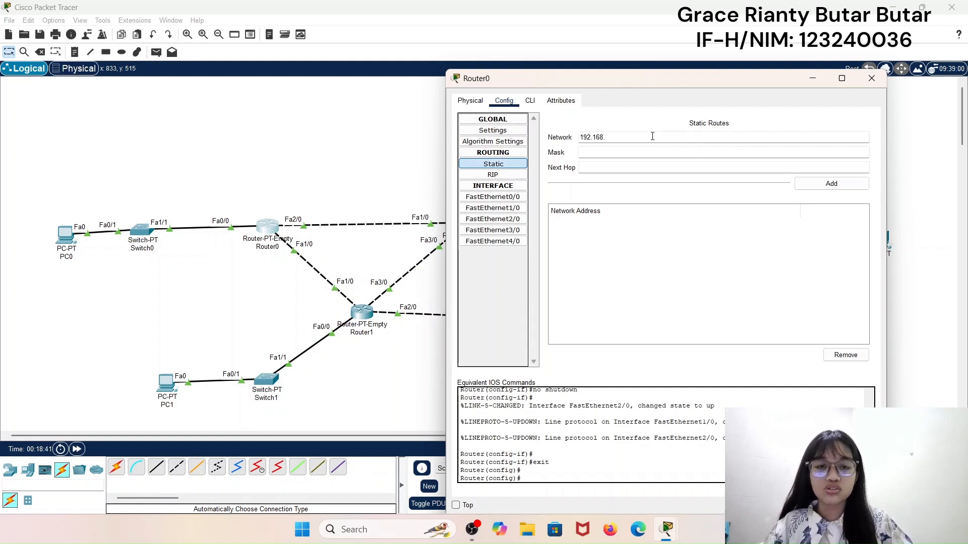
pyautogui.write('.2.0')
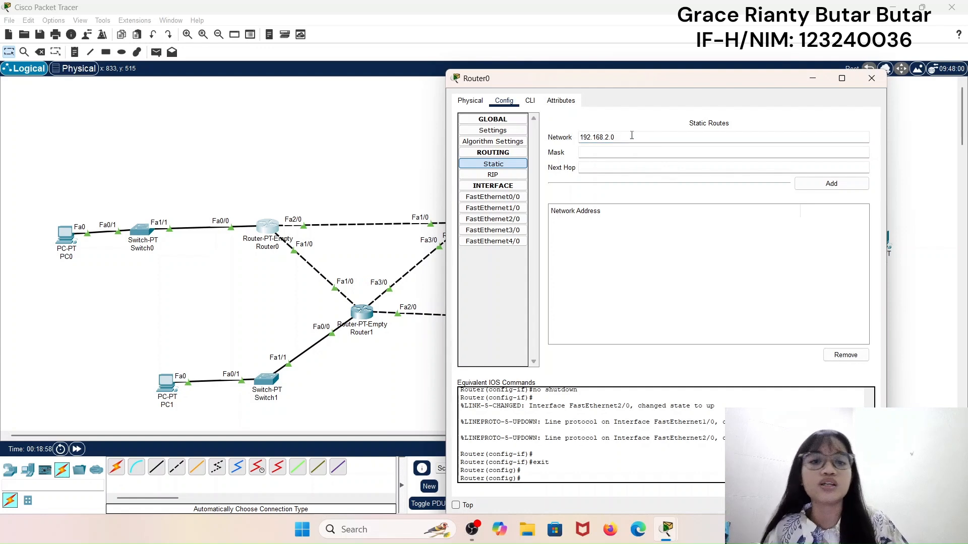
pyautogui.click(637, 151)
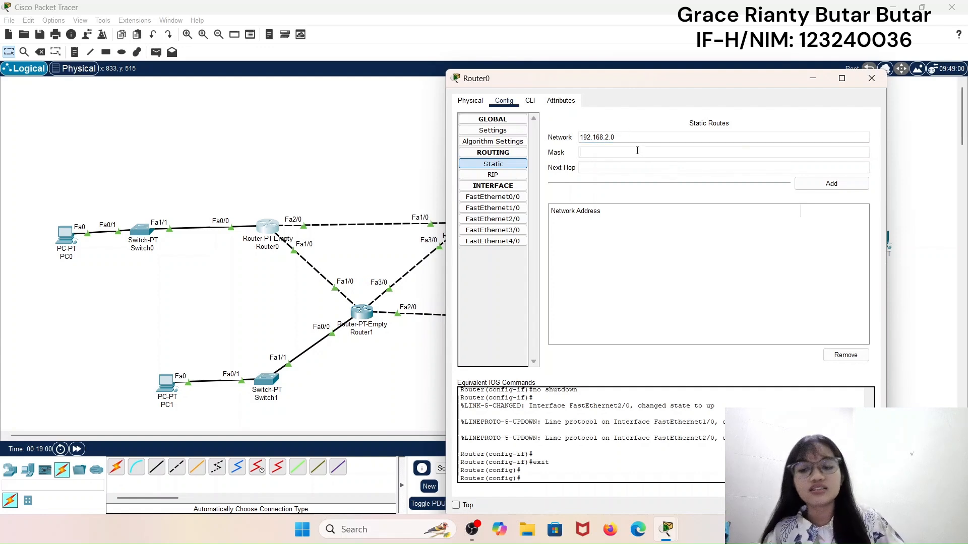
pyautogui.write('2')
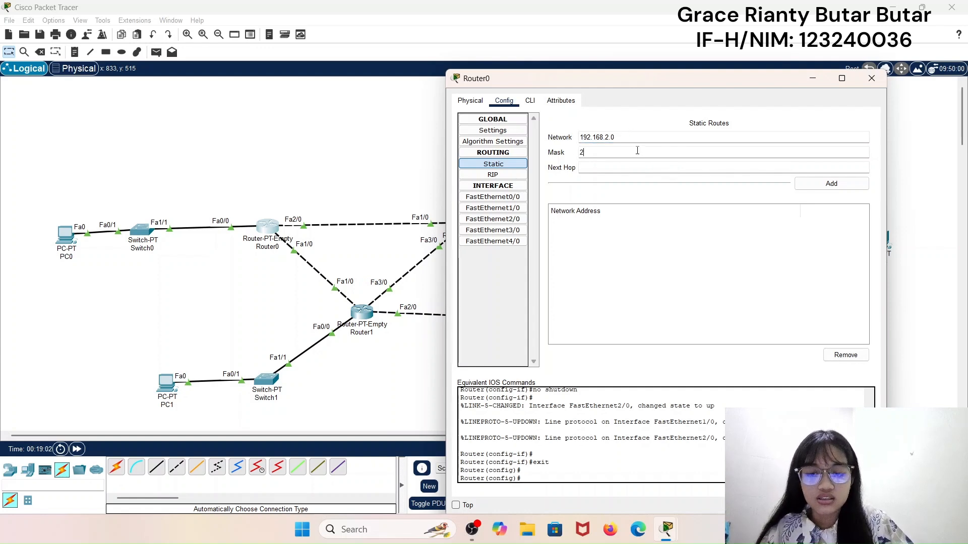
pyautogui.write('25')
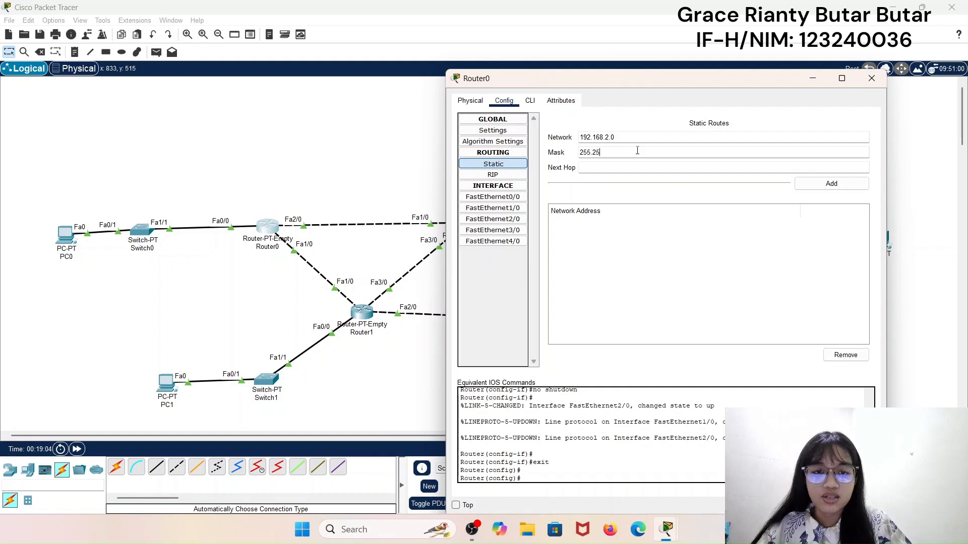
pyautogui.write('.255.255.0')
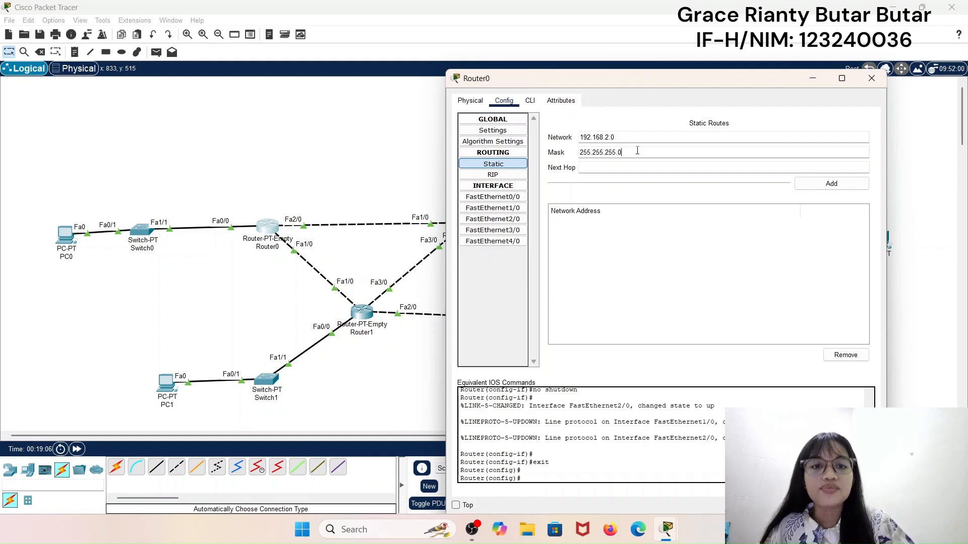
pyautogui.click(630, 165)
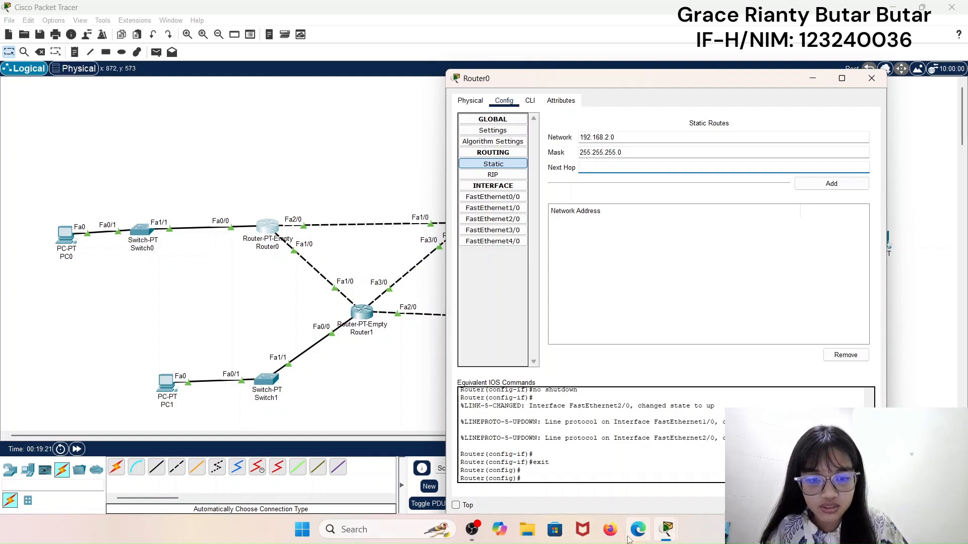
# - Copy the IPv4 address of Router1's FastEthernet1/0 interface and minimize the router's configuration
pyautogui.click(363, 313)
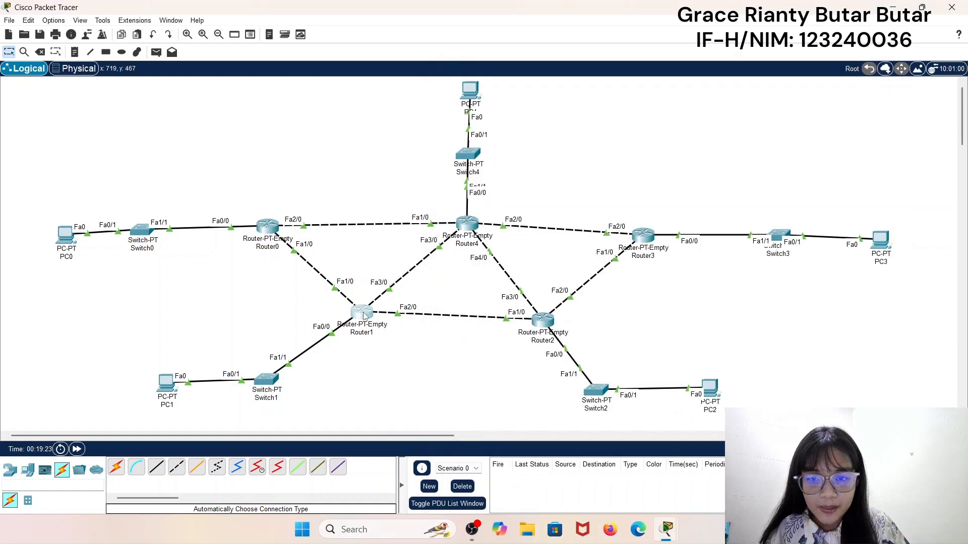
pyautogui.click(406, 207)
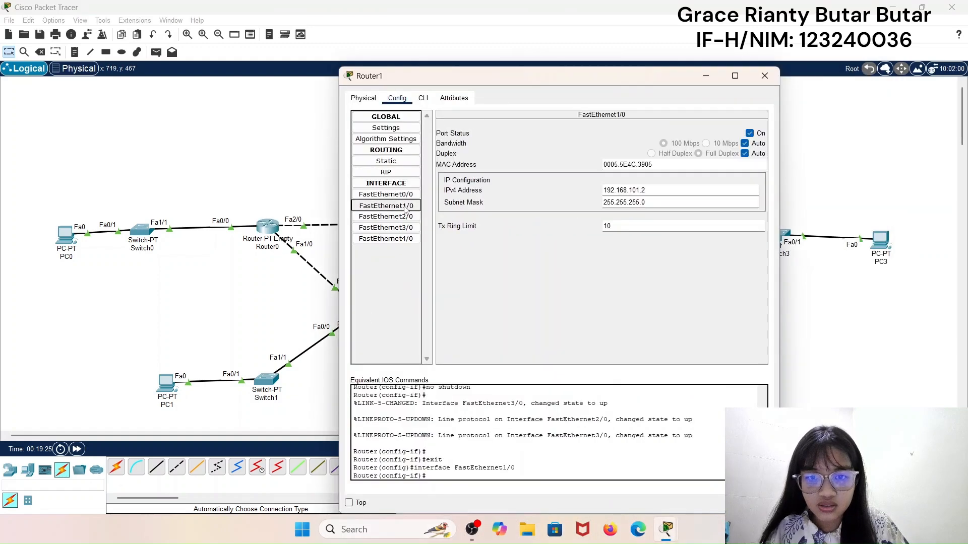
pyautogui.click(675, 187)
pyautogui.moveTo(596, 194); pyautogui.dragTo(654, 190)
pyautogui.hotkey('ctrl', 'c')
pyautogui.click(651, 193)
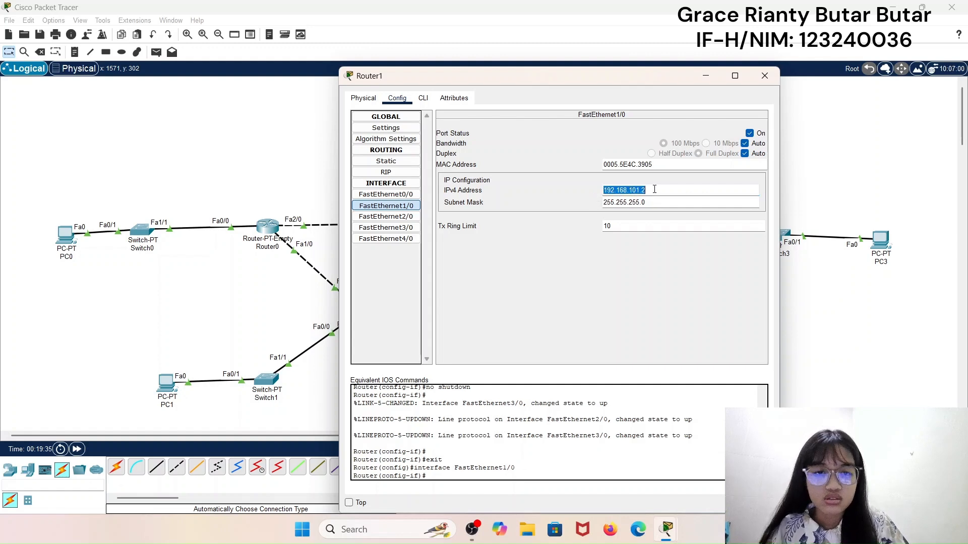
pyautogui.click(705, 77)
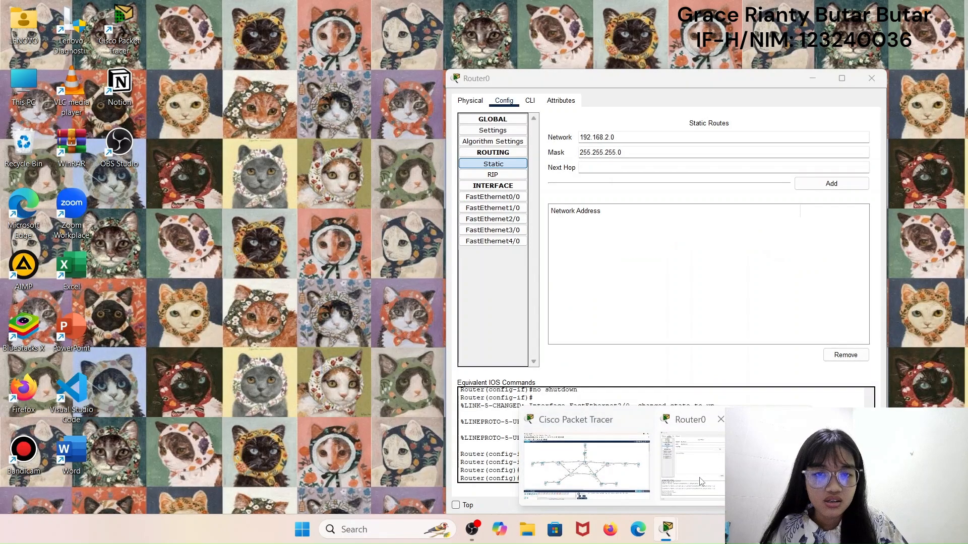
# - Add Router0's static route with 192.168.101.2 as the next hop and close the router's configuration
pyautogui.click(699, 481)
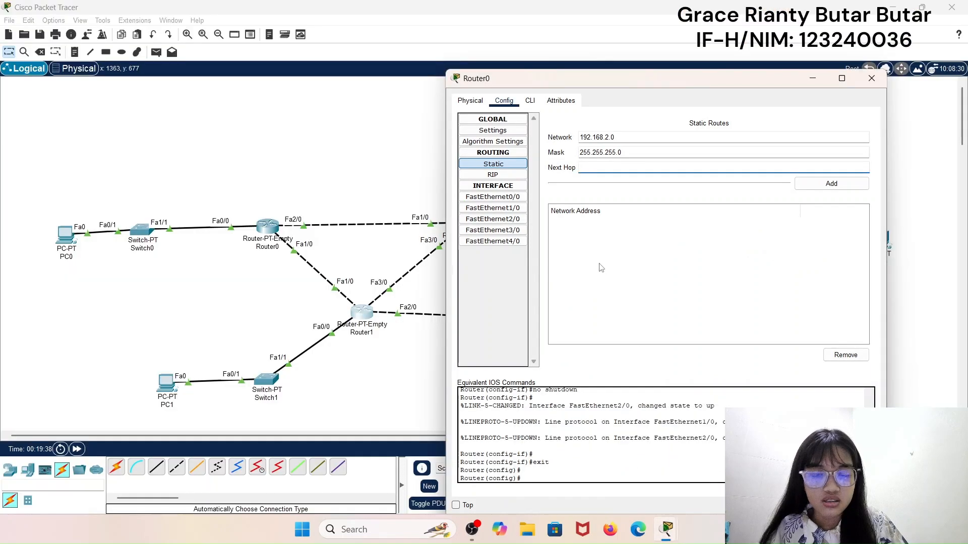
pyautogui.hotkey('ctrl', 'v')
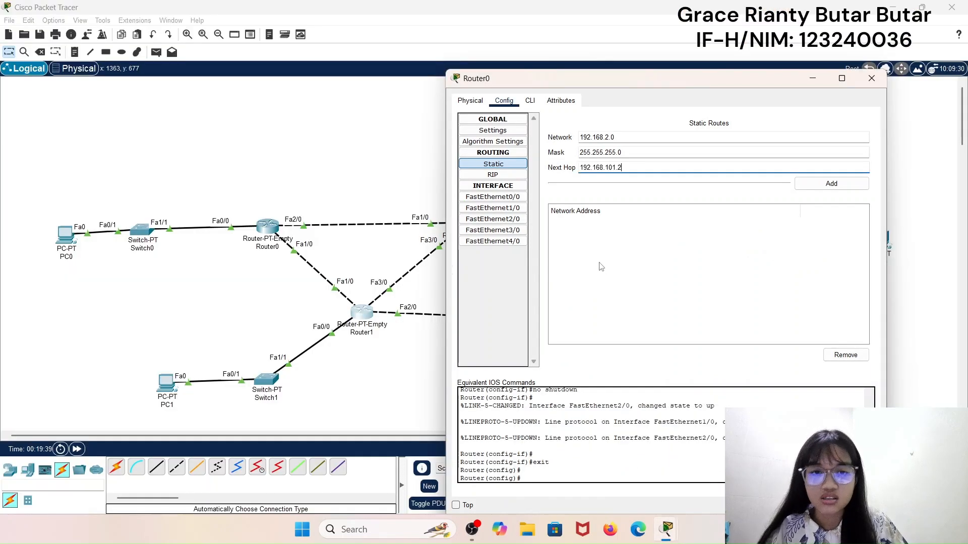
pyautogui.click(836, 185)
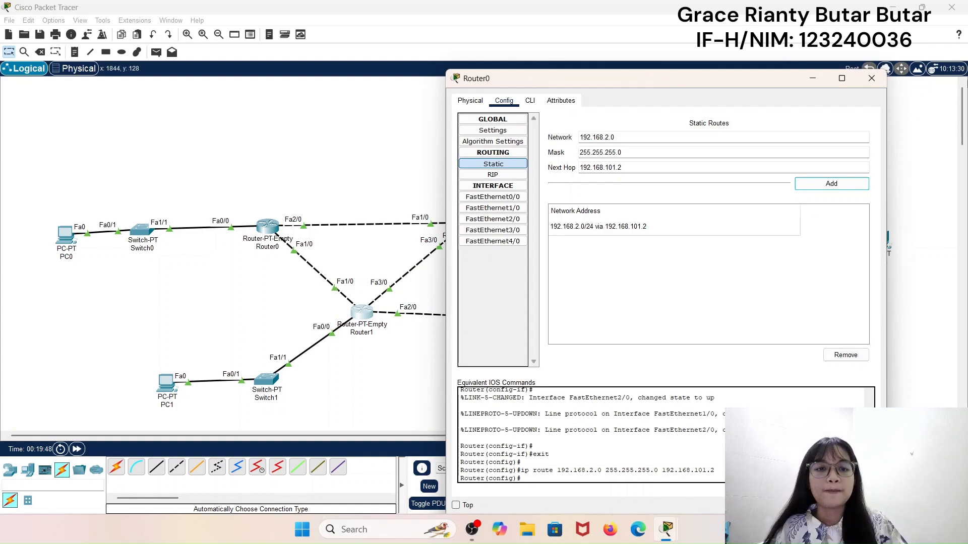
pyautogui.click(871, 85)
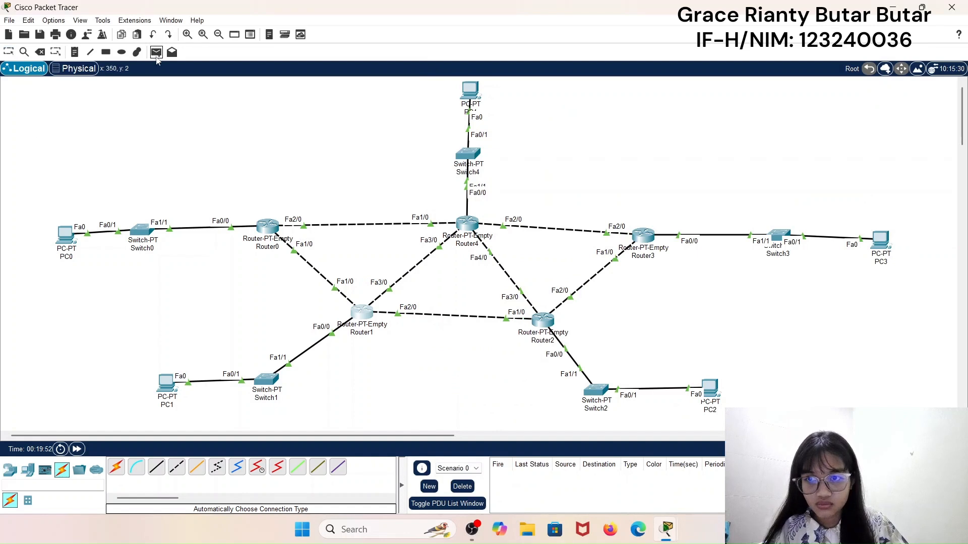
# - Send a simple PDU from PC0 to PC1 to test the connection
pyautogui.click(156, 53)
pyautogui.click(69, 233)
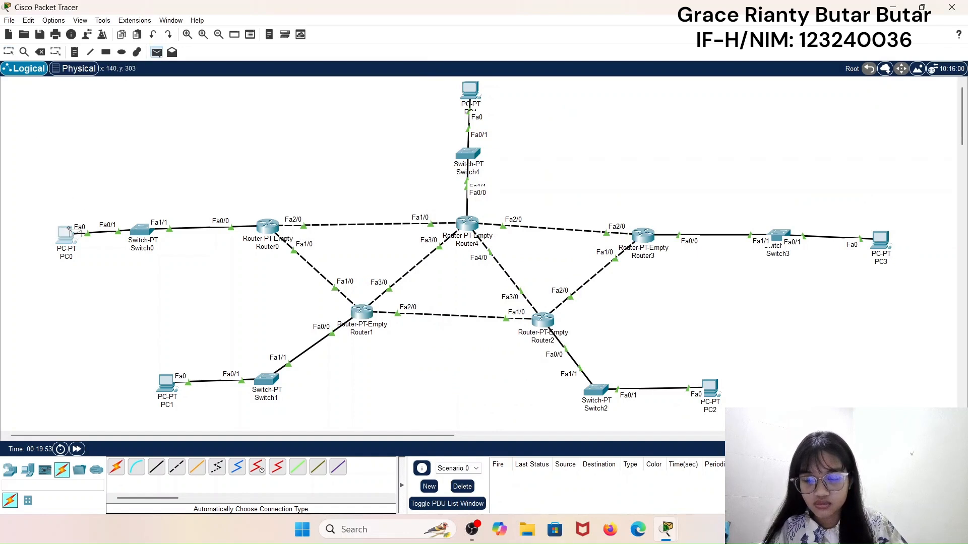
pyautogui.click(176, 385)
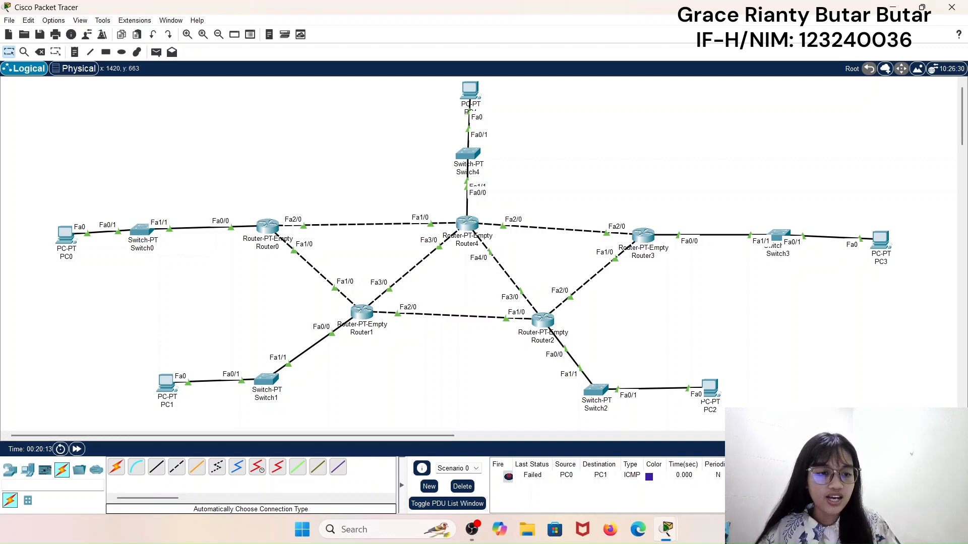
# - Play the PC0-to-PC1 message in simulation mode, pause it, and return to realtime mode
pyautogui.click(955, 448)
pyautogui.click(885, 317)
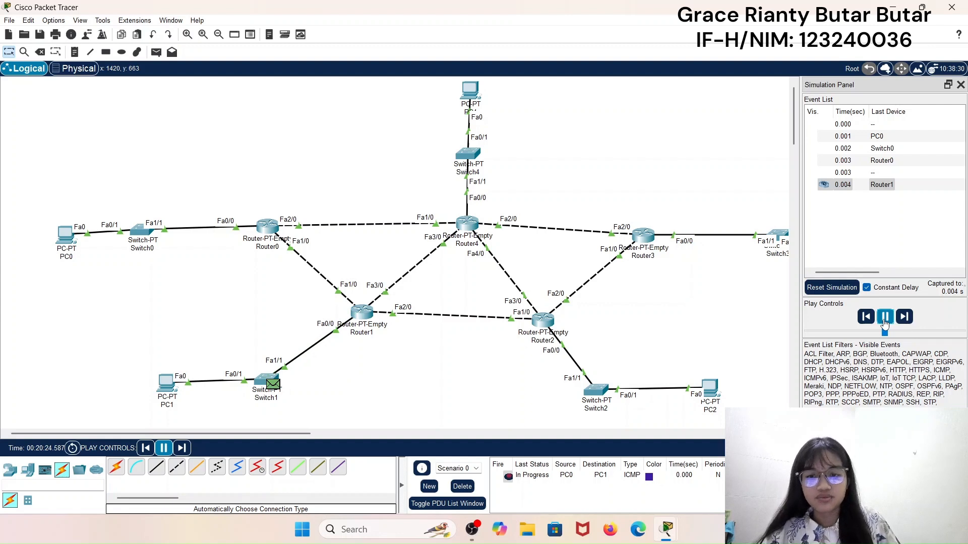
pyautogui.click(884, 317)
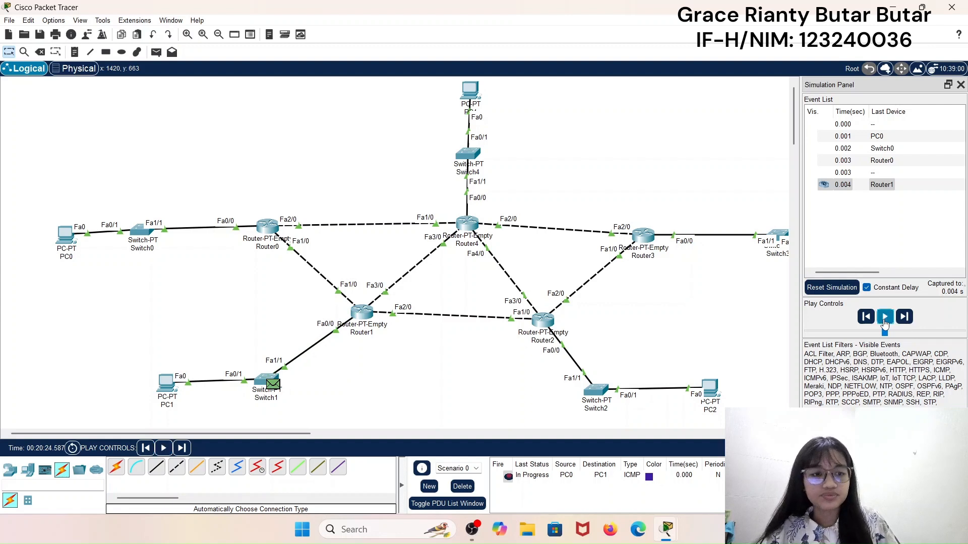
pyautogui.click(961, 85)
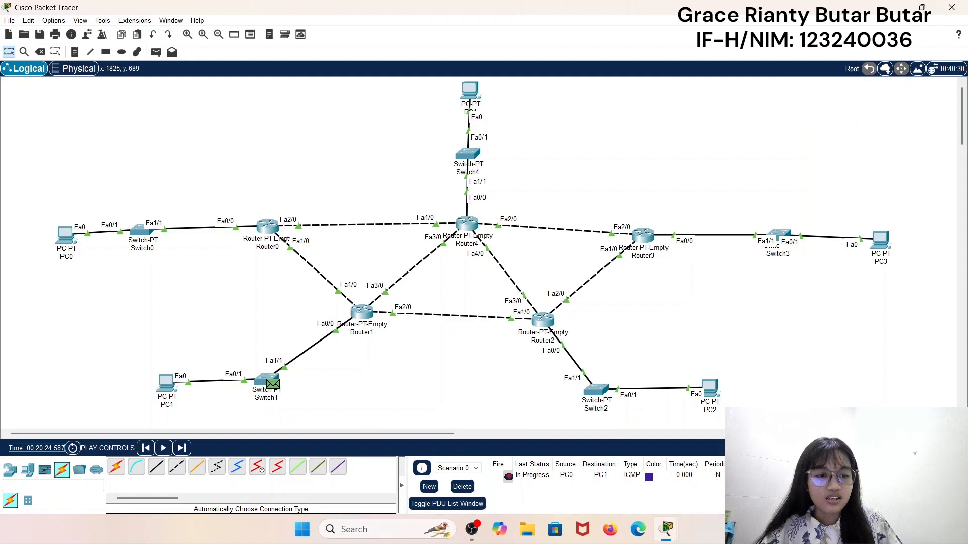
pyautogui.click(942, 449)
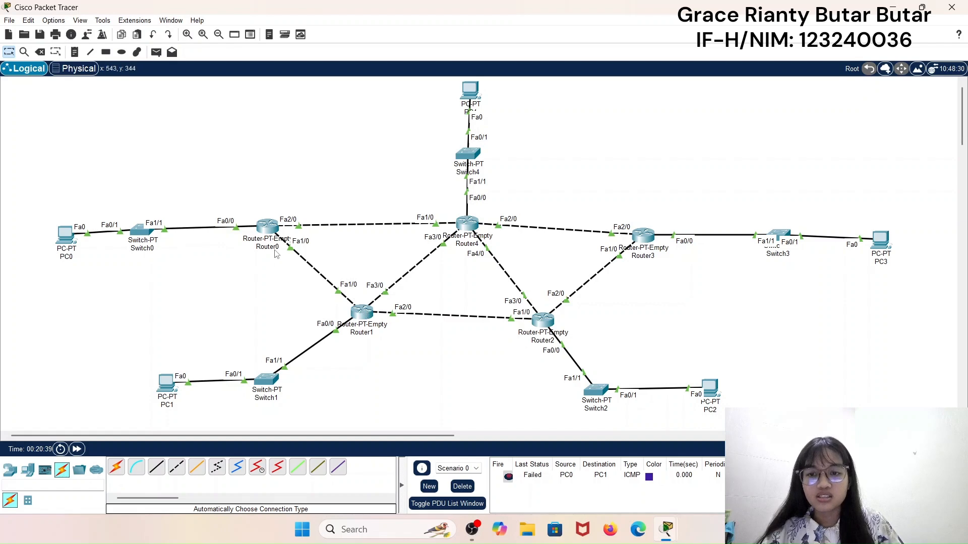
# - Copy the IPv4 address of Router0's FastEthernet1/0 interface and close the router's configuration
pyautogui.click(267, 226)
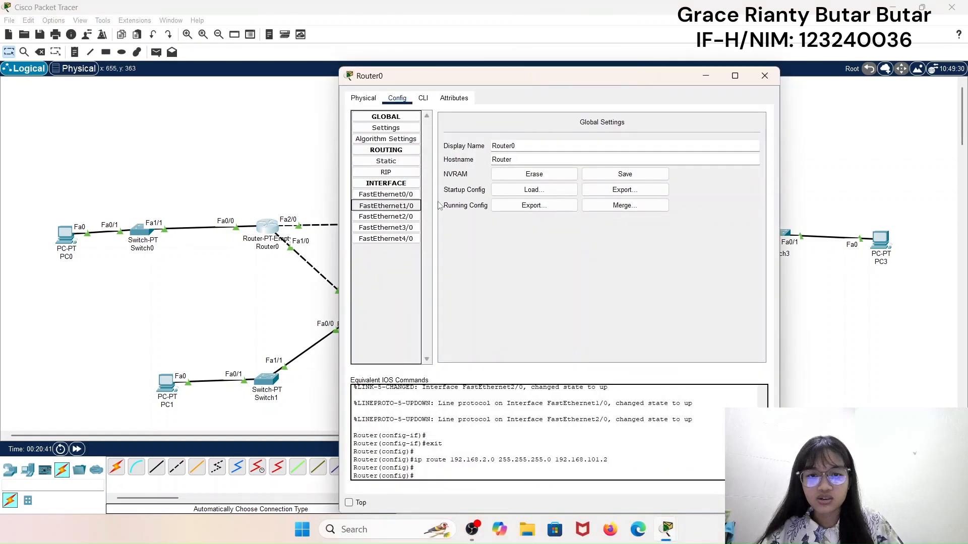
pyautogui.click(386, 205)
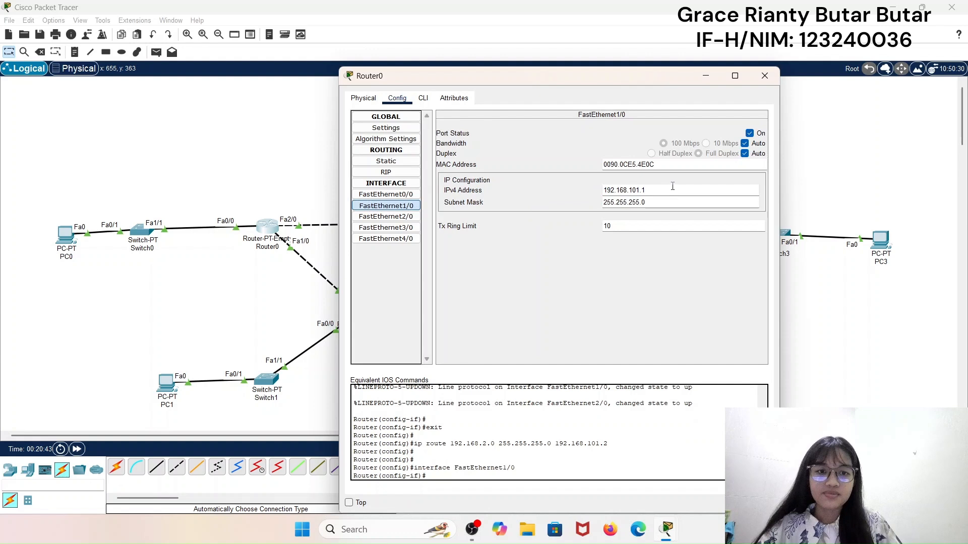
pyautogui.tripleClick(657, 190)
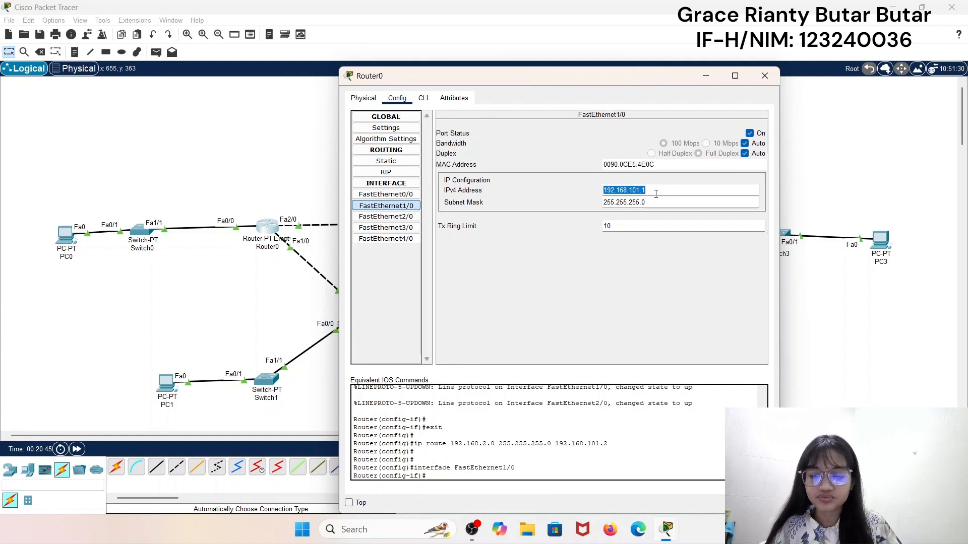
pyautogui.click(764, 76)
# - Add a static route on Router1 to network 192.168.1.0, mask 255.255.255.0, next hop 192.168.101.1, and close its configuration
pyautogui.click(367, 326)
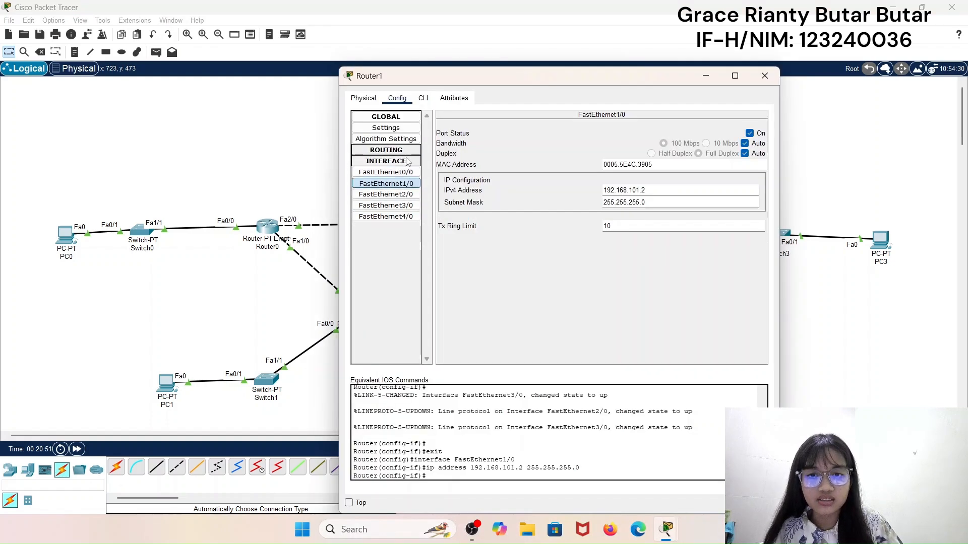
pyautogui.click(398, 161)
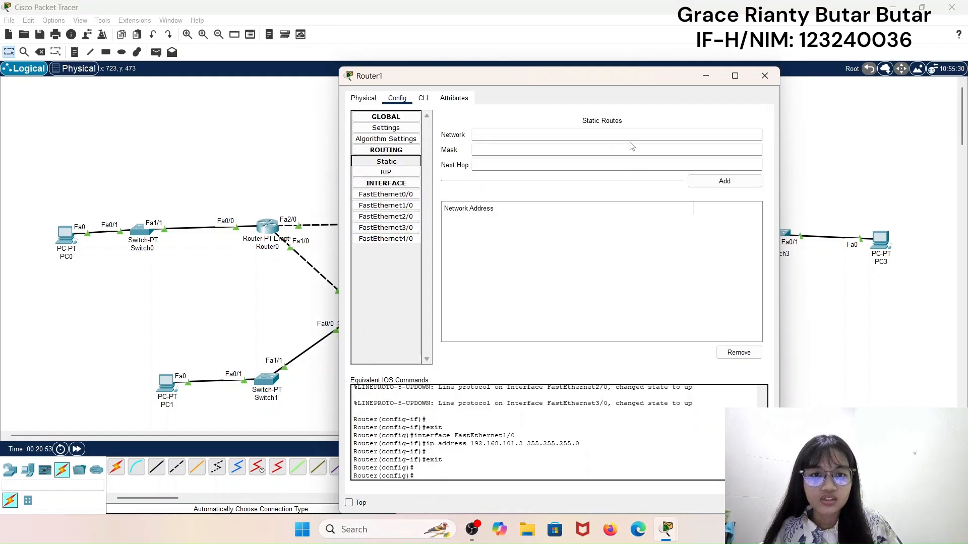
pyautogui.click(613, 140)
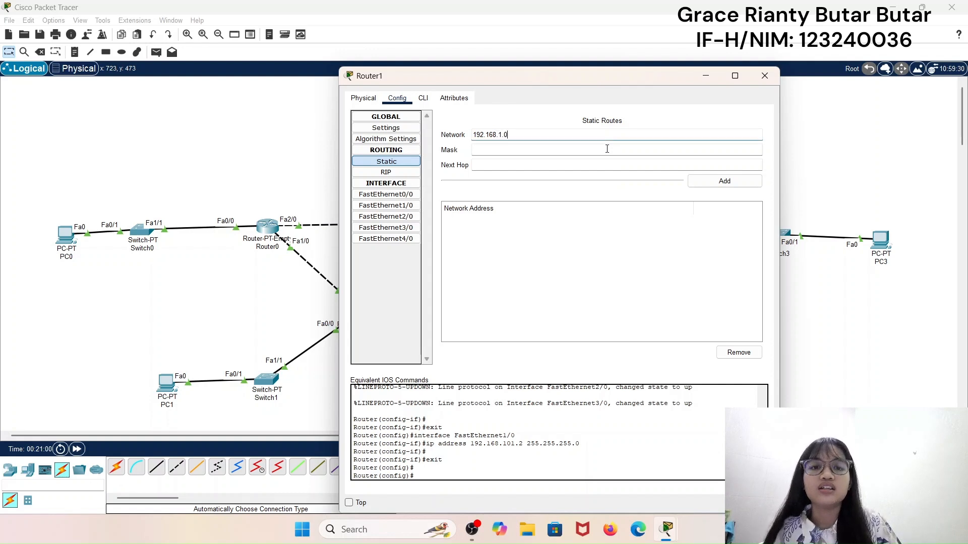
pyautogui.click(607, 149)
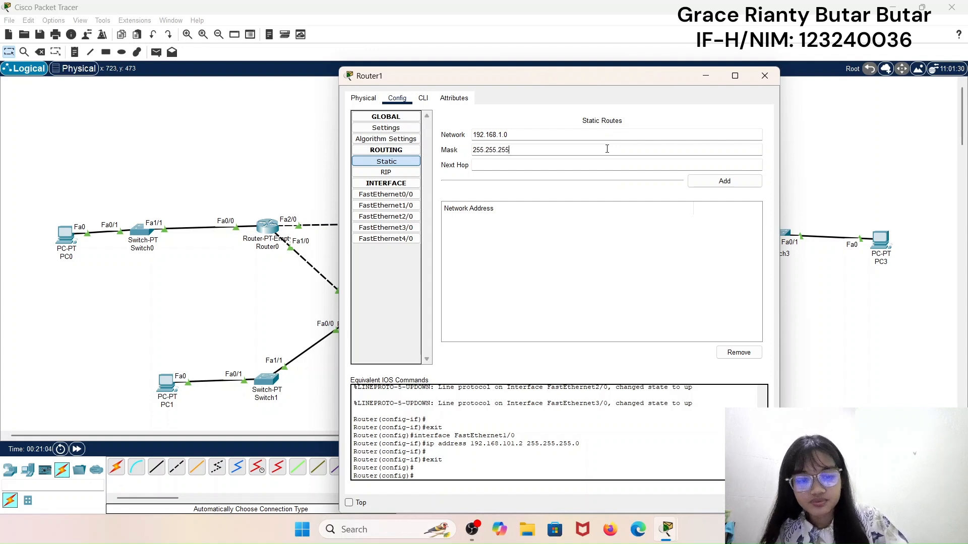
pyautogui.click(591, 162)
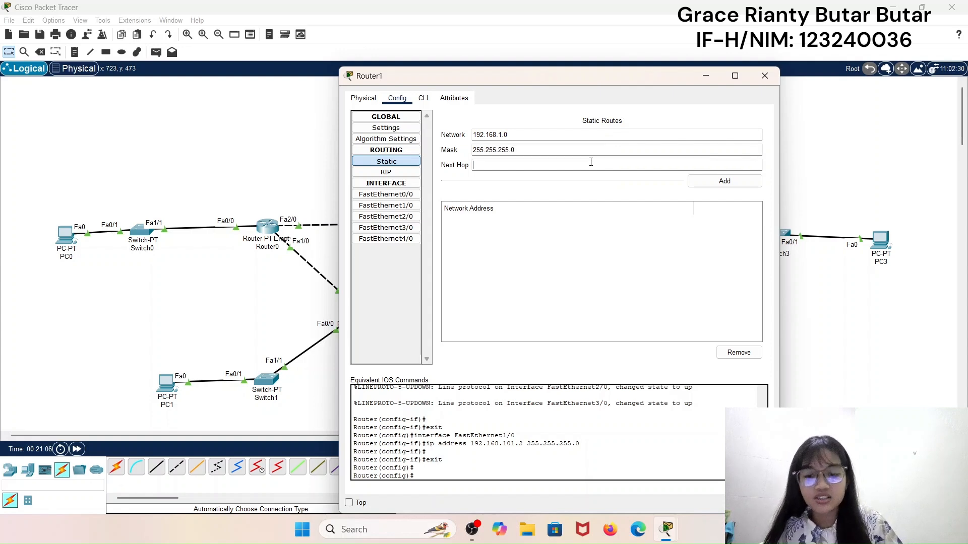
pyautogui.write('192.168.101.1')
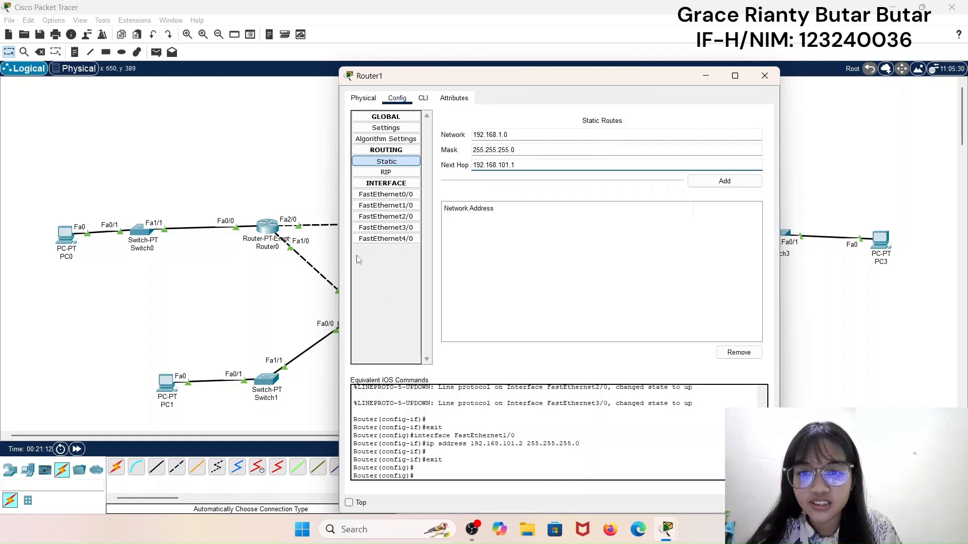
pyautogui.click(719, 182)
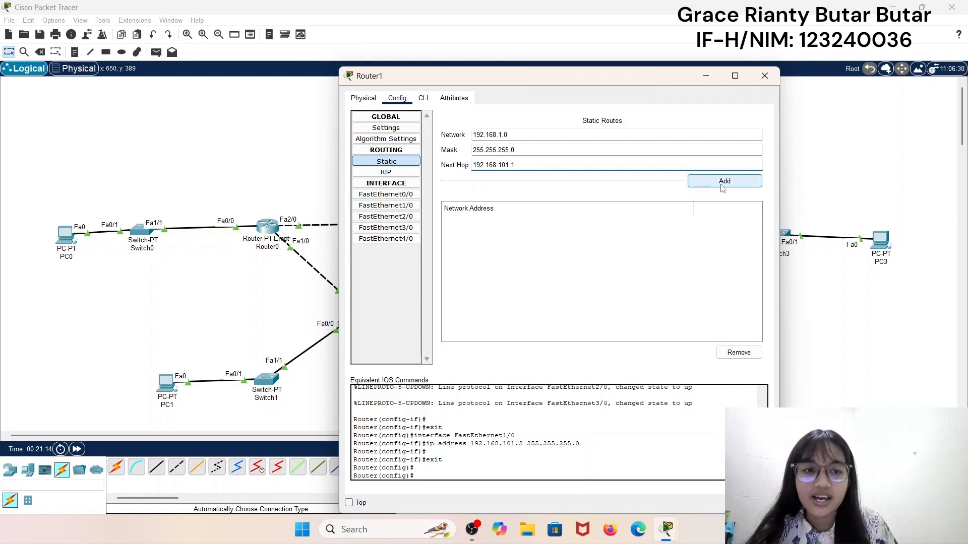
pyautogui.click(764, 76)
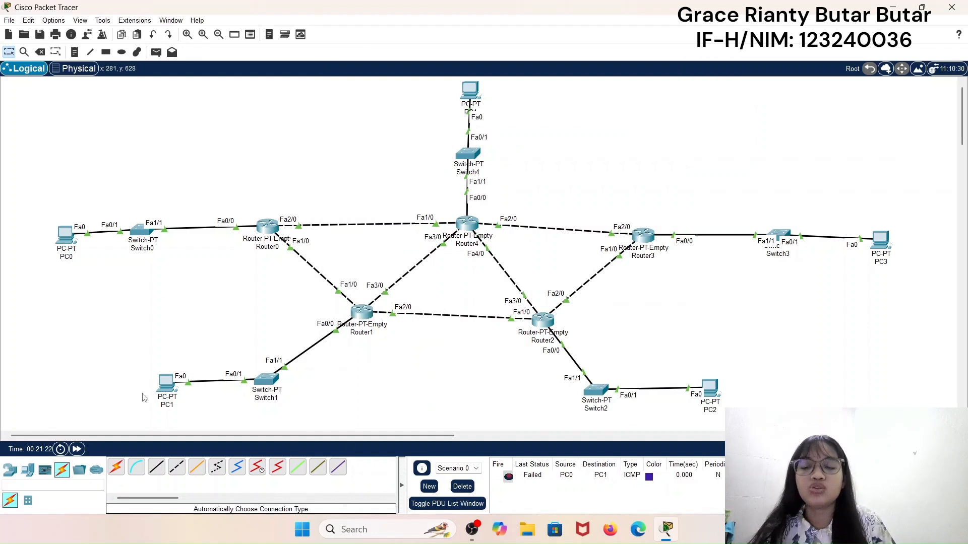
# - Send a simple PDU from PC0 to PC1 and another from PC1 to PC0 to test both directions
pyautogui.click(156, 52)
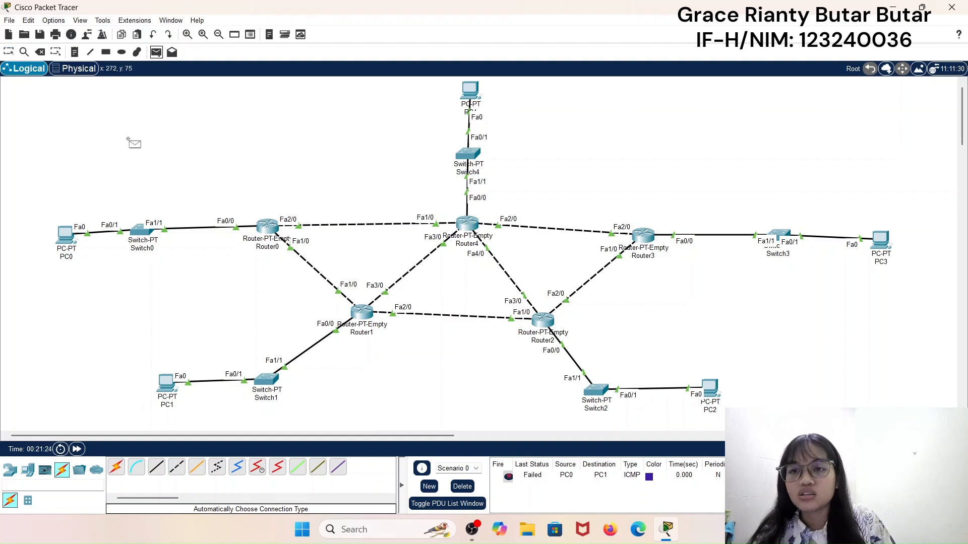
pyautogui.click(66, 234)
pyautogui.click(169, 386)
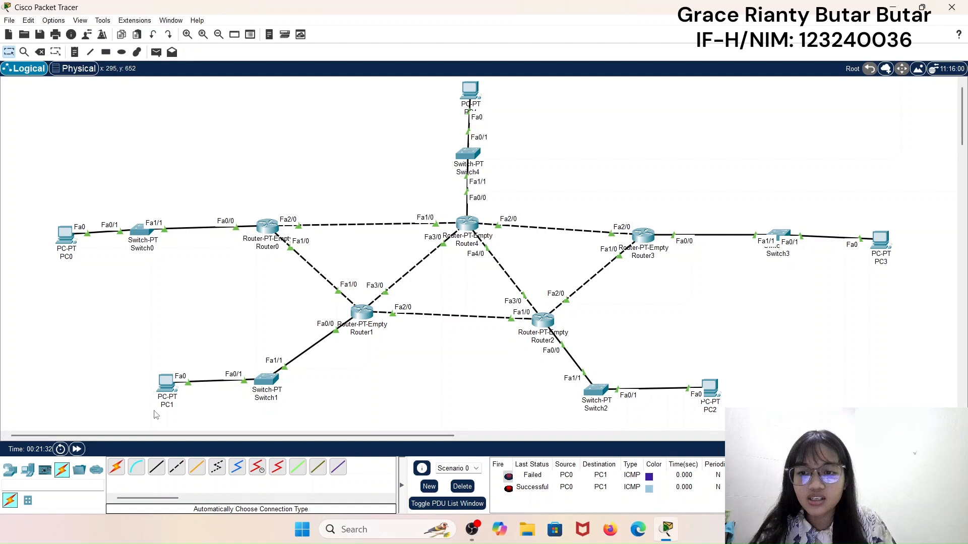
pyautogui.click(156, 52)
pyautogui.click(167, 384)
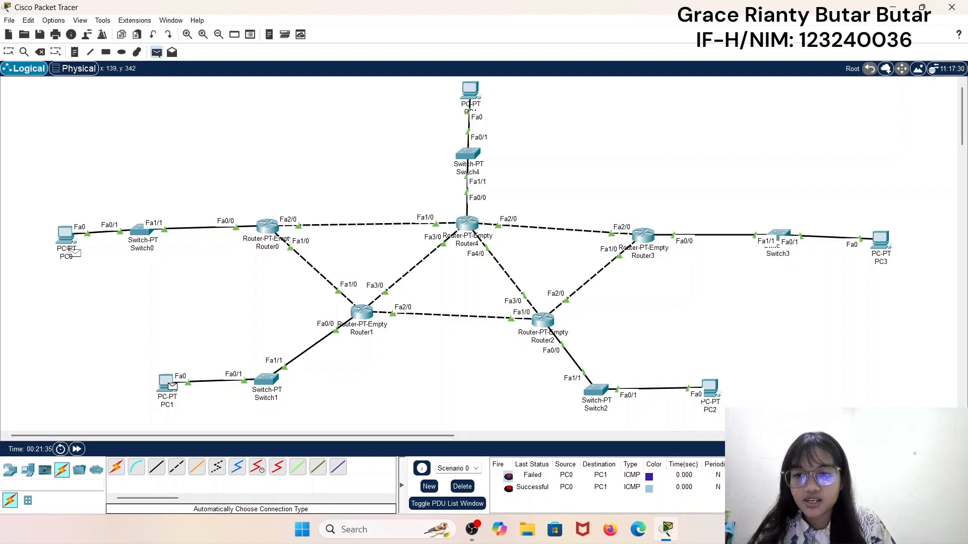
pyautogui.click(66, 235)
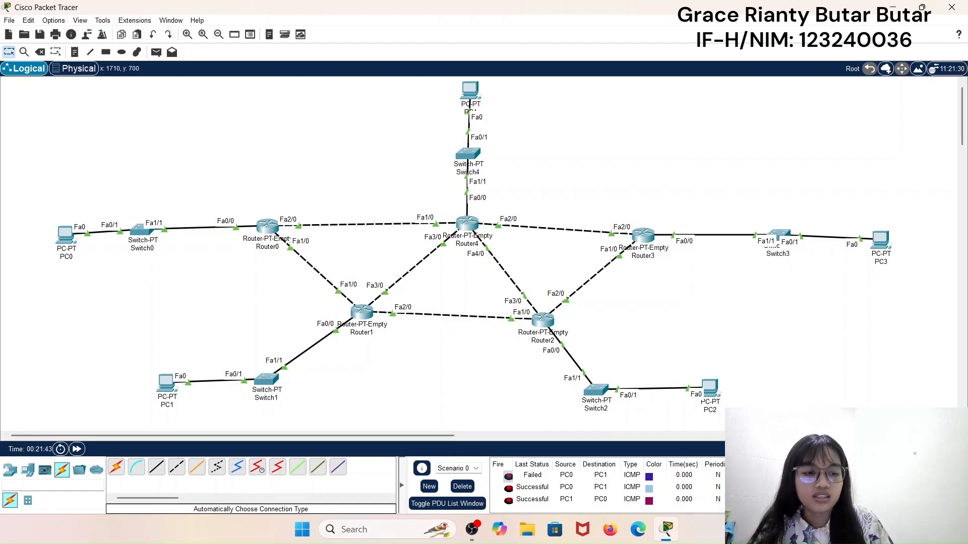
# - Play the messages between PC0 and PC1 in simulation mode, then return to realtime mode
pyautogui.hotkey('shift', 's')
pyautogui.click(886, 316)
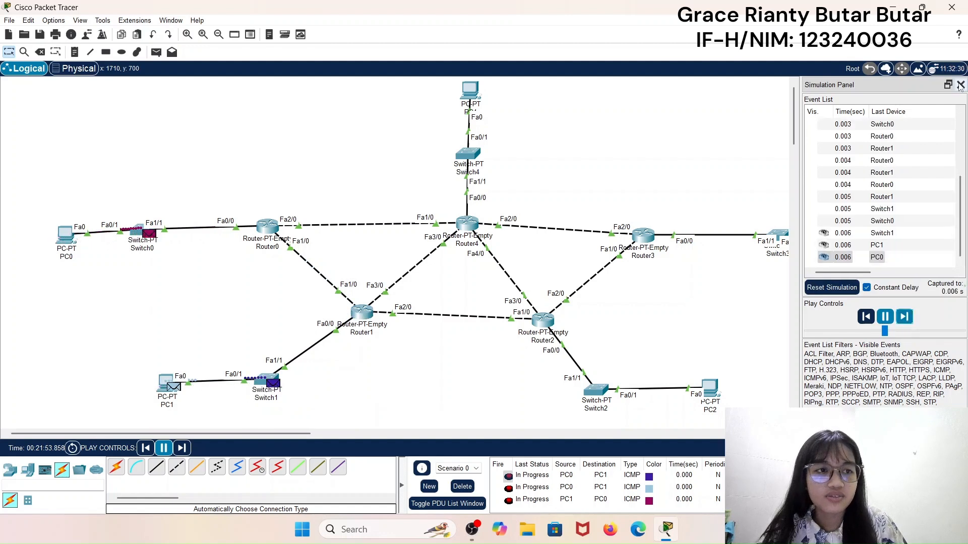
pyautogui.click(883, 448)
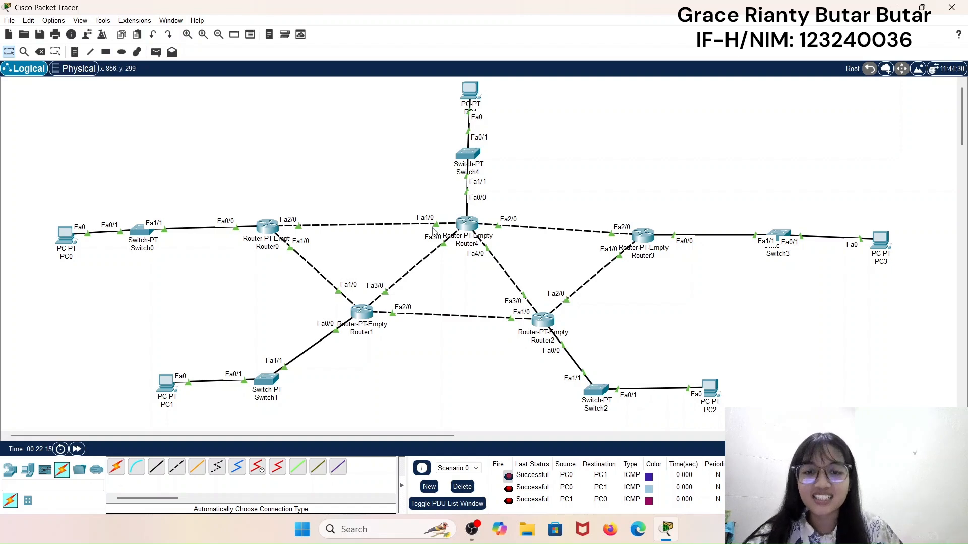
# - Copy the IPv4 address of Router4's FastEthernet1/0 interface
pyautogui.click(467, 223)
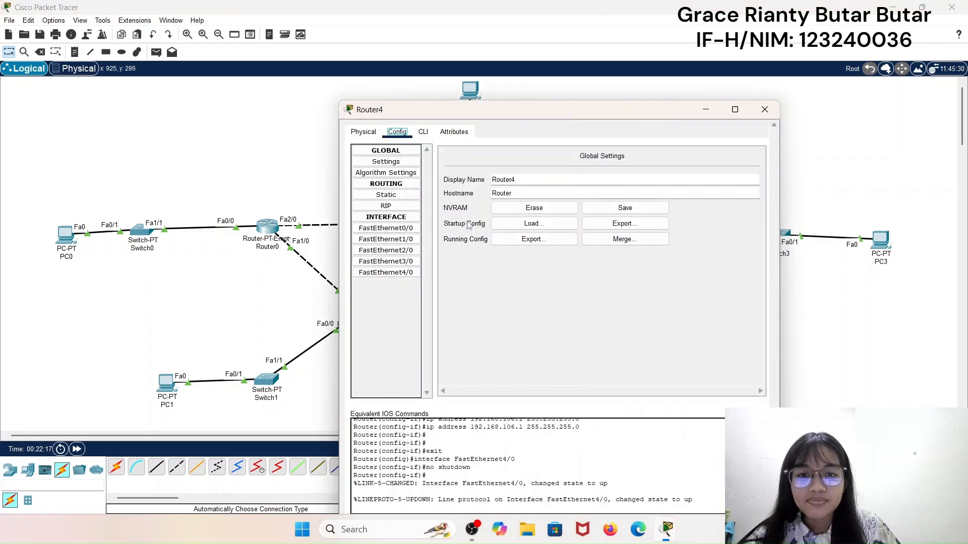
pyautogui.click(386, 206)
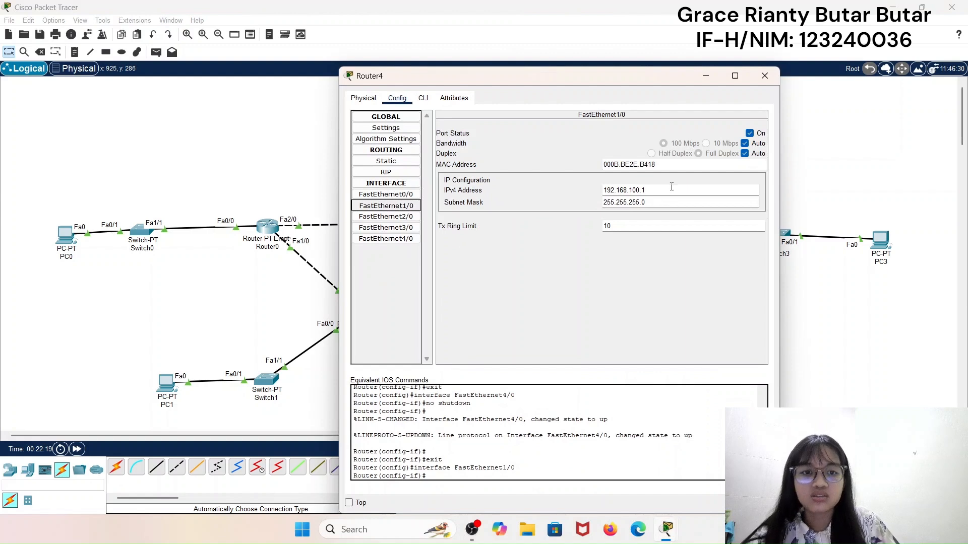
pyautogui.click(671, 187)
pyautogui.keyDown('shift'); pyautogui.click(607, 191); pyautogui.keyUp('shift')
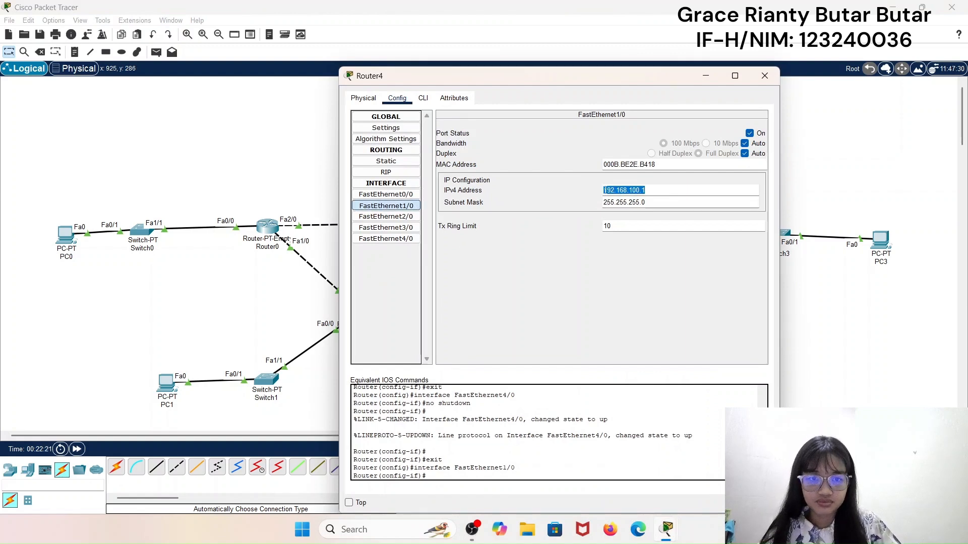
# - Add a static route on Router4 to network 192.168.1.0, mask 255.255.255.0, next hop 192.168.100.2, and close its configuration
pyautogui.click(386, 162)
pyautogui.click(572, 146)
pyautogui.click(571, 137)
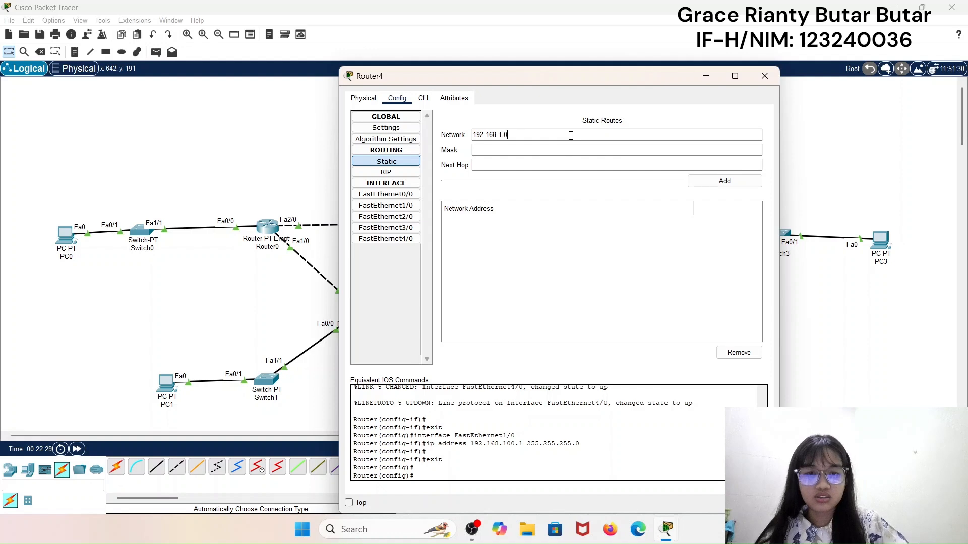
pyautogui.write('192.168.1.0')
pyautogui.click(544, 153)
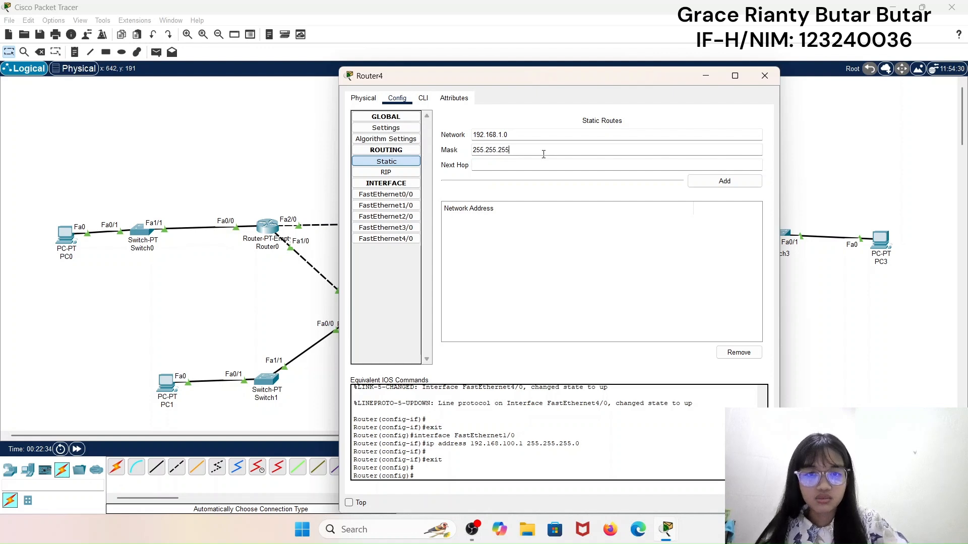
pyautogui.click(534, 163)
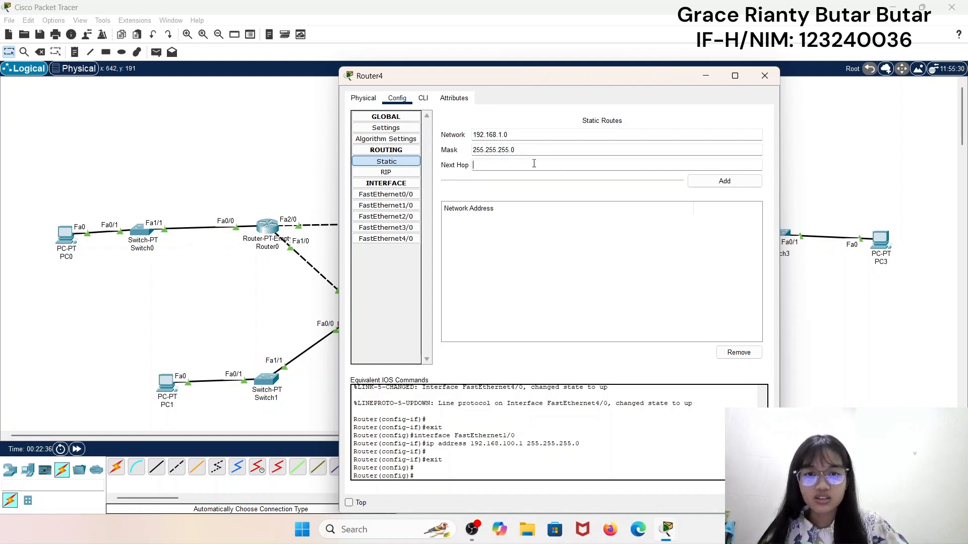
pyautogui.write('192.168.100.1')
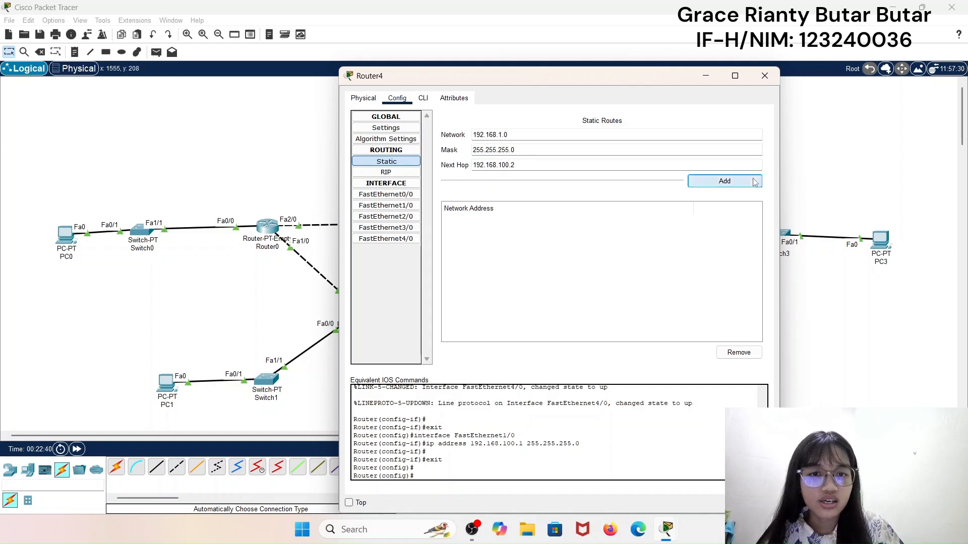
pyautogui.click(725, 181)
pyautogui.click(764, 77)
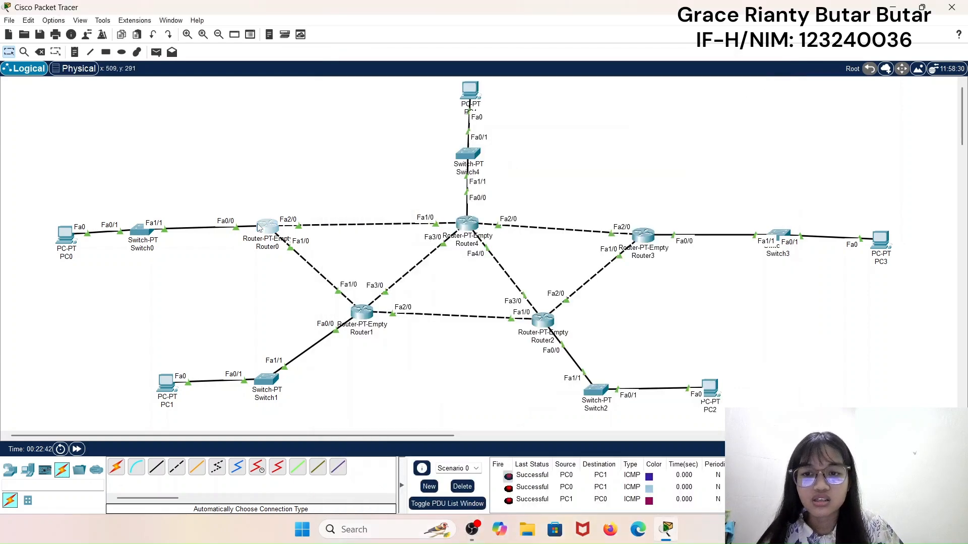
# - Add a static route on Router0 to network 192.168.5.0, mask 255.255.255.0, next hop 192.168.100.1, and close its configuration
pyautogui.click(266, 227)
pyautogui.click(404, 162)
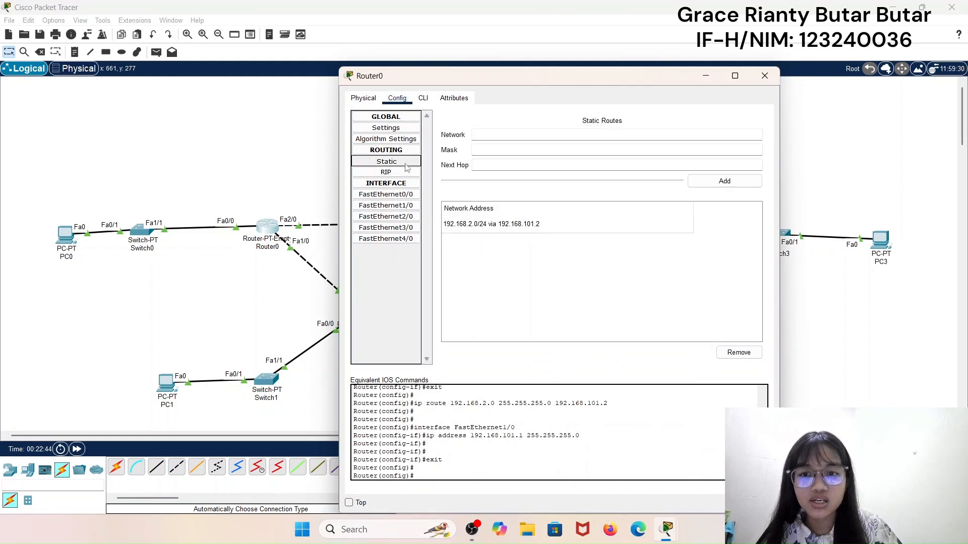
pyautogui.click(575, 164)
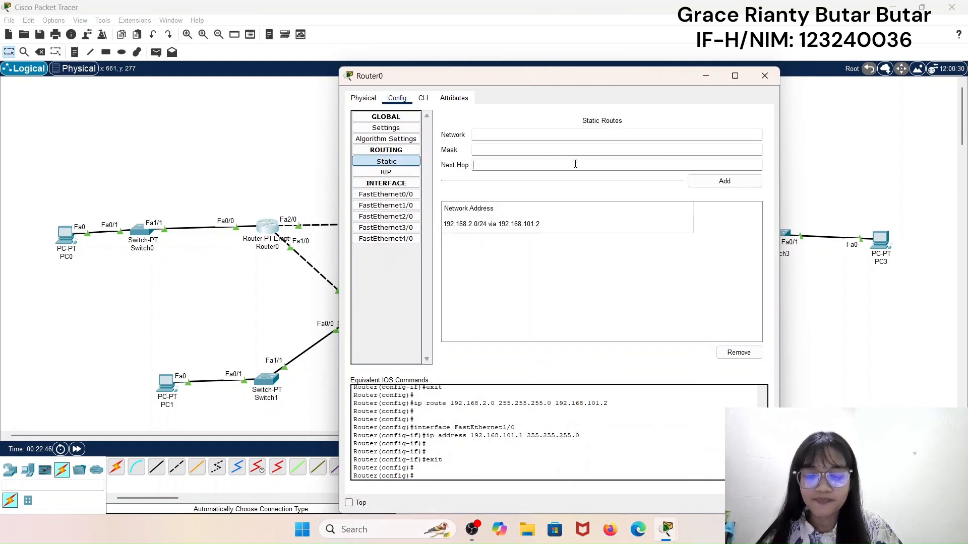
pyautogui.write('192.168.100.1')
pyautogui.click(572, 150)
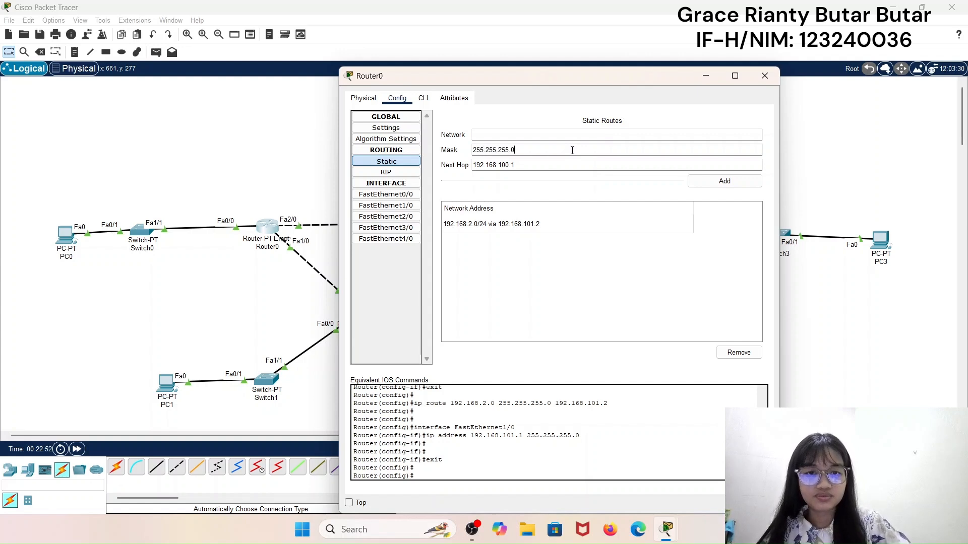
pyautogui.click(566, 135)
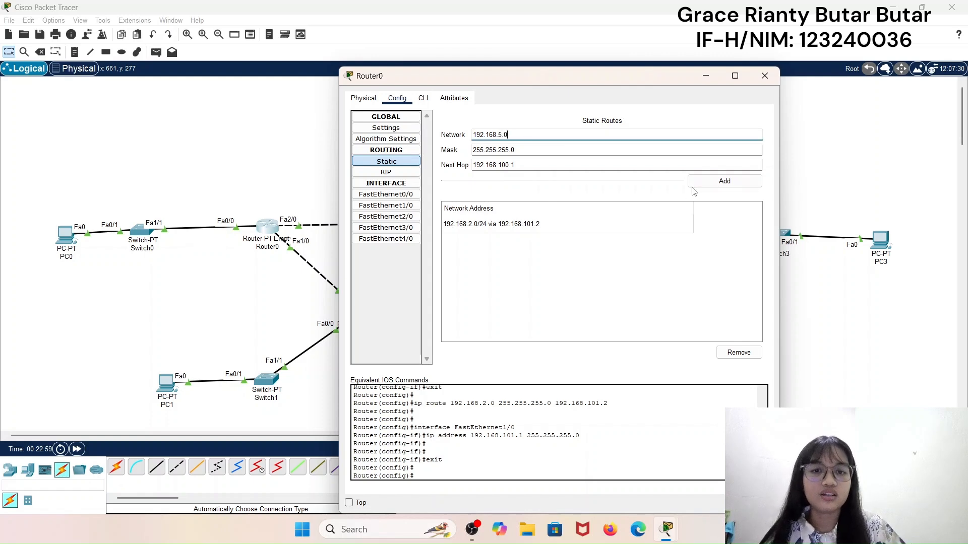
pyautogui.click(724, 181)
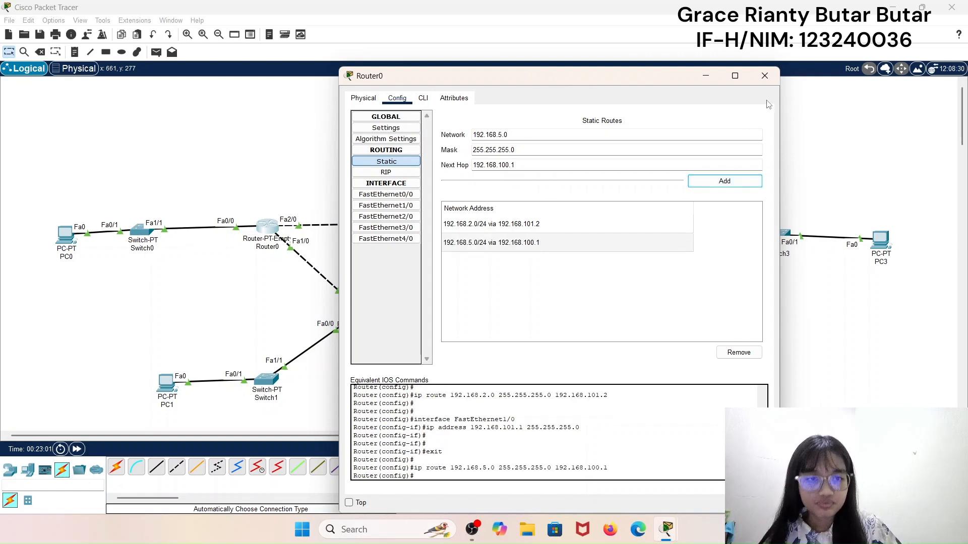
pyautogui.click(765, 75)
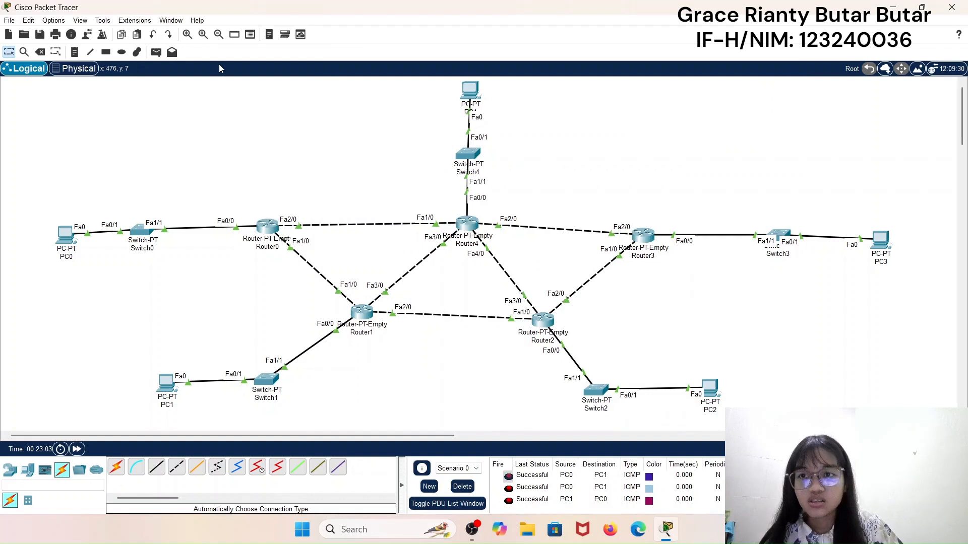
# - Send a simple PDU from PC0 to PC4 and check its status in the PDU list
pyautogui.click(156, 52)
pyautogui.click(65, 235)
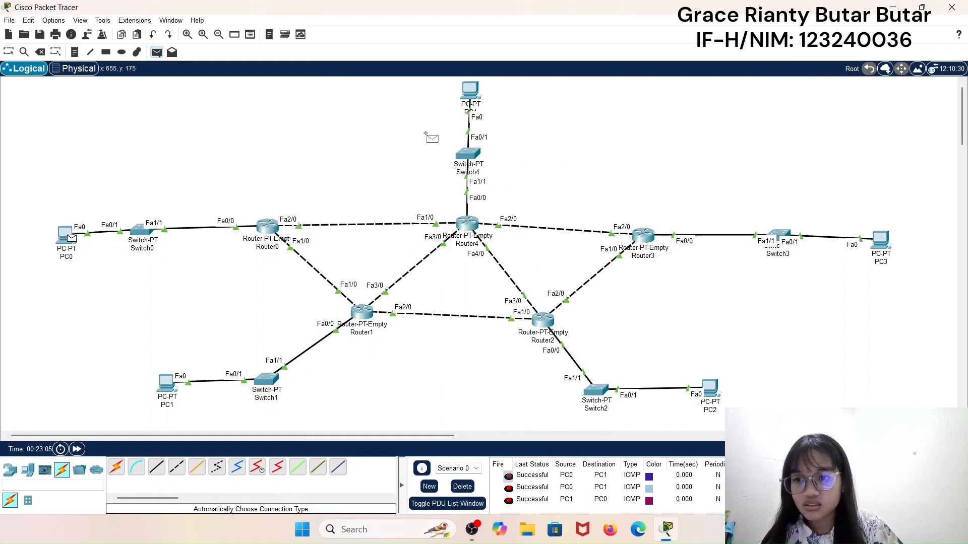
pyautogui.click(469, 91)
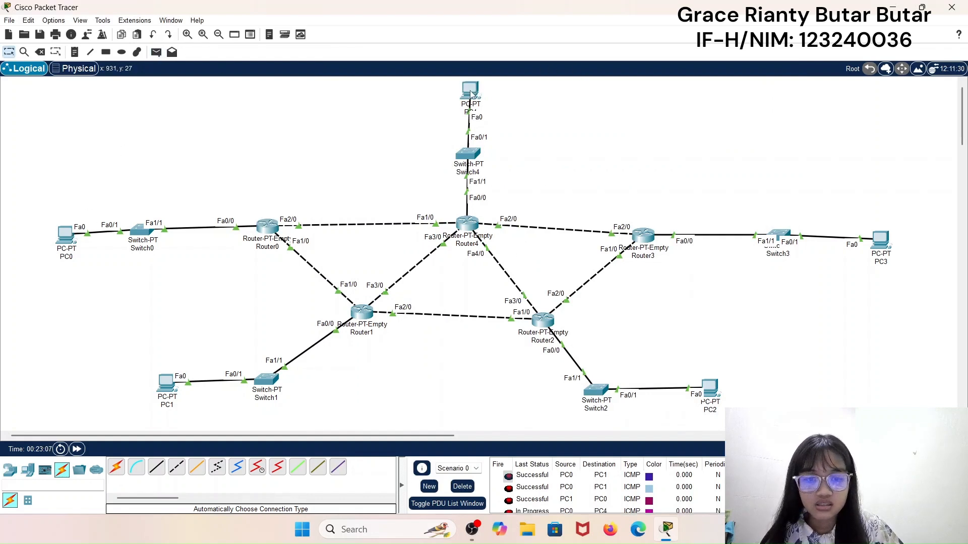
pyautogui.scroll(-5, 529, 237)
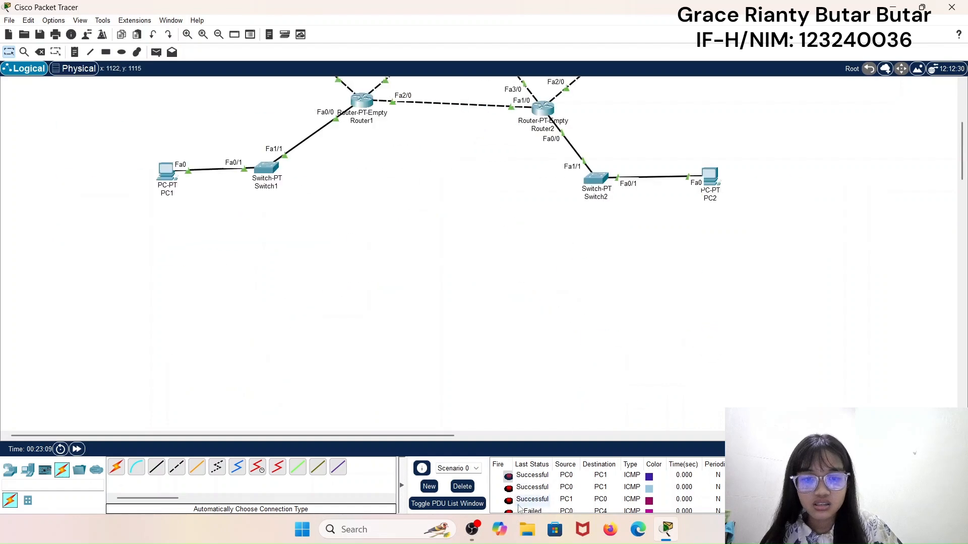
# - Resend the failed ICMP test from PC0 to PC4 and send a simple PDU from PC4 to PC0
pyautogui.scroll(-1, 514, 504)
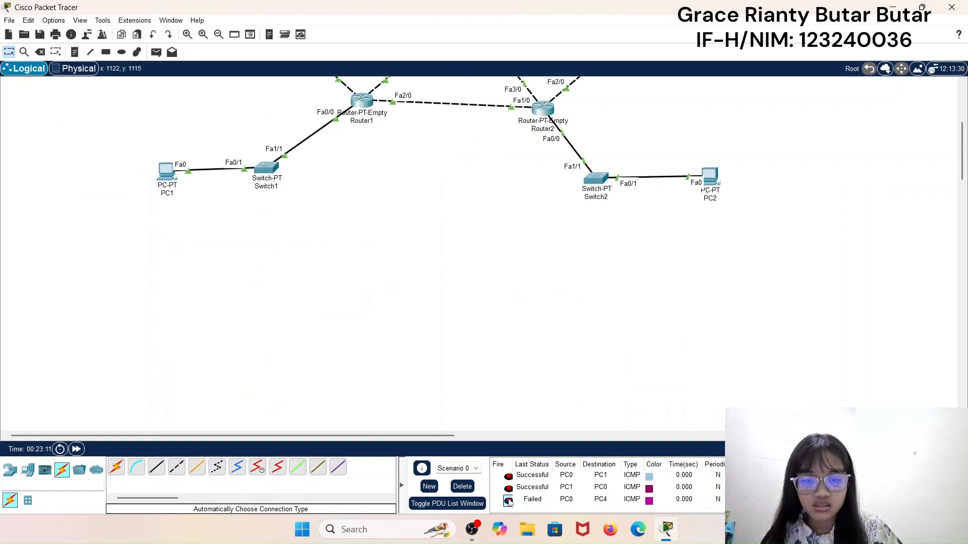
pyautogui.click(508, 500)
pyautogui.scroll(5, 555, 274)
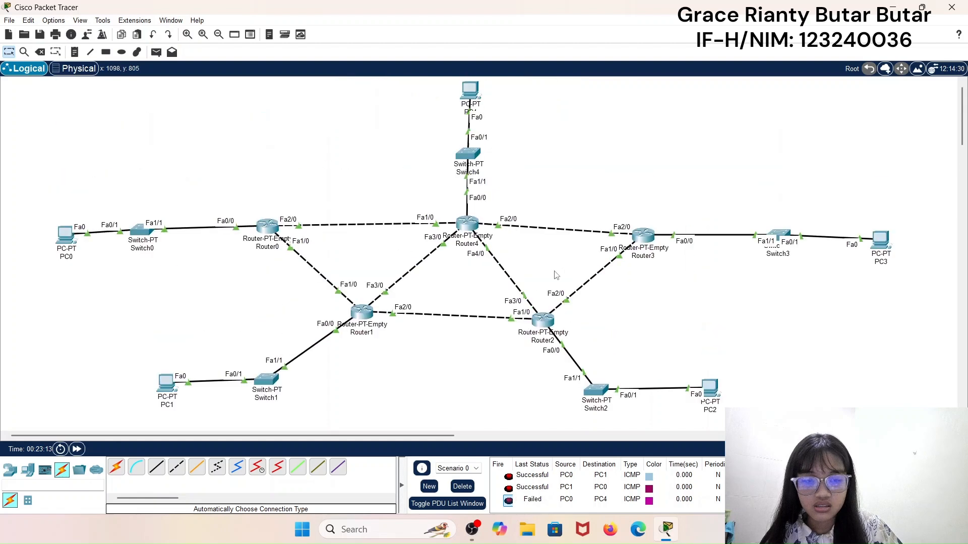
pyautogui.click(505, 501)
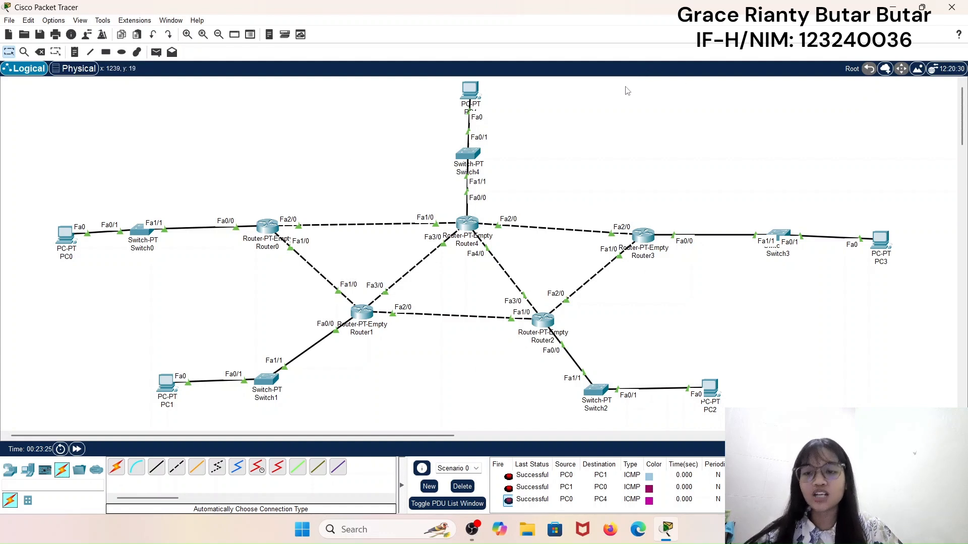
pyautogui.click(156, 52)
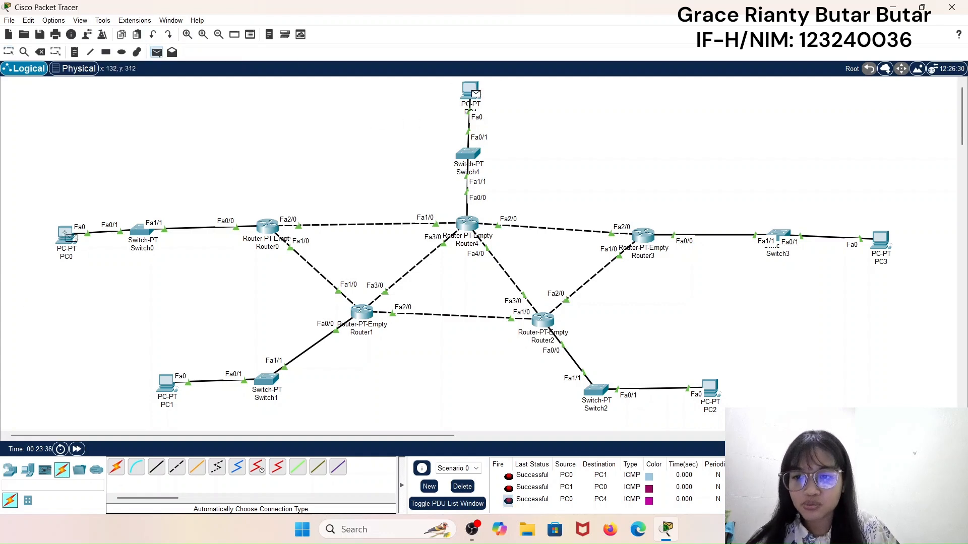
pyautogui.click(66, 233)
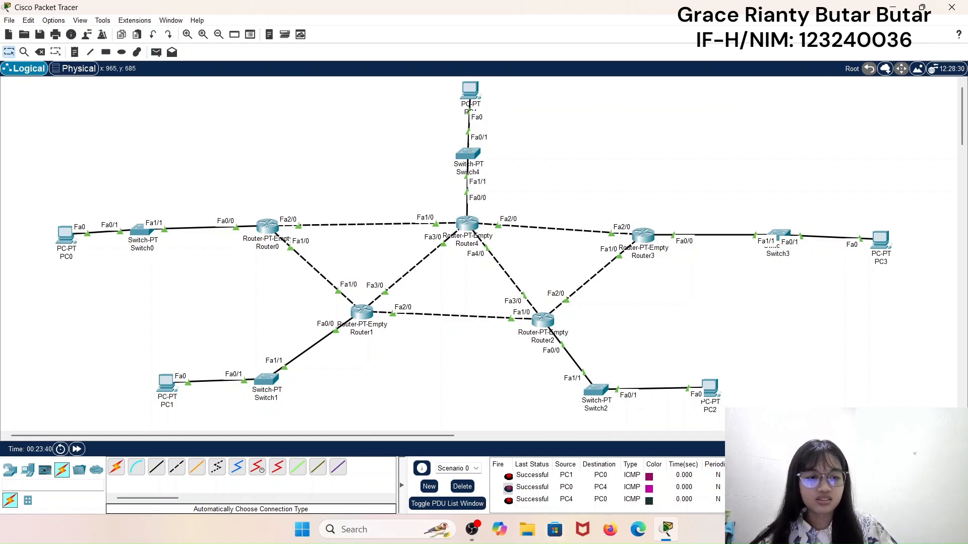
# - Delete all the PDU test entries from Scenario 0
pyautogui.doubleClick(809, 476)
pyautogui.doubleClick(810, 476)
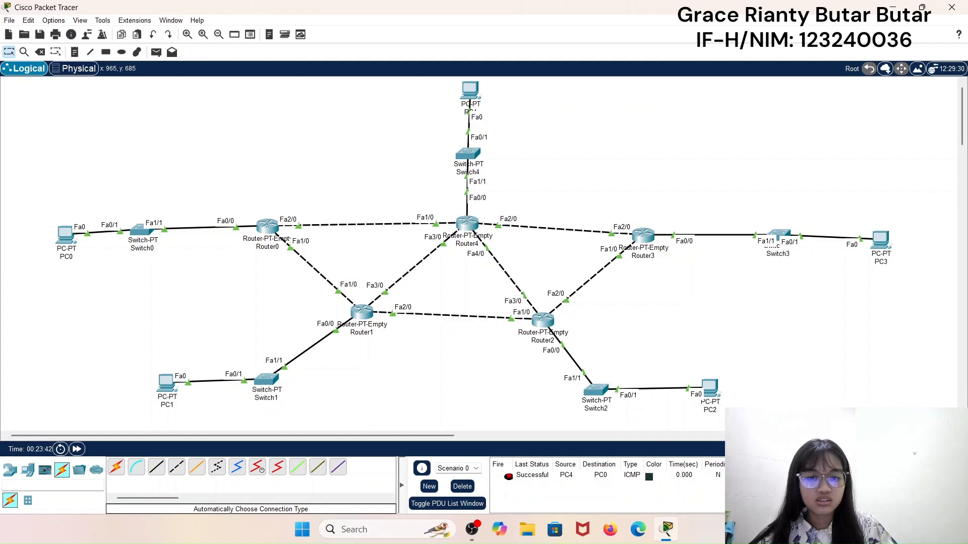
pyautogui.doubleClick(809, 475)
# - Send a simple PDU from PC0 to PC4 and another from PC4 to PC0
pyautogui.click(157, 52)
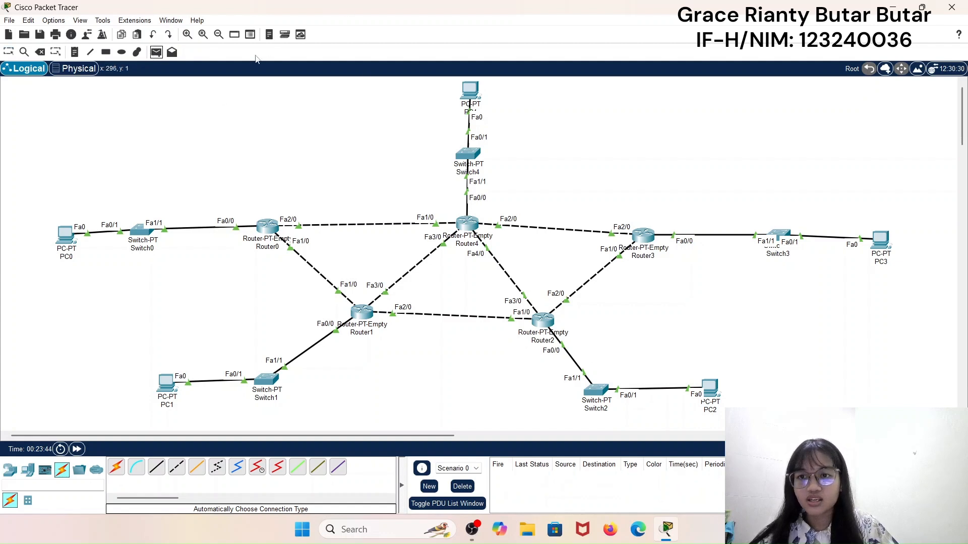
pyautogui.click(66, 234)
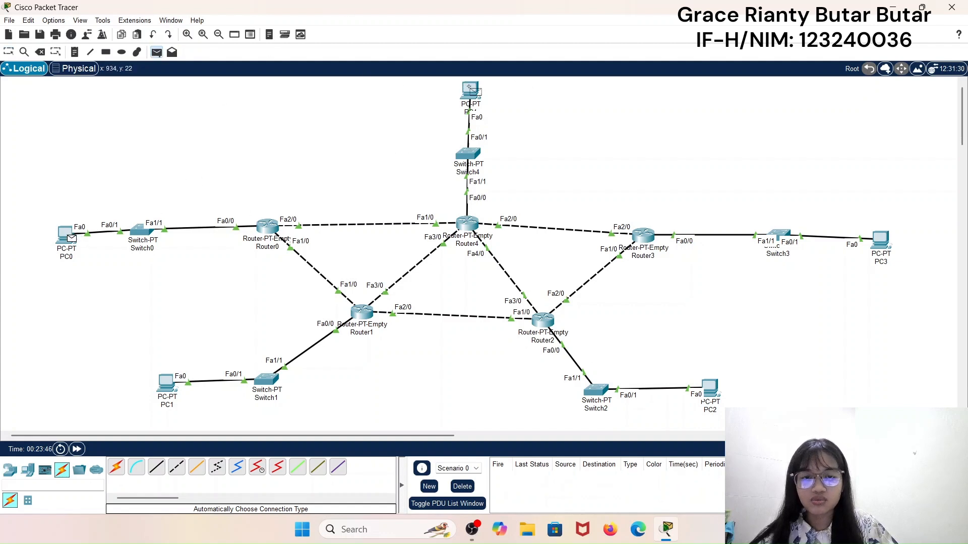
pyautogui.click(470, 90)
pyautogui.click(155, 54)
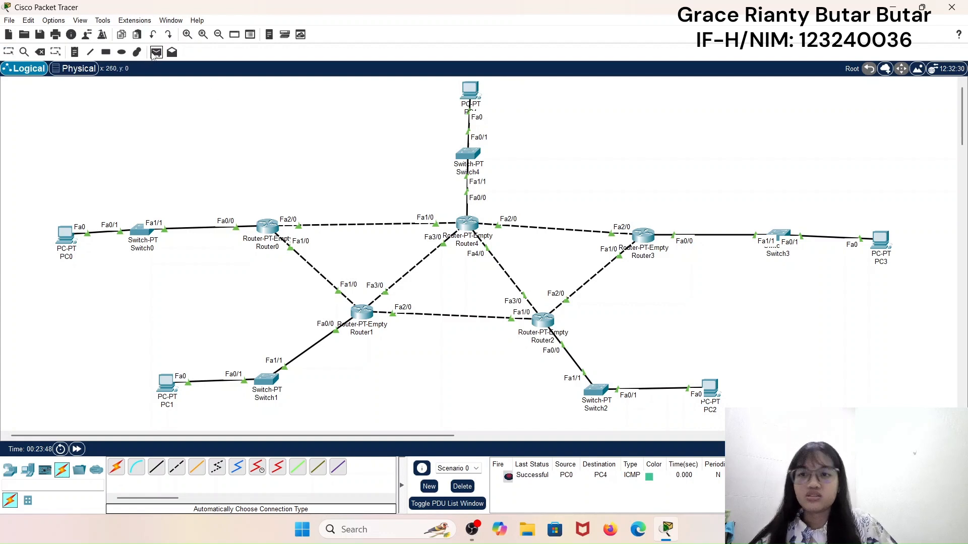
pyautogui.click(470, 90)
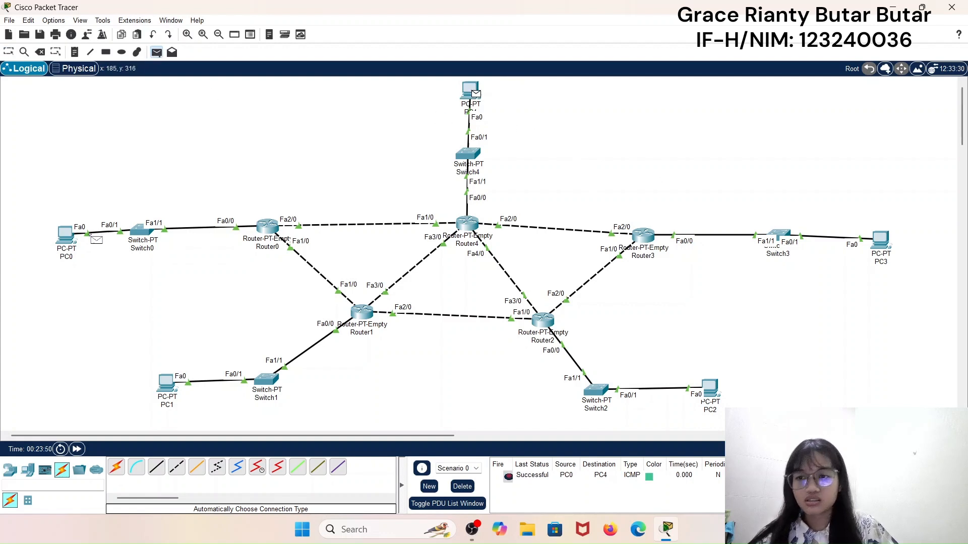
pyautogui.click(71, 237)
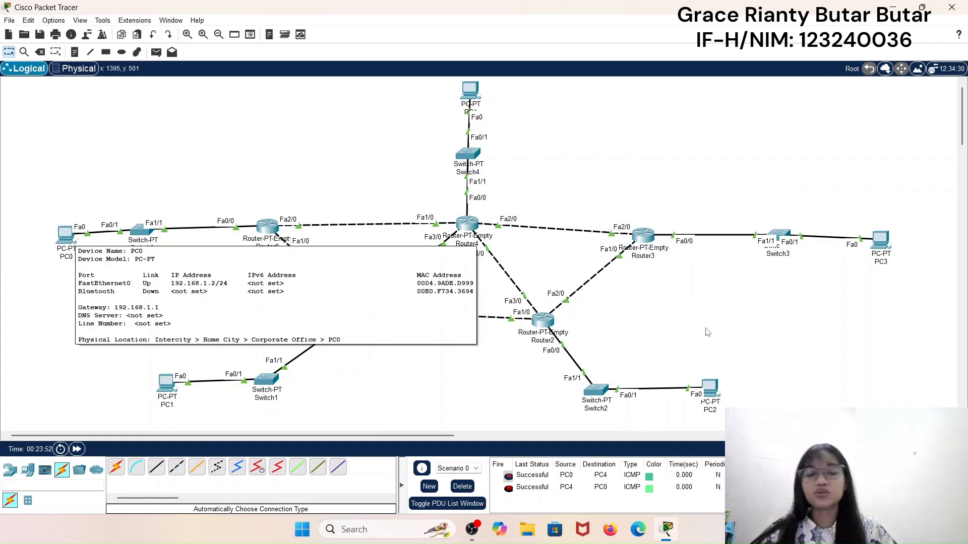
# - Play the two PDUs between PC0 and PC4 in Simulation mode, stop the playback and return to Realtime mode
pyautogui.click(950, 448)
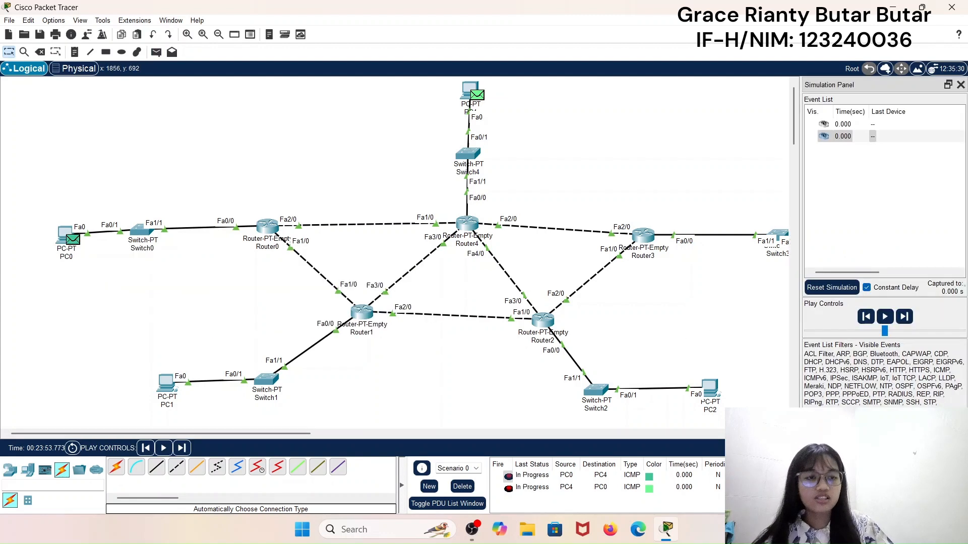
pyautogui.click(883, 316)
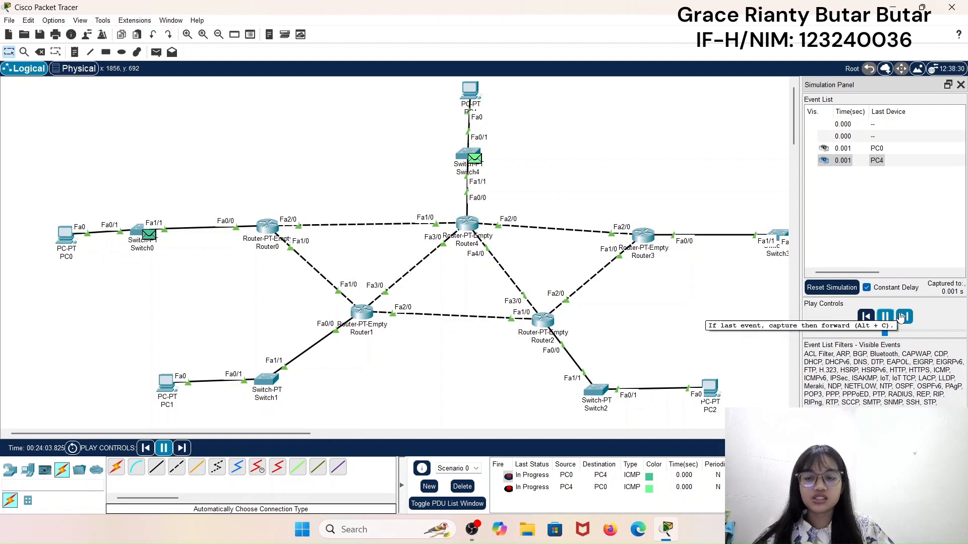
pyautogui.click(901, 317)
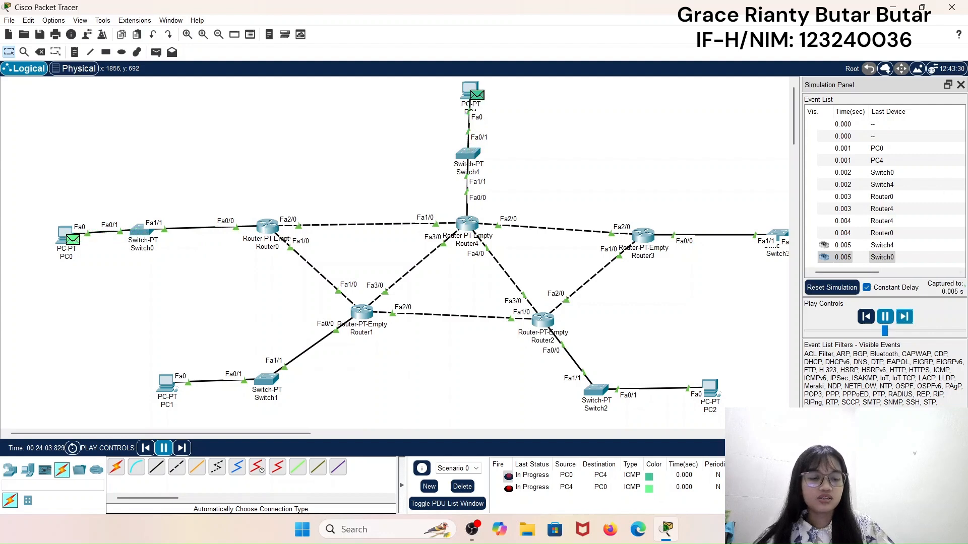
pyautogui.click(885, 317)
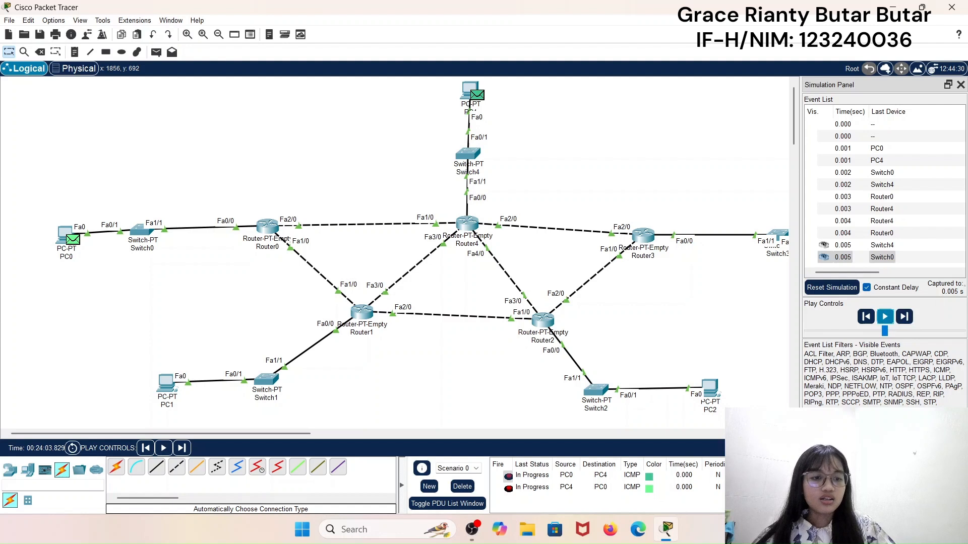
pyautogui.click(891, 448)
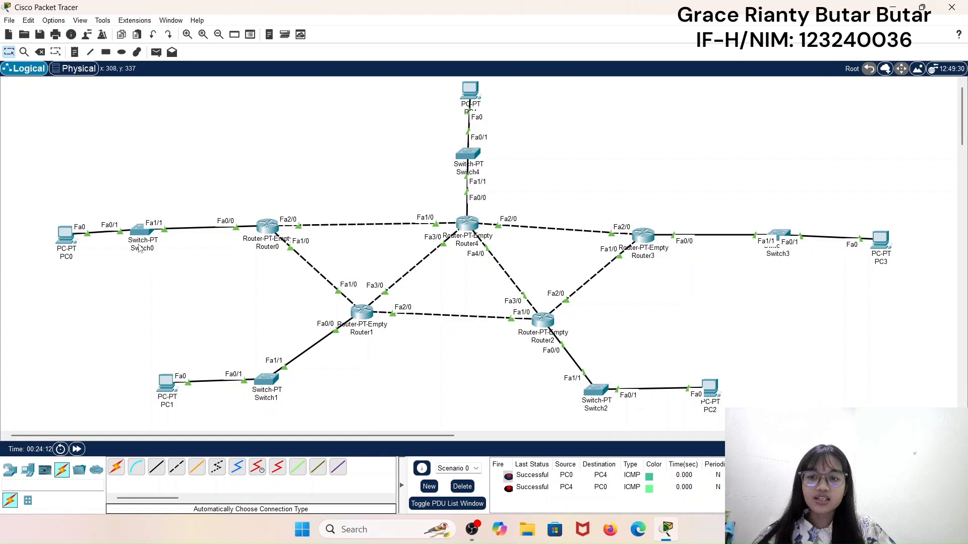
pyautogui.moveTo(69, 247)
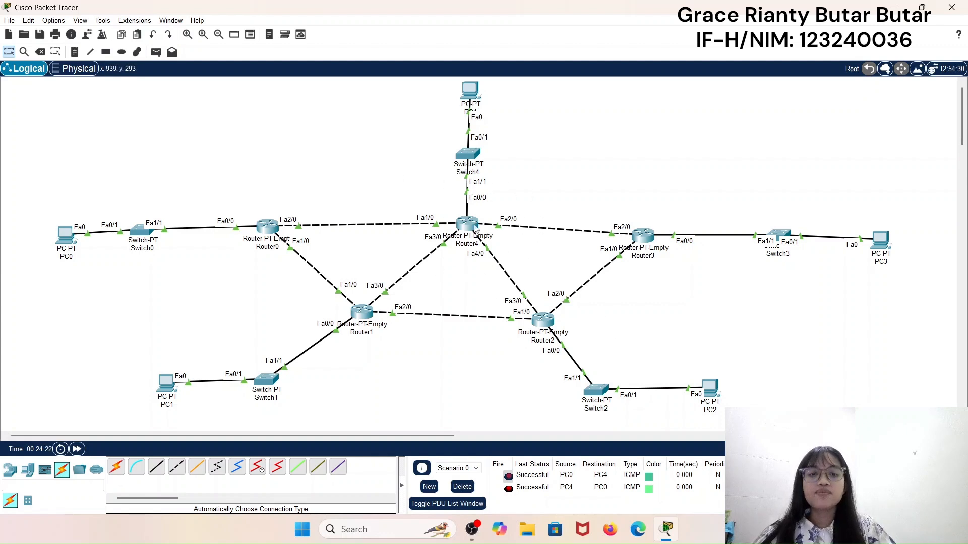
pyautogui.moveTo(260, 230)
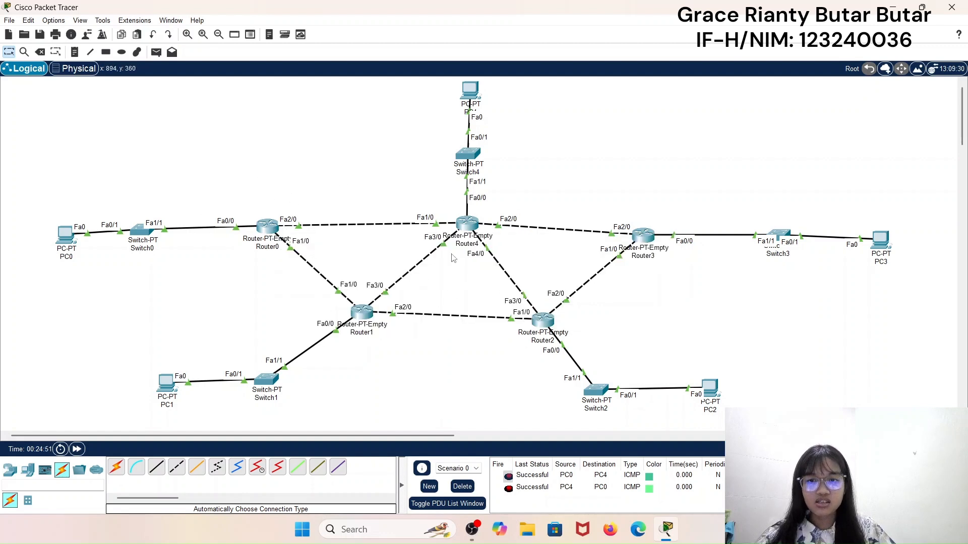
pyautogui.click(265, 229)
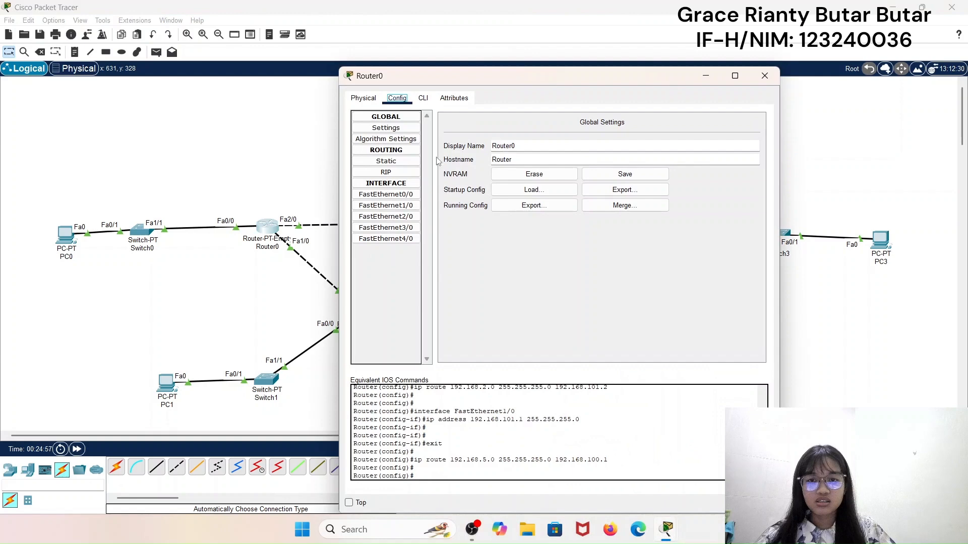
pyautogui.click(777, 81)
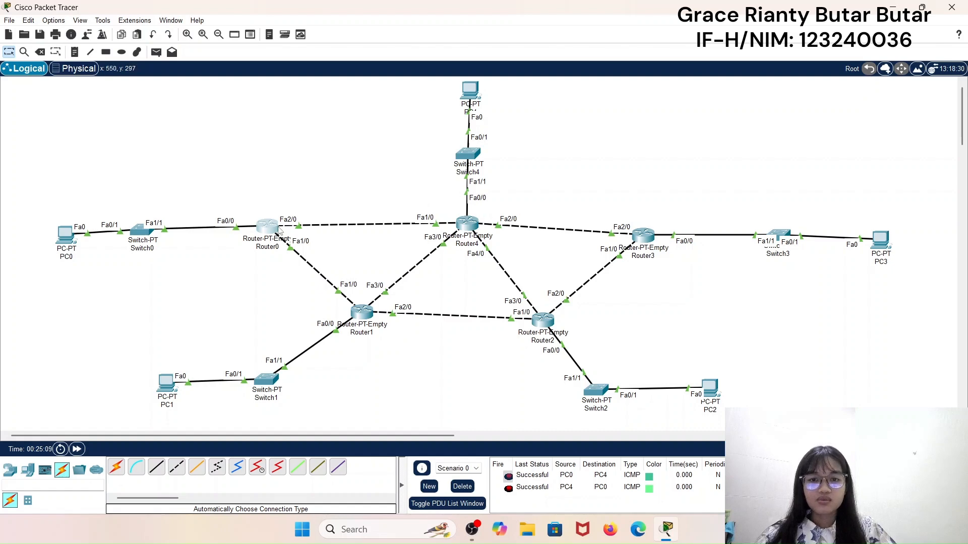
# - Copy the IPv4 address of Router4's FastEthernet1/0 interface and close the router's window
pyautogui.click(466, 223)
pyautogui.click(386, 205)
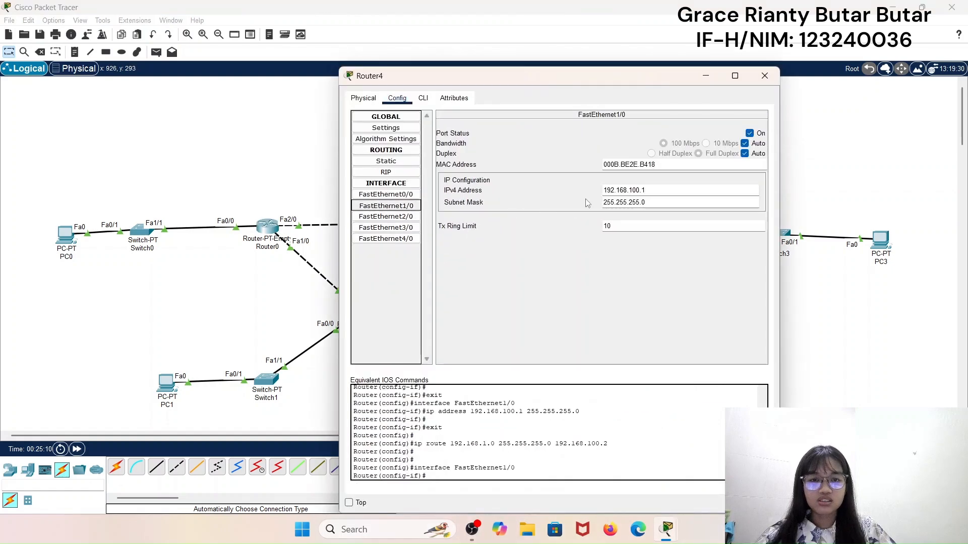
pyautogui.moveTo(656, 191); pyautogui.dragTo(598, 194)
pyautogui.hotkey('ctrl', 'c')
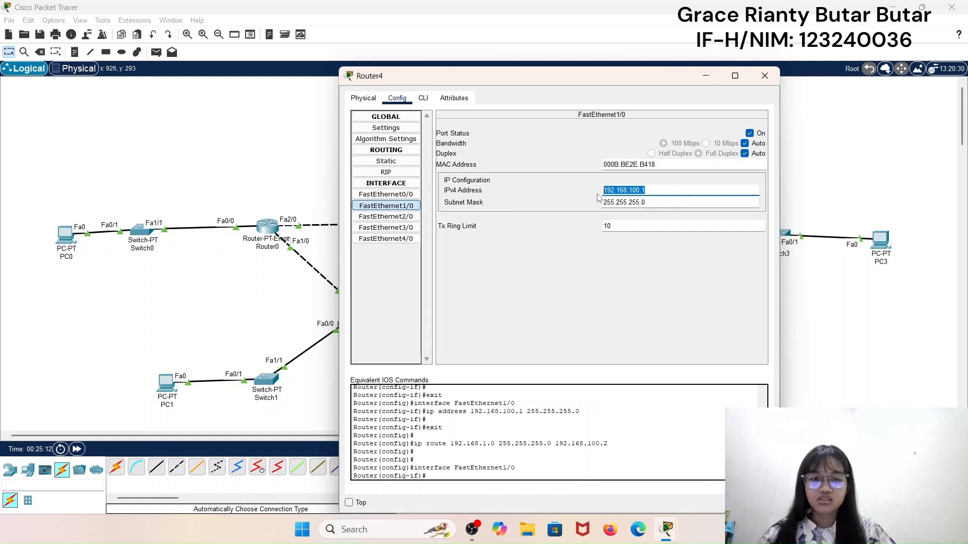
pyautogui.click(765, 76)
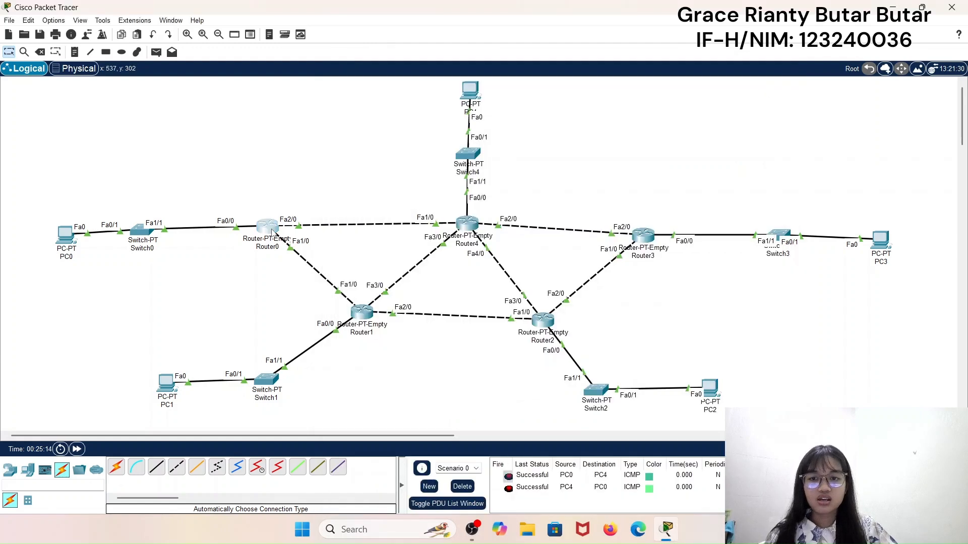
# - Add a static route on Router0 to network 192.168.4.0, mask 255.255.255.0, with next hop 192.168.100.1
pyautogui.click(272, 232)
pyautogui.click(386, 161)
pyautogui.click(560, 162)
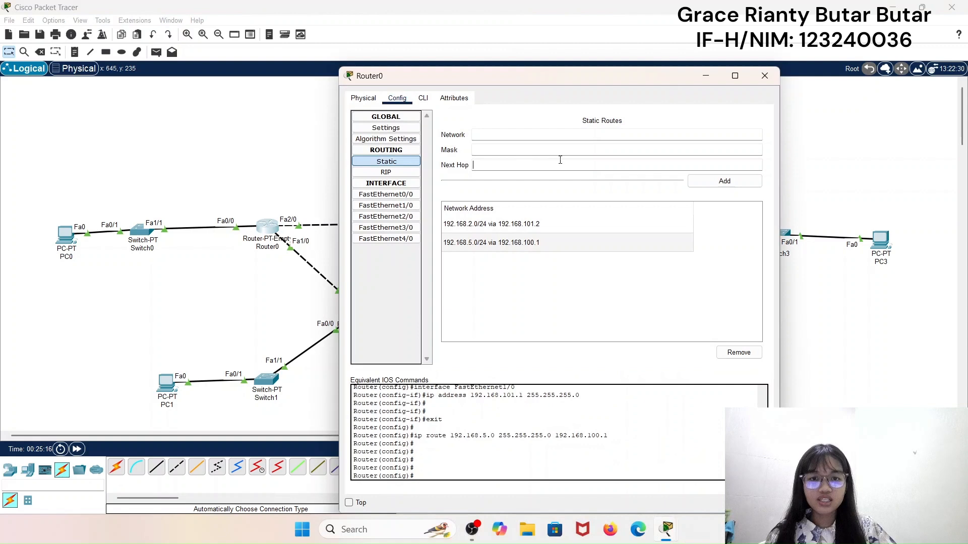
pyautogui.hotkey('ctrl', 'v')
pyautogui.click(554, 151)
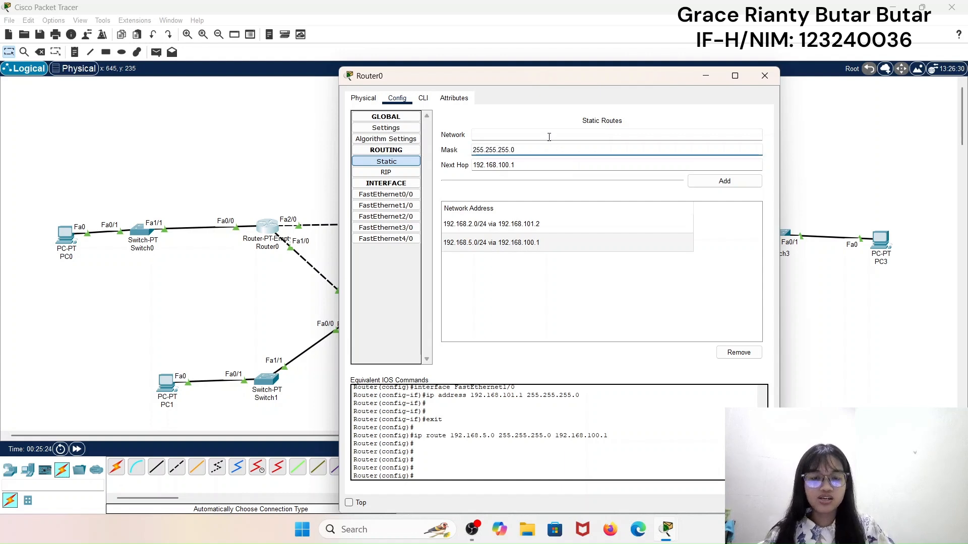
pyautogui.click(549, 136)
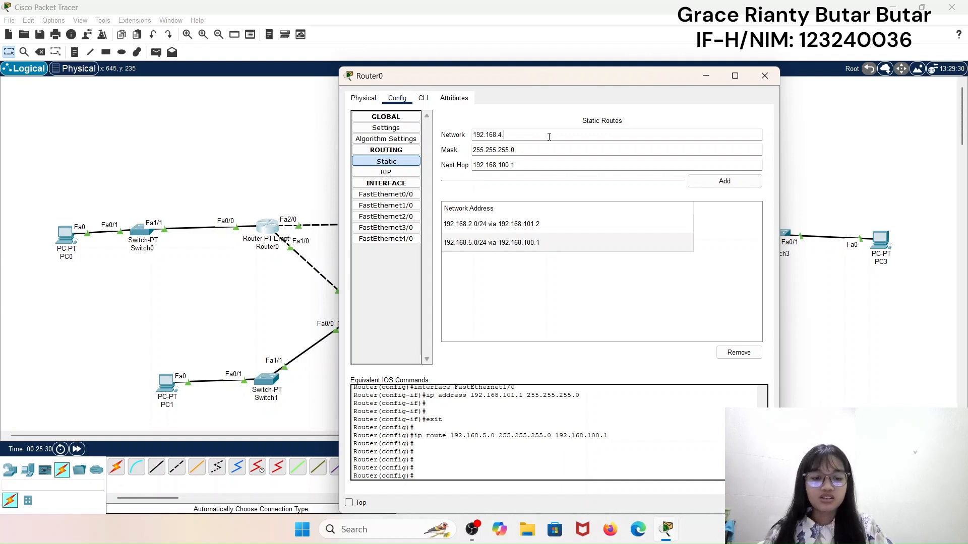
pyautogui.click(732, 182)
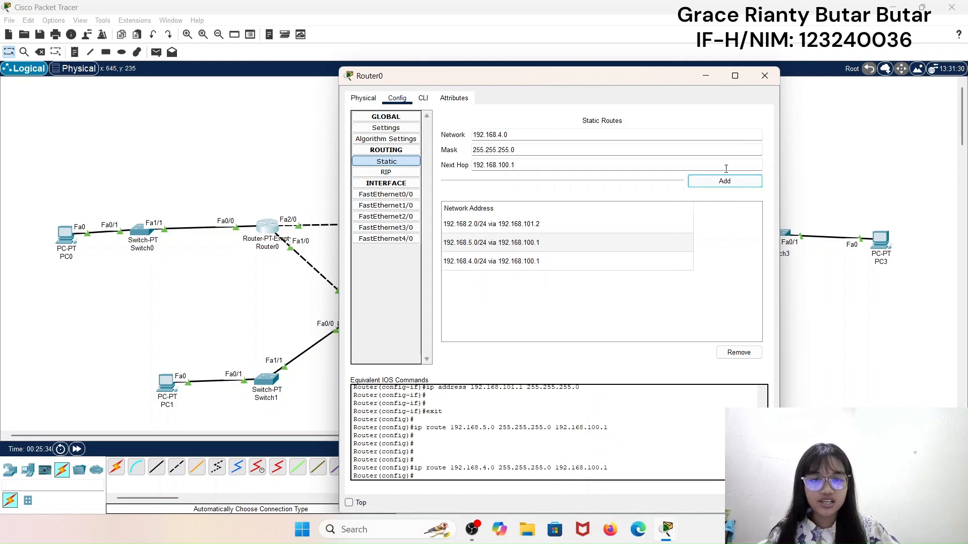
pyautogui.click(764, 76)
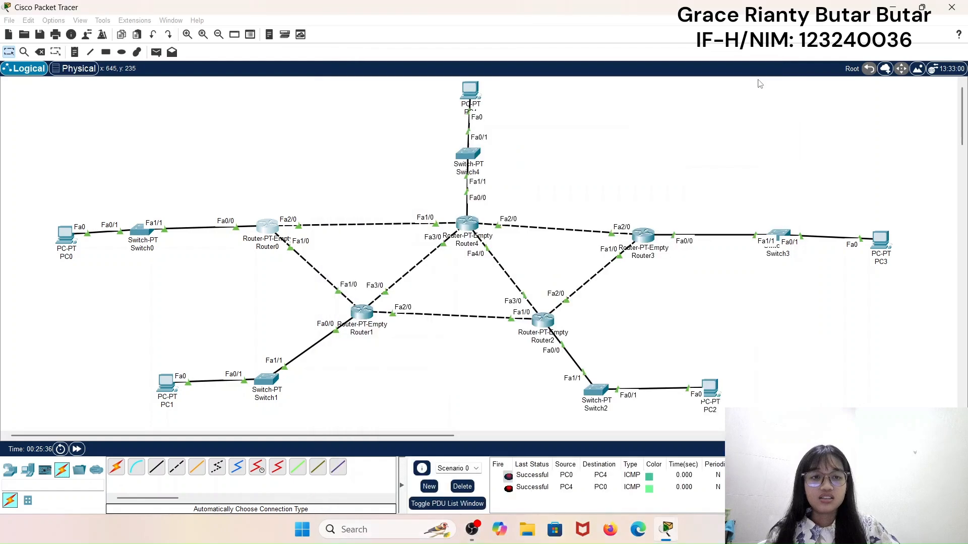
pyautogui.click(645, 236)
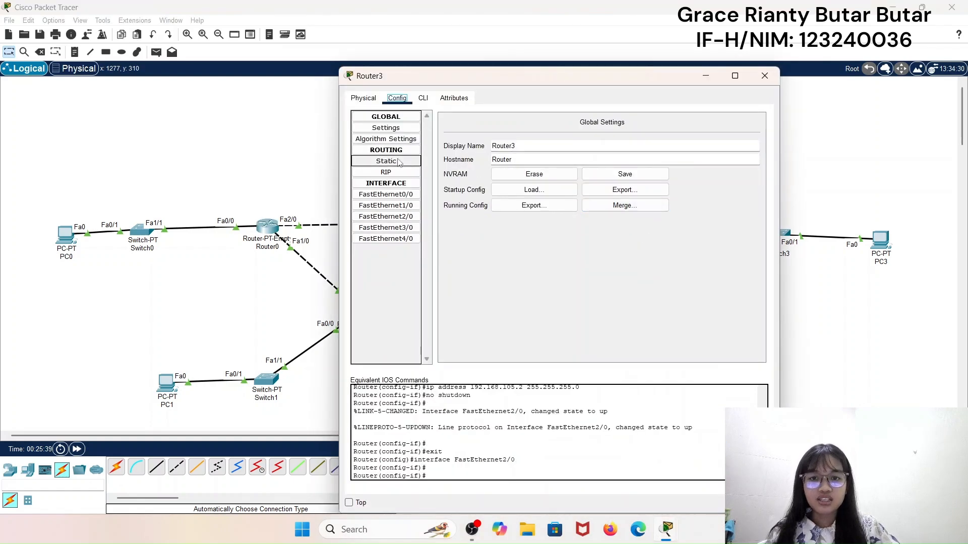
pyautogui.click(764, 75)
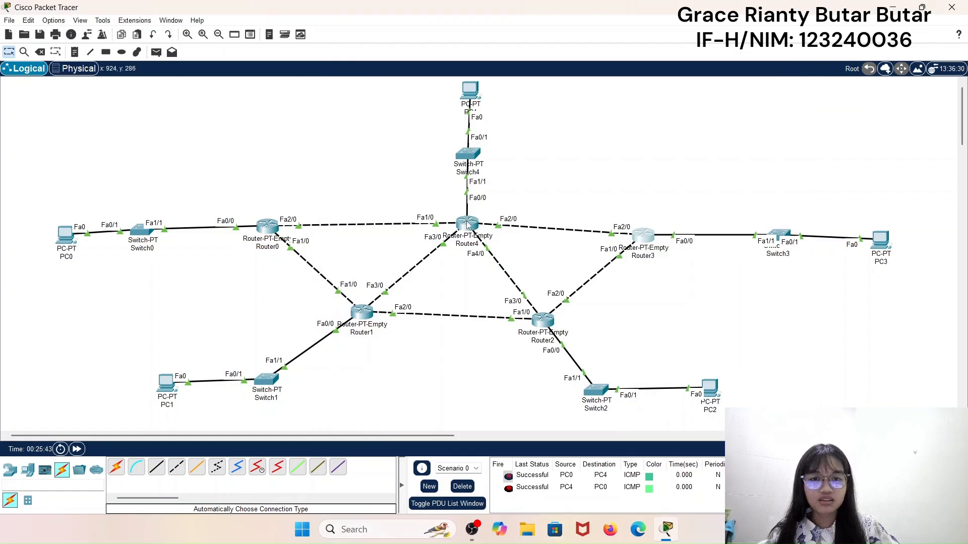
pyautogui.click(467, 225)
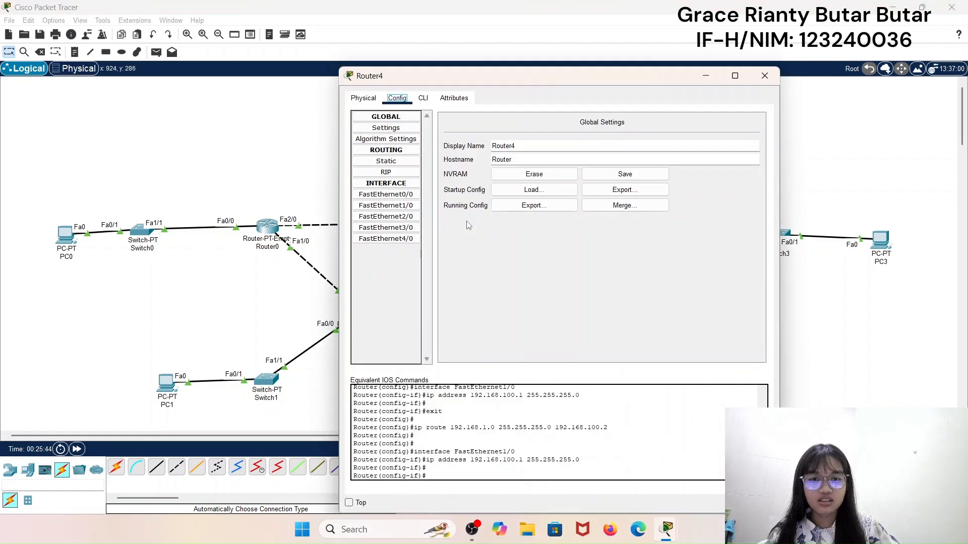
pyautogui.click(766, 75)
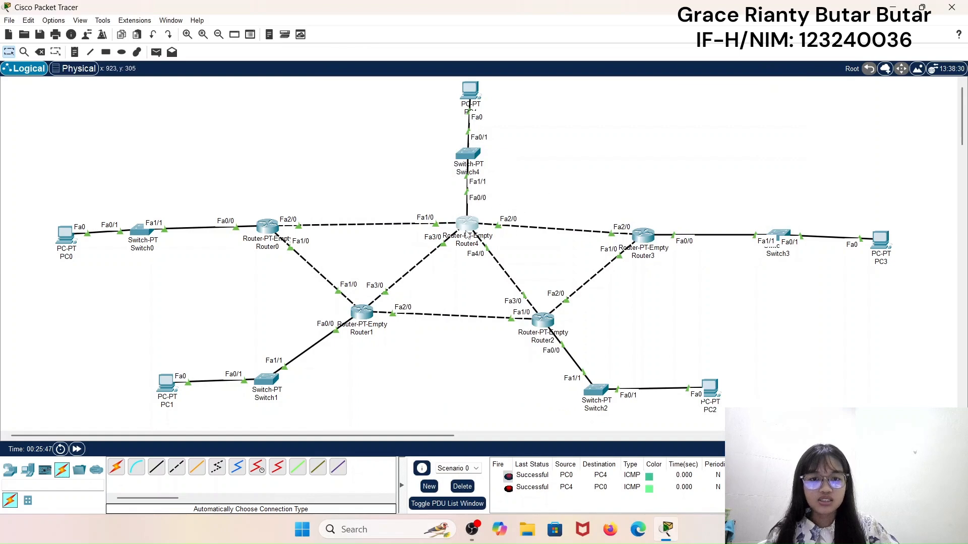
# - Copy the IPv4 address of Router4's FastEthernet2/0 interface and close the router's window
pyautogui.click(468, 225)
pyautogui.click(385, 216)
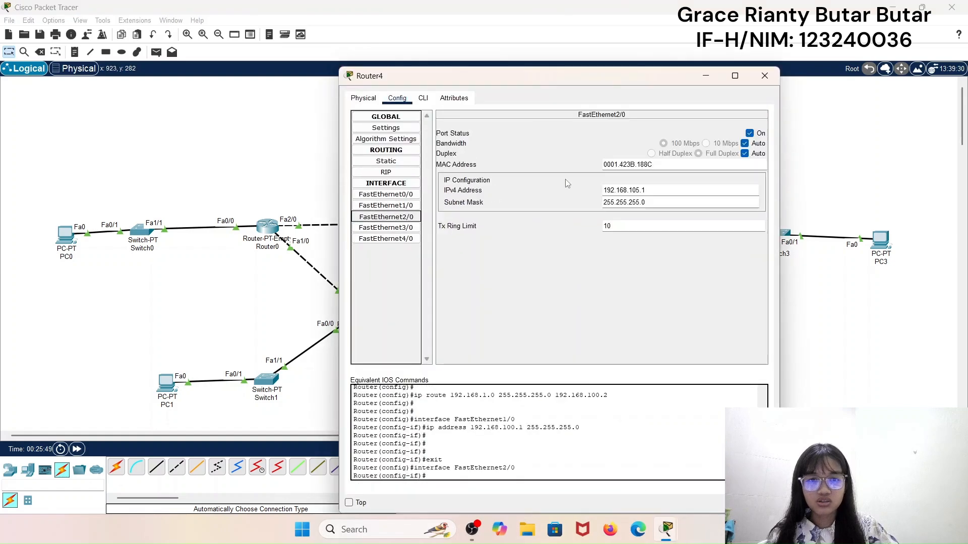
pyautogui.click(655, 190)
pyautogui.moveTo(655, 190); pyautogui.dragTo(603, 190)
pyautogui.hotkey('ctrl', 'c')
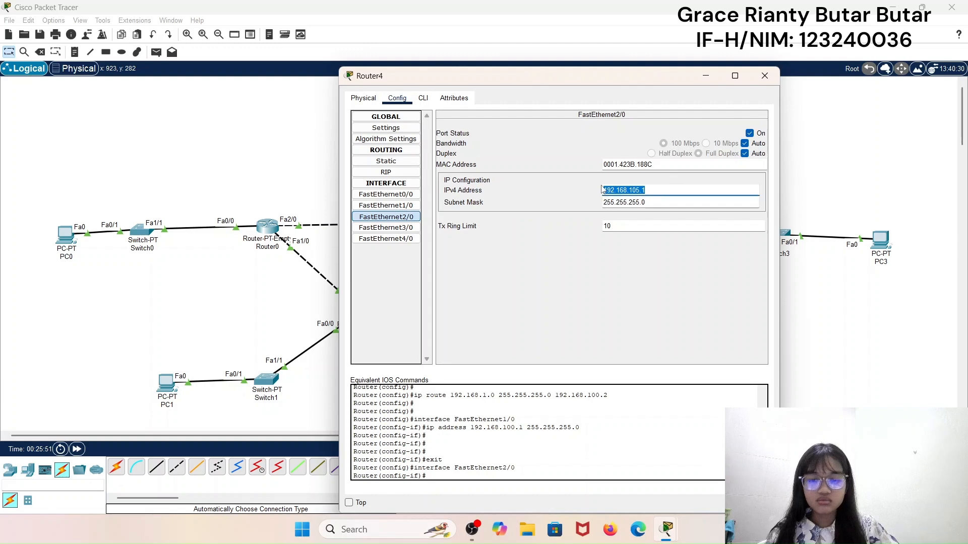
pyautogui.click(765, 75)
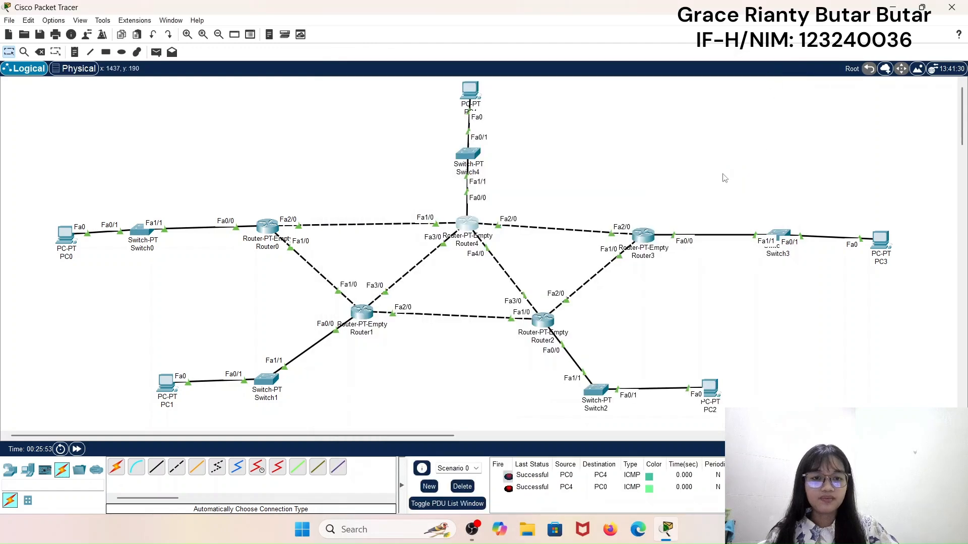
# - Add a static route on Router3 to network 192.168.1.0, mask 255.255.255.0, with next hop 192.168.105.1, and close its window
pyautogui.click(639, 251)
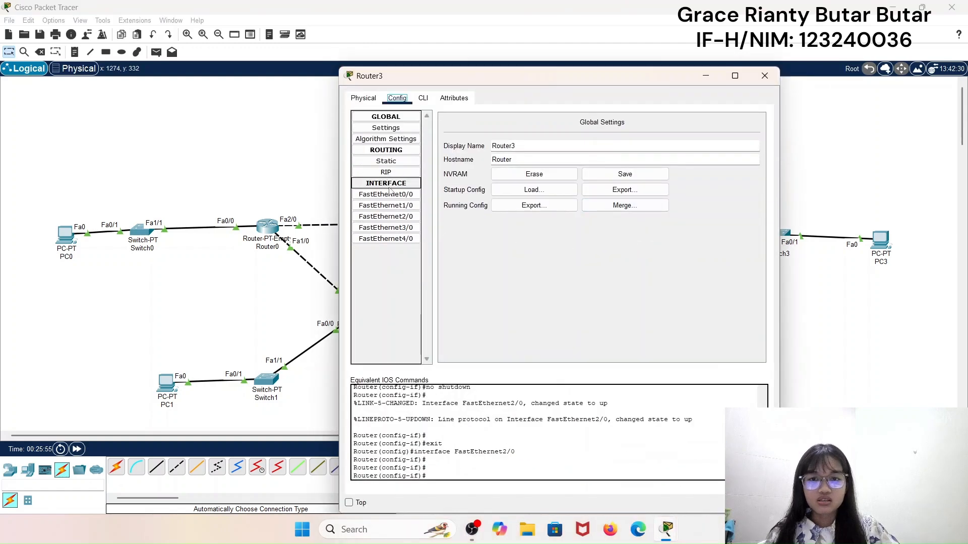
pyautogui.click(395, 161)
pyautogui.click(549, 167)
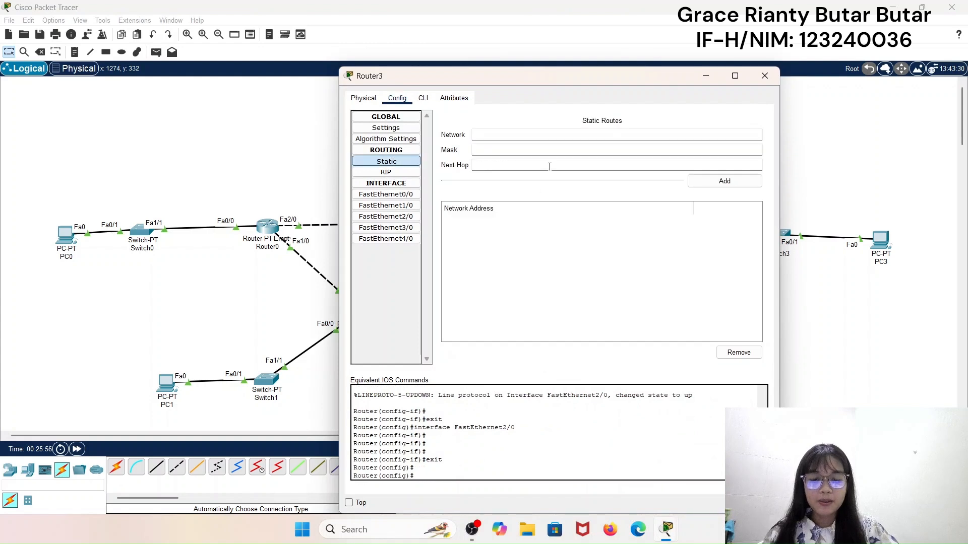
pyautogui.hotkey('ctrl', 'v')
pyautogui.click(543, 150)
pyautogui.write('2')
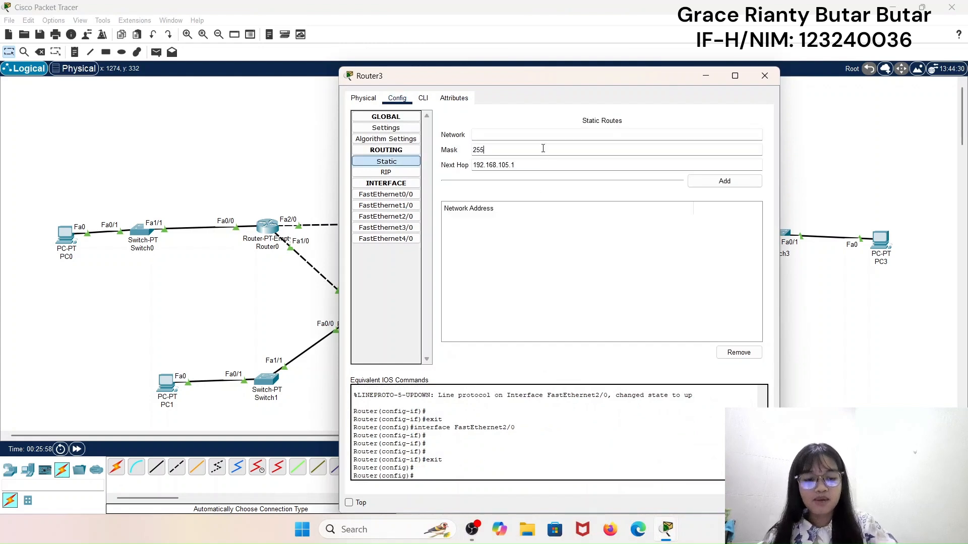
pyautogui.write('55.255.0')
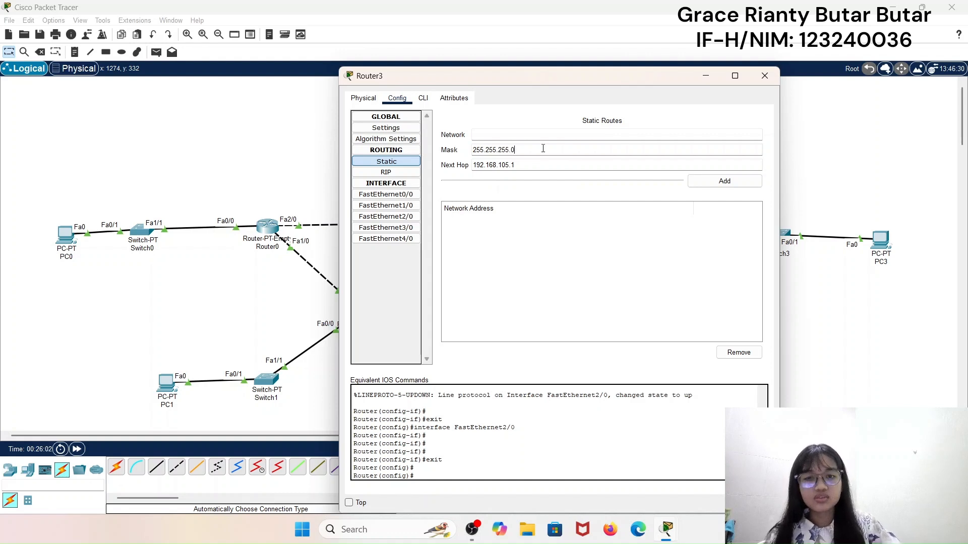
pyautogui.click(532, 135)
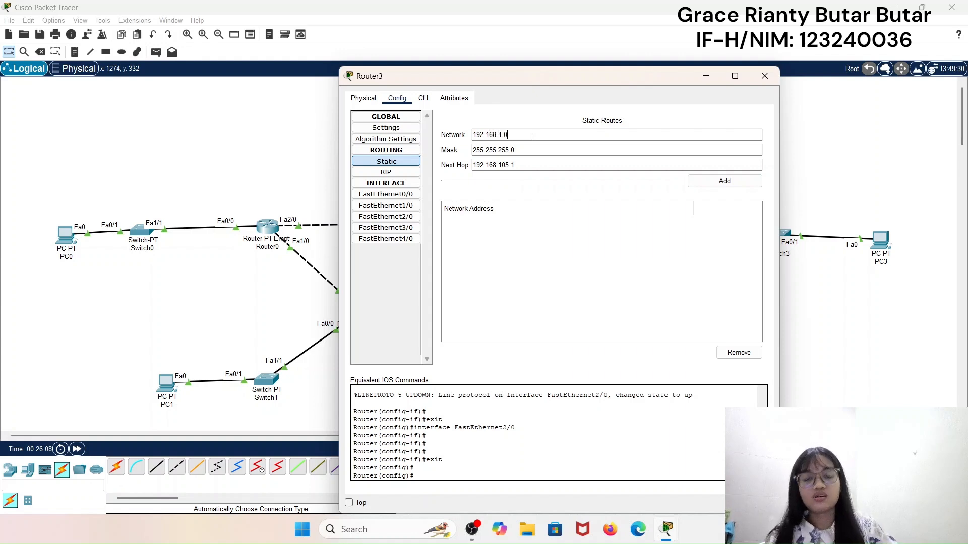
pyautogui.click(742, 187)
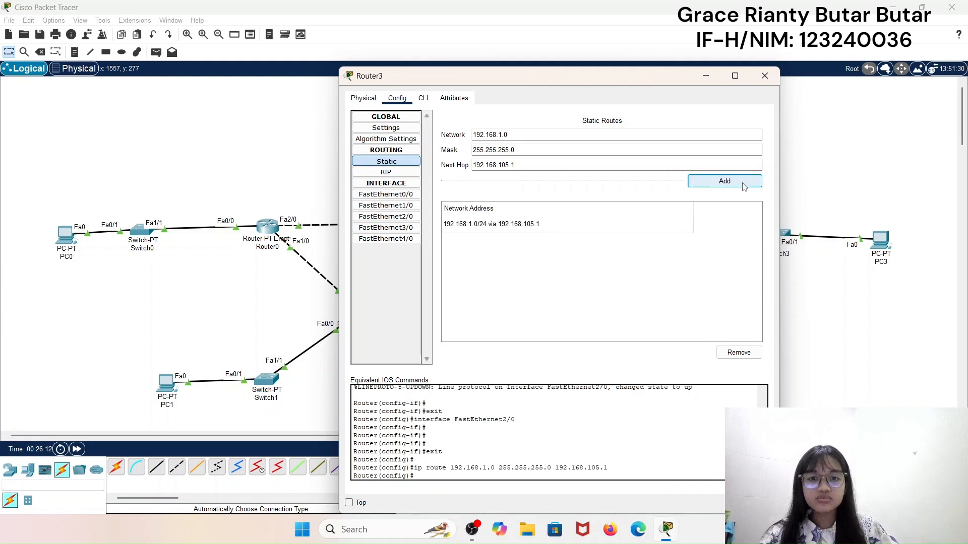
pyautogui.click(765, 76)
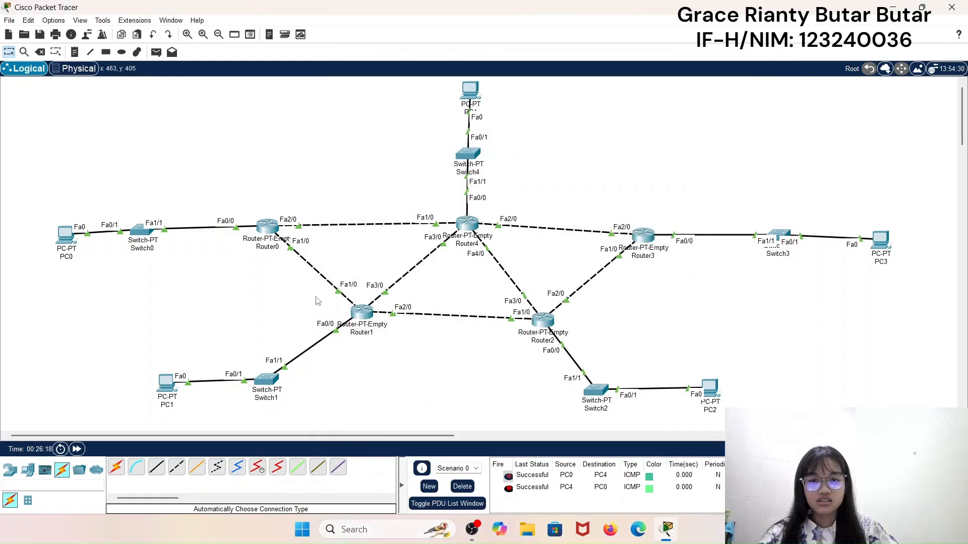
# - Test the connection with a simple PDU from PC0 to PC3
pyautogui.click(156, 51)
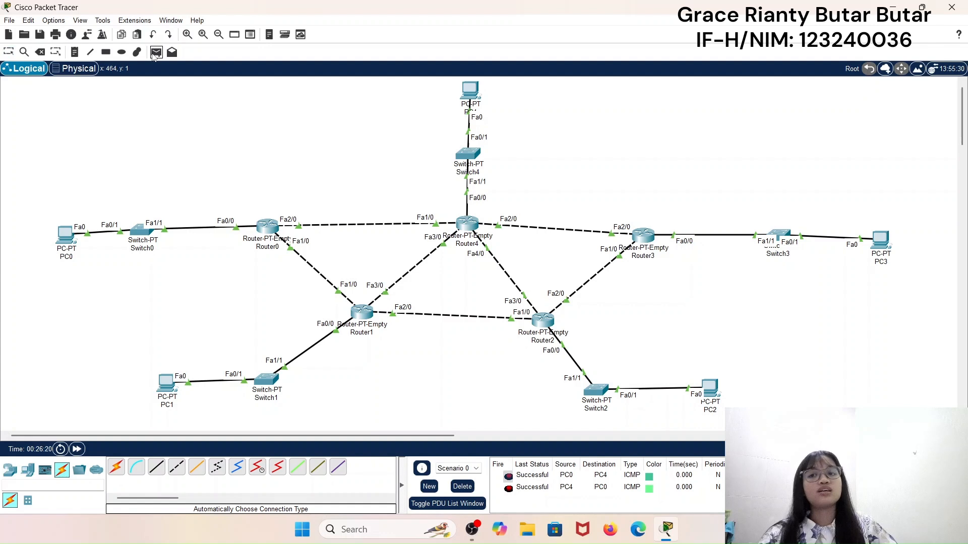
pyautogui.click(68, 237)
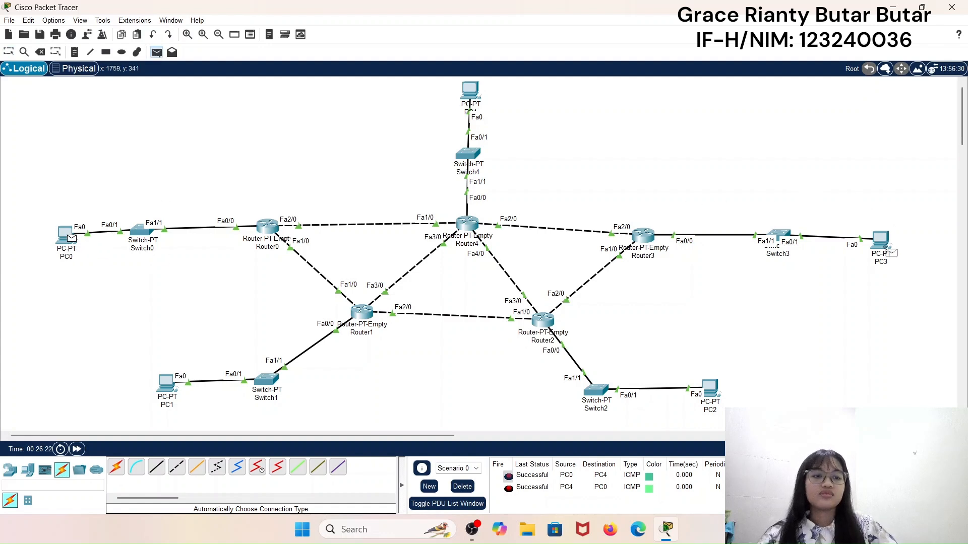
pyautogui.click(885, 249)
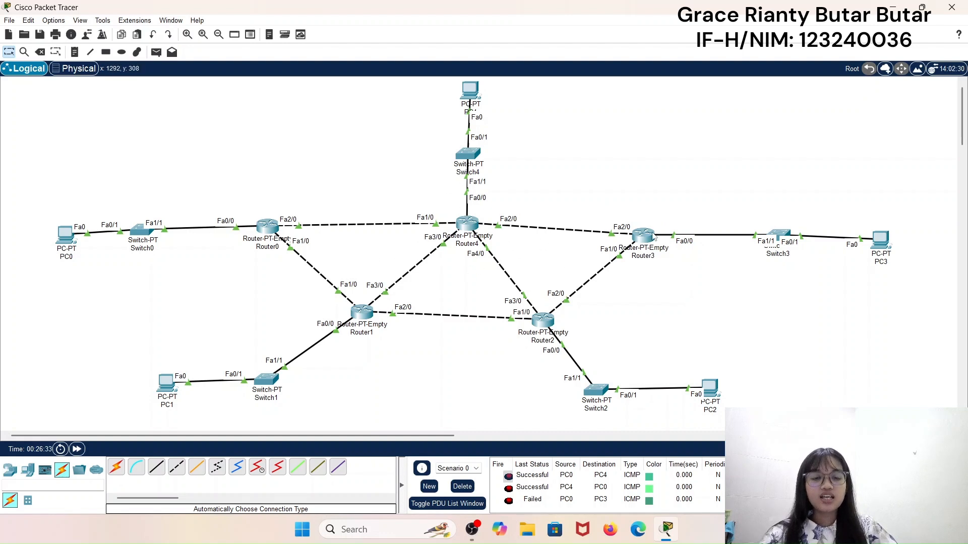
# - Copy the IPv4 address of Router4's FastEthernet2/0 interface for use as the basis of a next hop
pyautogui.moveTo(654, 237)
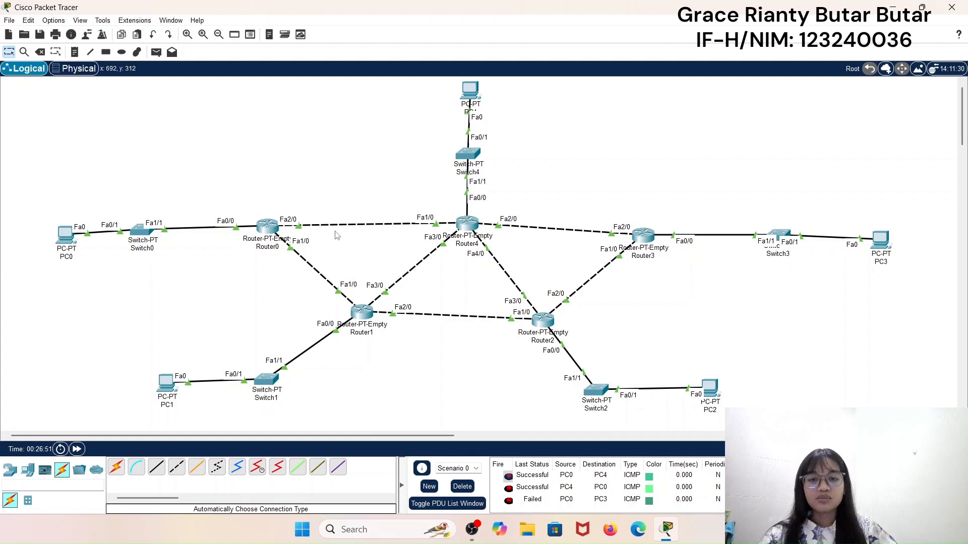
pyautogui.click(474, 227)
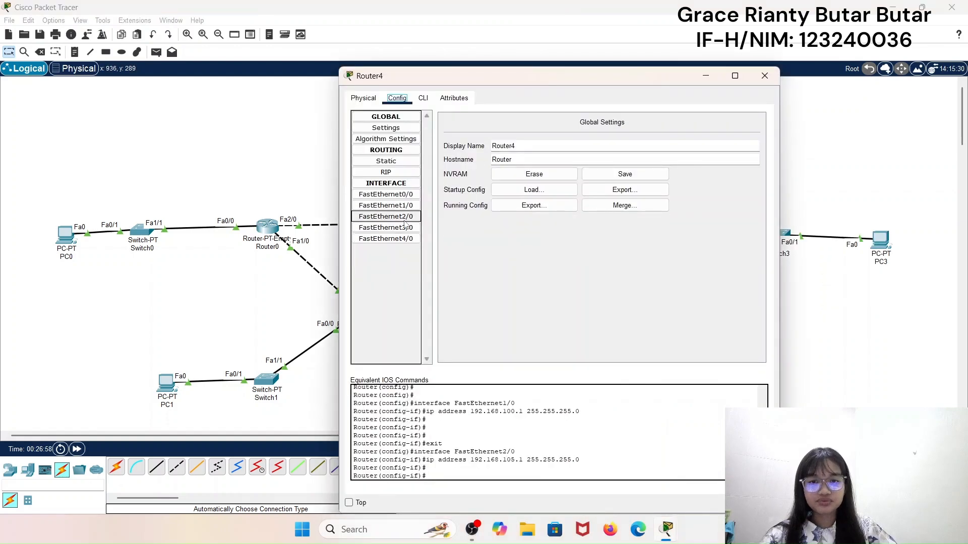
pyautogui.click(403, 220)
pyautogui.moveTo(679, 192); pyautogui.dragTo(613, 190)
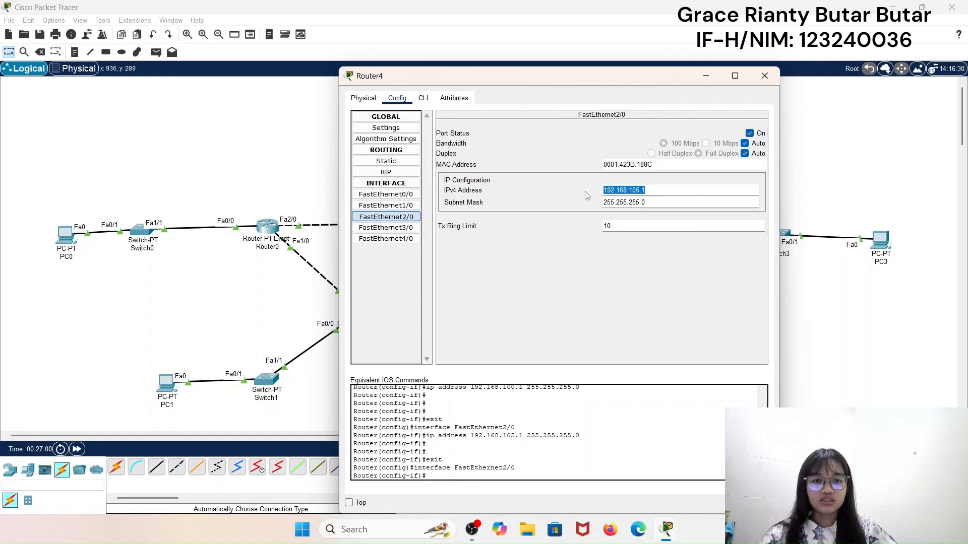
# - Add a static route on Router4 to network 192.168.4.0, mask 255.255.255.0, with next hop 192.168.105.2, and close its window
pyautogui.click(372, 161)
pyautogui.click(553, 134)
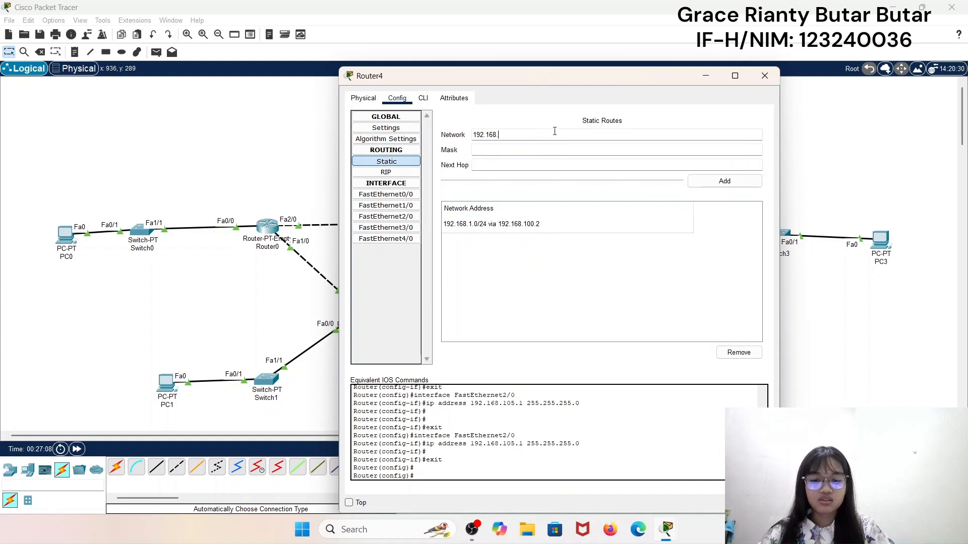
pyautogui.click(532, 150)
pyautogui.write('255.255.255.0')
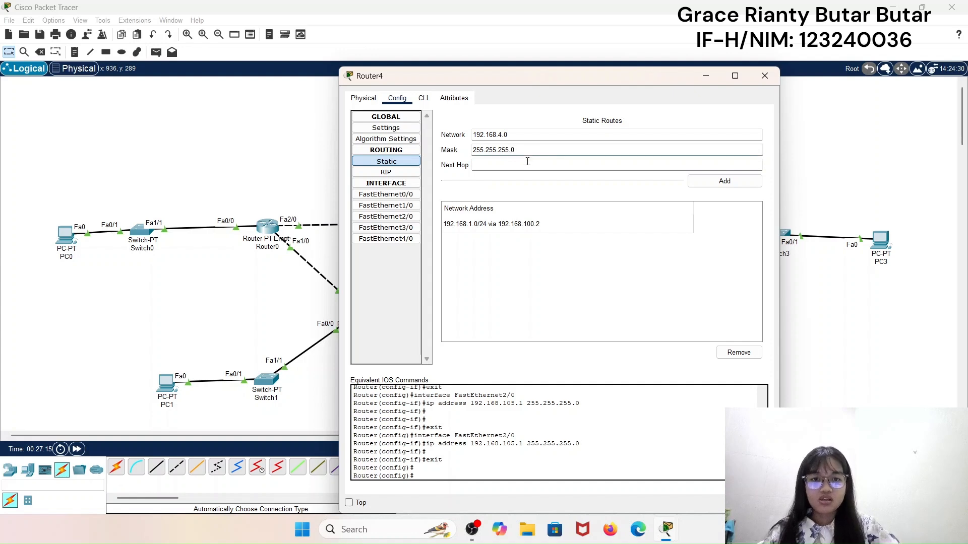
pyautogui.click(528, 161)
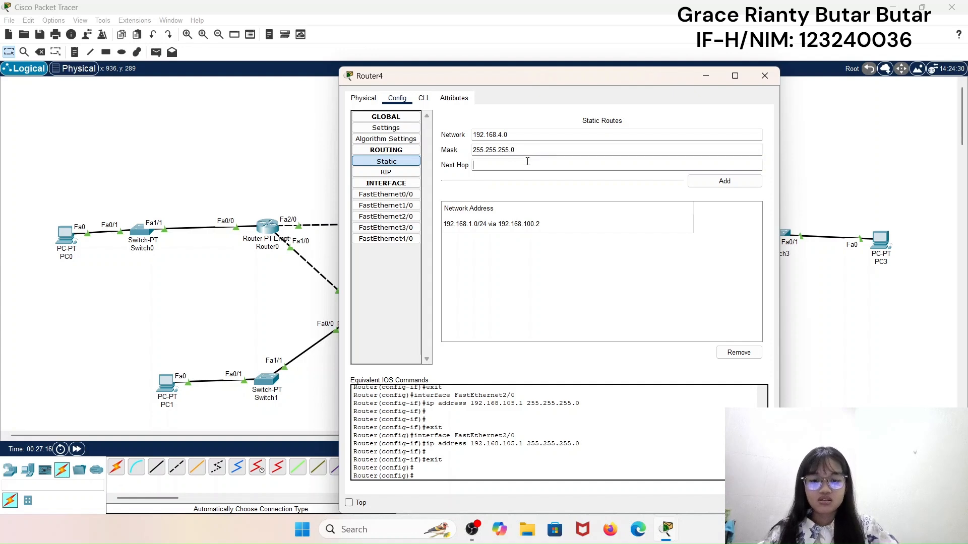
pyautogui.write('192.168.105.1')
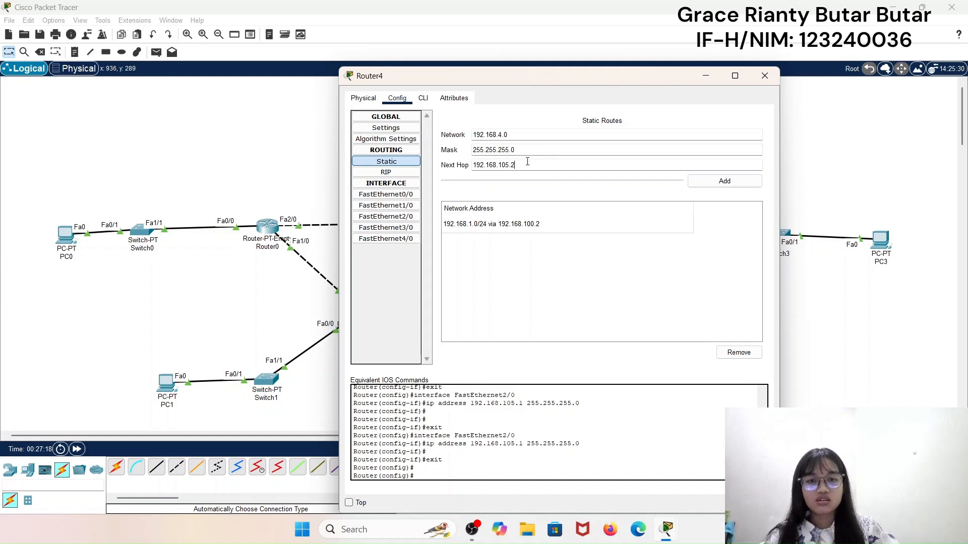
pyautogui.click(746, 186)
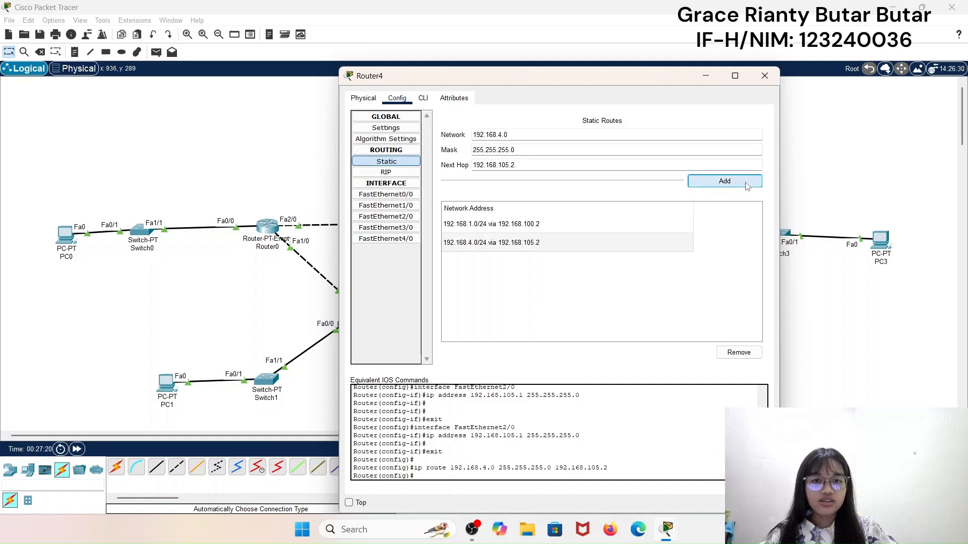
pyautogui.click(765, 75)
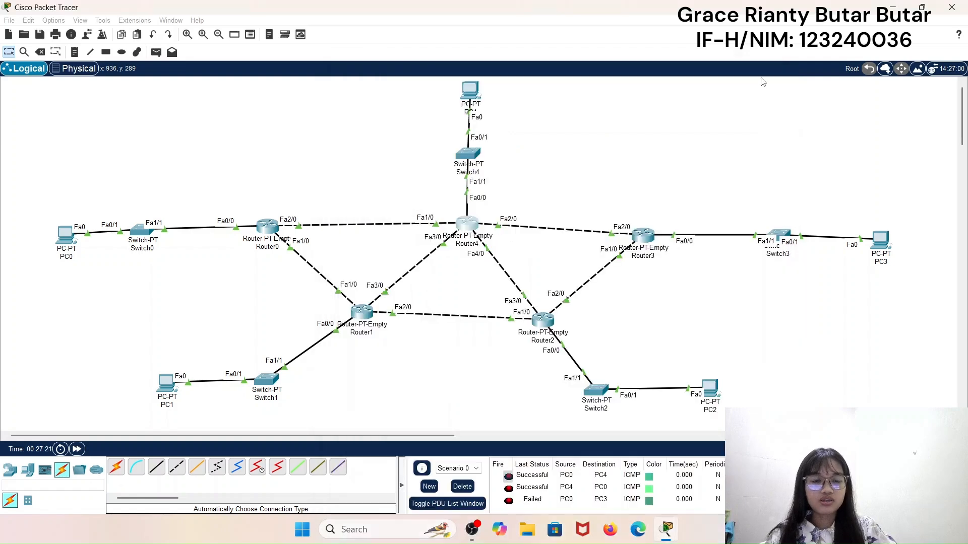
# - Add a static route on Router3 to network 192.168.5.0, mask 255.255.255.0, with next hop 192.168.105.1, and close its window
pyautogui.click(643, 234)
pyautogui.click(396, 160)
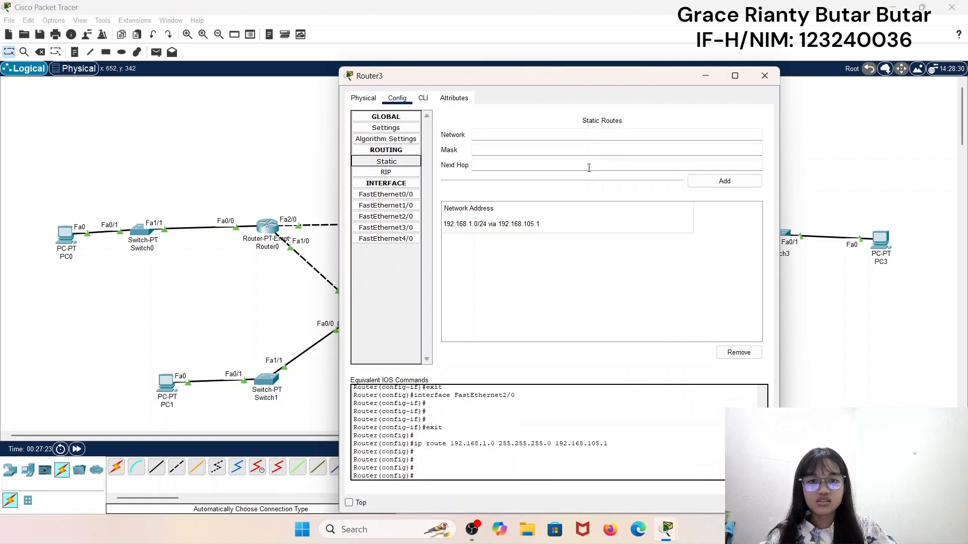
pyautogui.click(589, 166)
pyautogui.write('192.168.105.1')
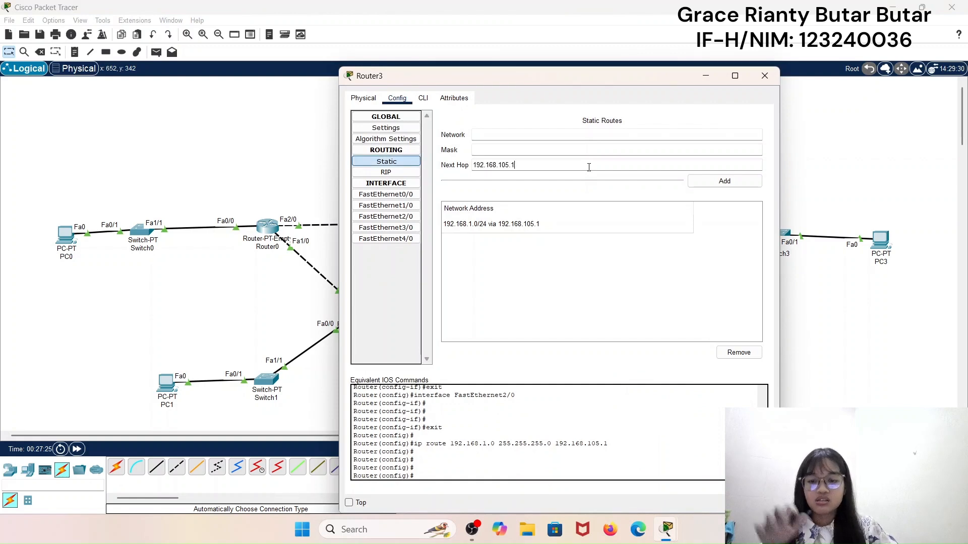
pyautogui.click(476, 146)
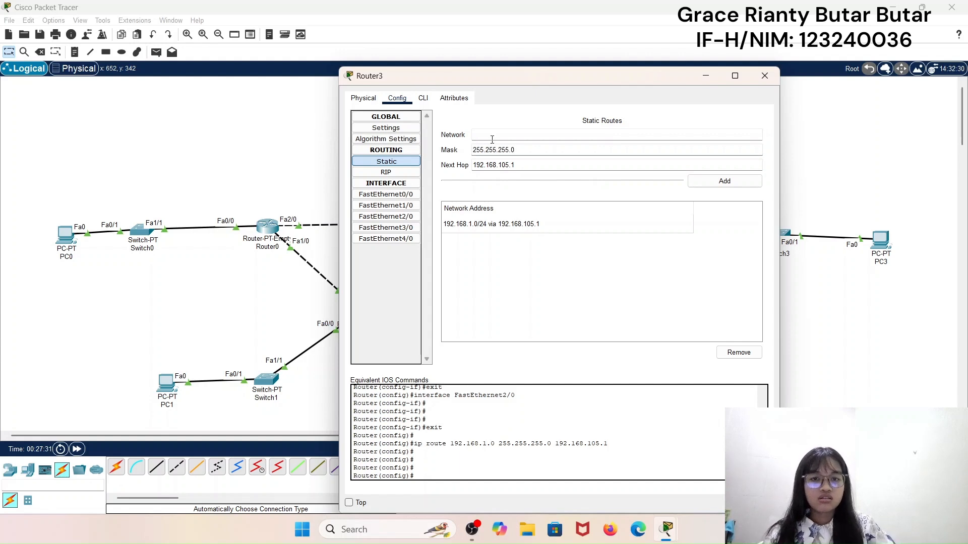
pyautogui.click(494, 134)
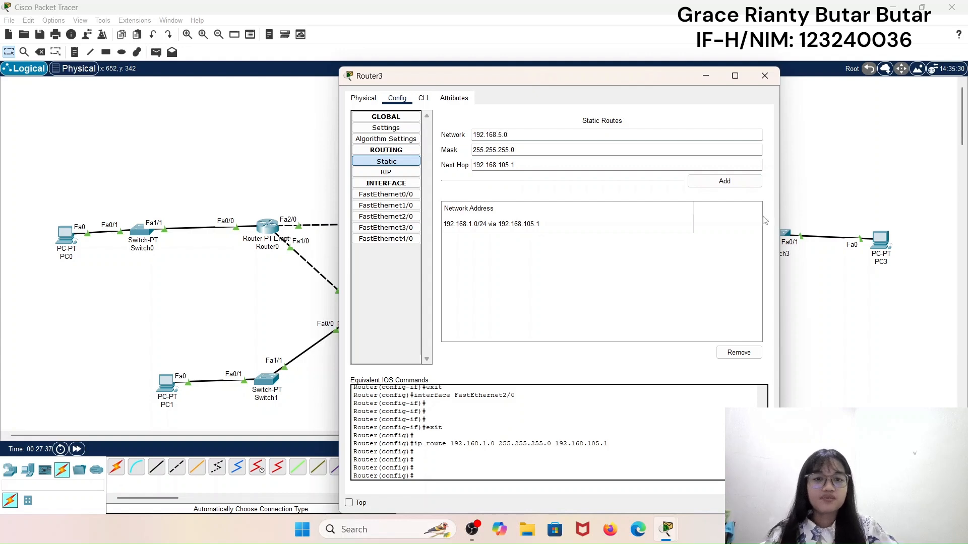
pyautogui.click(736, 182)
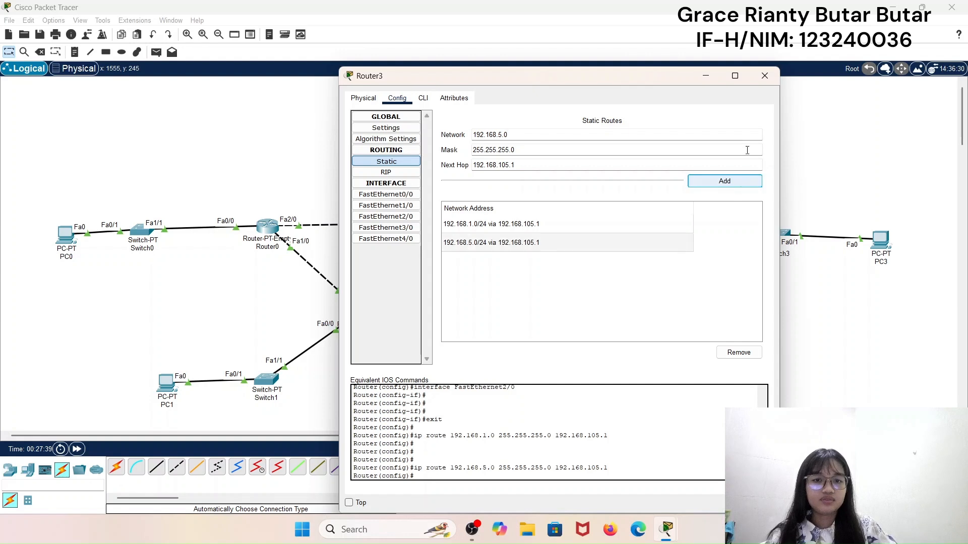
pyautogui.click(764, 76)
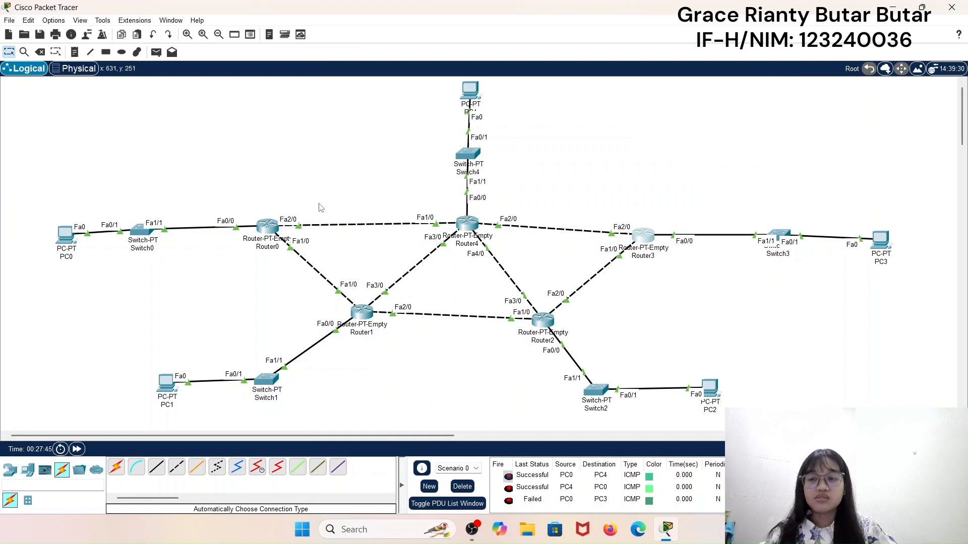
# - Send a simple PDU from PC4 to PC3 and check its entry in the PDU list
pyautogui.click(157, 52)
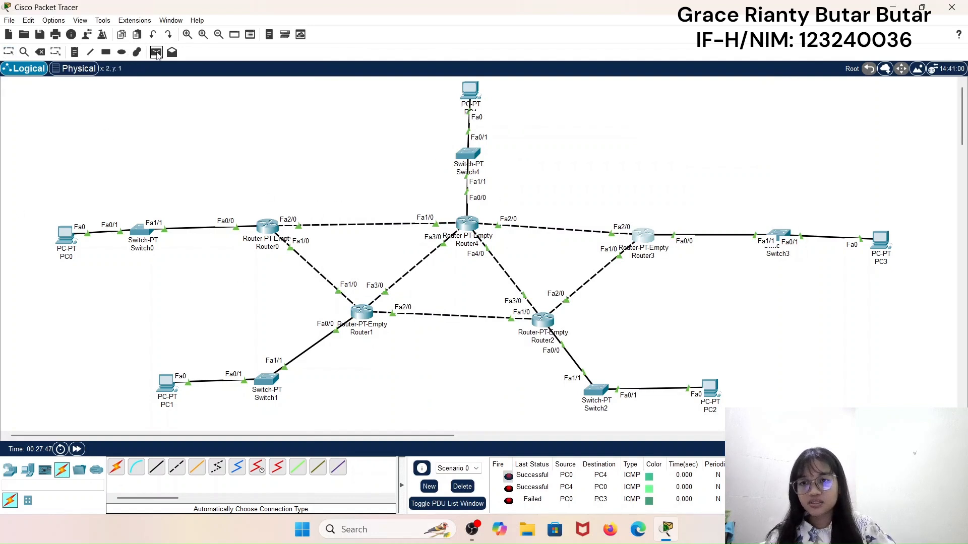
pyautogui.click(473, 86)
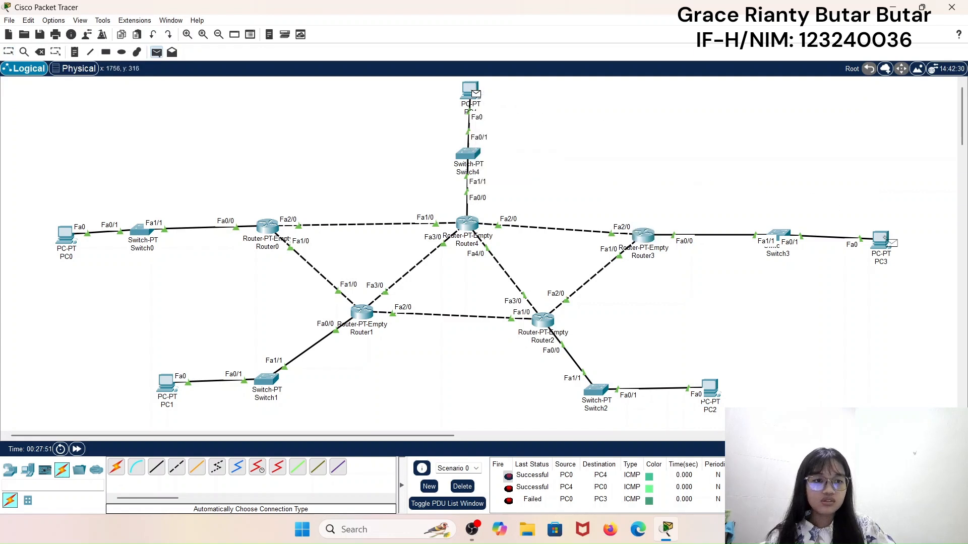
pyautogui.click(883, 245)
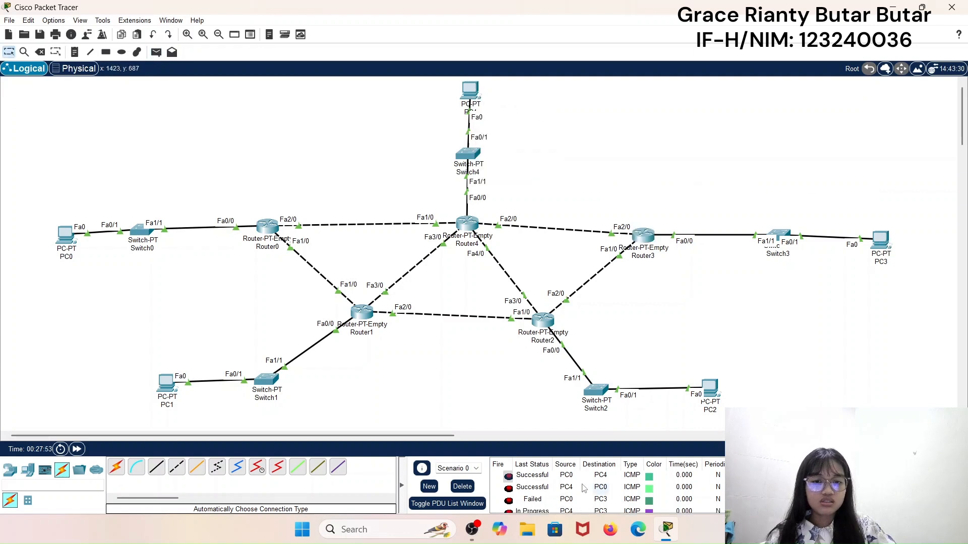
pyautogui.scroll(-1, 575, 512)
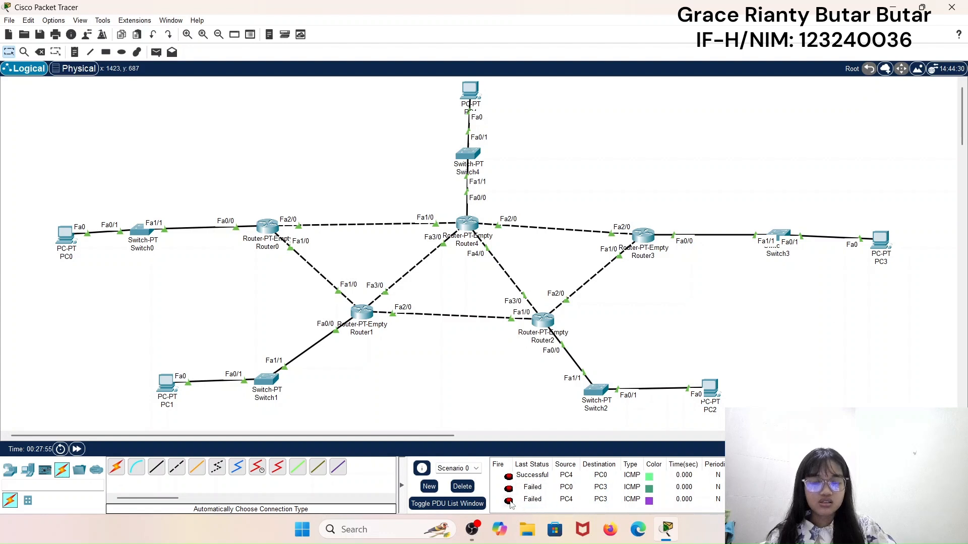
# - Fire the PC4-to-PC3 PDU again and delete the failed PC0-to-PC3 PDU from the list
pyautogui.click(508, 500)
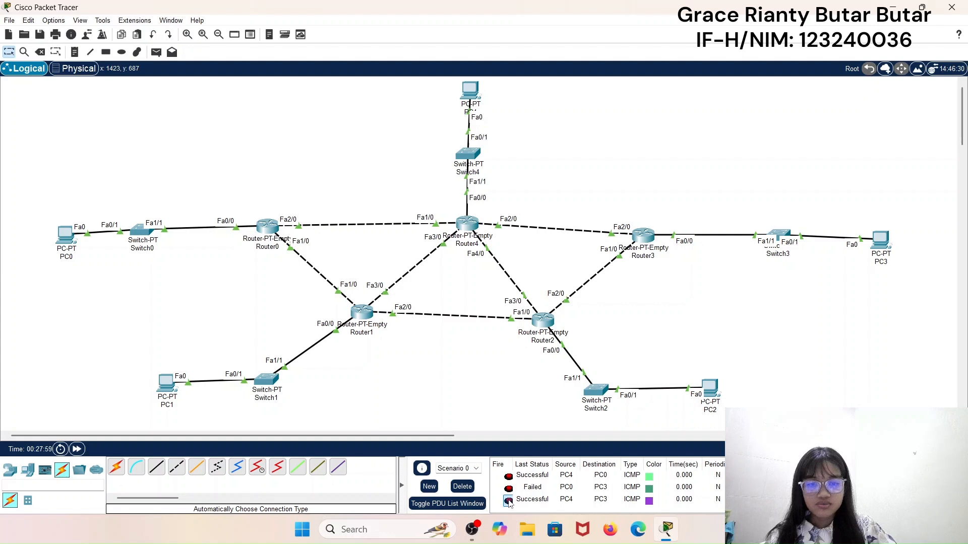
pyautogui.click(508, 500)
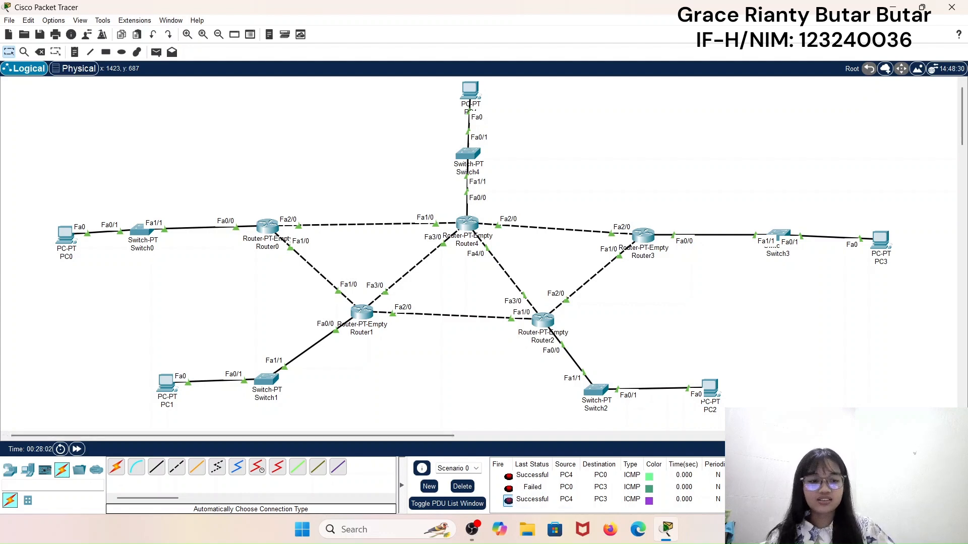
pyautogui.doubleClick(799, 487)
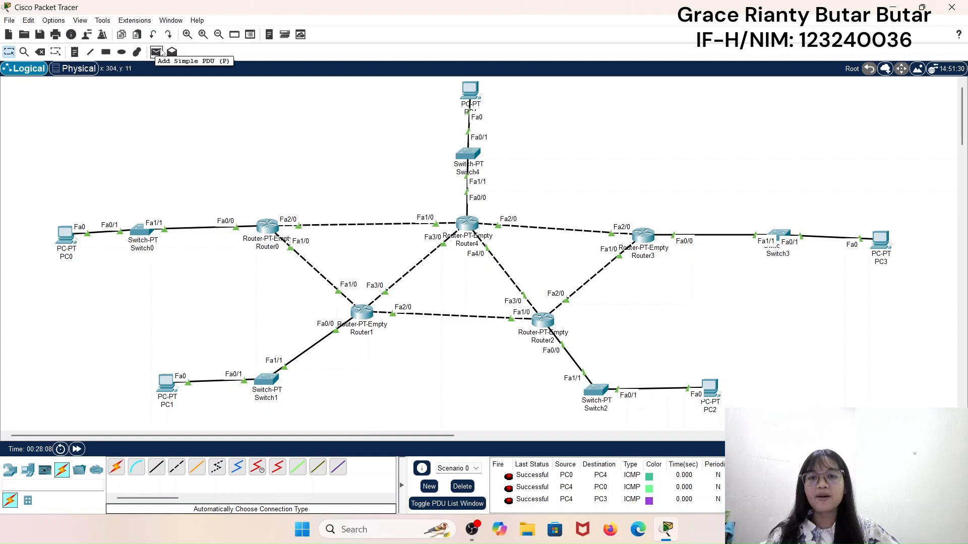
# - Send a second simple PDU from PC4 to PC3 and check its status in the PDU list
pyautogui.click(155, 56)
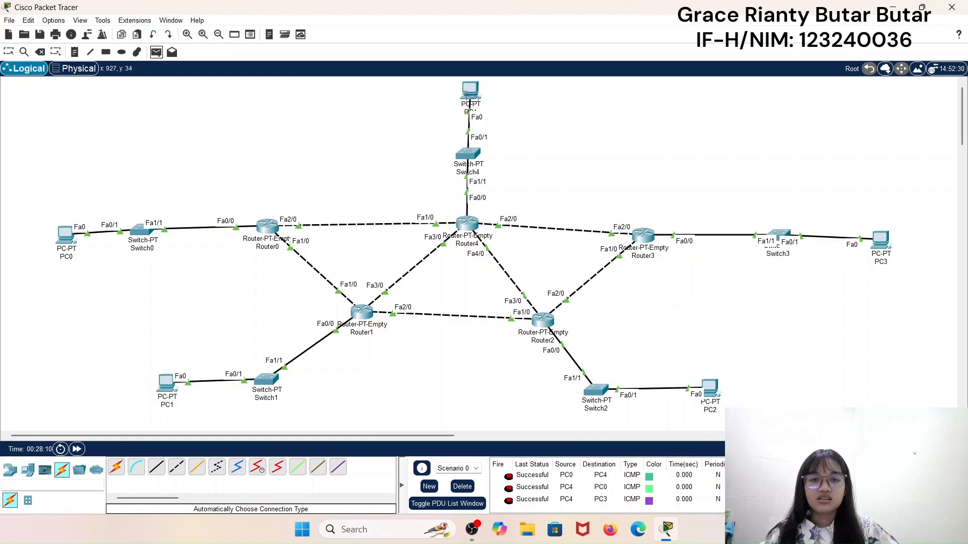
pyautogui.click(471, 91)
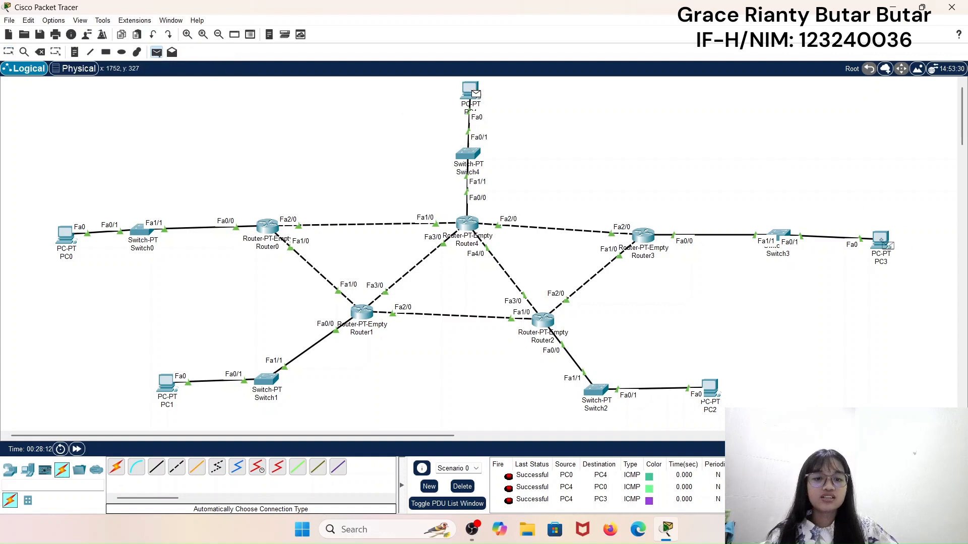
pyautogui.click(880, 240)
pyautogui.scroll(-1, 631, 481)
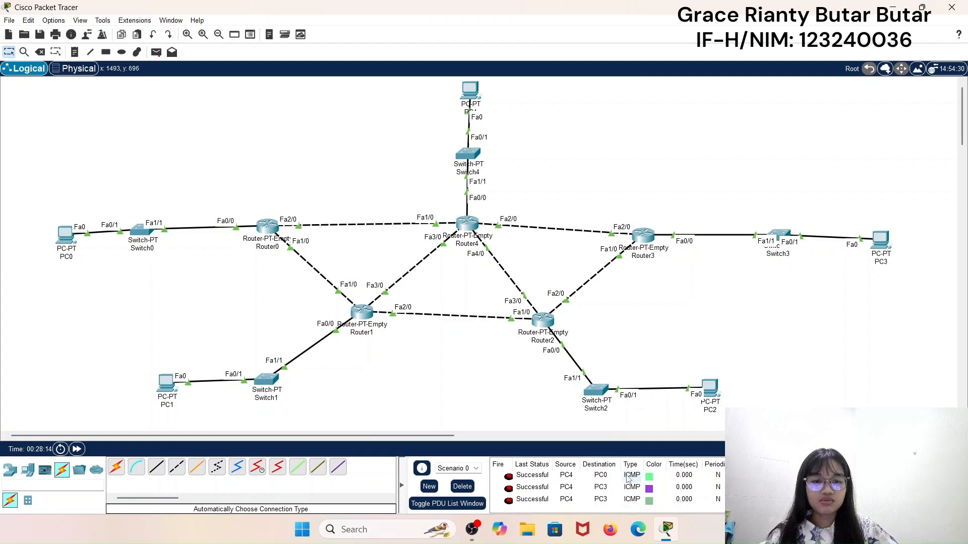
# - Delete all existing PDUs from the PDU list of Scenario 0
pyautogui.scroll(1, 631, 481)
pyautogui.scroll(-1, 631, 481)
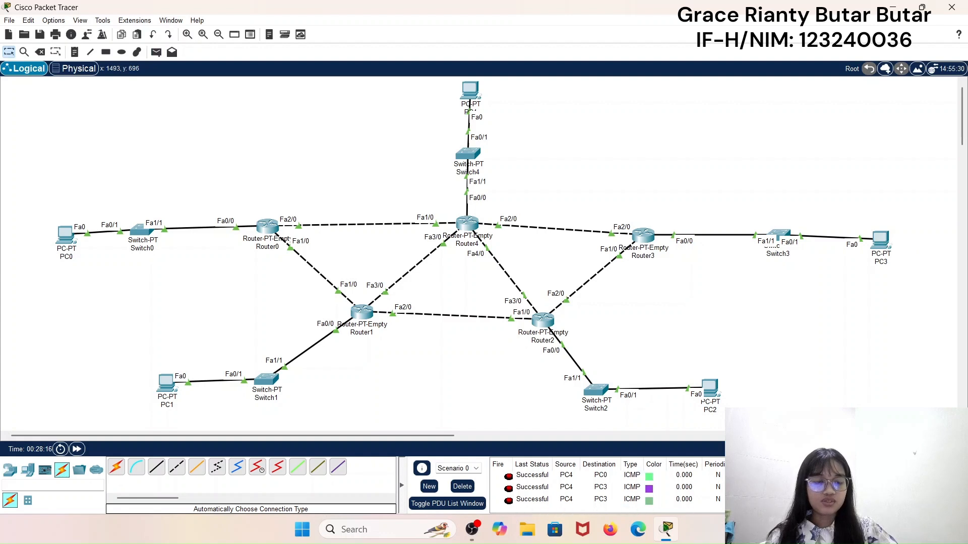
pyautogui.doubleClick(812, 487)
pyautogui.doubleClick(812, 487)
pyautogui.doubleClick(812, 488)
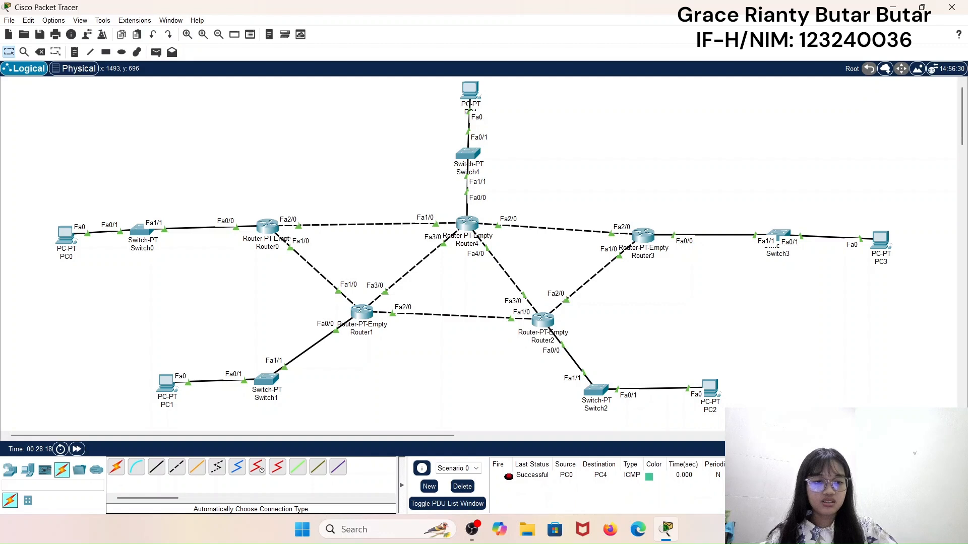
pyautogui.doubleClick(812, 487)
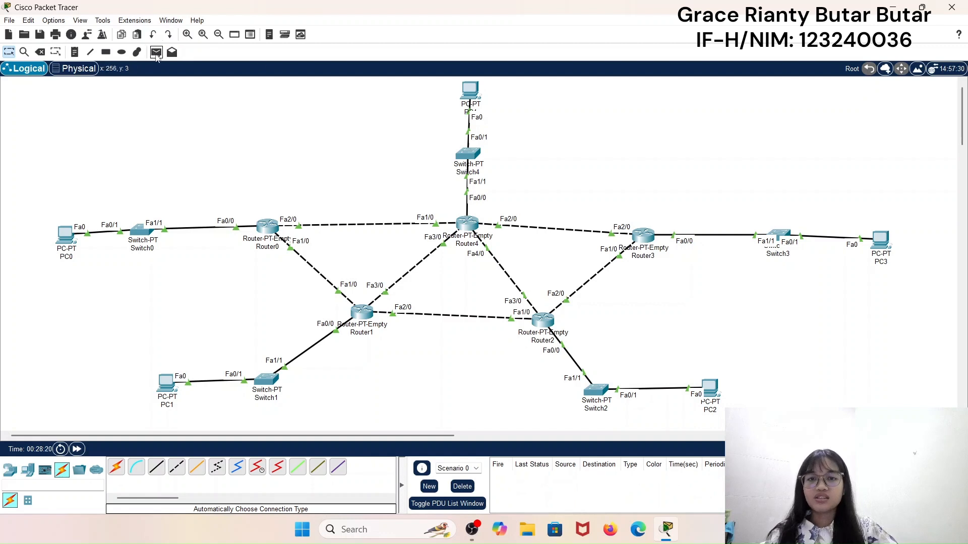
# - Send a simple PDU from PC4 to PC3 and another from PC3 back to PC4
pyautogui.click(157, 52)
pyautogui.click(473, 91)
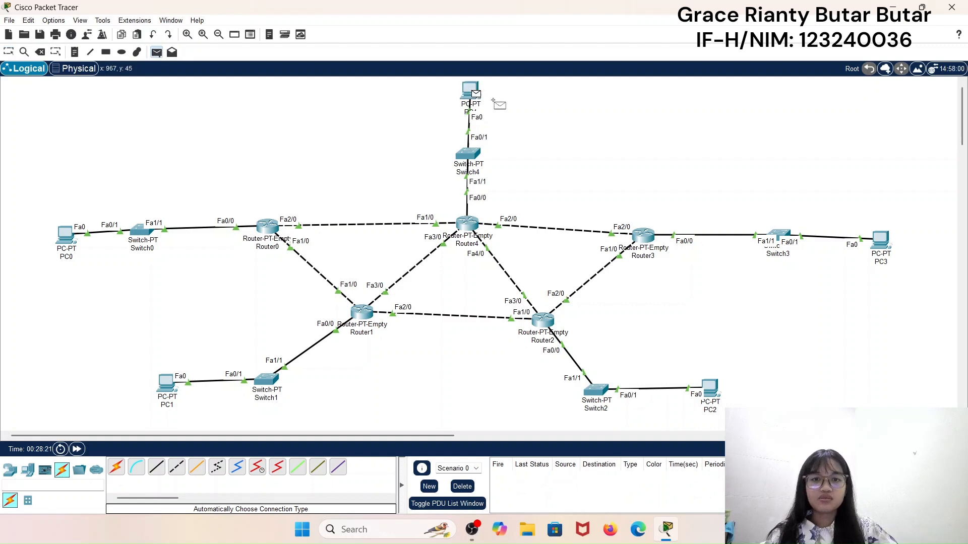
pyautogui.click(882, 241)
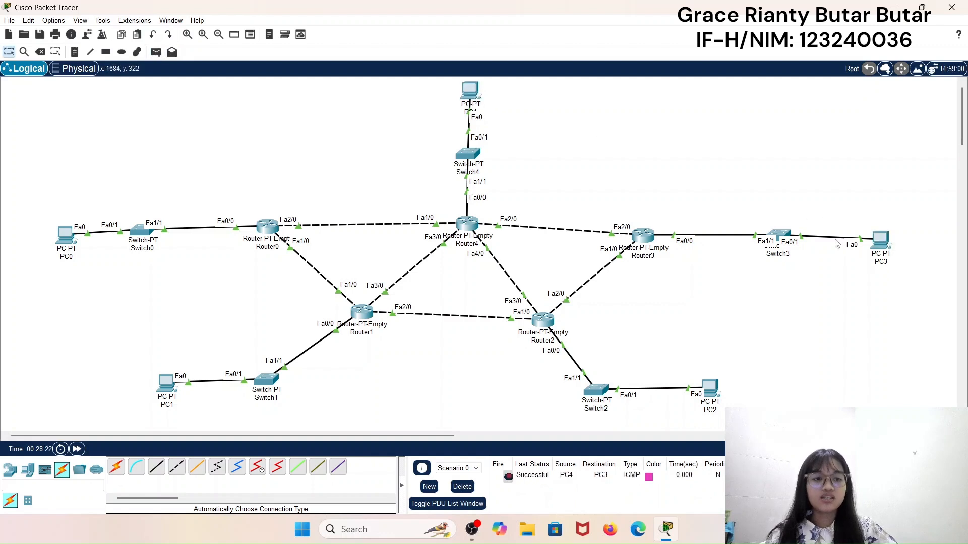
pyautogui.click(157, 52)
pyautogui.click(882, 242)
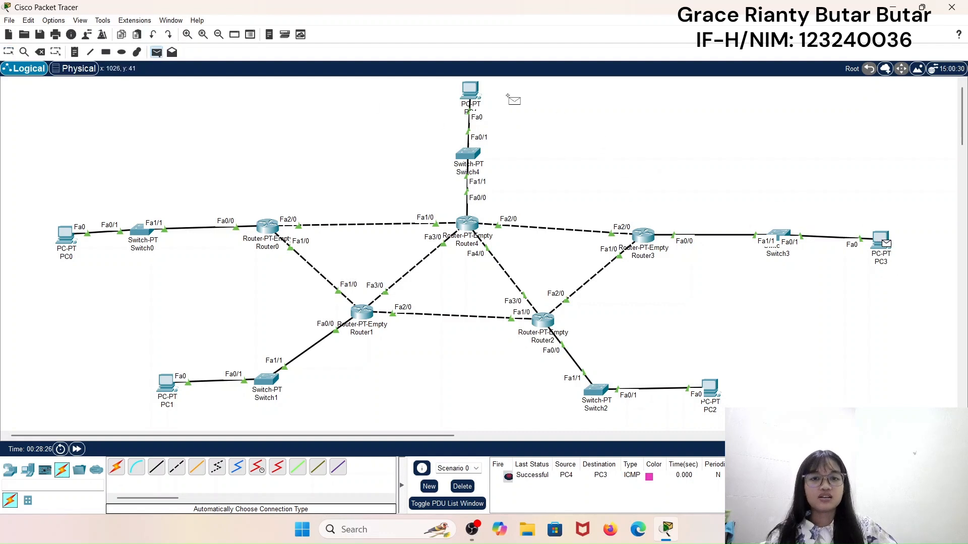
pyautogui.click(469, 92)
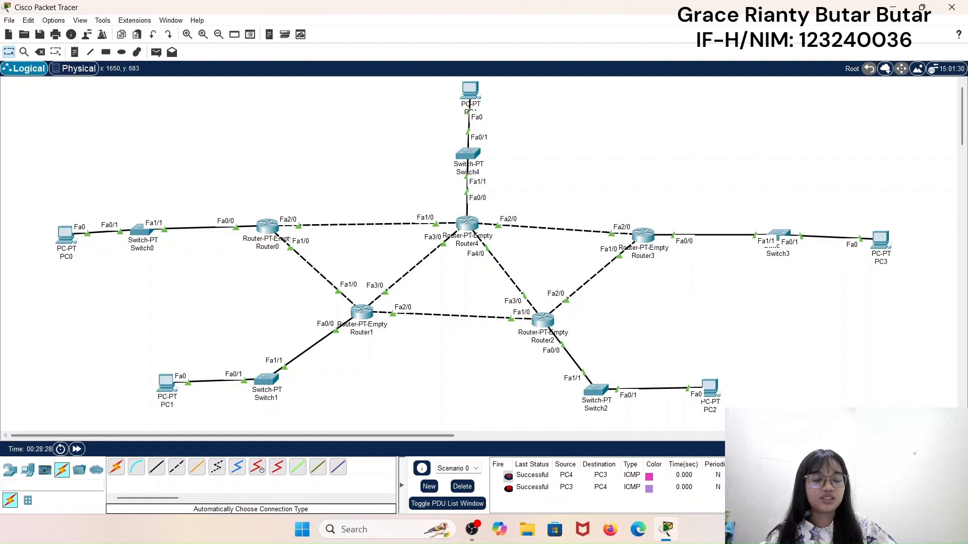
# - Play the PC4–PC3 PDUs in simulation mode, follow them to their destinations, and return to realtime mode
pyautogui.click(941, 449)
pyautogui.click(885, 317)
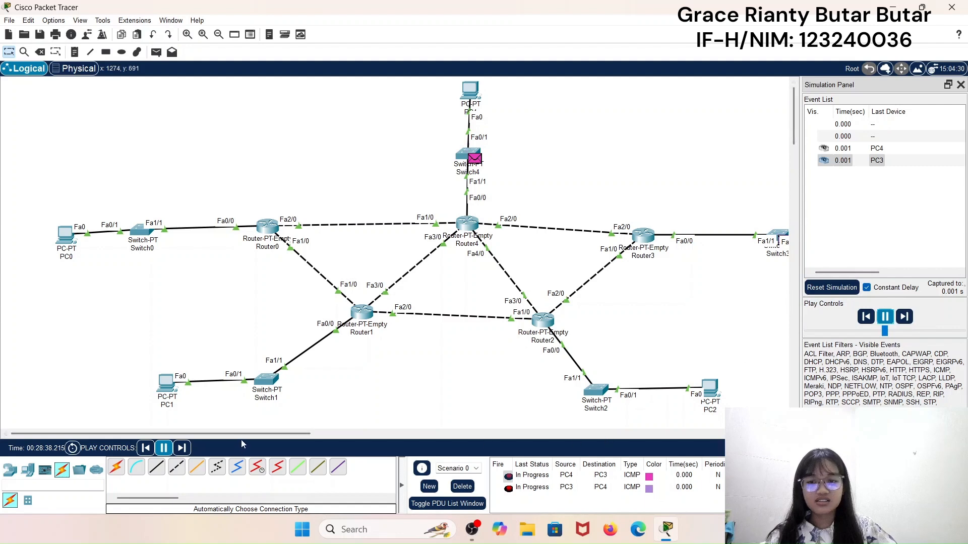
pyautogui.moveTo(242, 433); pyautogui.dragTo(312, 434)
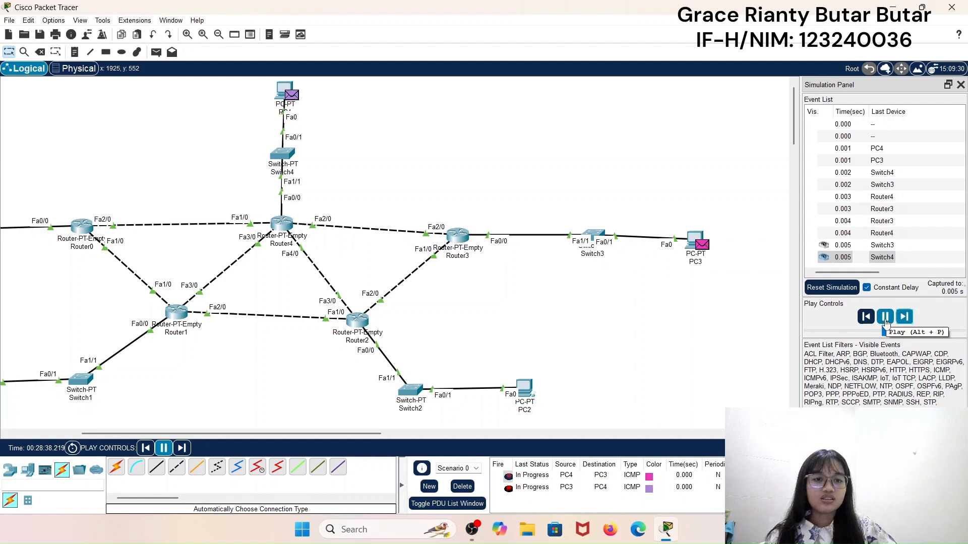
pyautogui.click(885, 318)
pyautogui.click(884, 448)
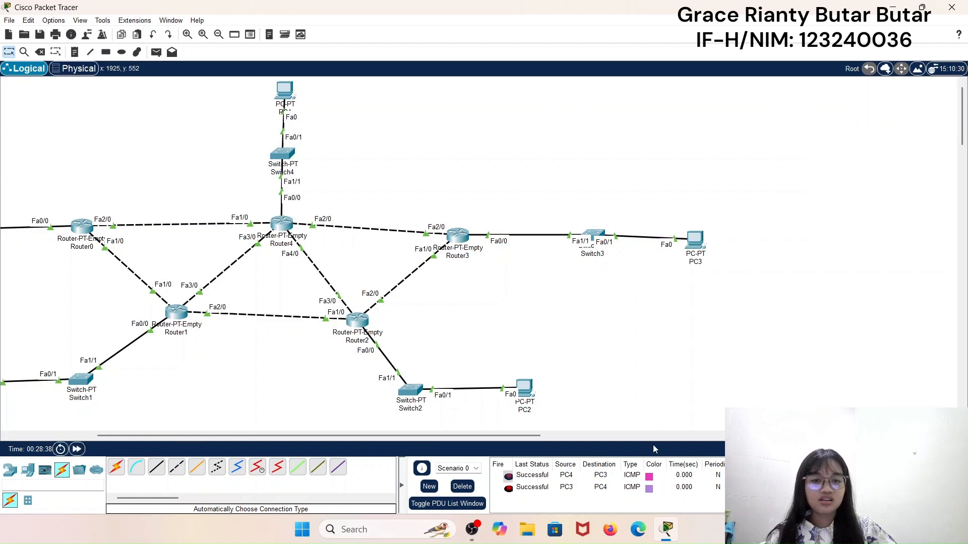
pyautogui.moveTo(392, 436); pyautogui.dragTo(305, 439)
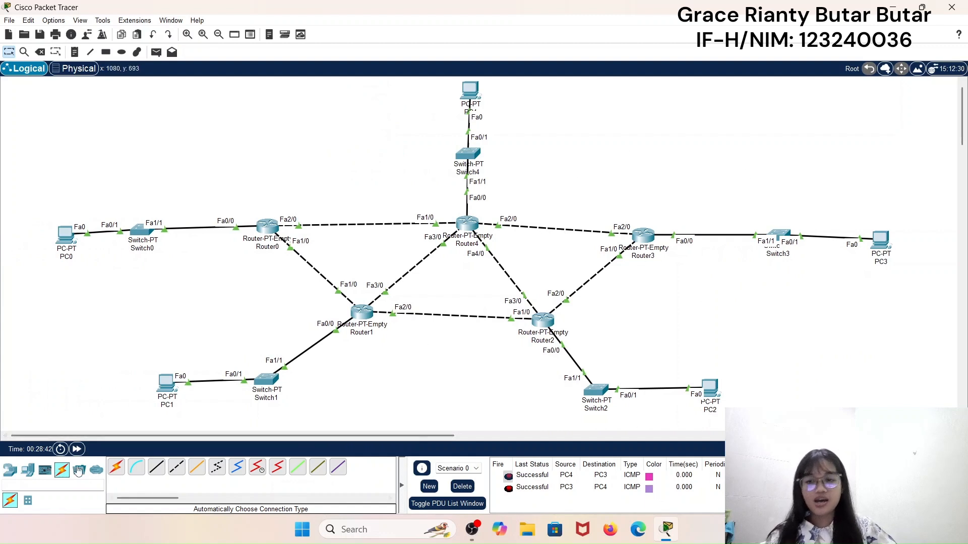
# - Send a simple PDU from PC0 to PC3 and check its status in the PDU list
pyautogui.click(156, 52)
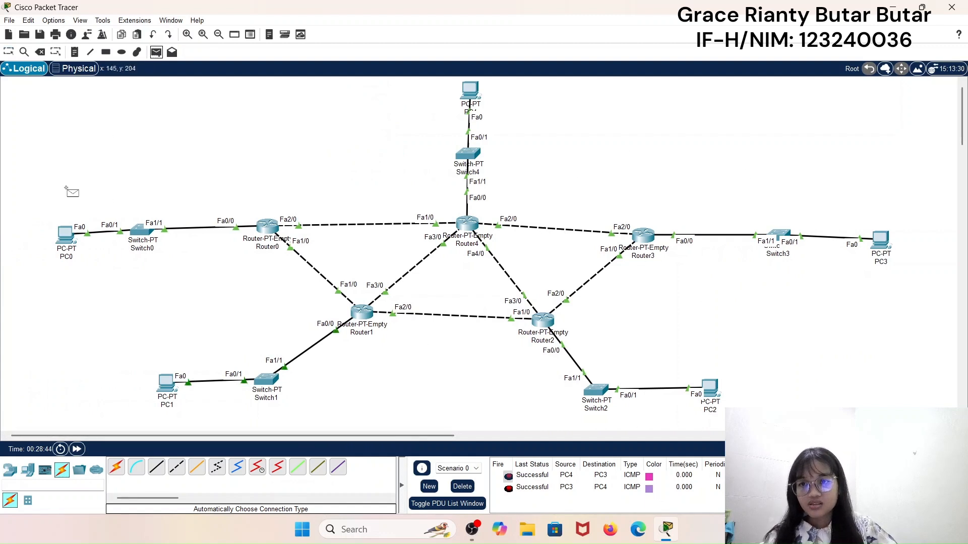
pyautogui.click(73, 245)
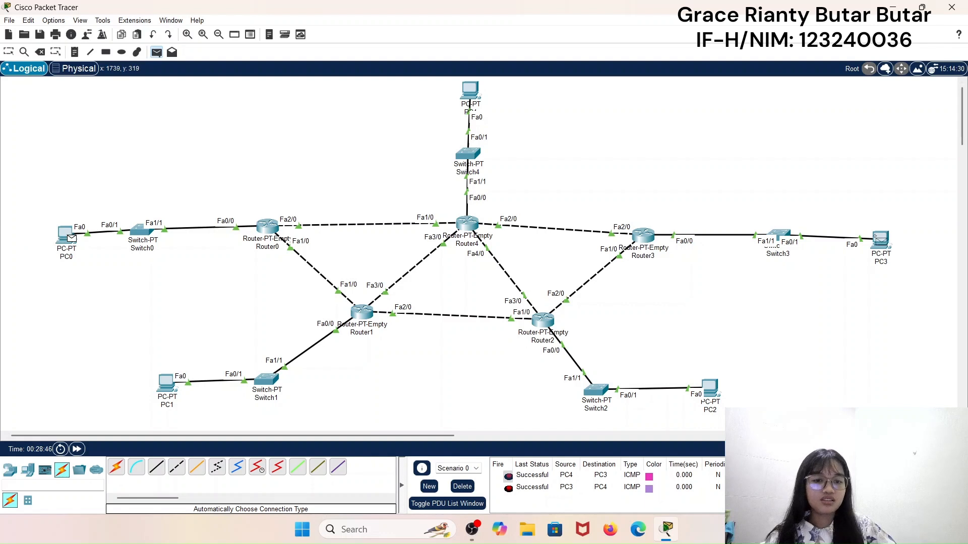
pyautogui.click(877, 239)
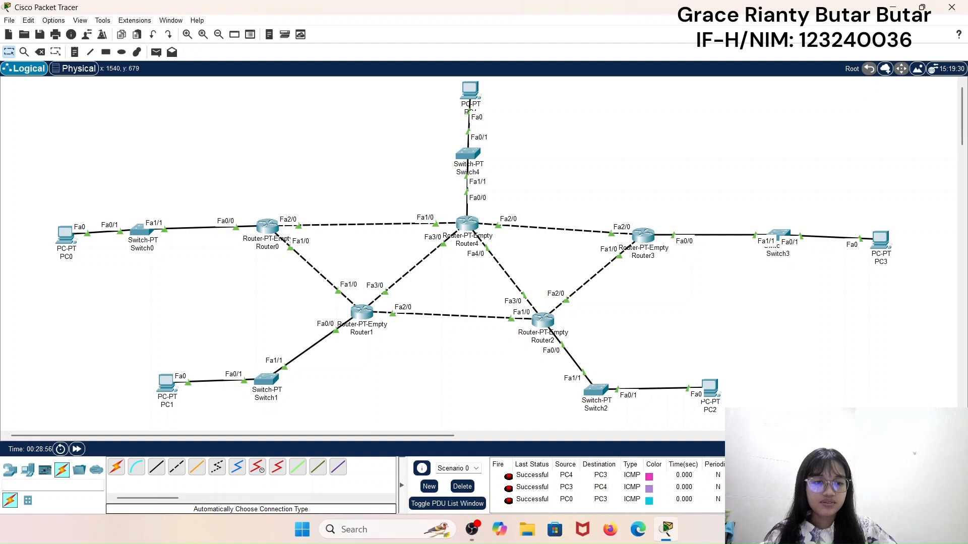
# - Clear the PC4-to-PC3, PC3-to-PC4 and PC0-to-PC3 PDUs from the PDU list
pyautogui.doubleClick(806, 475)
pyautogui.doubleClick(807, 475)
pyautogui.doubleClick(806, 475)
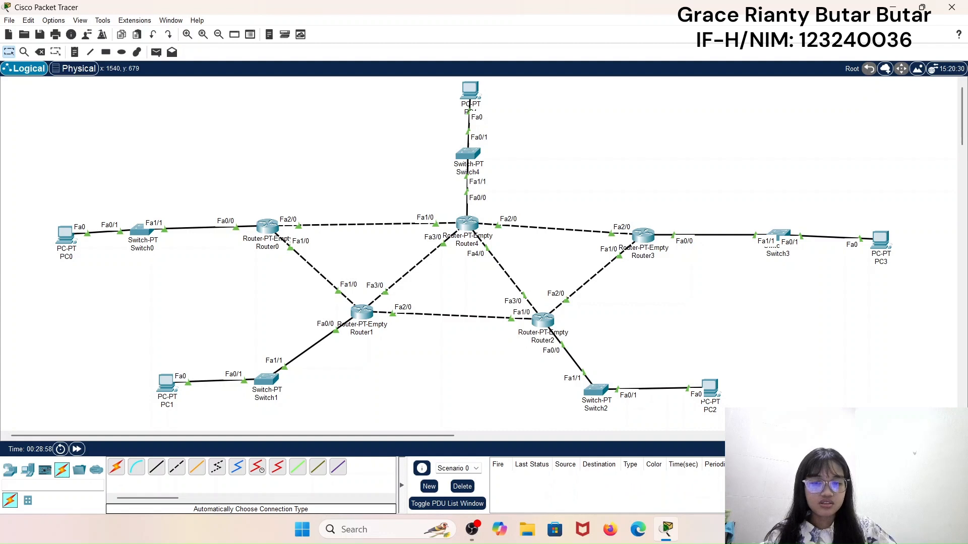
# - Send a simple PDU from PC0 to PC3 and another from PC3 back to PC0
pyautogui.click(156, 52)
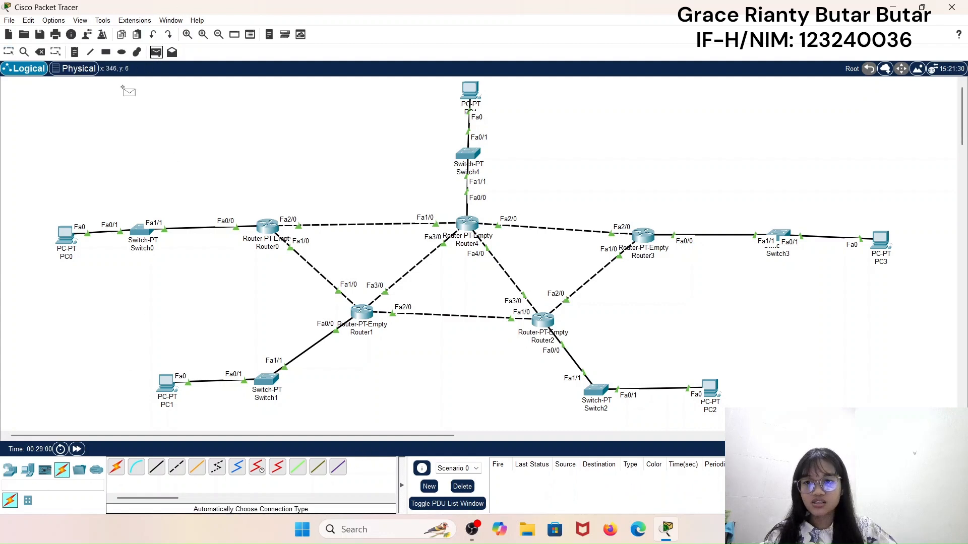
pyautogui.click(66, 235)
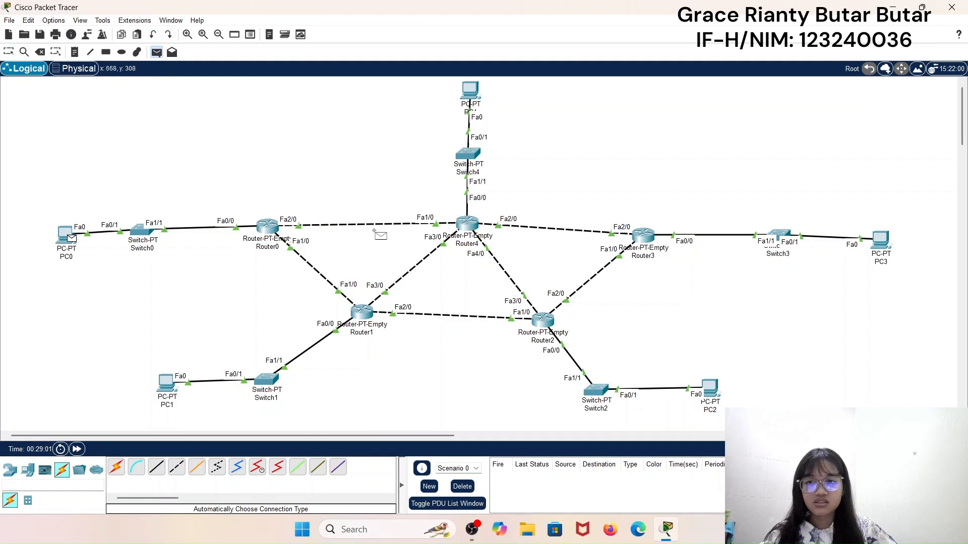
pyautogui.click(891, 247)
pyautogui.click(156, 52)
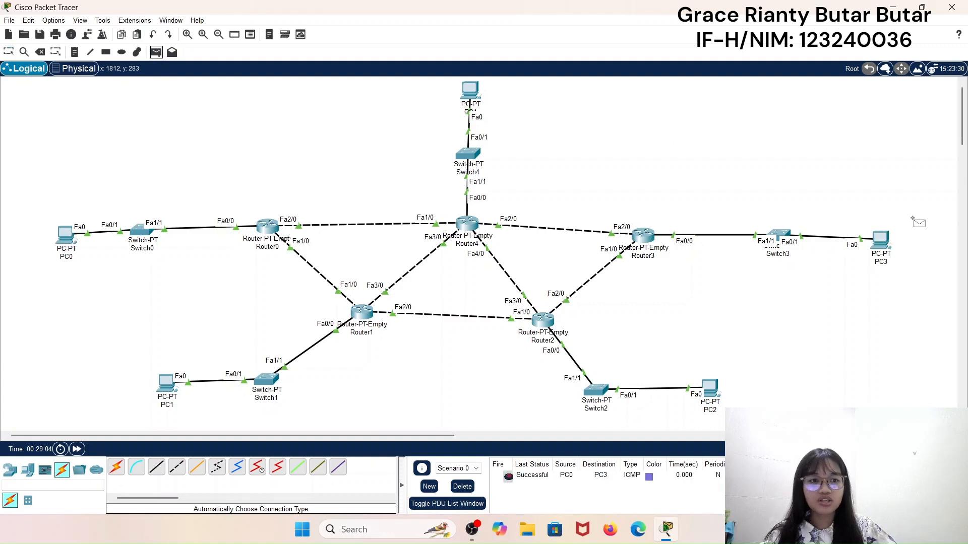
pyautogui.click(883, 241)
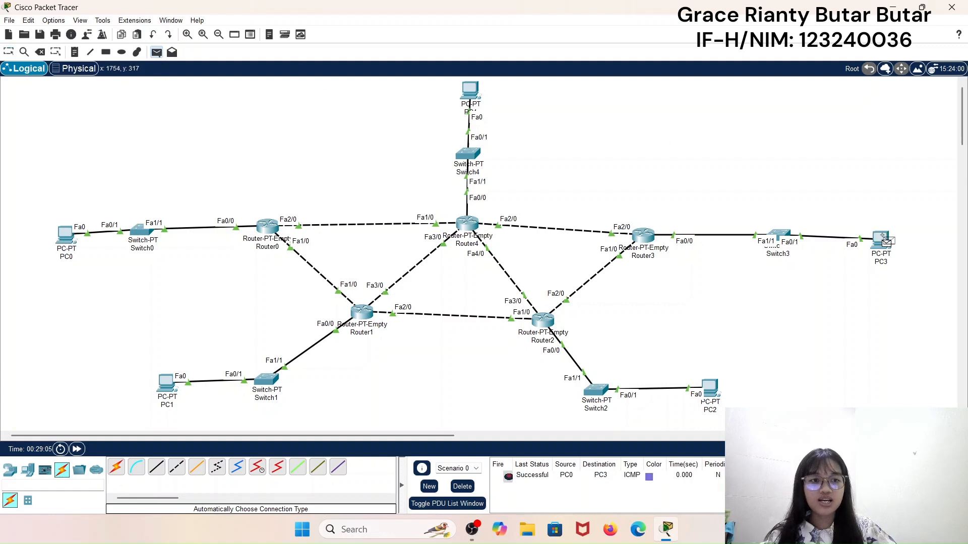
pyautogui.click(68, 238)
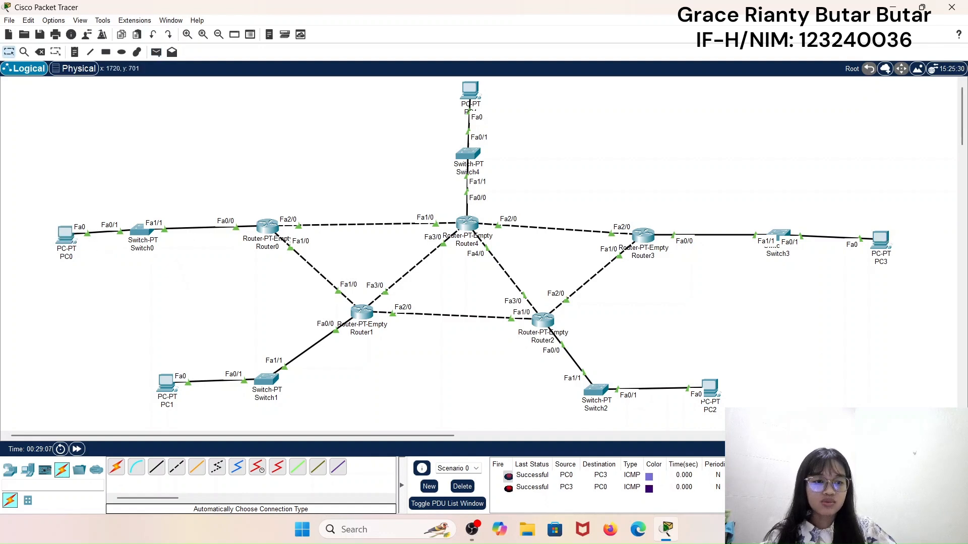
# - Play the PC0–PC3 PDUs in simulation mode, follow their path through the routers, and return to realtime mode
pyautogui.click(938, 448)
pyautogui.click(885, 317)
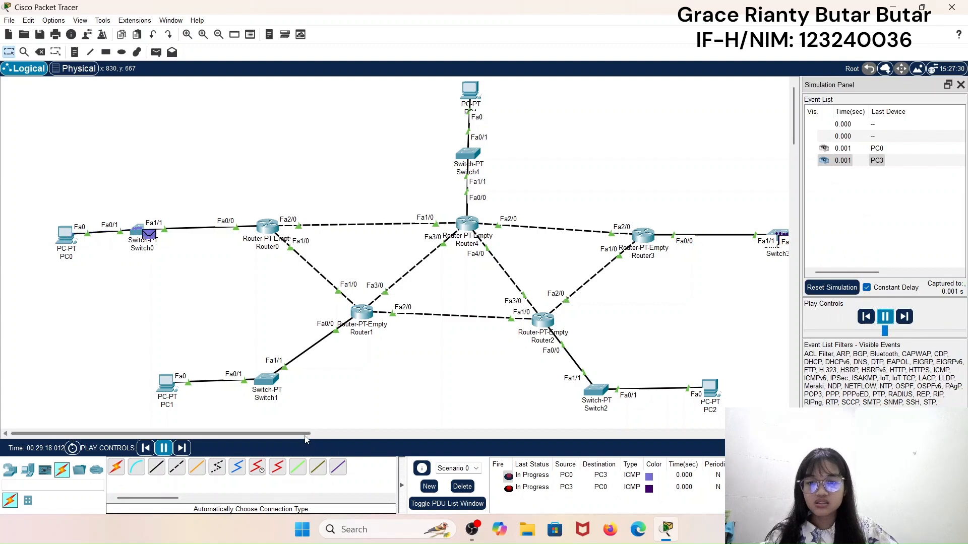
pyautogui.moveTo(305, 437); pyautogui.dragTo(342, 435)
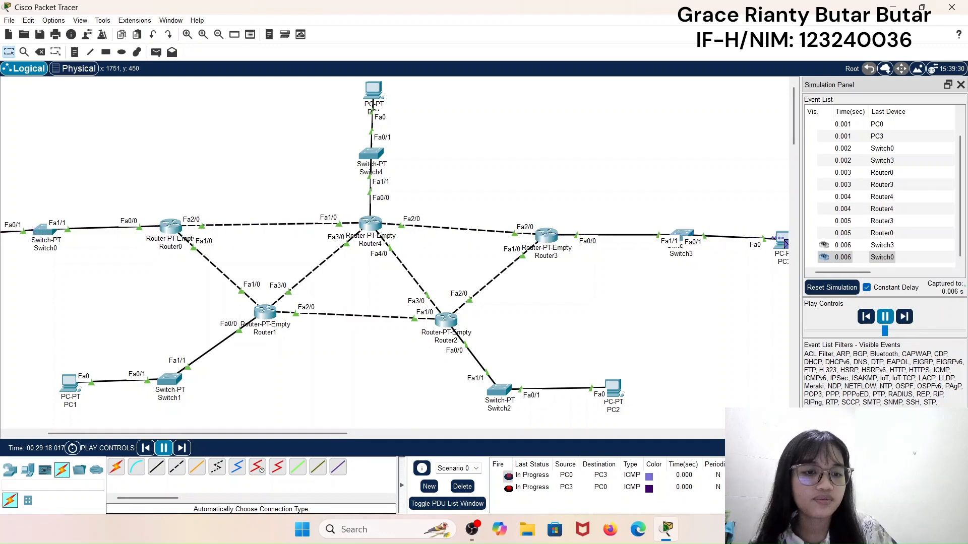
pyautogui.click(888, 448)
pyautogui.hscroll(-4, 473, 442)
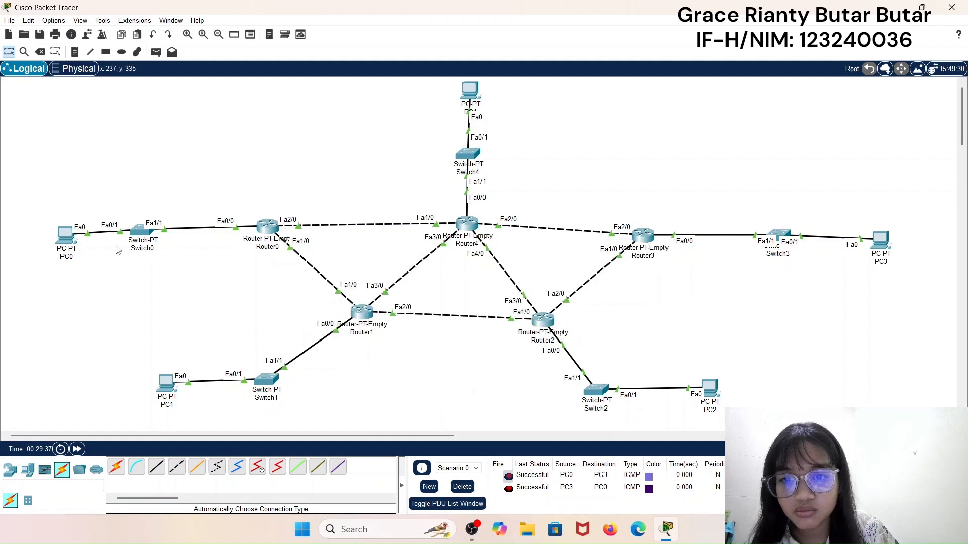
# - Open Router2's configuration and copy the IPv4 address of its FastEthernet1/0 interface
pyautogui.moveTo(69, 244)
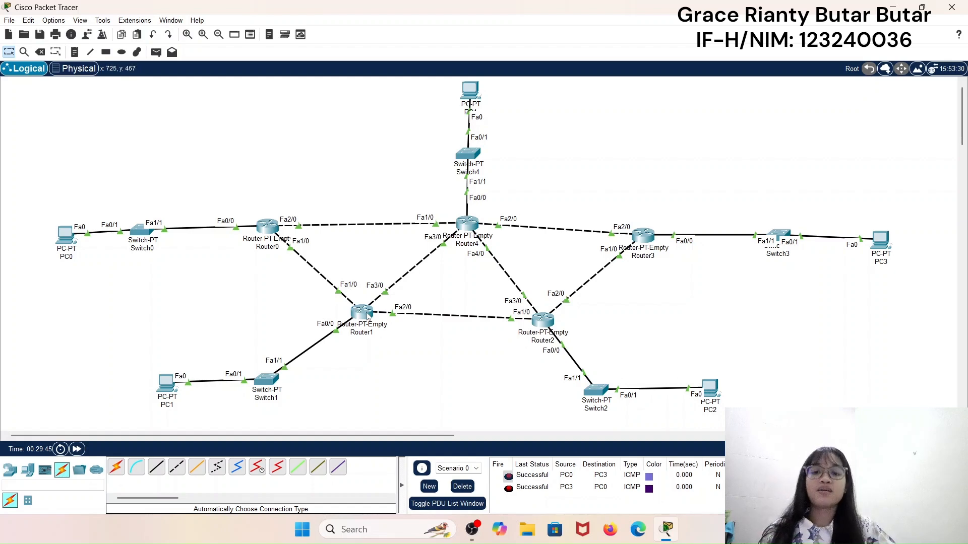
pyautogui.moveTo(367, 316)
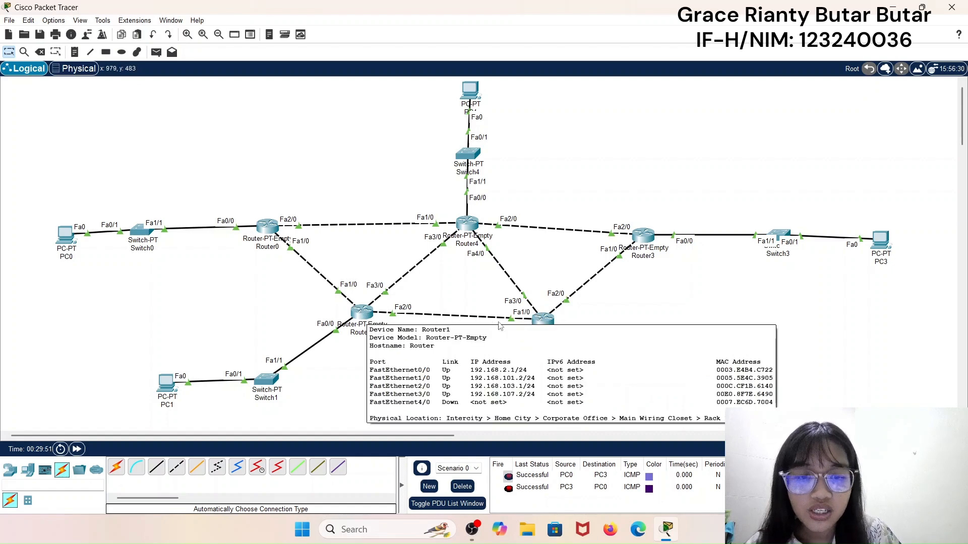
pyautogui.moveTo(539, 326)
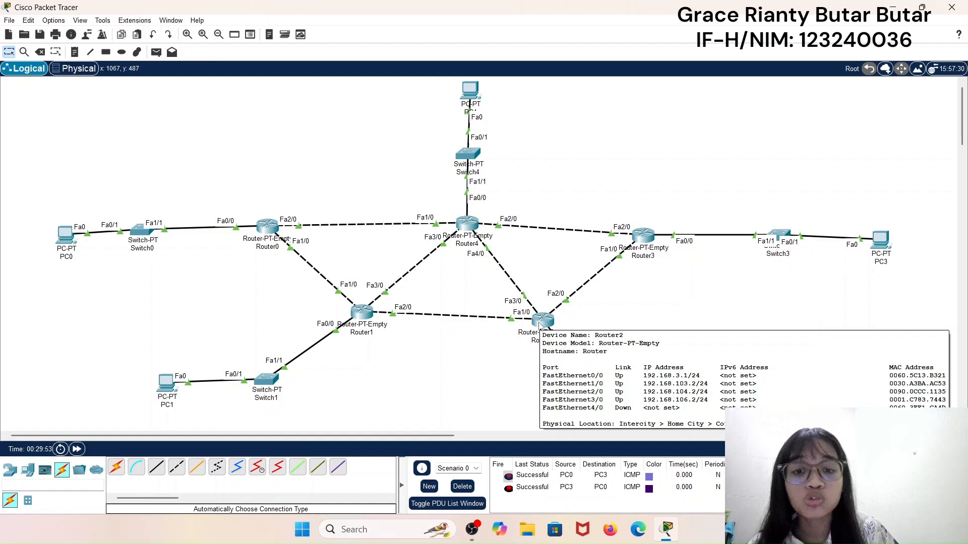
pyautogui.click(540, 326)
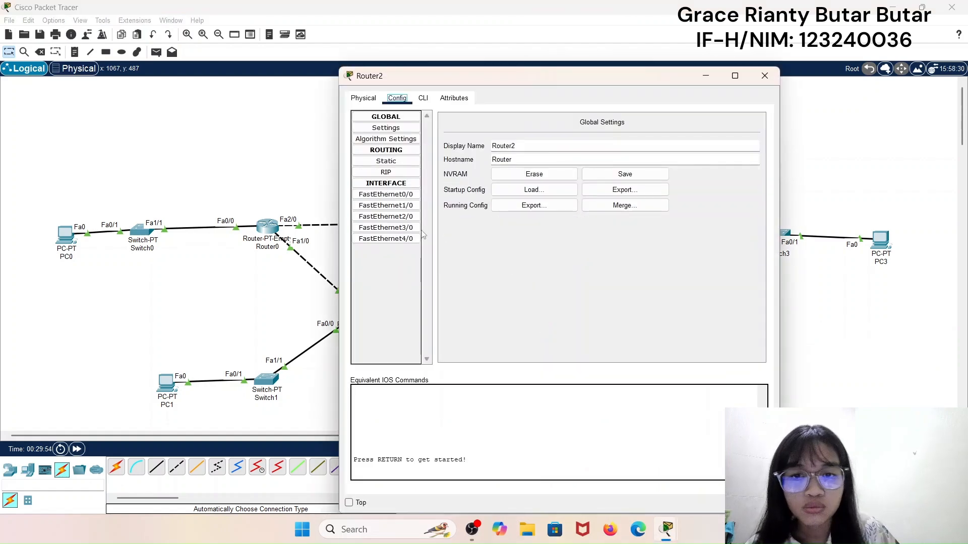
pyautogui.click(386, 205)
pyautogui.moveTo(647, 190); pyautogui.dragTo(602, 191)
pyautogui.hotkey('ctrl', 'c')
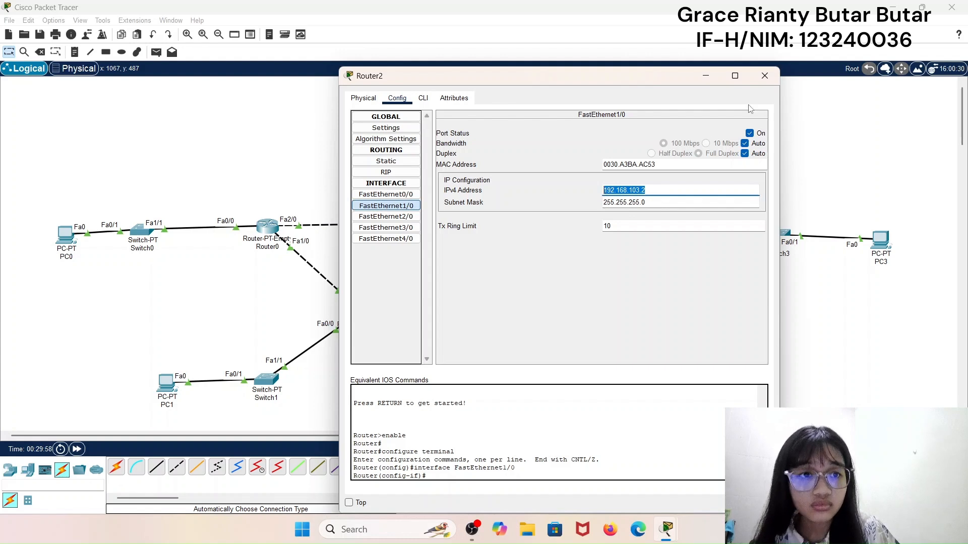
# - Add a static route on Router2 to network 192.168.2.0, mask 255.255.255.0, with next hop 192.168.103.1, and close its window
pyautogui.click(386, 162)
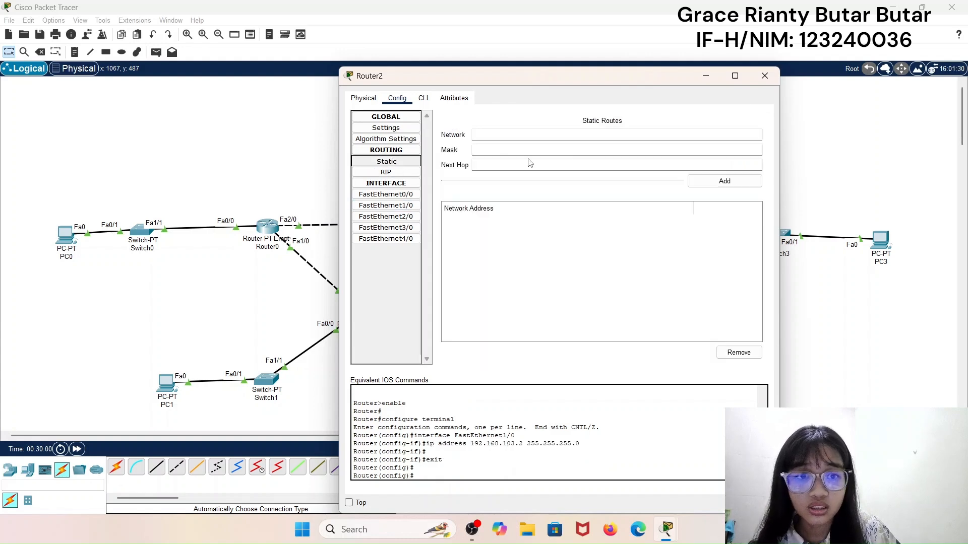
pyautogui.click(572, 162)
pyautogui.hotkey('ctrl', 'v')
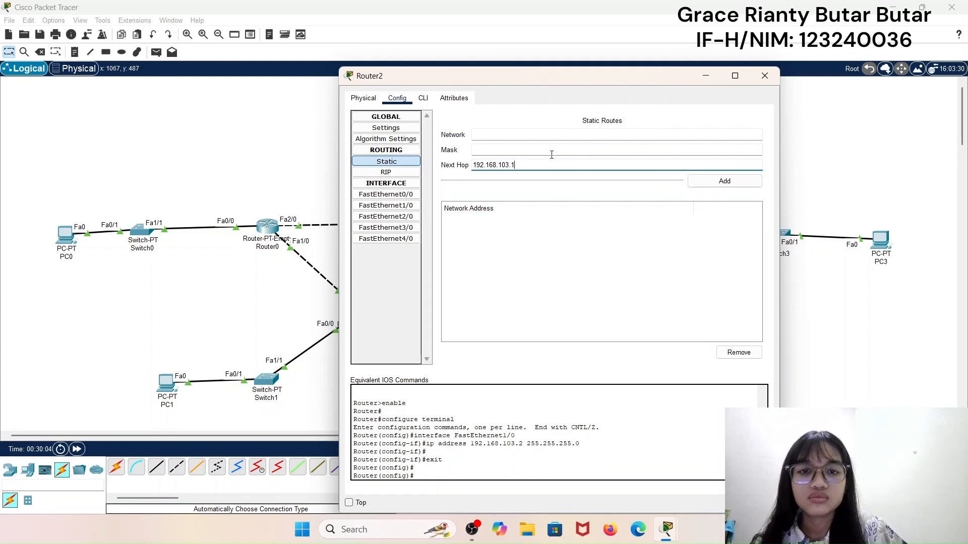
pyautogui.click(552, 154)
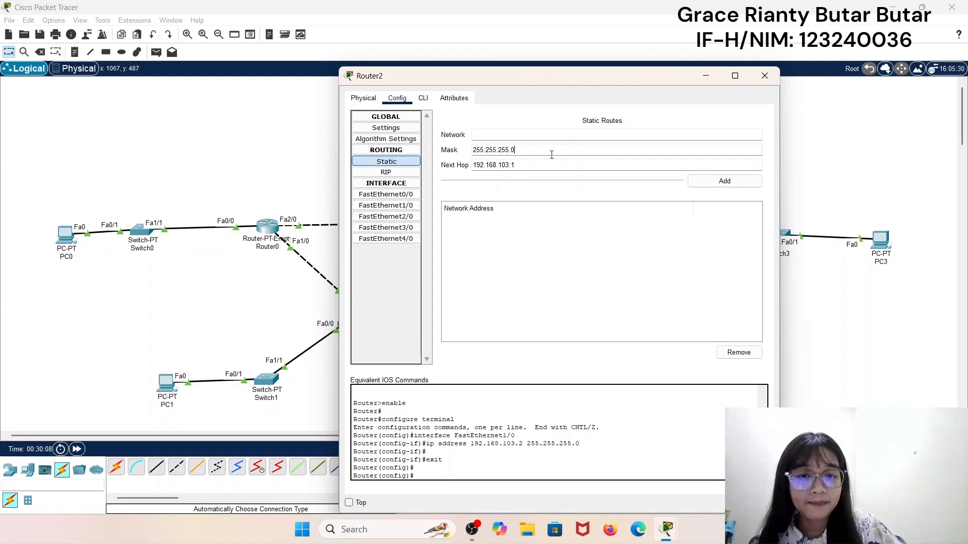
pyautogui.click(550, 138)
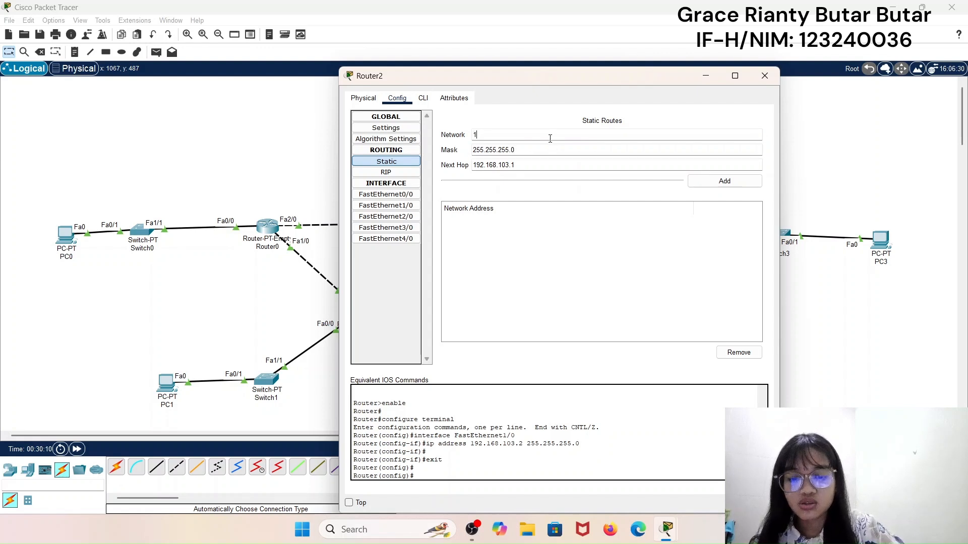
pyautogui.write('192.168.2.0')
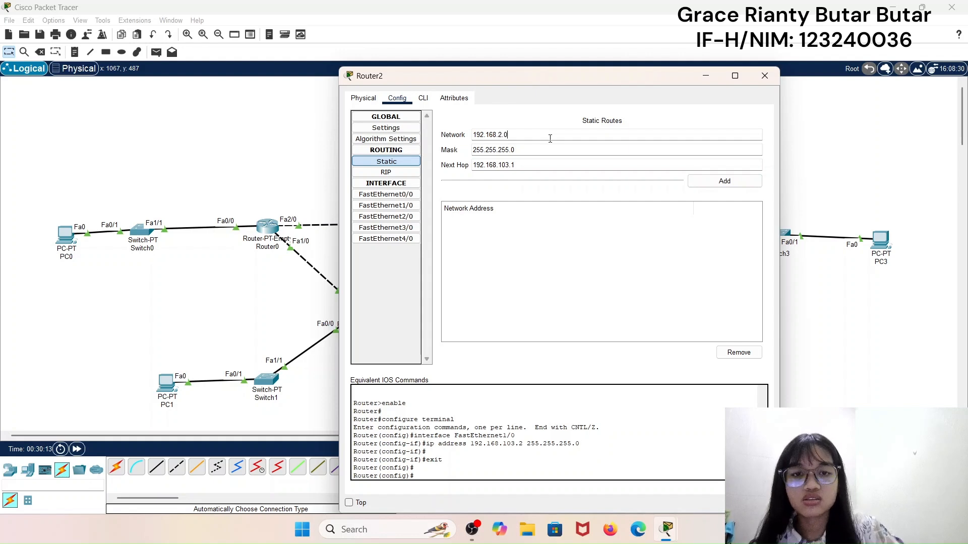
pyautogui.click(746, 181)
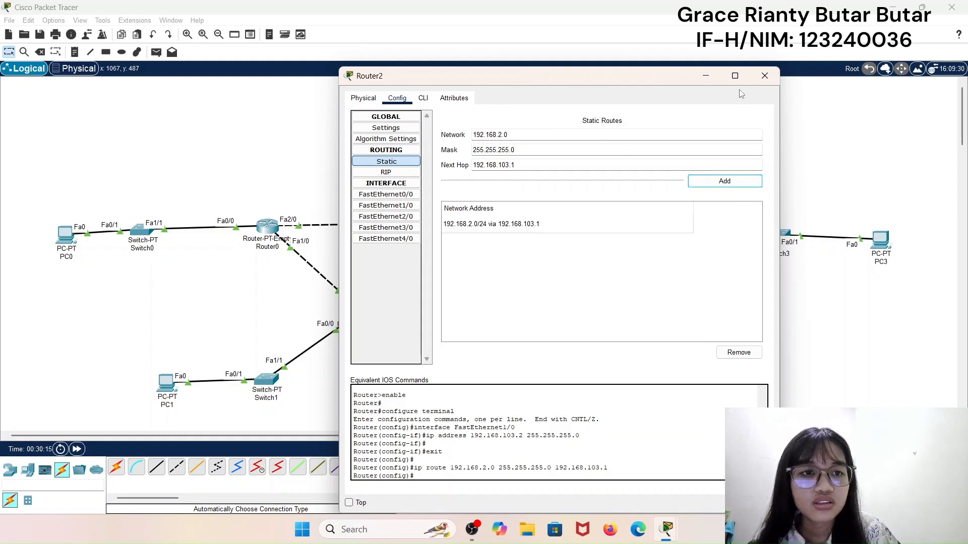
pyautogui.click(761, 78)
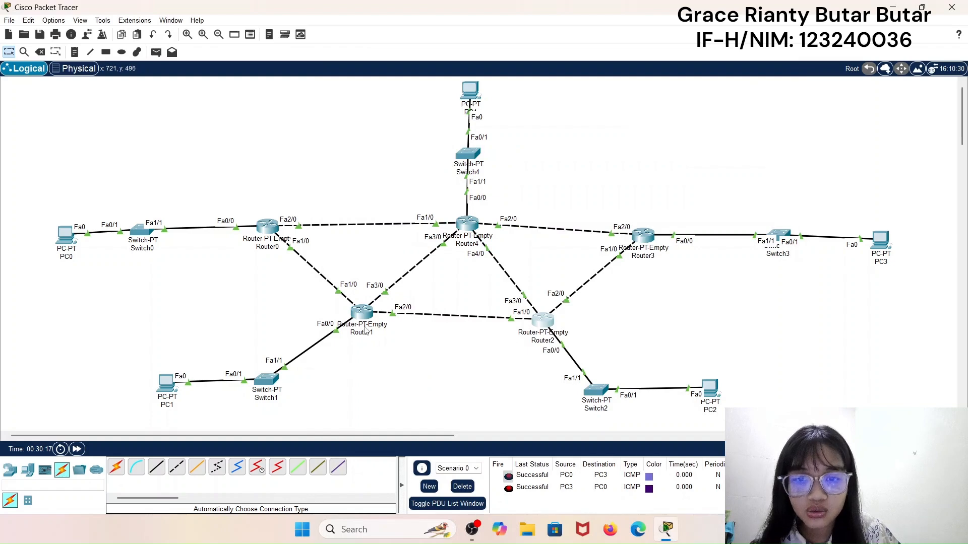
# - Add a static route on Router1 to network 192.168.3.0, mask 255.255.255.0, with next hop 192.168.103.2, and close its window
pyautogui.click(365, 316)
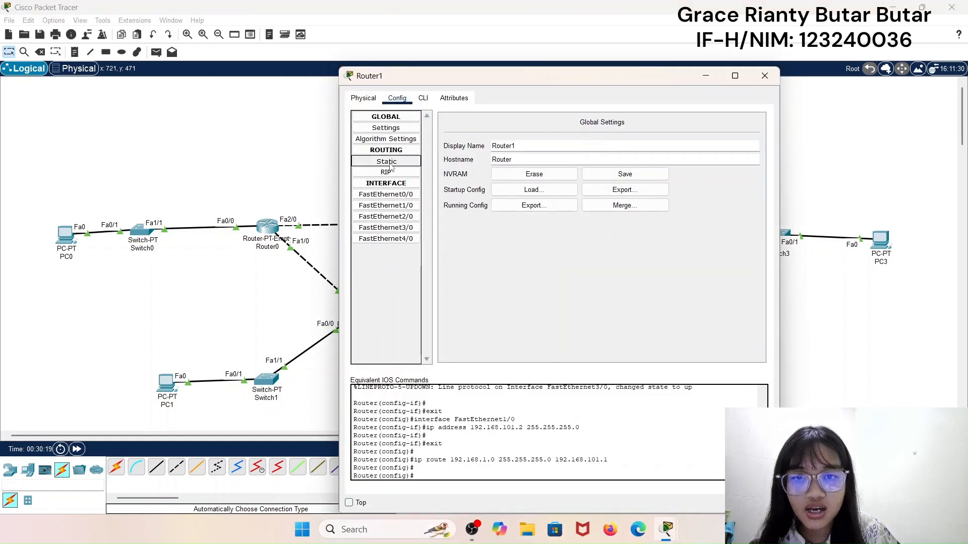
pyautogui.click(386, 161)
pyautogui.click(570, 164)
pyautogui.hotkey('ctrl', 'v')
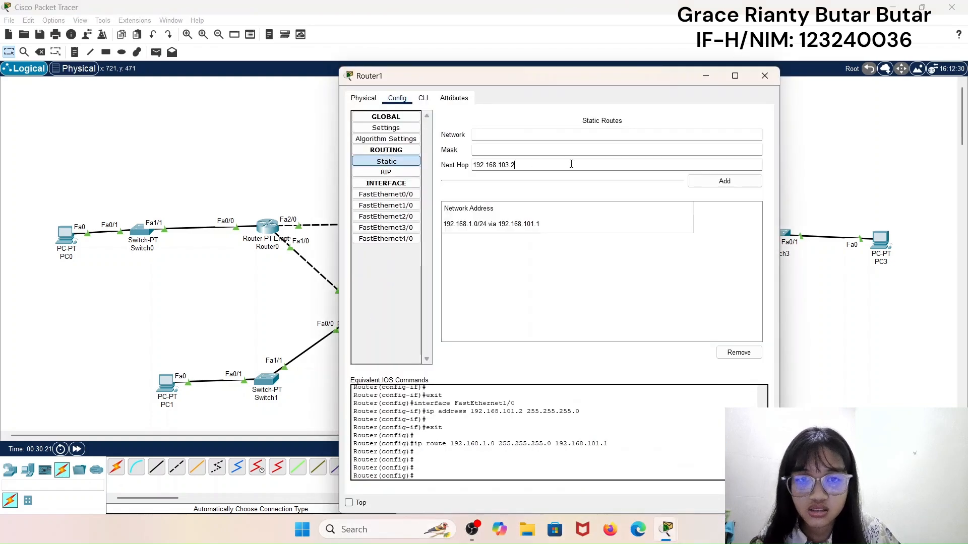
pyautogui.click(557, 151)
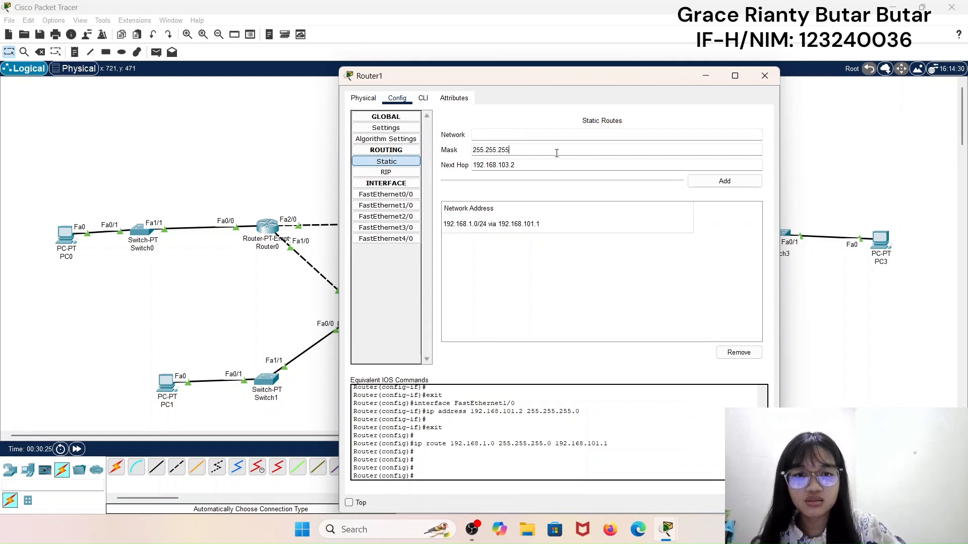
pyautogui.click(548, 135)
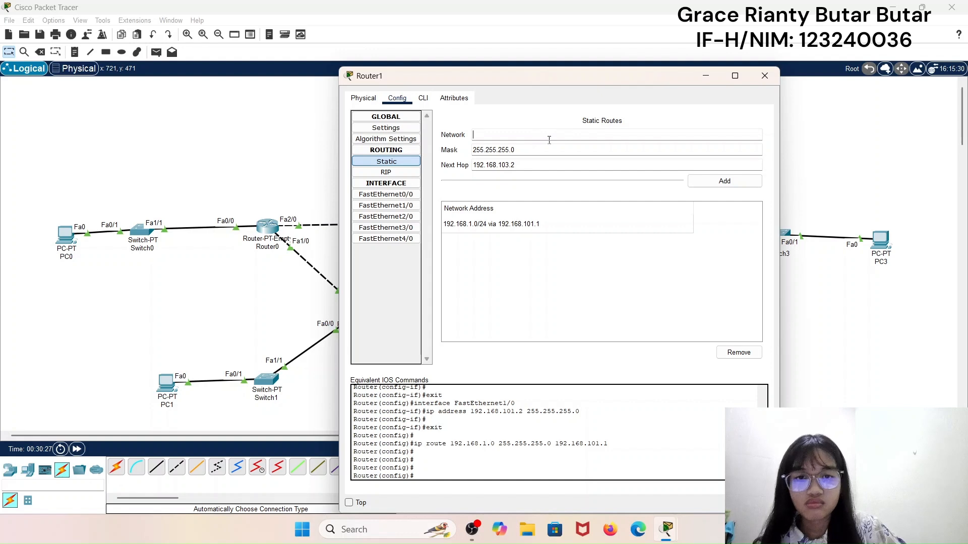
pyautogui.hotkey('ctrl', 'v')
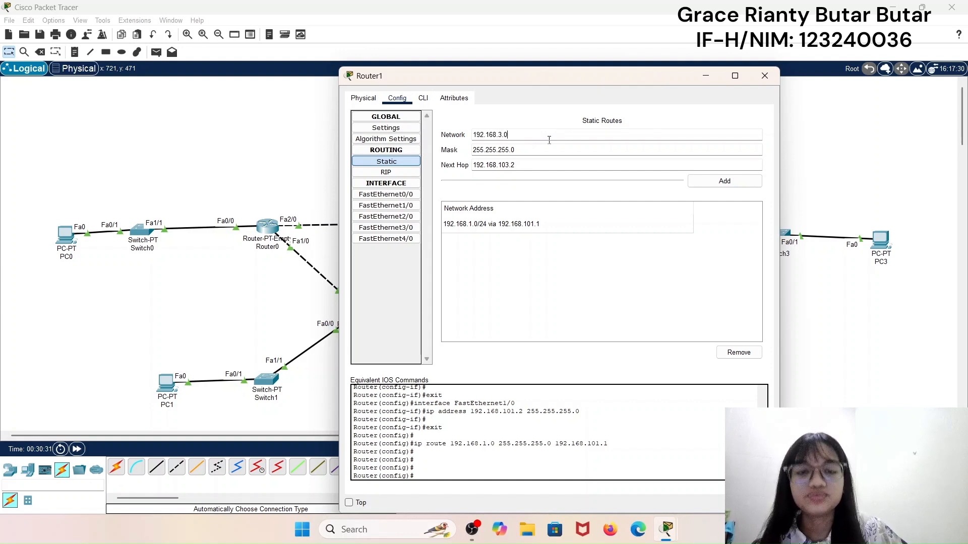
pyautogui.click(724, 181)
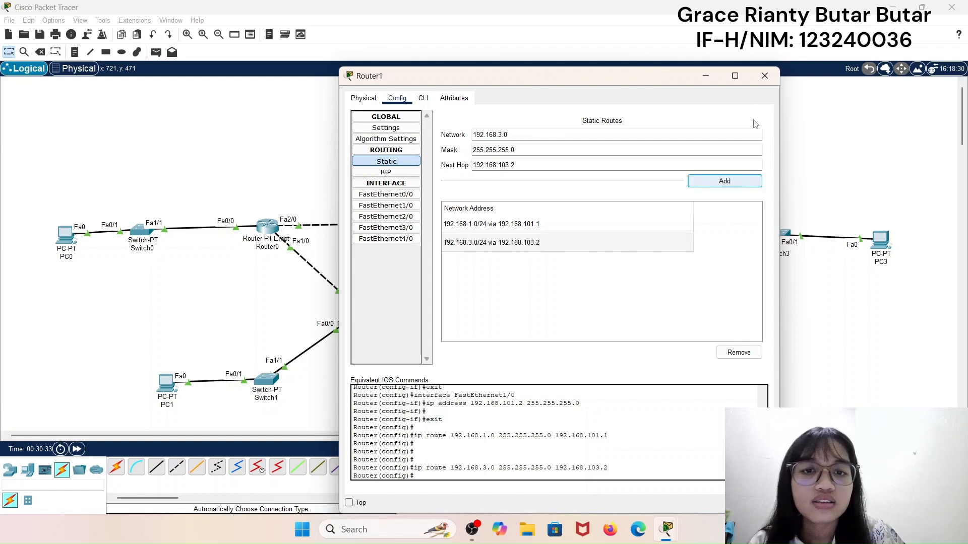
pyautogui.click(766, 81)
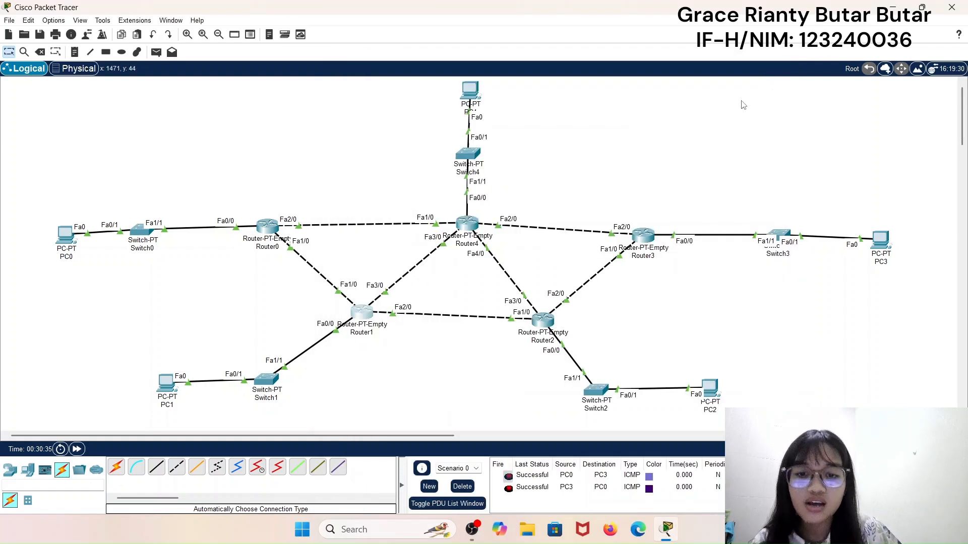
# - Send a simple PDU from PC1 to PC2 and fire it a second time
pyautogui.click(540, 323)
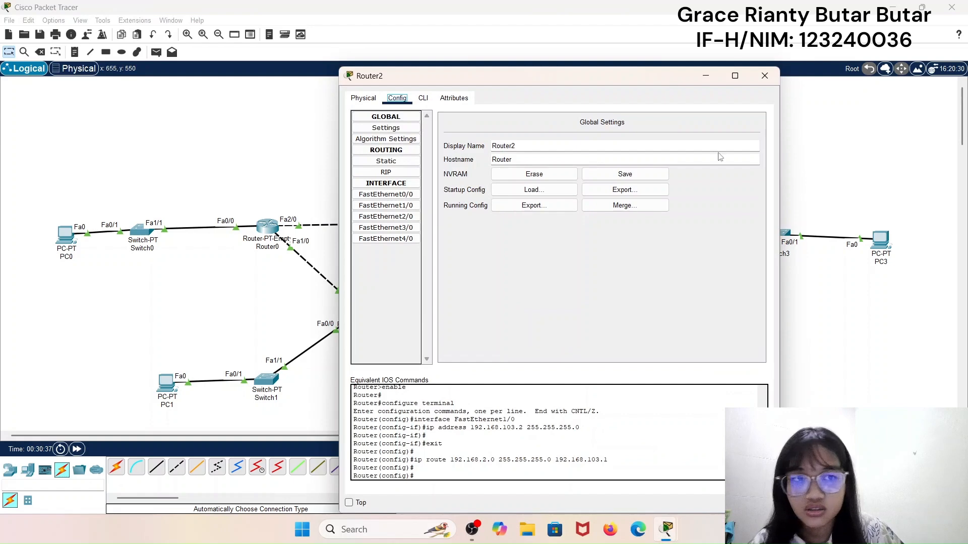
pyautogui.click(765, 79)
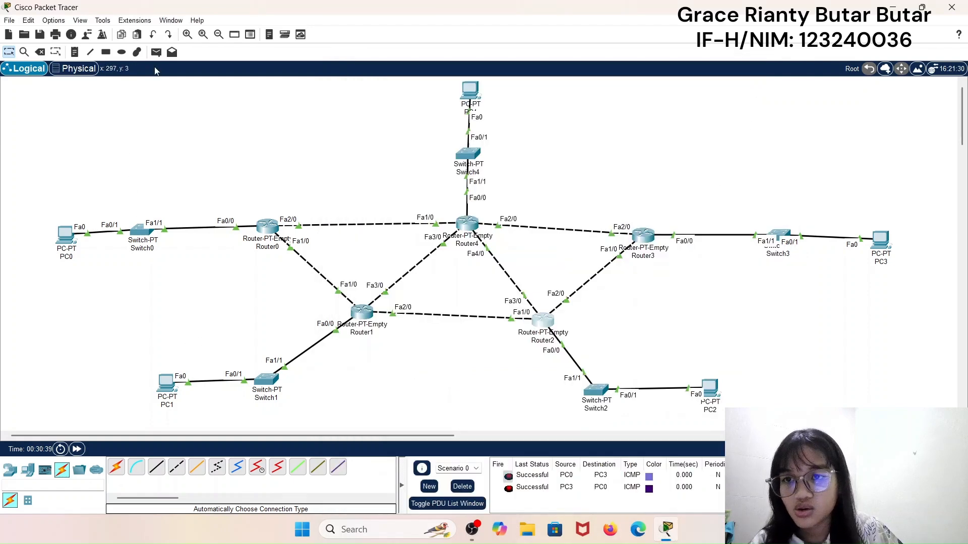
pyautogui.click(156, 52)
pyautogui.click(166, 382)
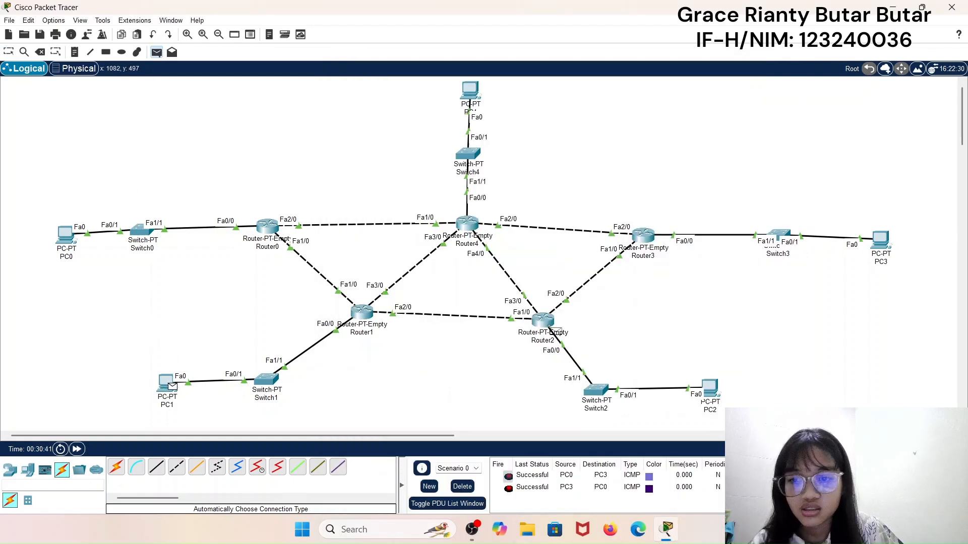
pyautogui.click(716, 391)
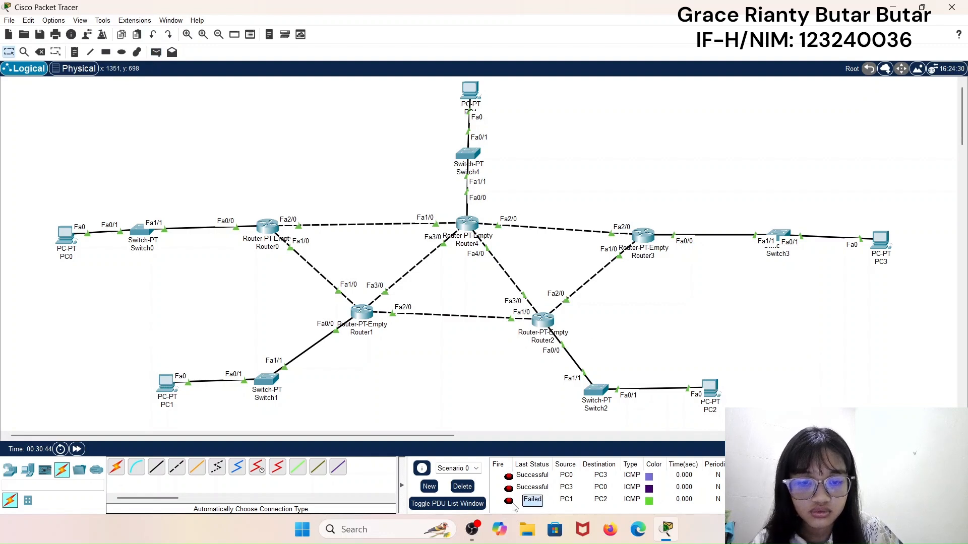
pyautogui.click(509, 501)
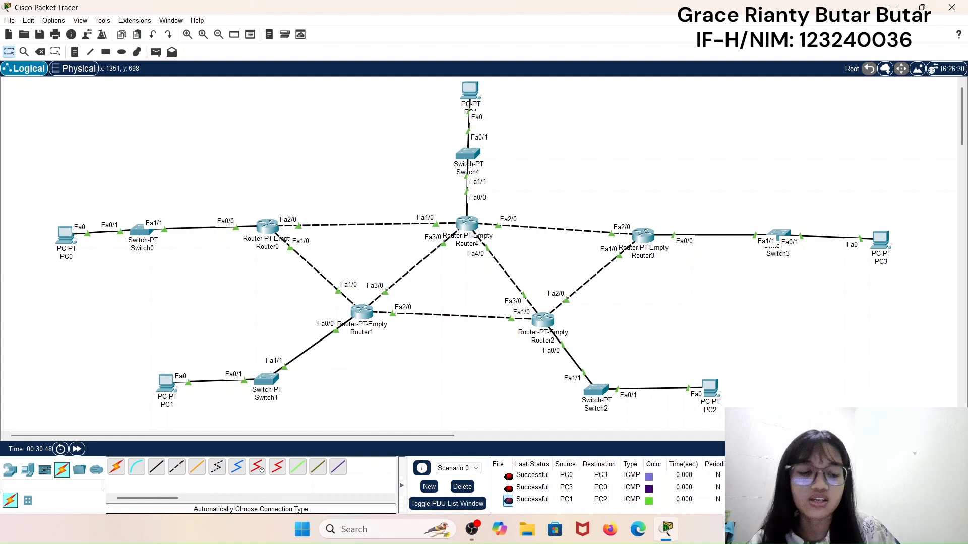
# - Send a simple PDU from PC2 back to PC1
pyautogui.click(156, 52)
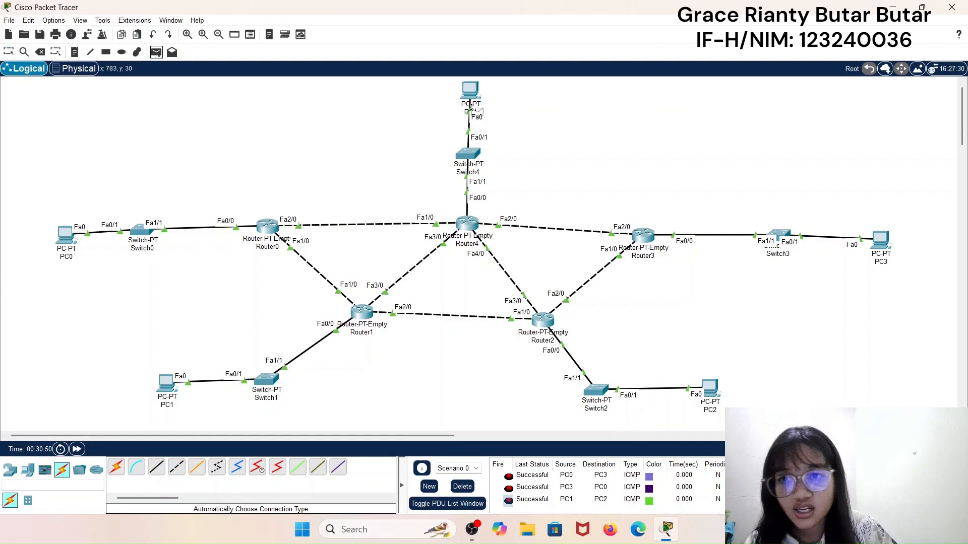
pyautogui.click(711, 394)
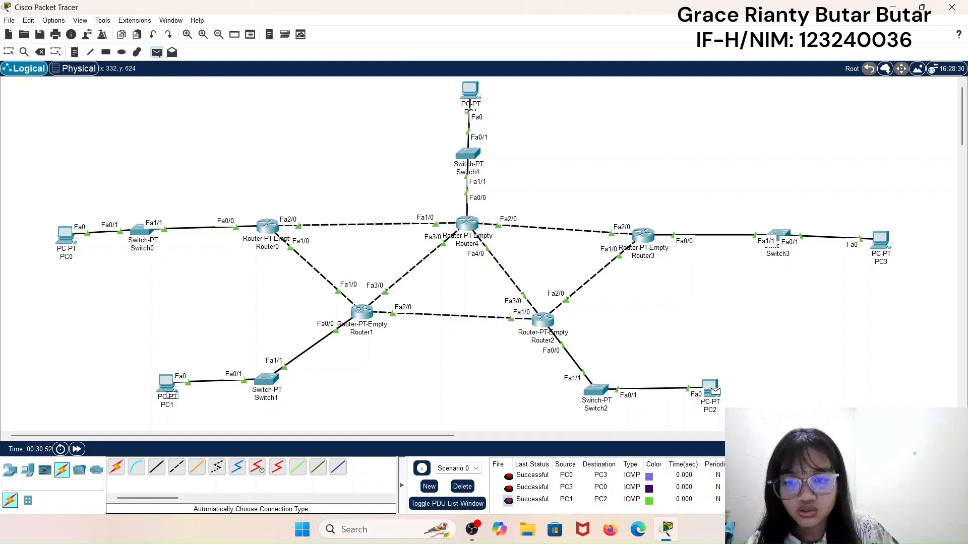
pyautogui.click(168, 392)
pyautogui.click(172, 52)
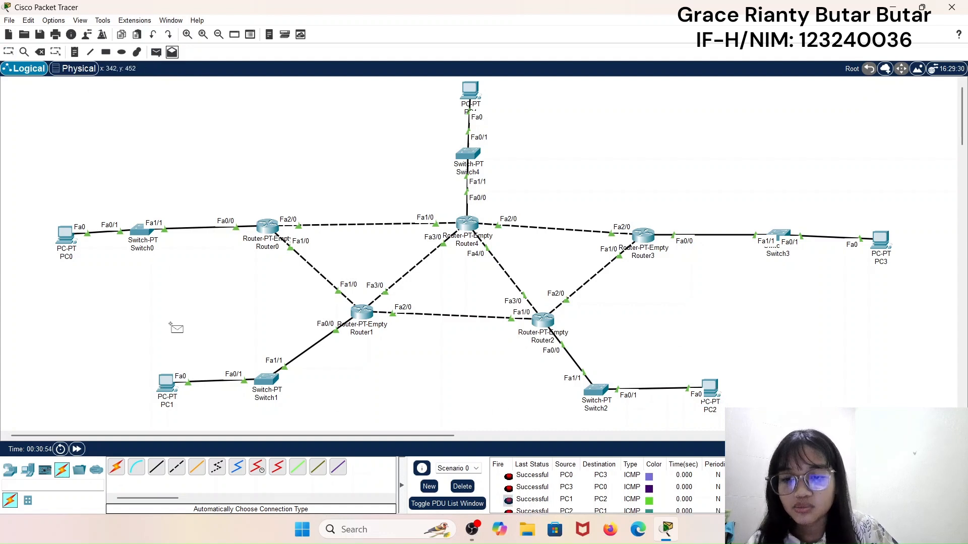
pyautogui.click(168, 384)
pyautogui.click(710, 387)
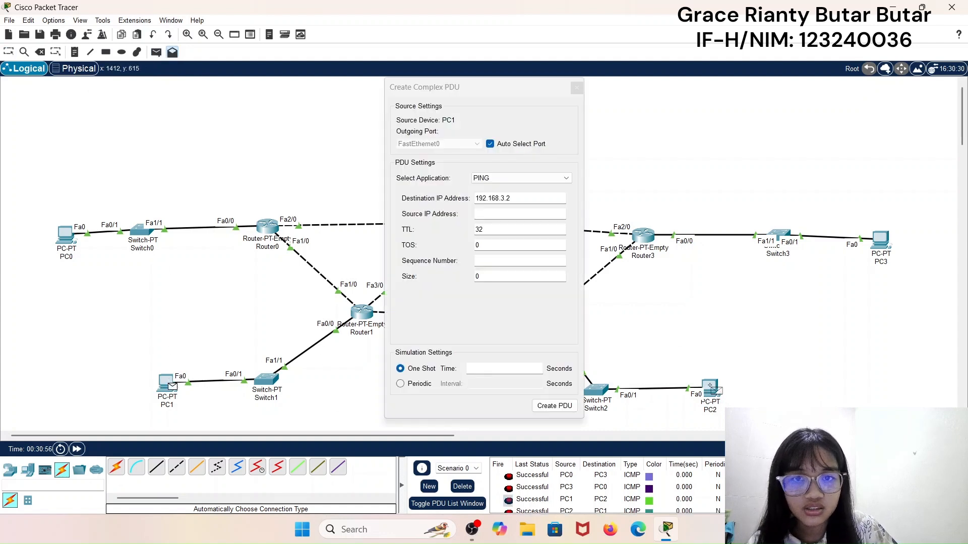
pyautogui.click(577, 87)
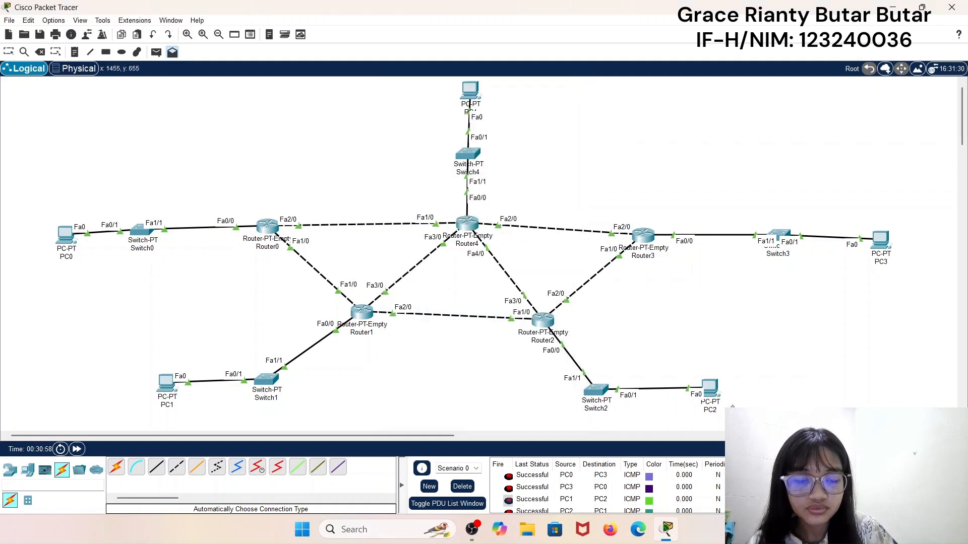
# - Delete all PDUs from the scenario's PDU list and switch back to the Select tool
pyautogui.scroll(-1, 756, 489)
pyautogui.doubleClick(800, 500)
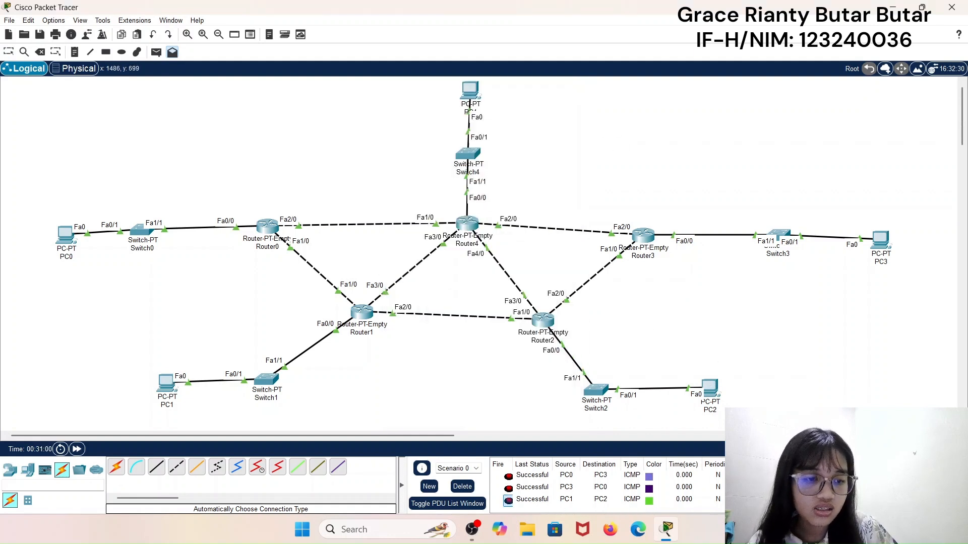
pyautogui.doubleClick(800, 500)
pyautogui.doubleClick(800, 488)
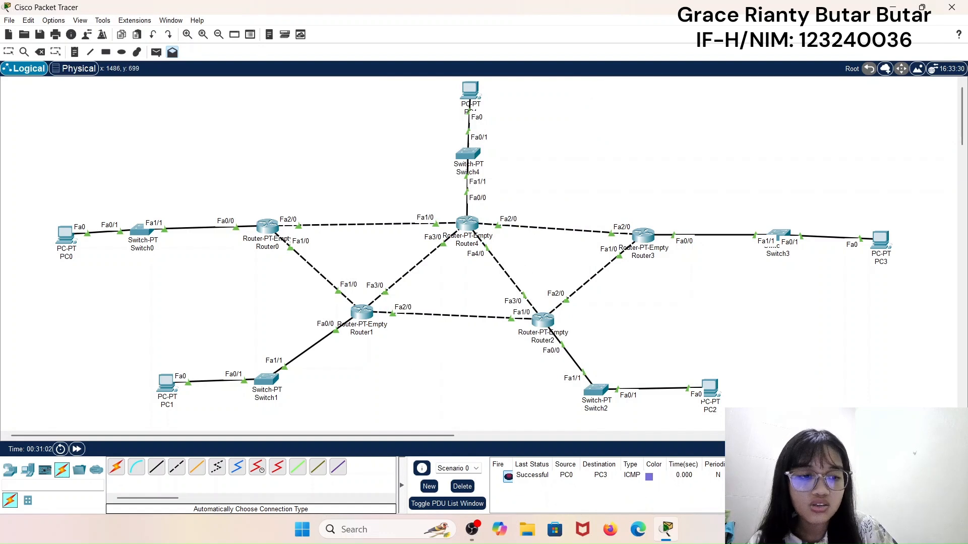
pyautogui.doubleClick(801, 475)
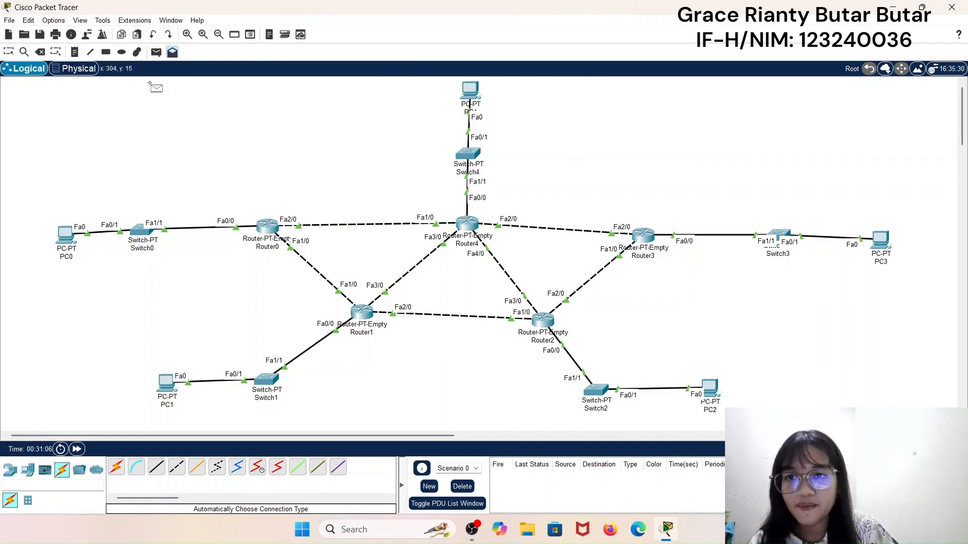
pyautogui.click(8, 52)
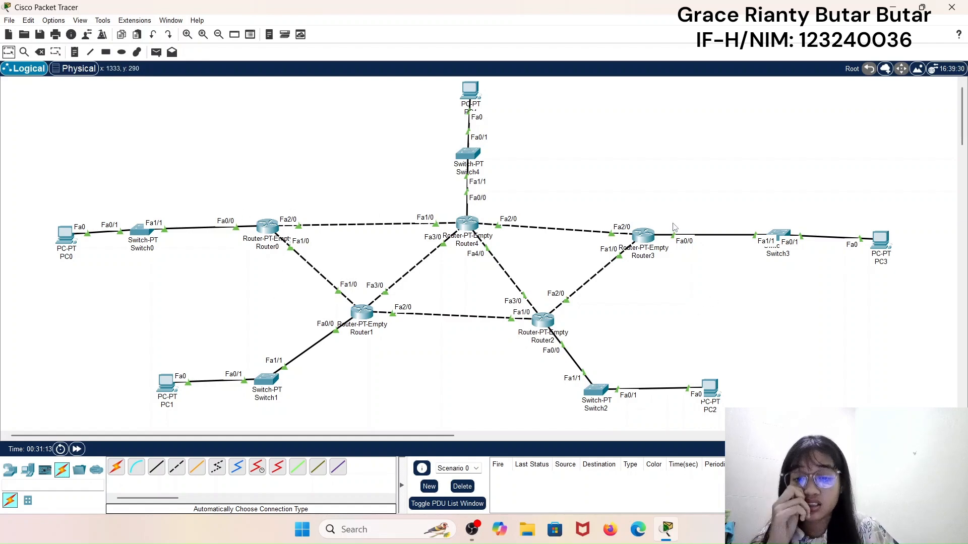
# - Copy the IPv4 address of Router1's FastEthernet1/0 interface and close its window
pyautogui.click(359, 315)
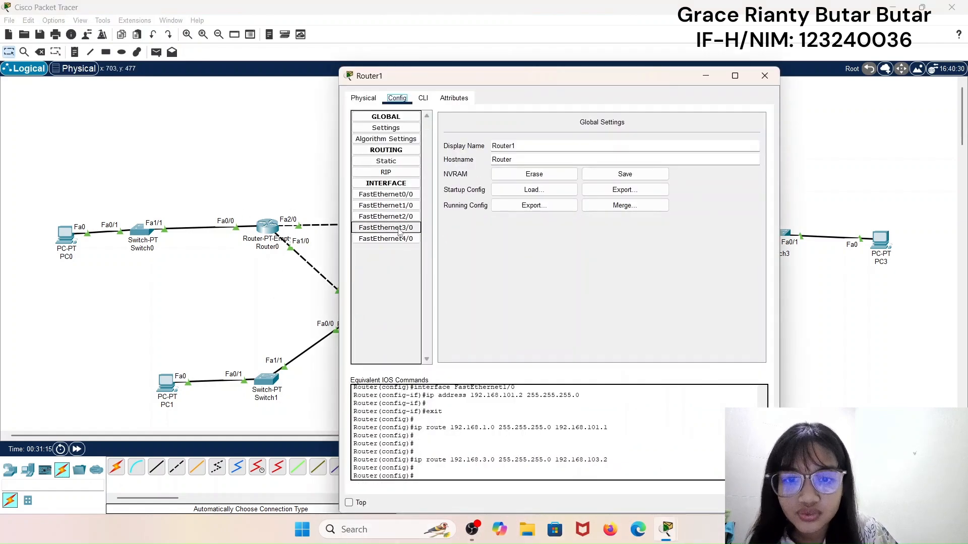
pyautogui.click(386, 205)
pyautogui.moveTo(667, 190); pyautogui.dragTo(555, 191)
pyautogui.hotkey('ctrl', 'c')
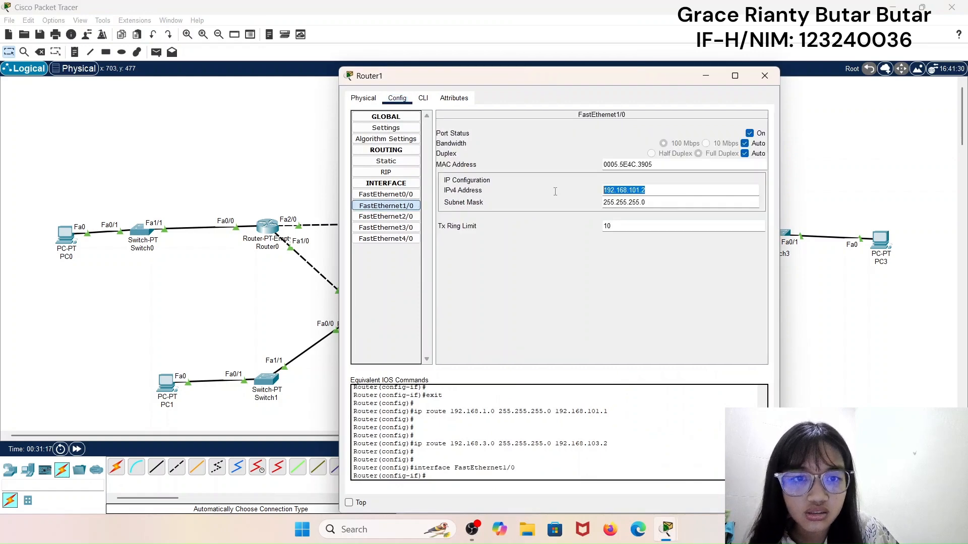
pyautogui.click(764, 76)
# - Add a static route on Router0 to network 192.168.3.0, mask 255.255.255.0, with next hop 192.168.101.2, and close its window
pyautogui.click(268, 227)
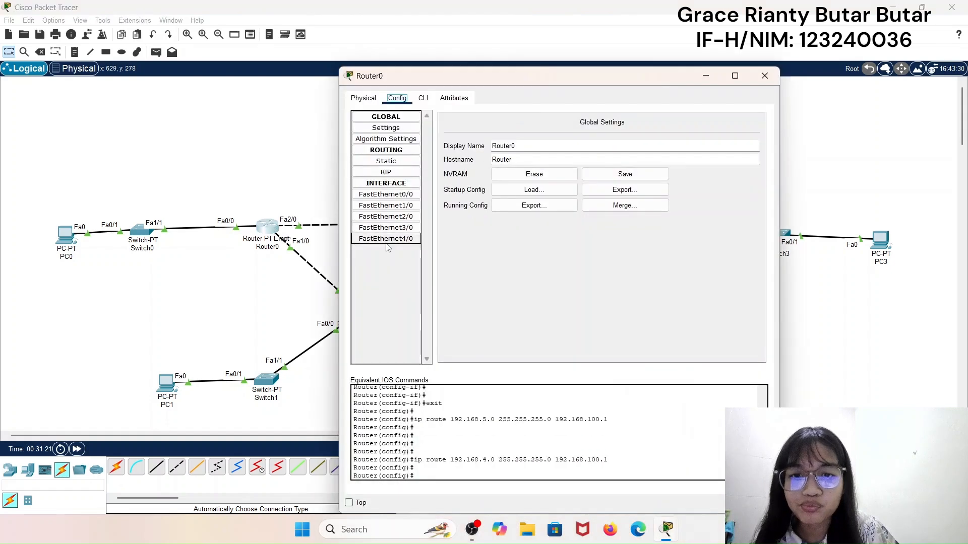
pyautogui.click(396, 162)
pyautogui.click(538, 168)
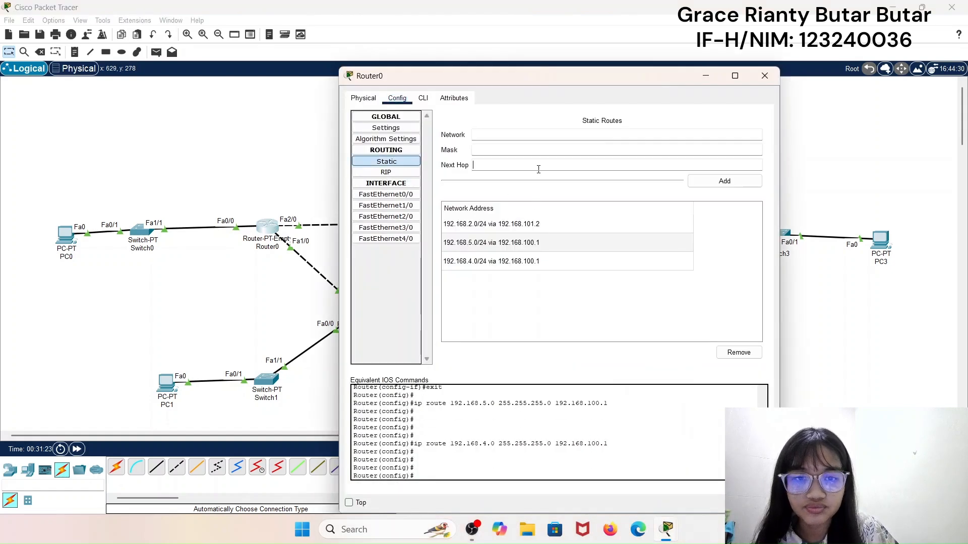
pyautogui.write('192.168.101.2')
pyautogui.click(502, 150)
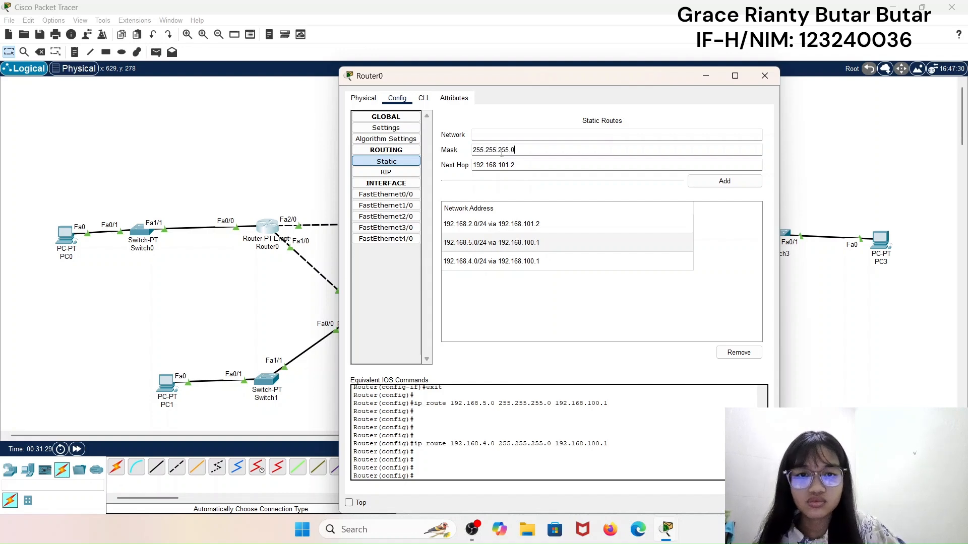
pyautogui.click(500, 134)
pyautogui.hotkey('ctrl', 'v')
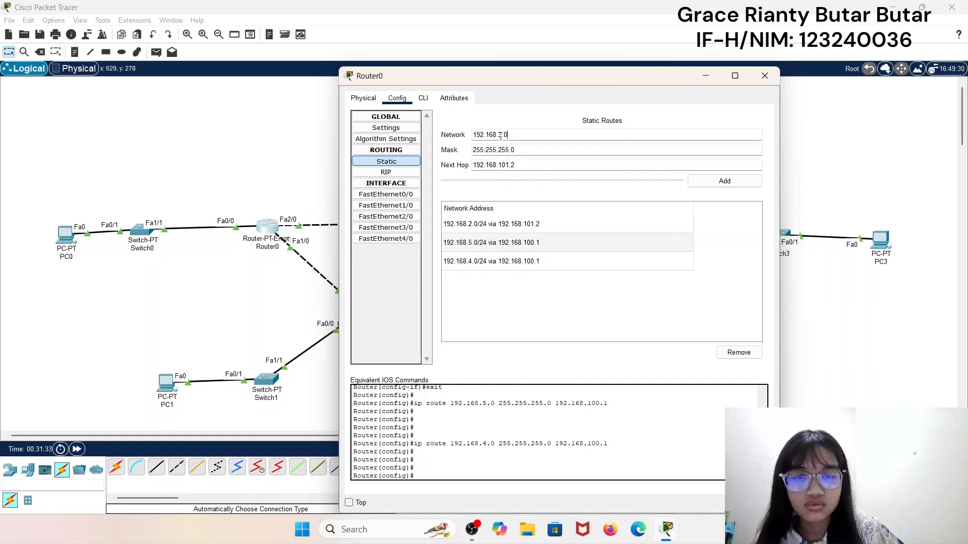
pyautogui.doubleClick(501, 135)
pyautogui.write('3')
pyautogui.click(725, 181)
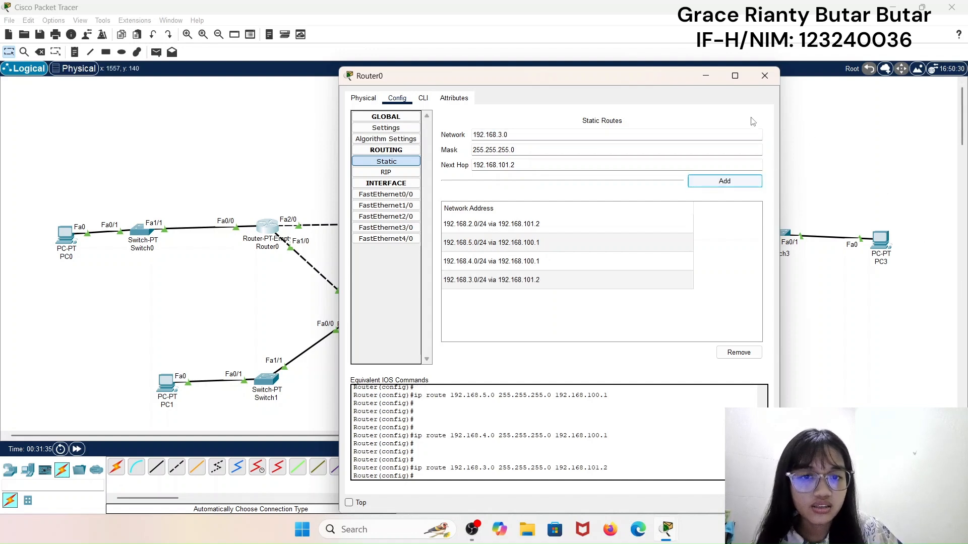
pyautogui.click(765, 76)
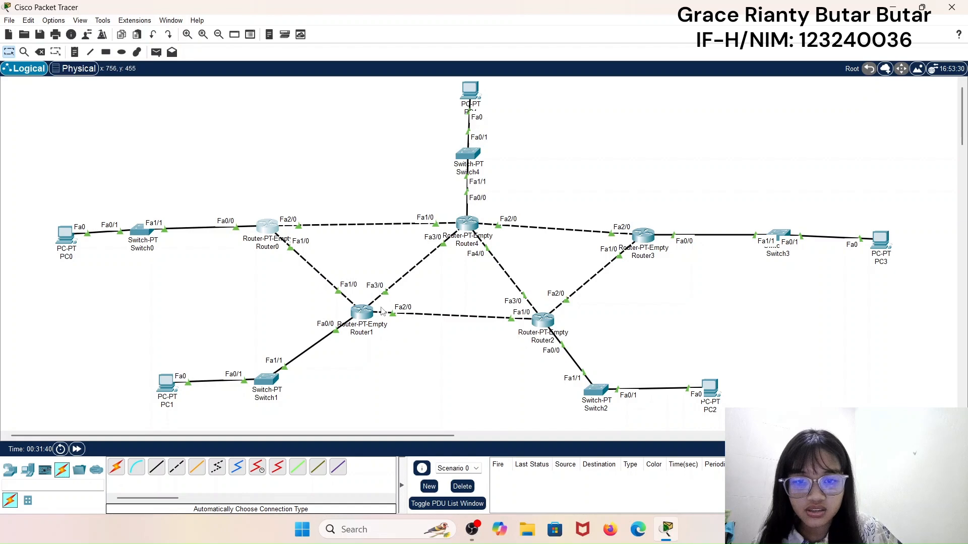
# - Copy the IPv4 address of Router1's FastEthernet2/0 interface and close its window
pyautogui.click(364, 313)
pyautogui.click(386, 217)
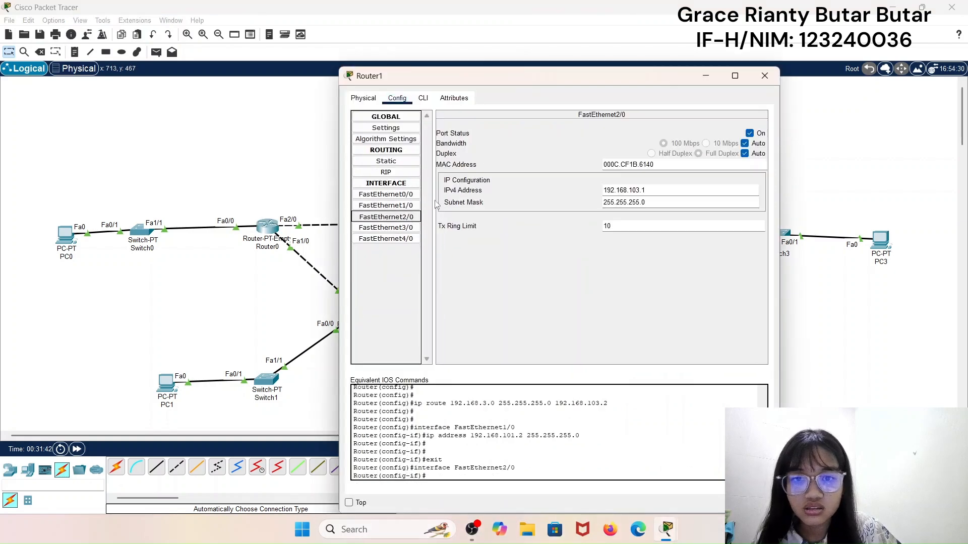
pyautogui.moveTo(649, 190); pyautogui.dragTo(602, 190)
pyautogui.hotkey('ctrl', 'c')
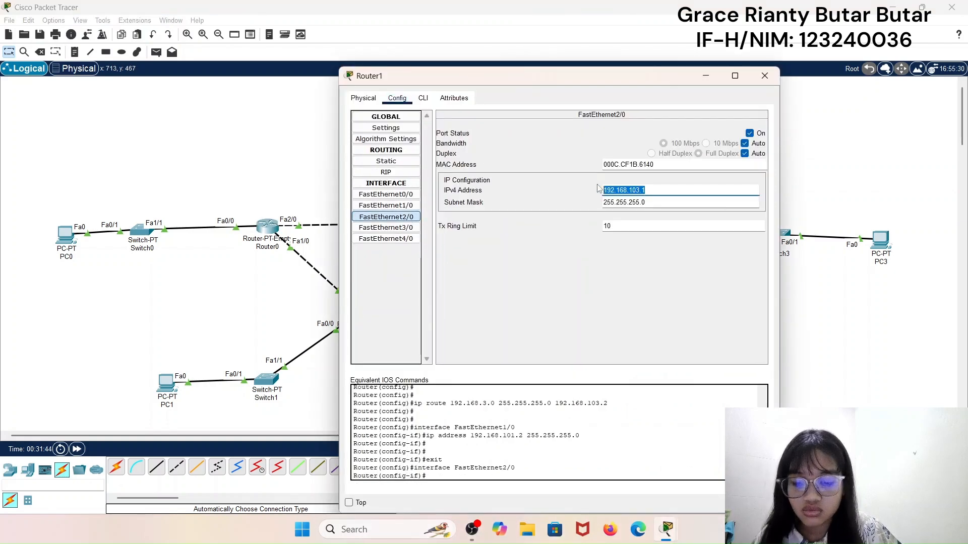
pyautogui.click(765, 76)
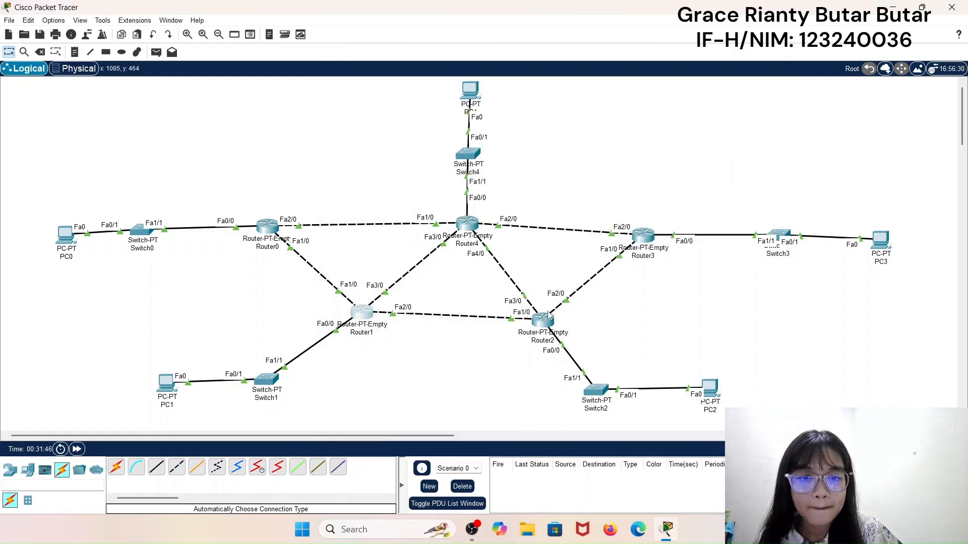
# - Add a static route on Router2 to network 192.168.1.0, mask 255.255.255.0, with next hop 192.168.103.1, and close its window
pyautogui.click(550, 317)
pyautogui.click(386, 161)
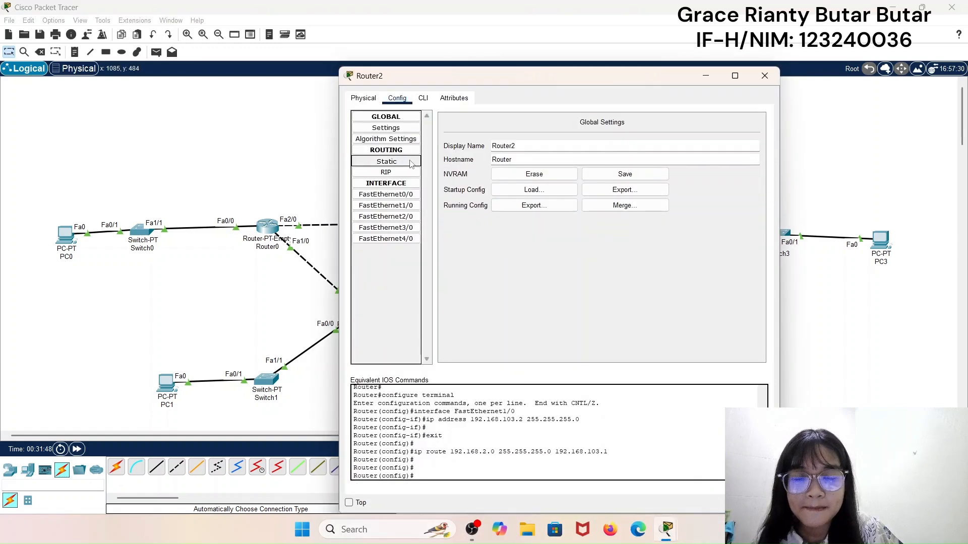
pyautogui.click(538, 169)
pyautogui.hotkey('ctrl', 'v')
pyautogui.click(536, 149)
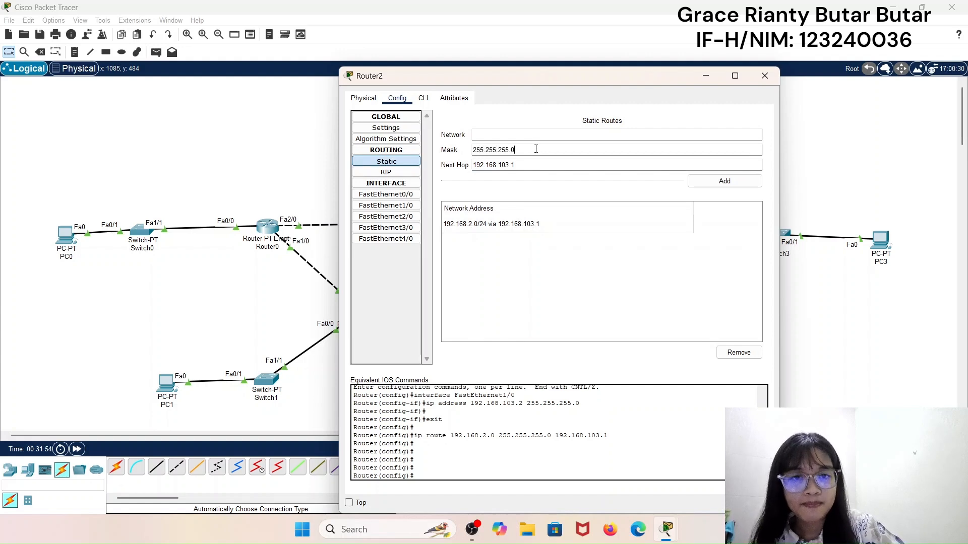
pyautogui.click(533, 135)
pyautogui.hotkey('ctrl', 'v')
pyautogui.press('BackSpace')
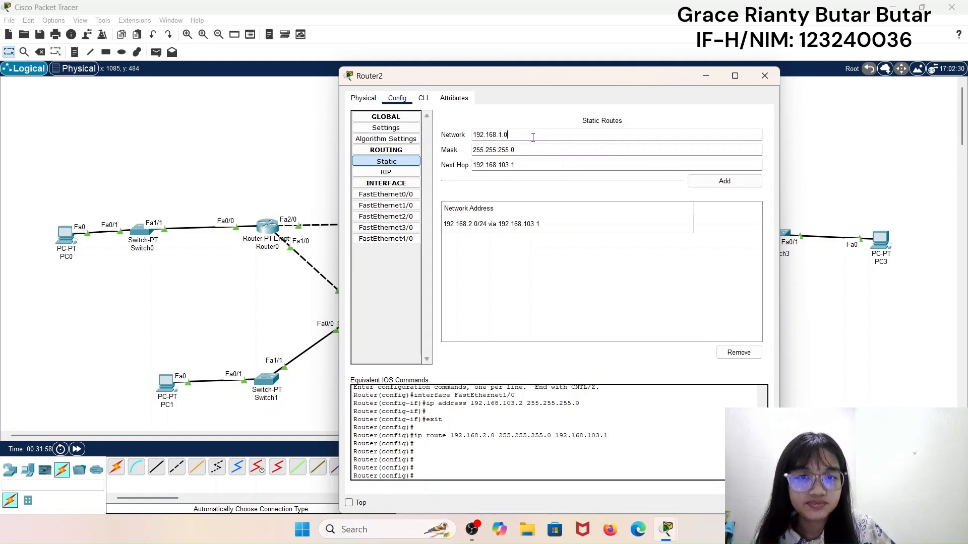
pyautogui.click(747, 184)
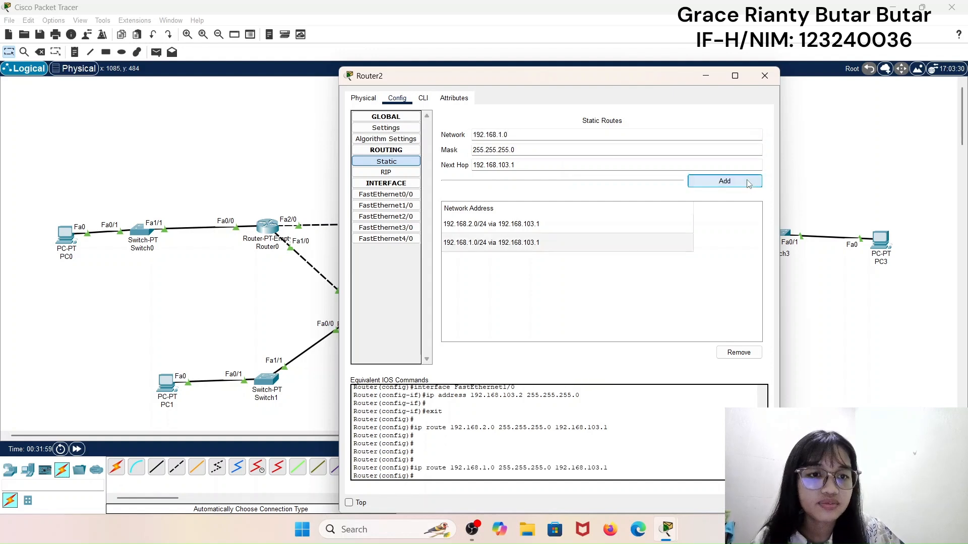
pyautogui.click(764, 80)
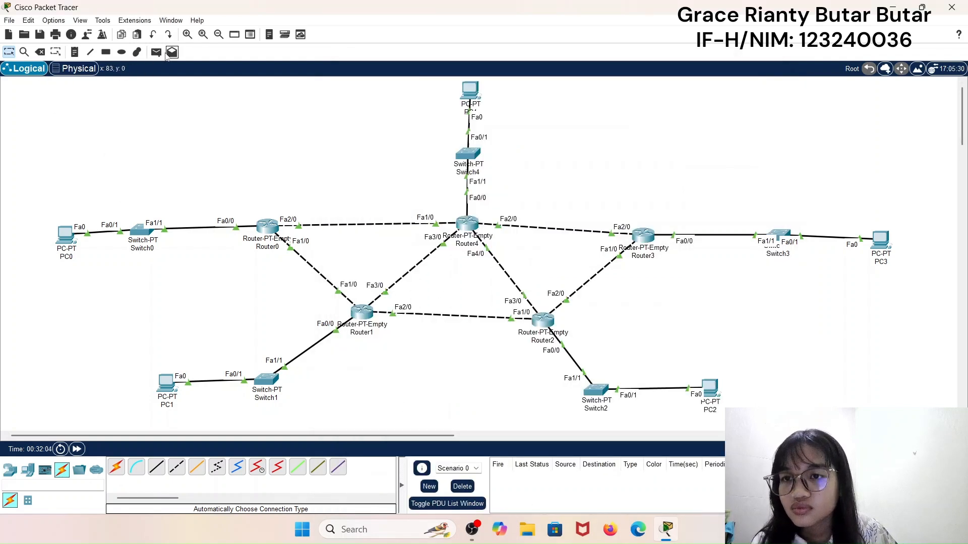
# - Send a simple PDU from PC0 to PC2 and another from PC2 to PC0
pyautogui.click(156, 52)
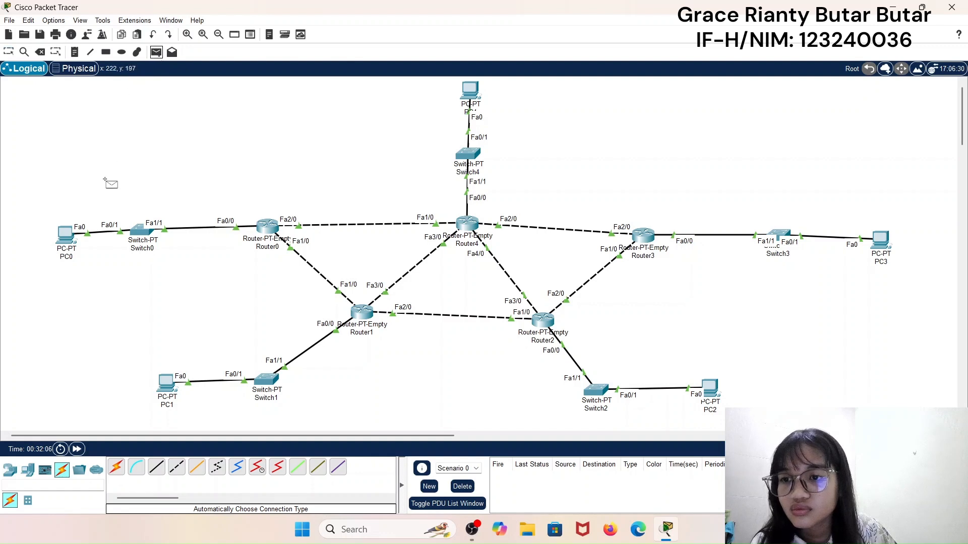
pyautogui.click(75, 235)
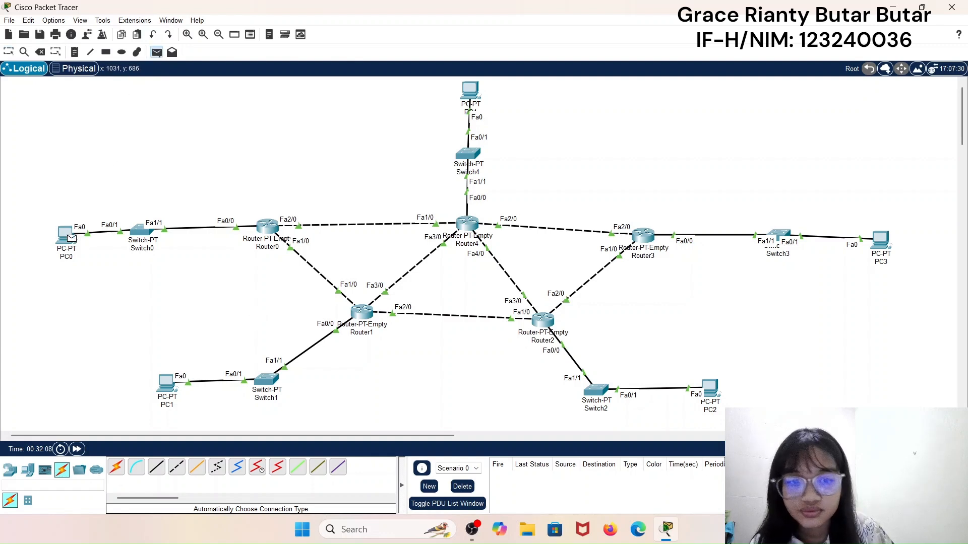
pyautogui.click(711, 386)
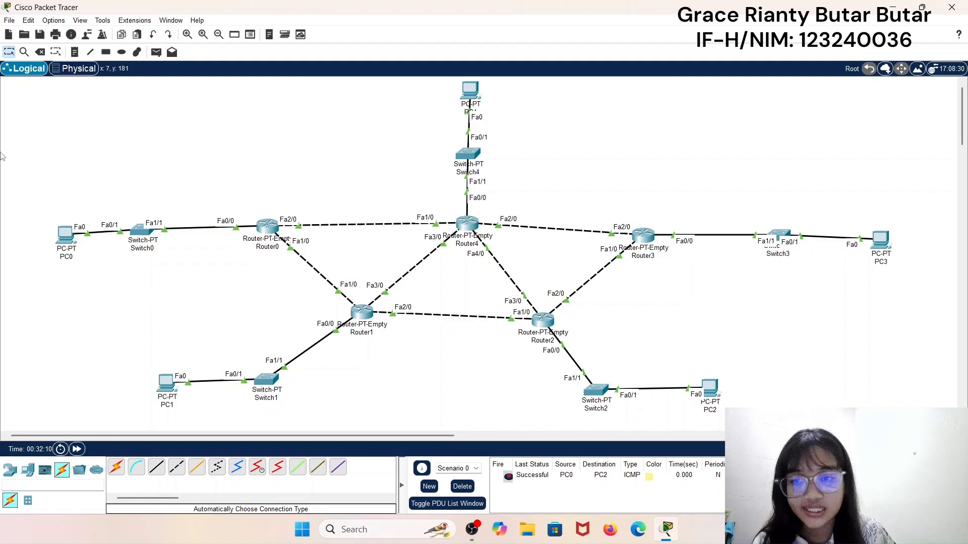
pyautogui.click(156, 52)
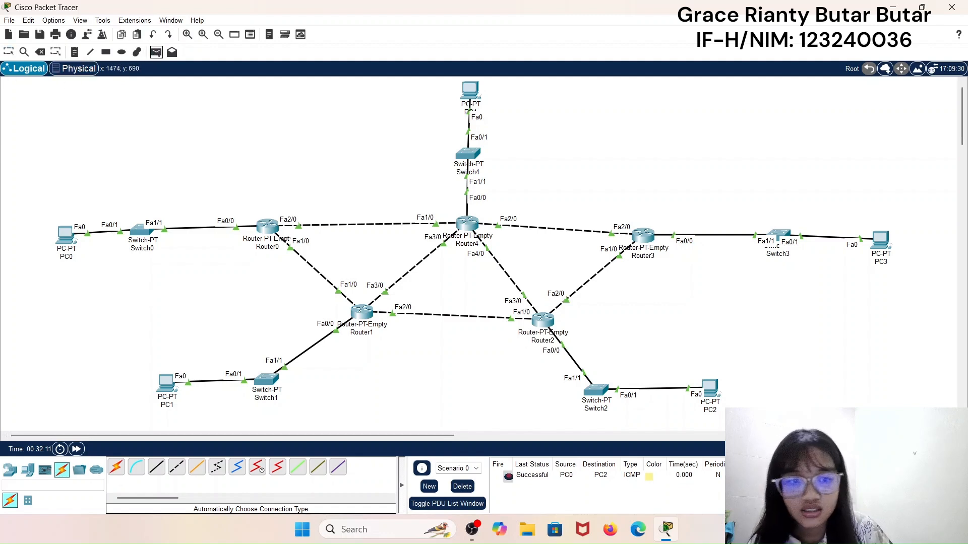
pyautogui.click(712, 383)
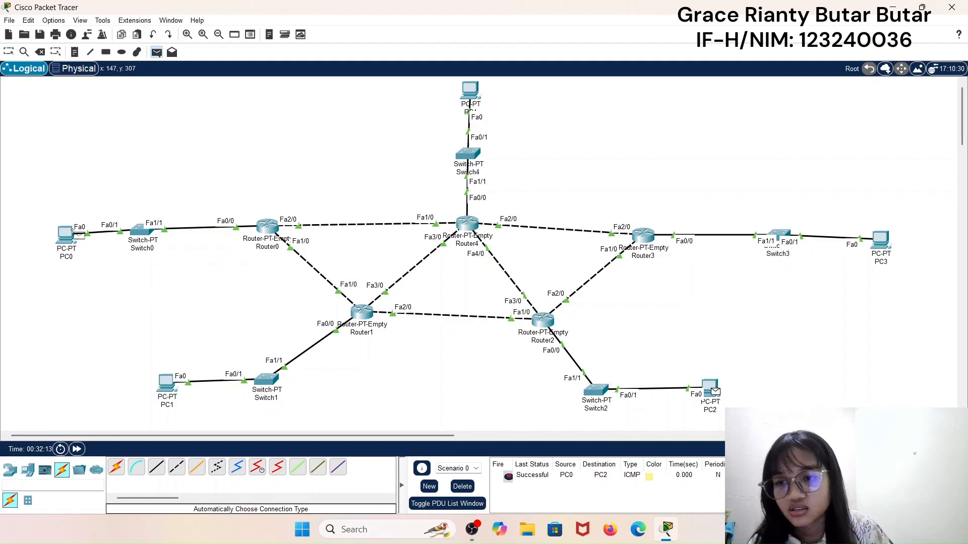
pyautogui.click(71, 235)
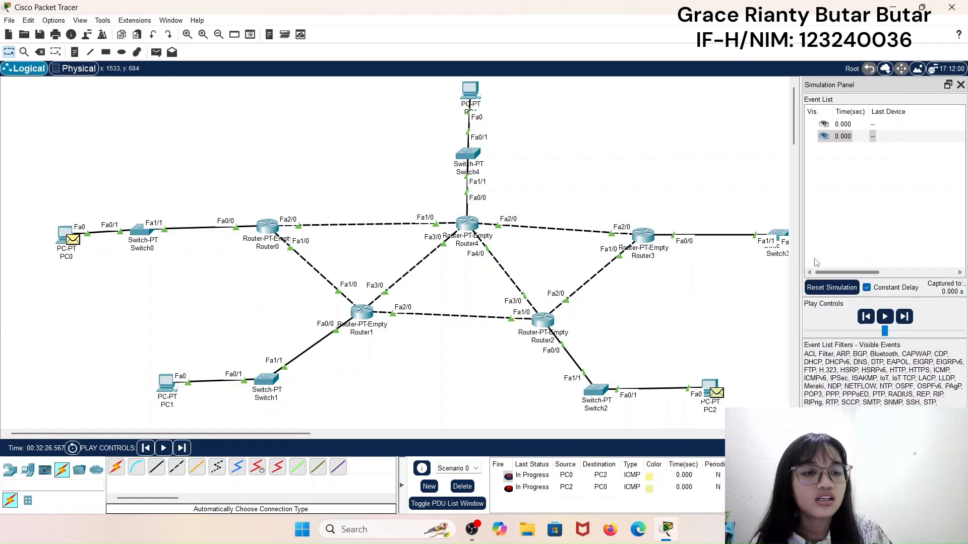
# - Play the simulation of both PDUs between PC0 and PC2, close the simulation panel and return to Realtime mode
pyautogui.click(882, 318)
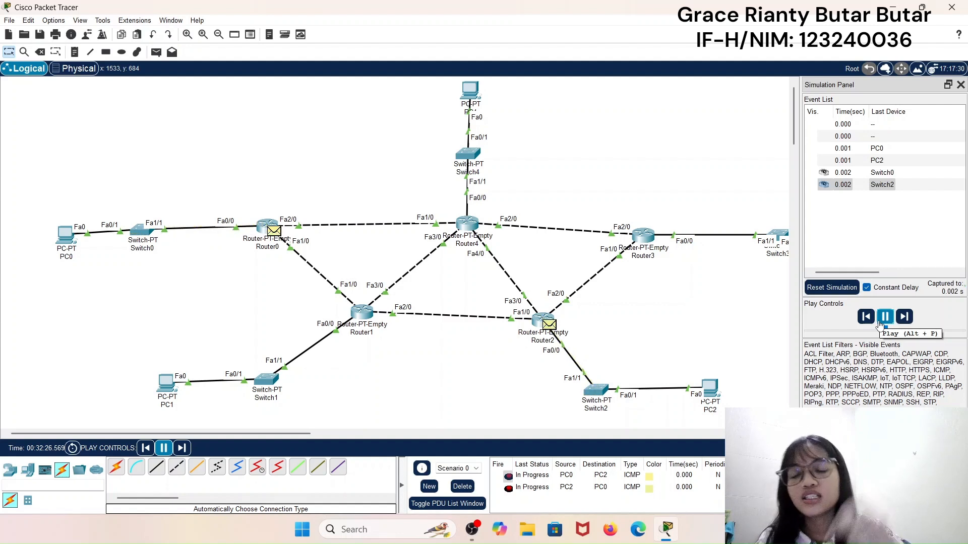
pyautogui.click(880, 326)
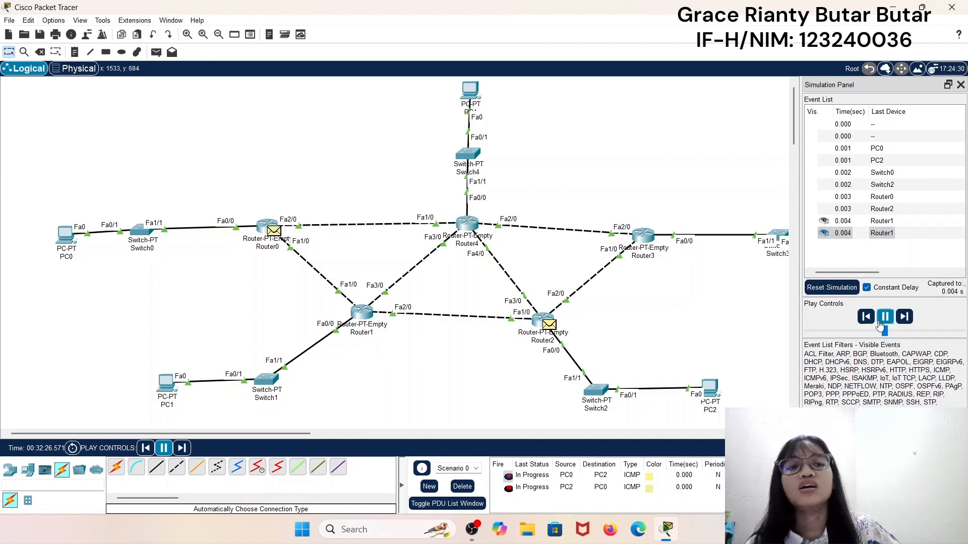
pyautogui.click(887, 318)
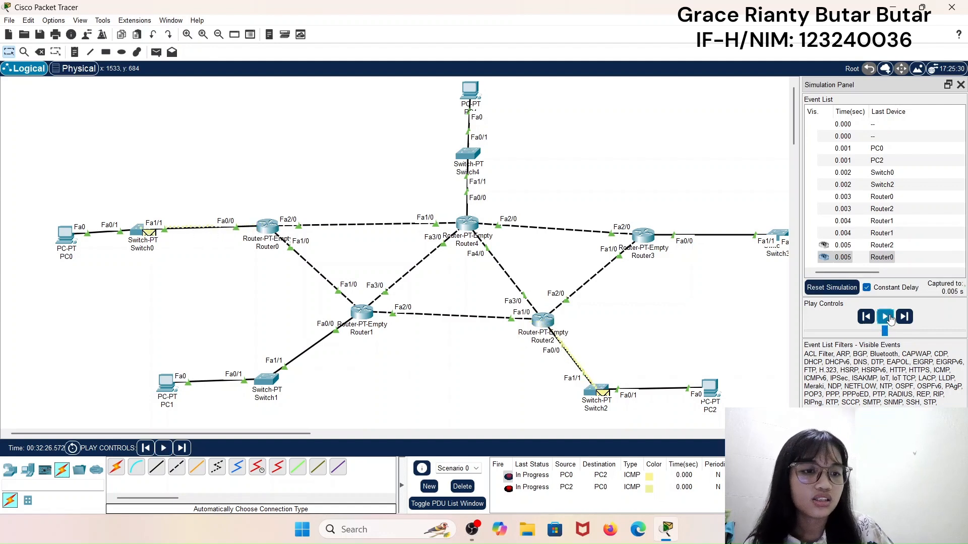
pyautogui.click(961, 85)
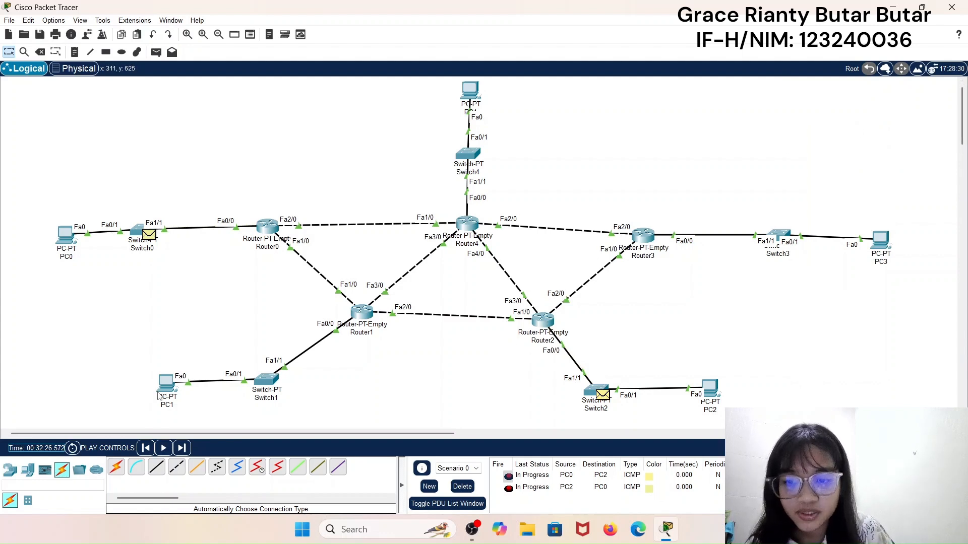
pyautogui.click(894, 448)
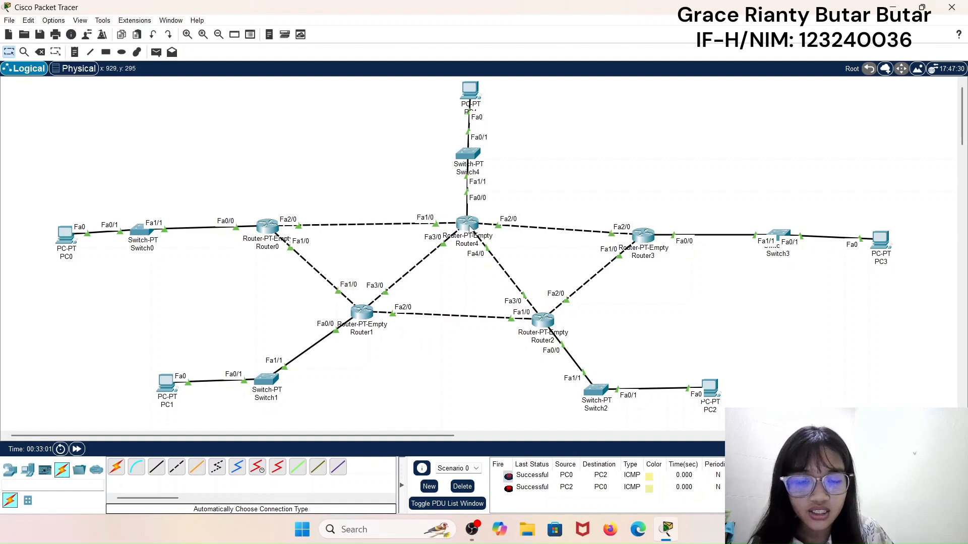
# - Copy the IPv4 address of Router2's FastEthernet3/0 interface and close its window
pyautogui.click(468, 227)
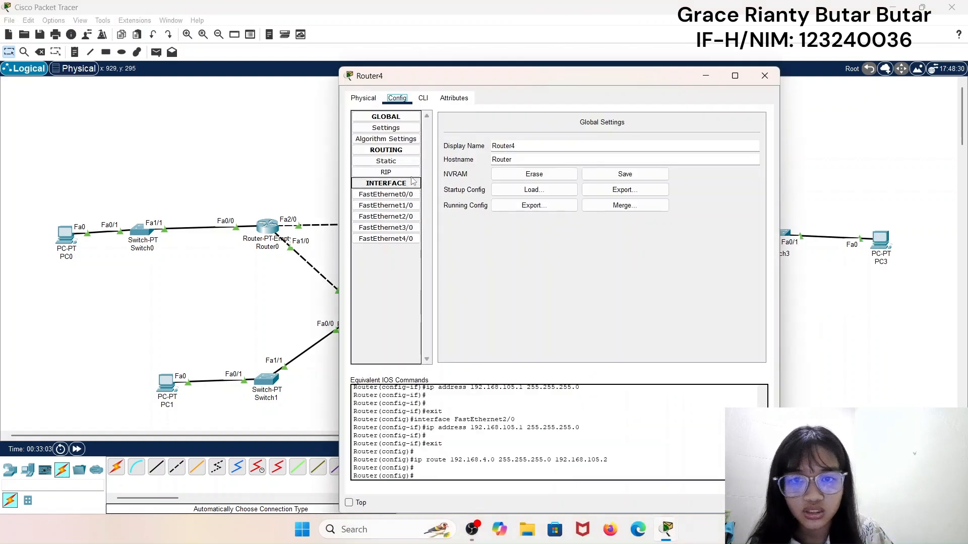
pyautogui.click(764, 76)
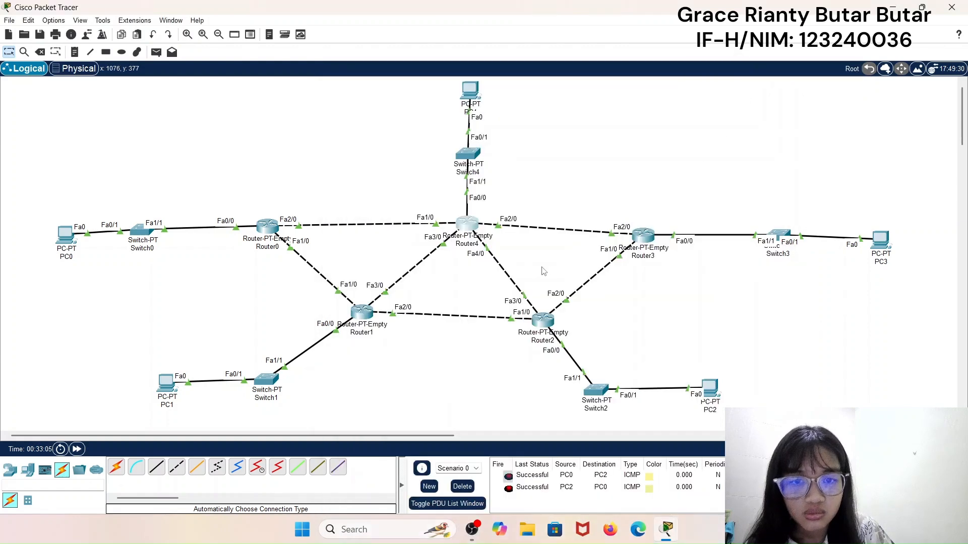
pyautogui.click(543, 320)
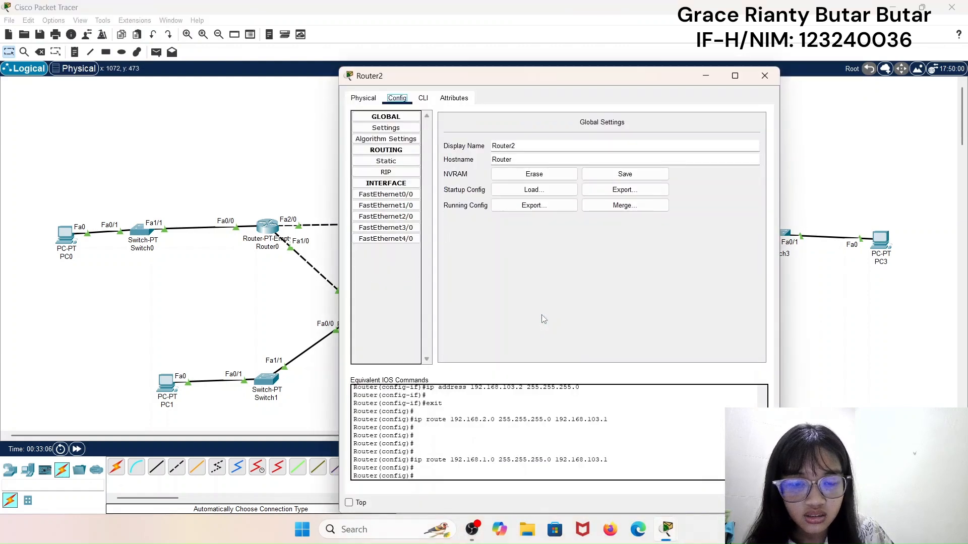
pyautogui.click(400, 227)
pyautogui.moveTo(650, 190); pyautogui.dragTo(604, 190)
pyautogui.hotkey('ctrl', 'c')
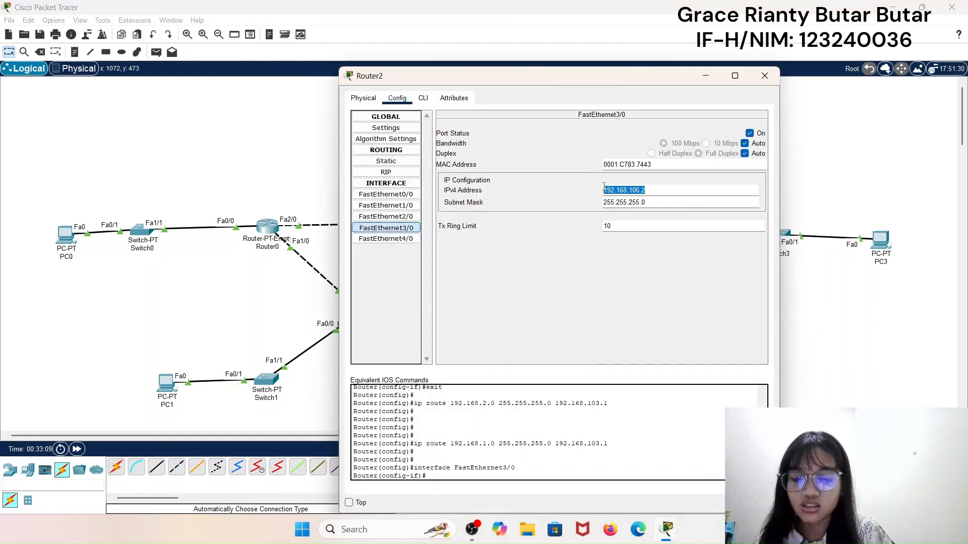
pyautogui.click(765, 76)
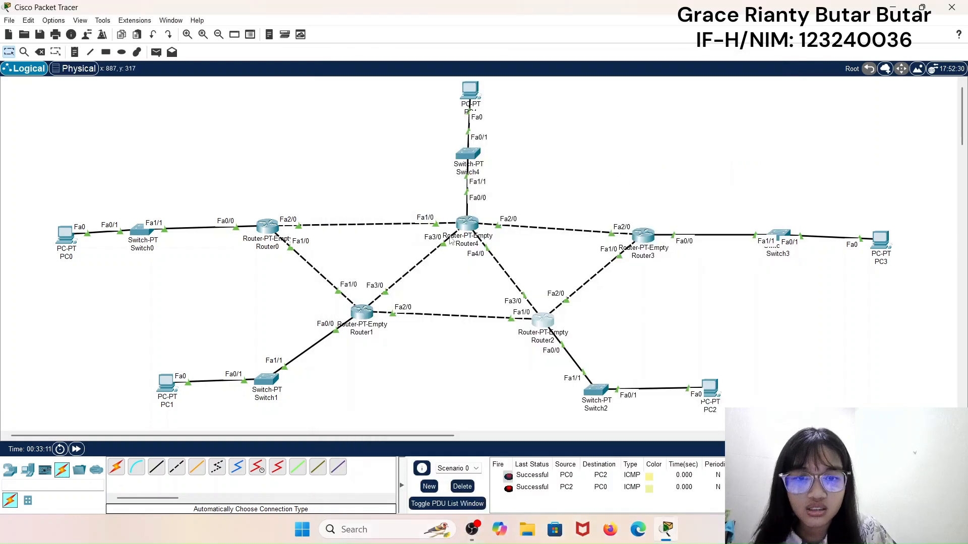
# - Add a static route on Router4 to network 192.168.3.0, mask 255.255.255.0, with next hop 192.168.106.2
pyautogui.click(474, 226)
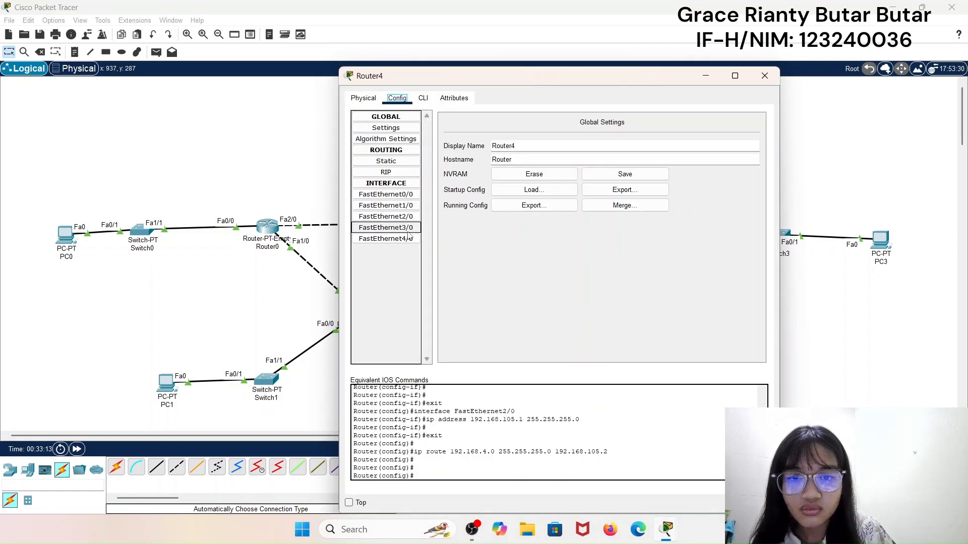
pyautogui.click(386, 162)
pyautogui.click(494, 166)
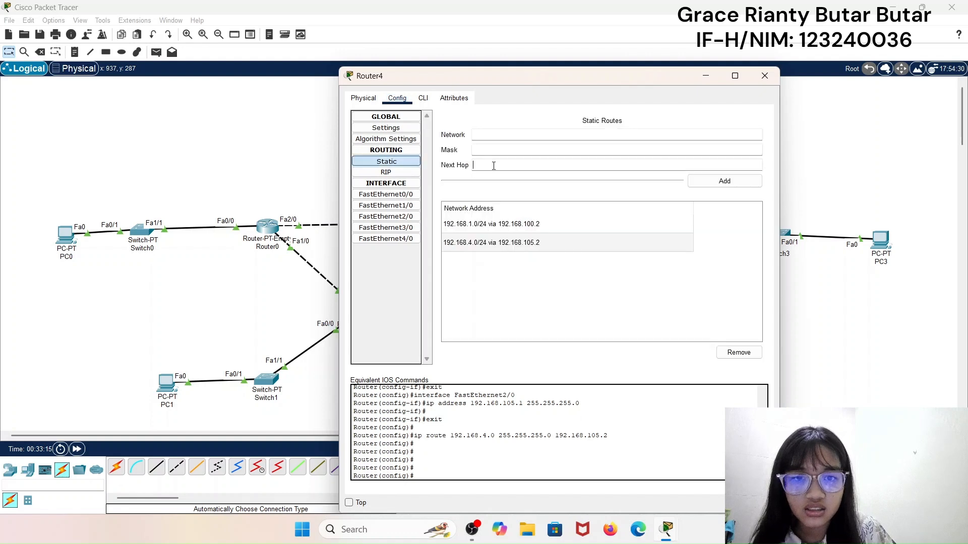
pyautogui.hotkey('ctrl', 'v')
pyautogui.click(499, 148)
pyautogui.write('2')
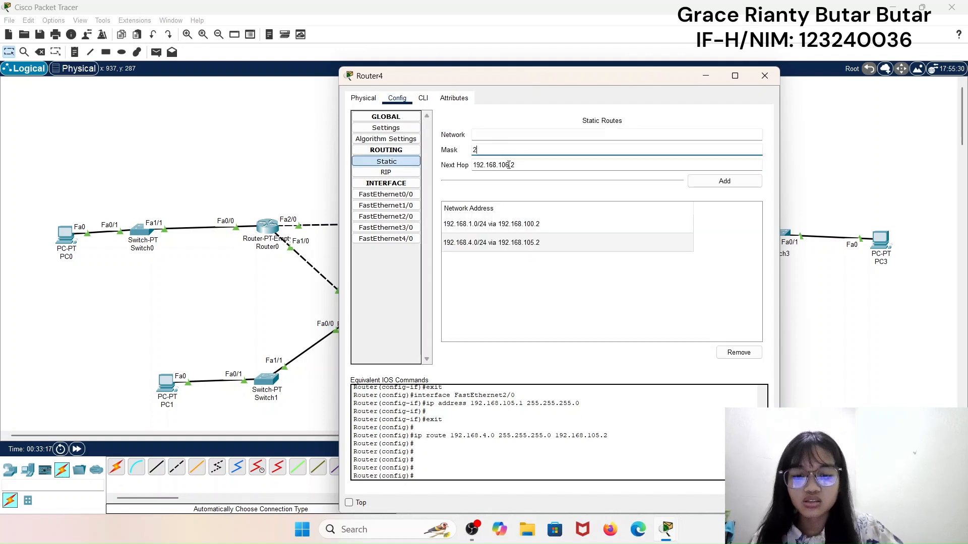
pyautogui.write('55.255.255.0')
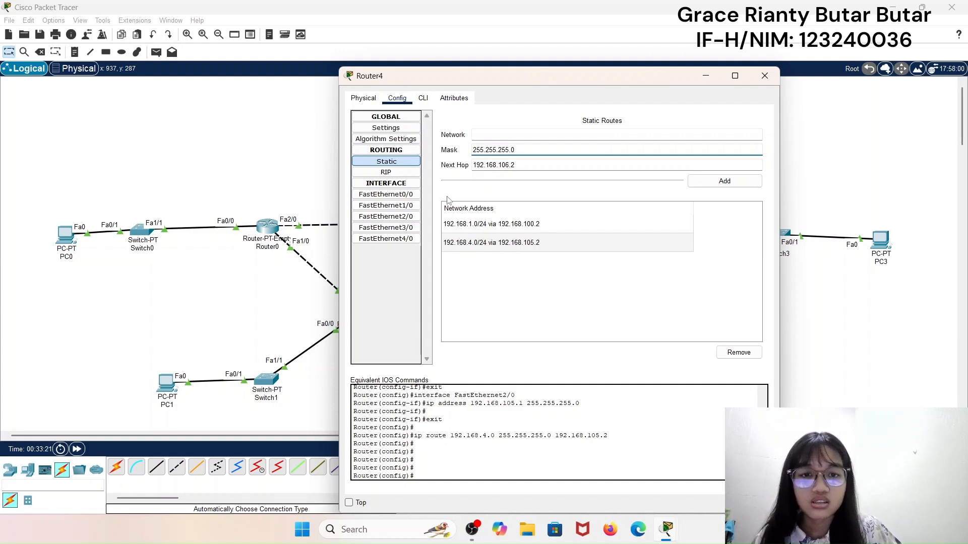
pyautogui.click(497, 135)
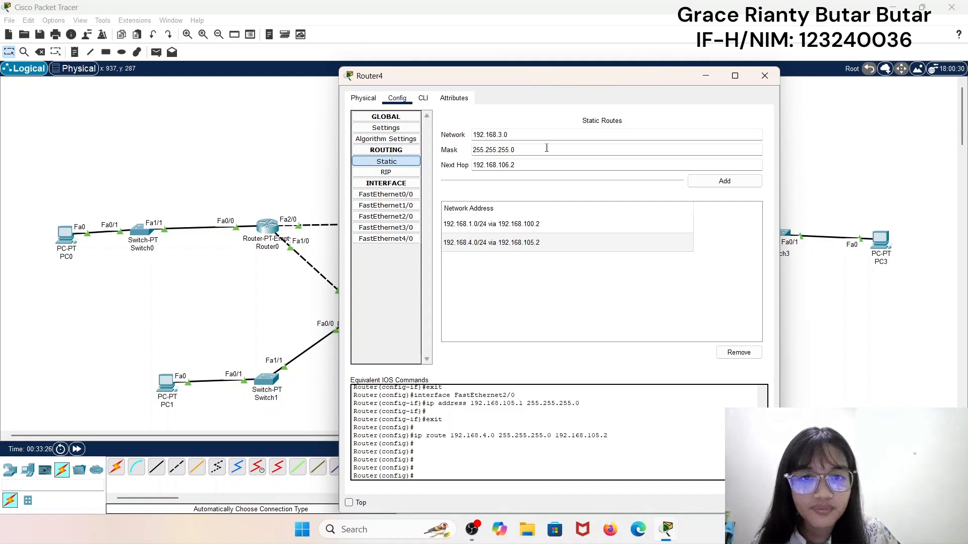
pyautogui.click(713, 188)
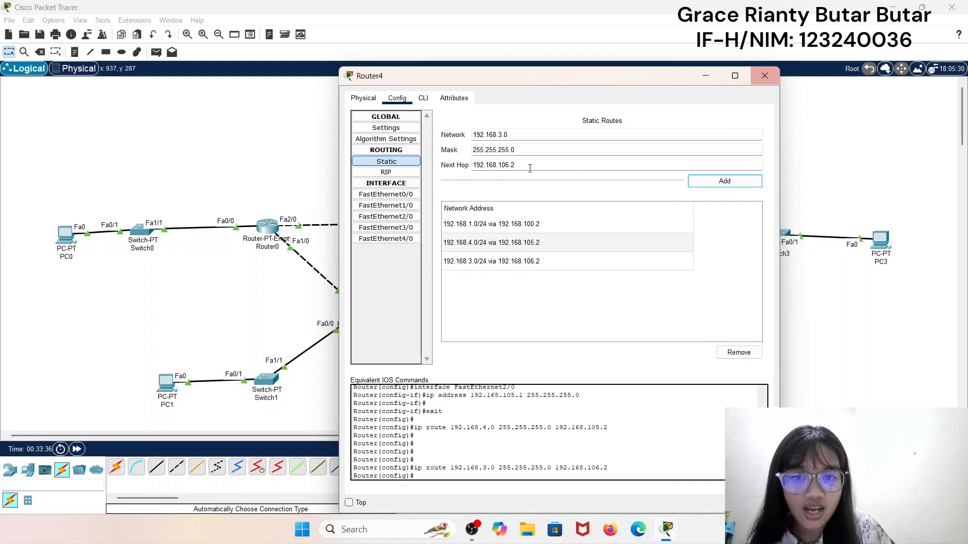
# - Copy Router4's FastEthernet4/0 IPv4 address and add a static route on Router2 to network 192.168.5.0, mask 255.255.255.0, with next hop 192.168.106.1
pyautogui.click(416, 239)
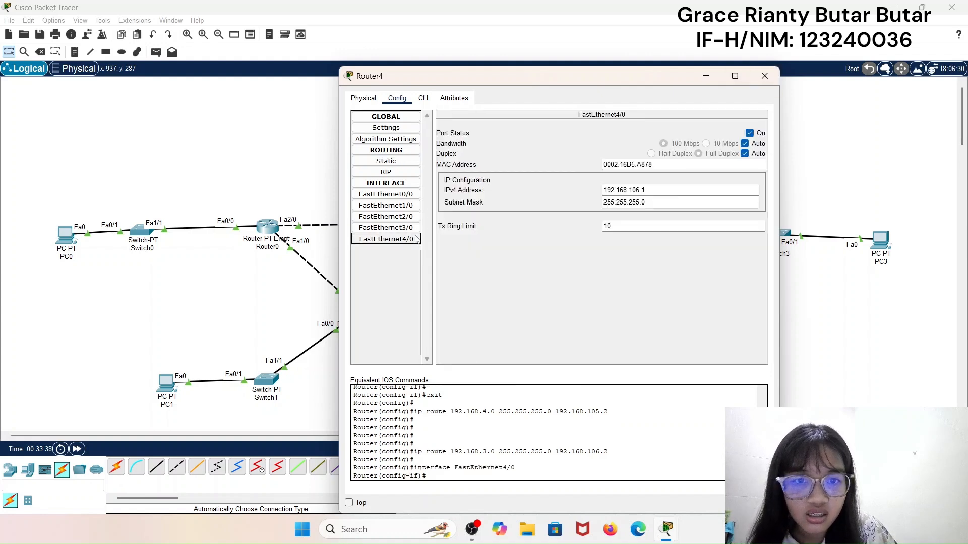
pyautogui.click(766, 75)
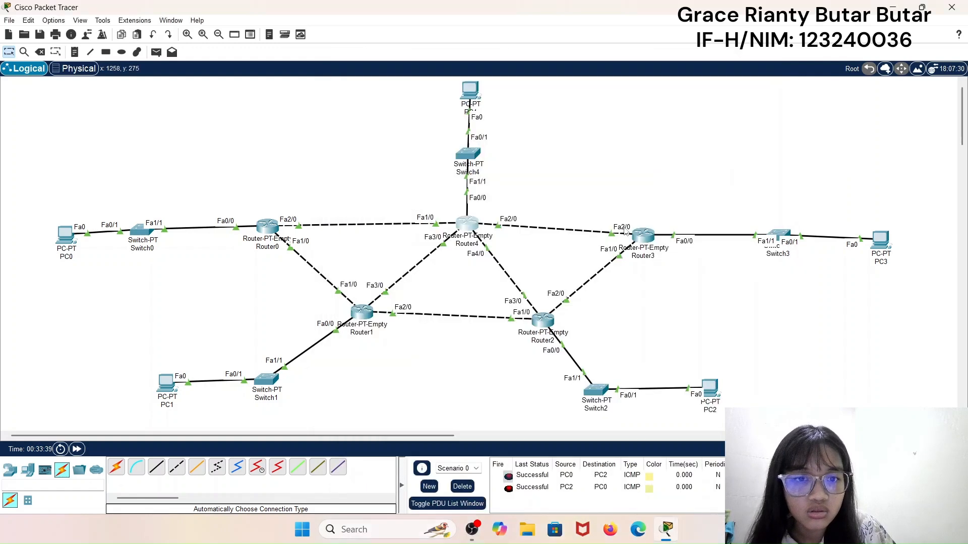
pyautogui.click(547, 318)
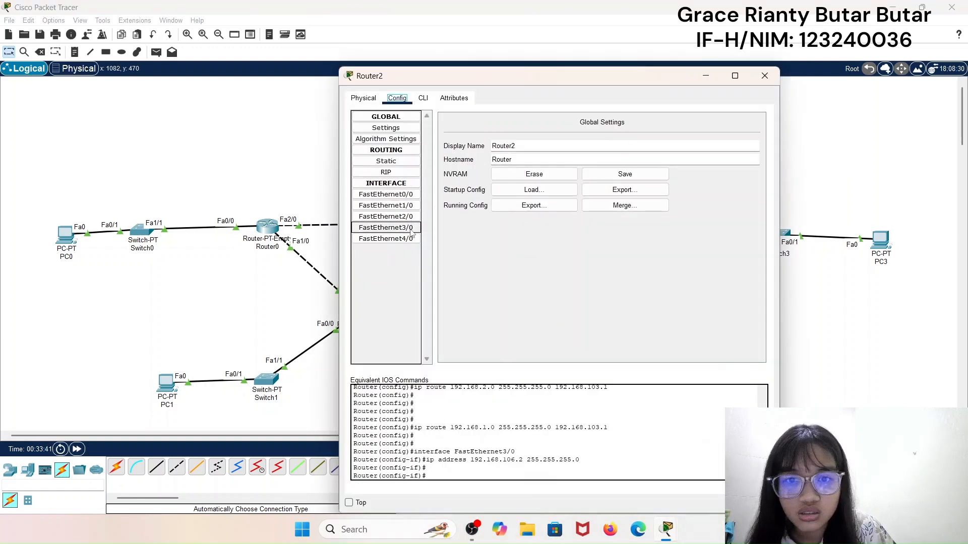
pyautogui.click(403, 161)
pyautogui.click(537, 165)
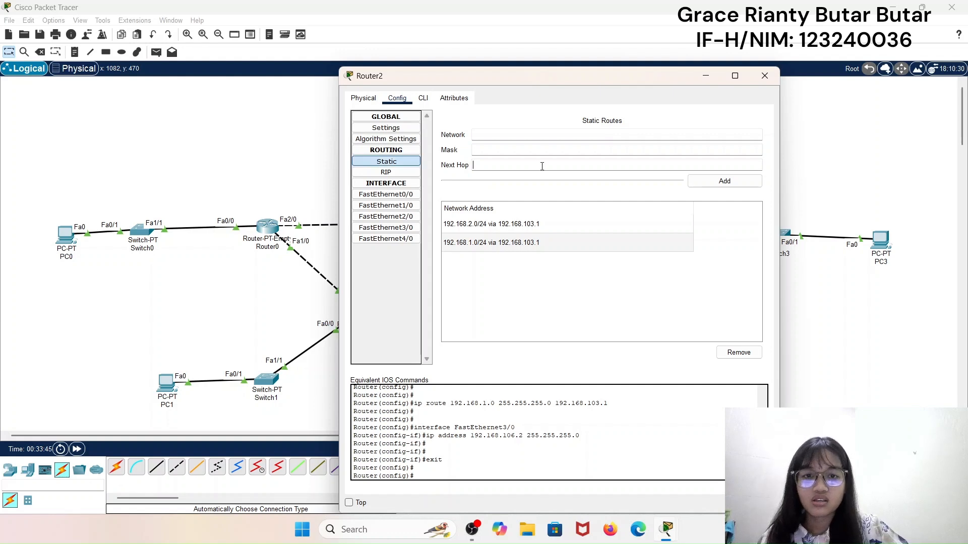
pyautogui.hotkey('ctrl', 'v')
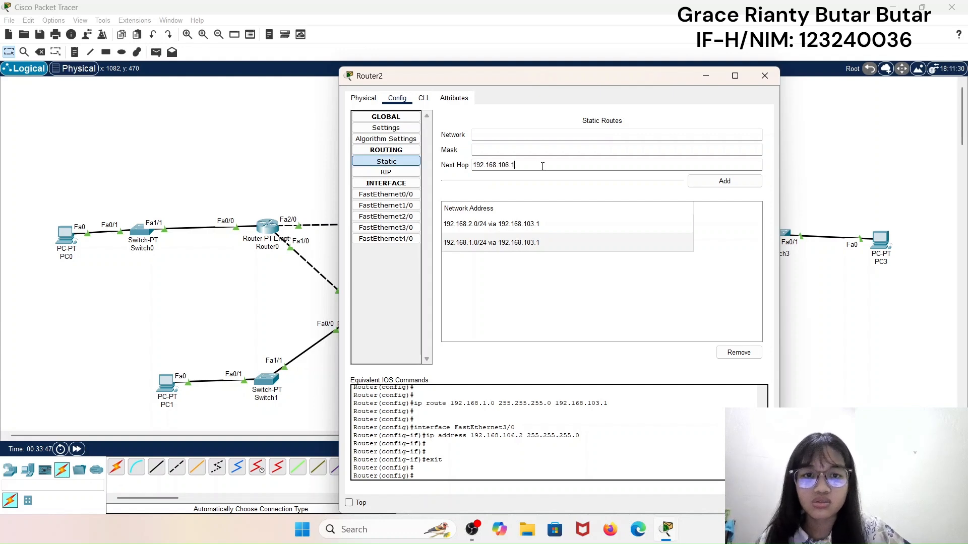
pyautogui.click(539, 154)
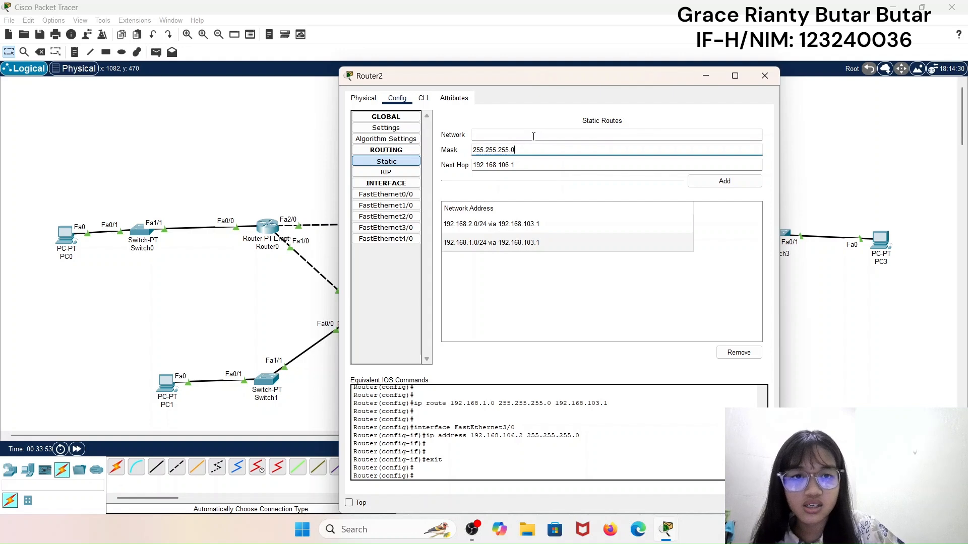
pyautogui.click(533, 136)
pyautogui.hotkey('ctrl', 'v')
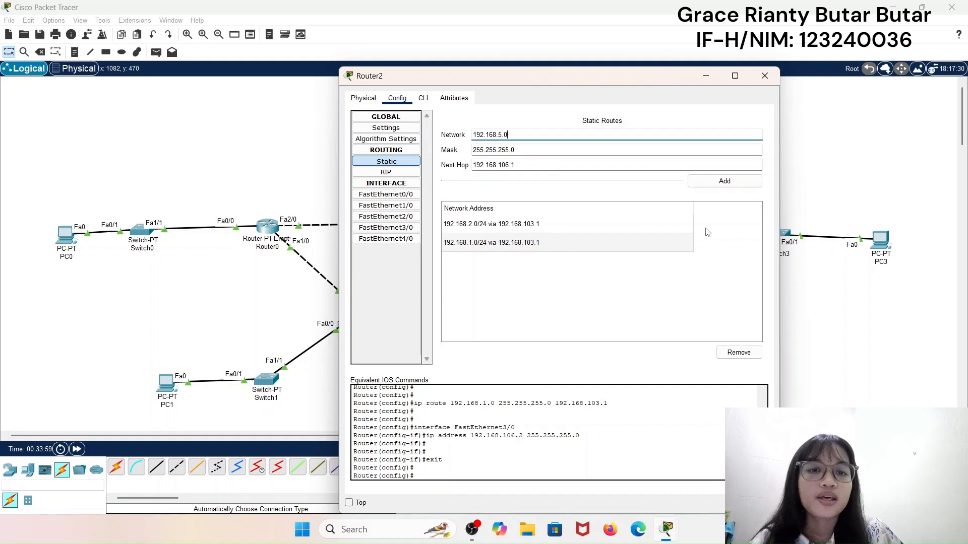
pyautogui.click(740, 185)
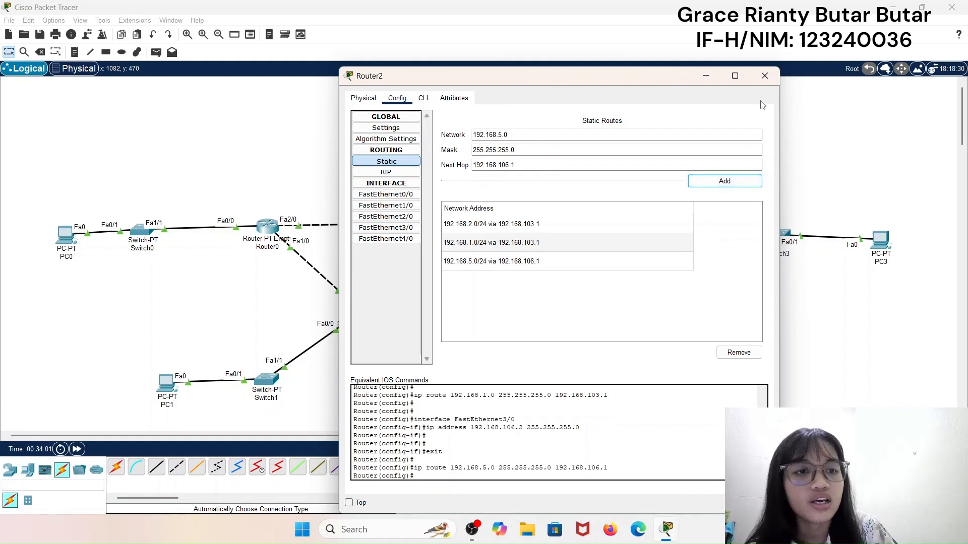
# - Close Router2's configuration and send a simple PDU from PC4 to PC2
pyautogui.click(765, 75)
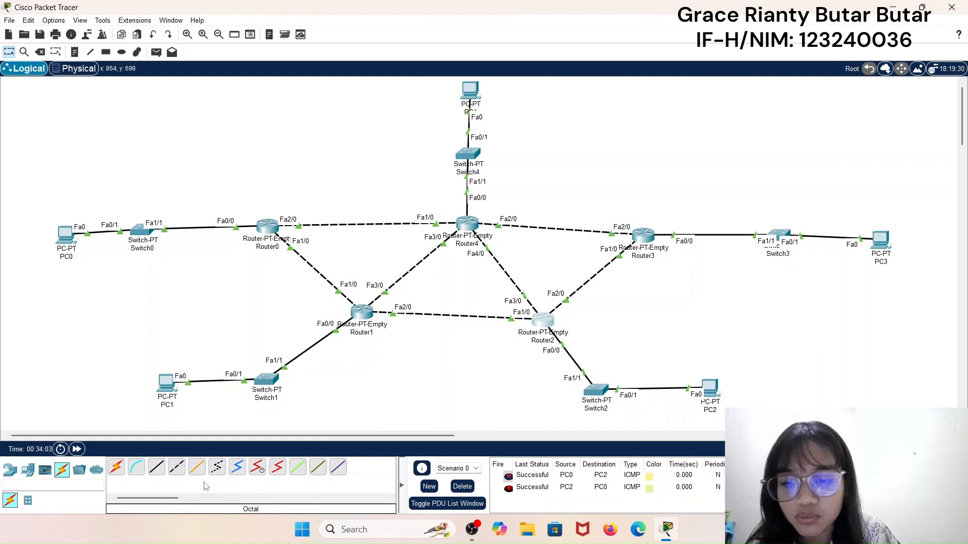
pyautogui.click(156, 52)
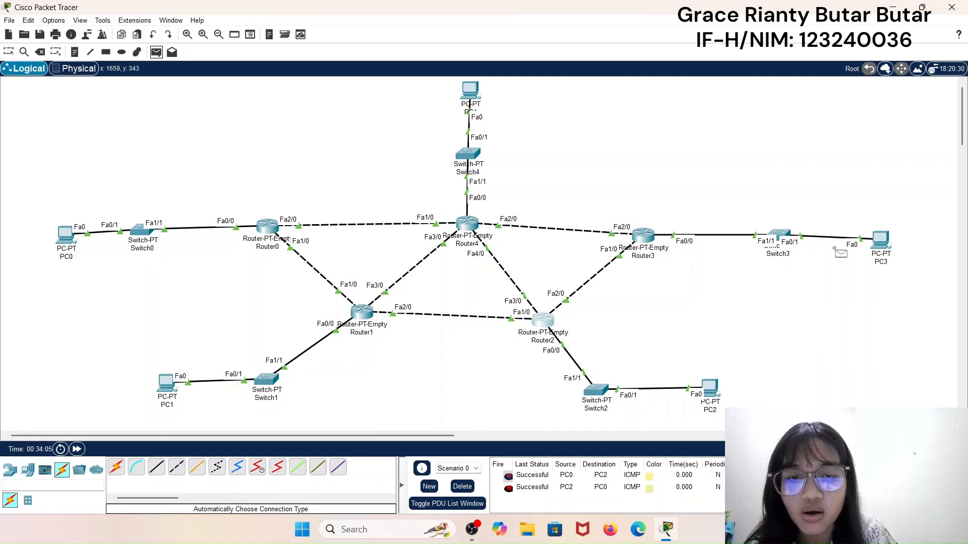
pyautogui.click(471, 91)
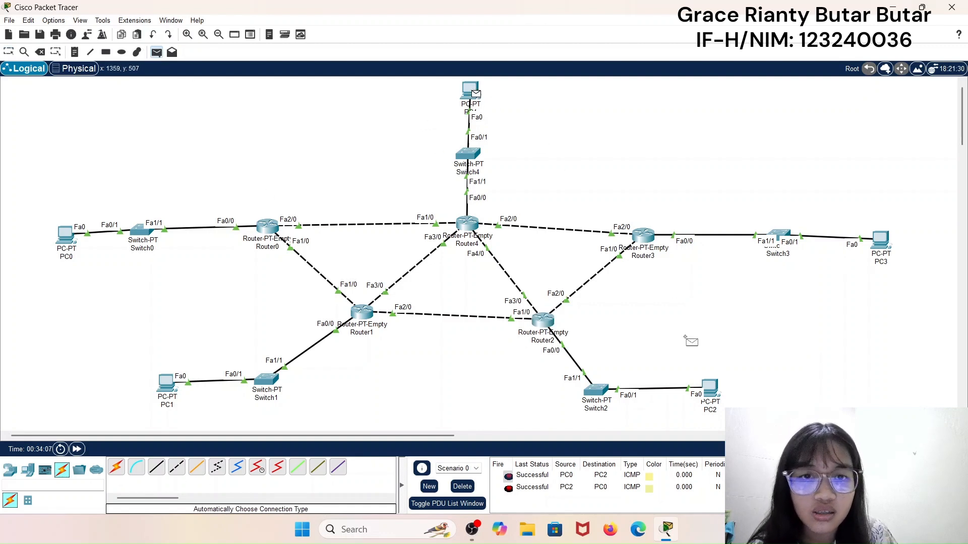
pyautogui.click(711, 389)
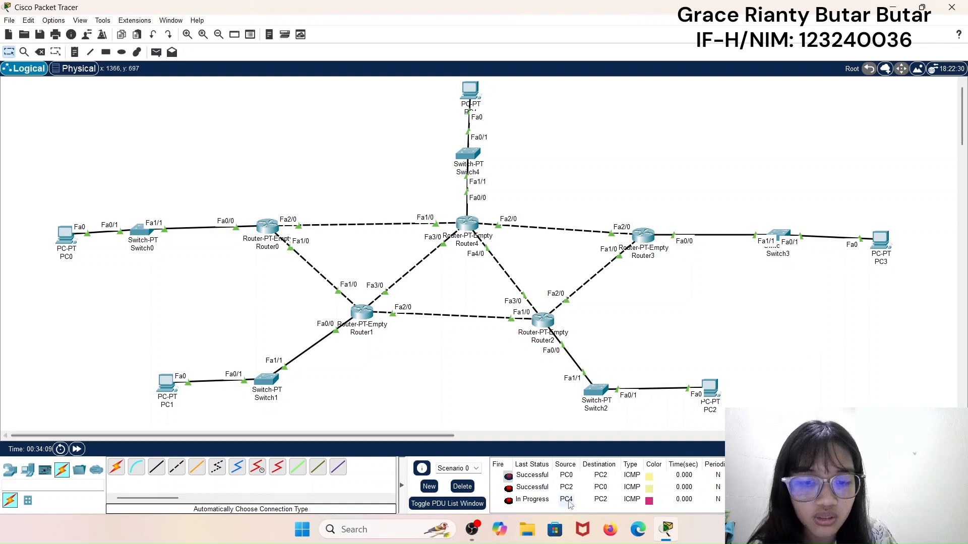
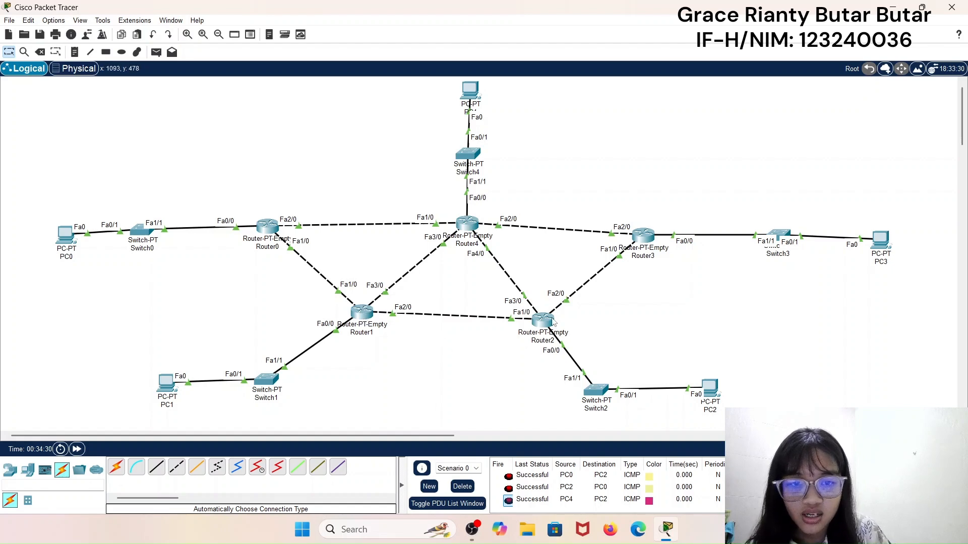
pyautogui.click(553, 322)
pyautogui.click(385, 206)
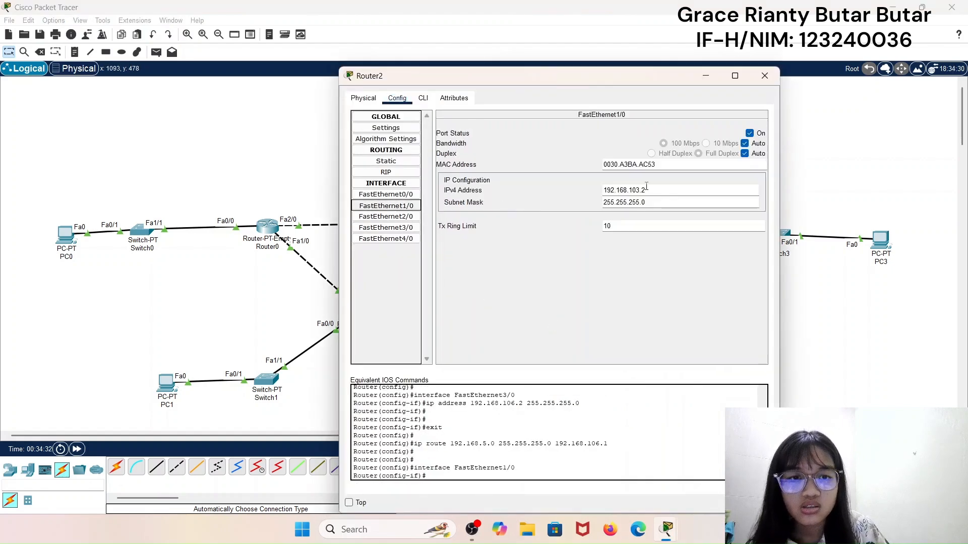
pyautogui.moveTo(646, 187); pyautogui.dragTo(587, 190)
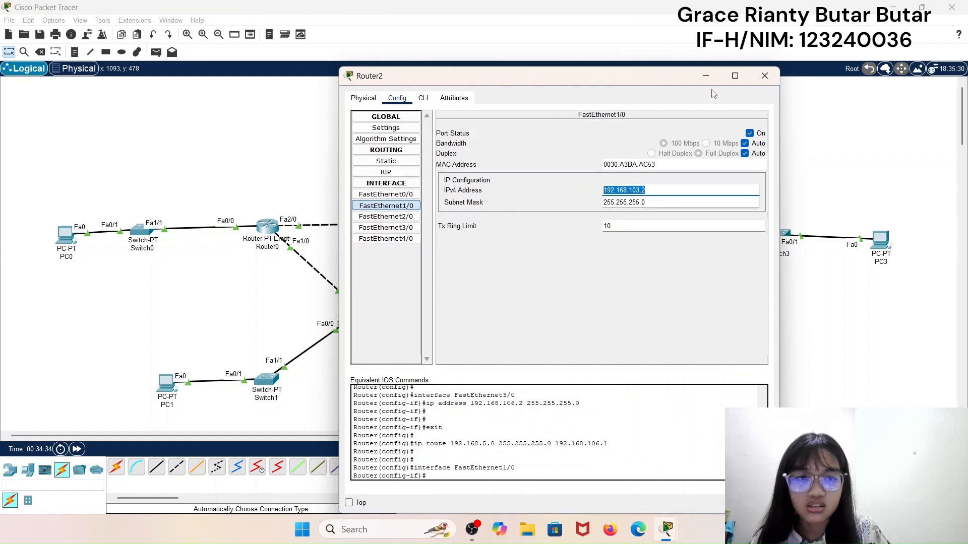
pyautogui.click(765, 76)
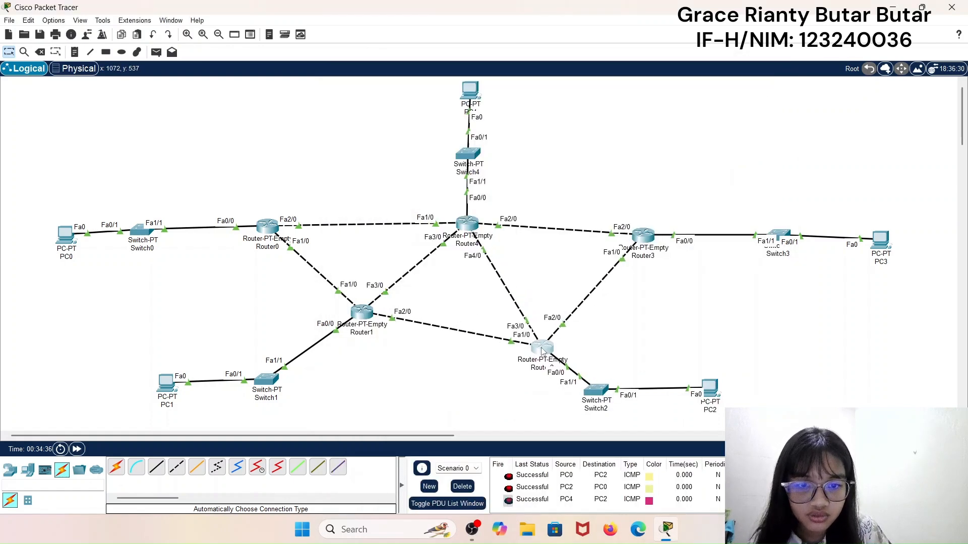
pyautogui.moveTo(541, 350); pyautogui.dragTo(543, 319)
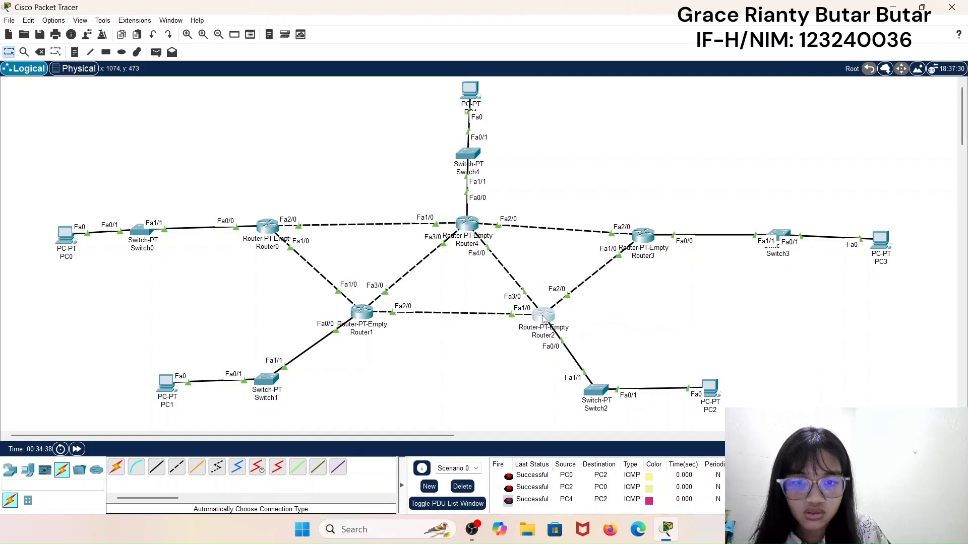
pyautogui.click(366, 313)
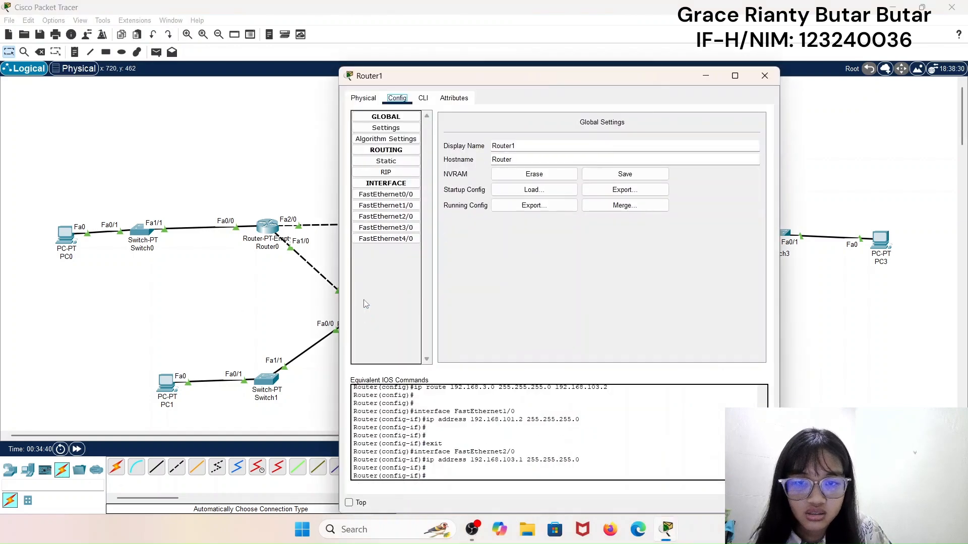
pyautogui.click(767, 79)
# - Copy the IPv4 address of Router2's FastEthernet1/0 interface and close its window
pyautogui.click(544, 317)
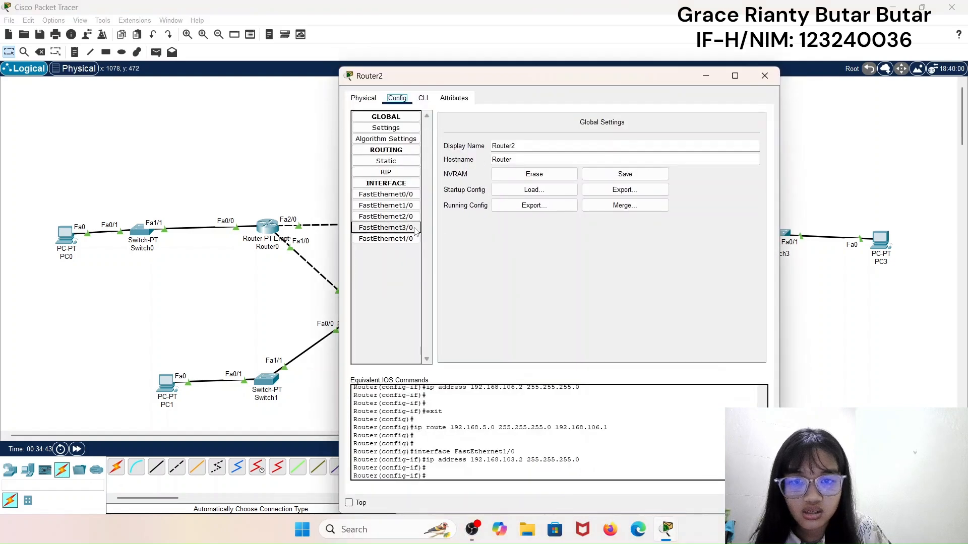
pyautogui.click(386, 206)
pyautogui.moveTo(656, 190); pyautogui.dragTo(604, 189)
pyautogui.hotkey('ctrl', 'c')
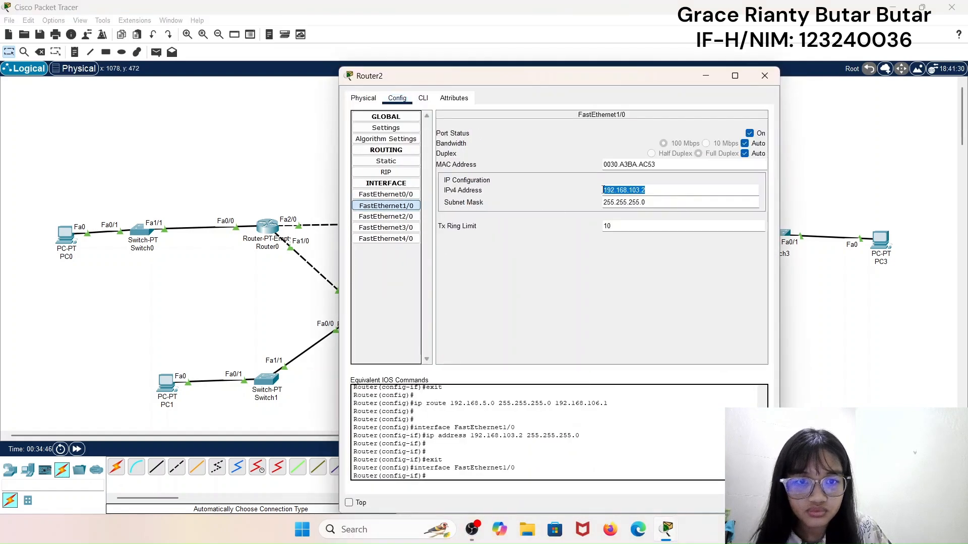
pyautogui.click(765, 75)
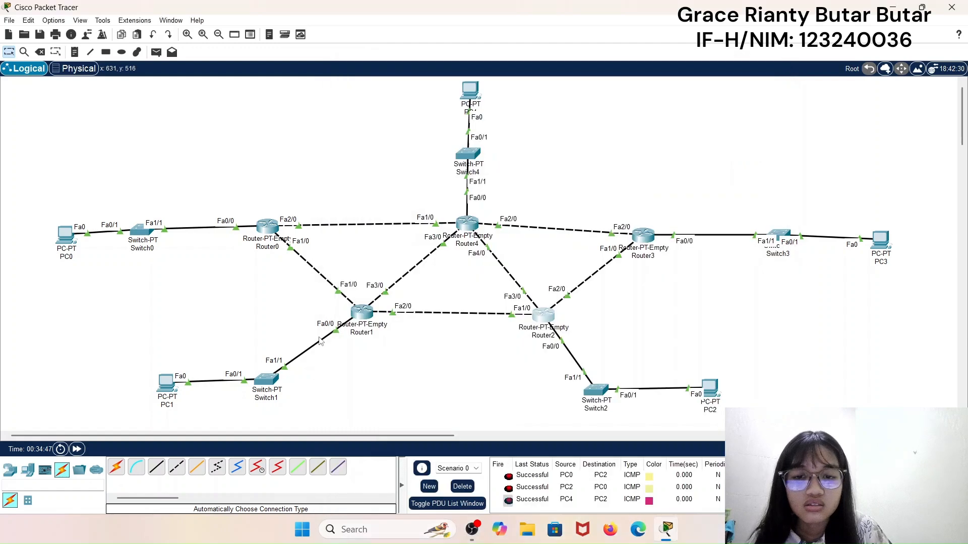
# - Add a static route on Router1 to network 192.168.5.0, mask 255.255.255.0, with next hop 192.168.103.2, and close its window
pyautogui.click(361, 314)
pyautogui.click(386, 162)
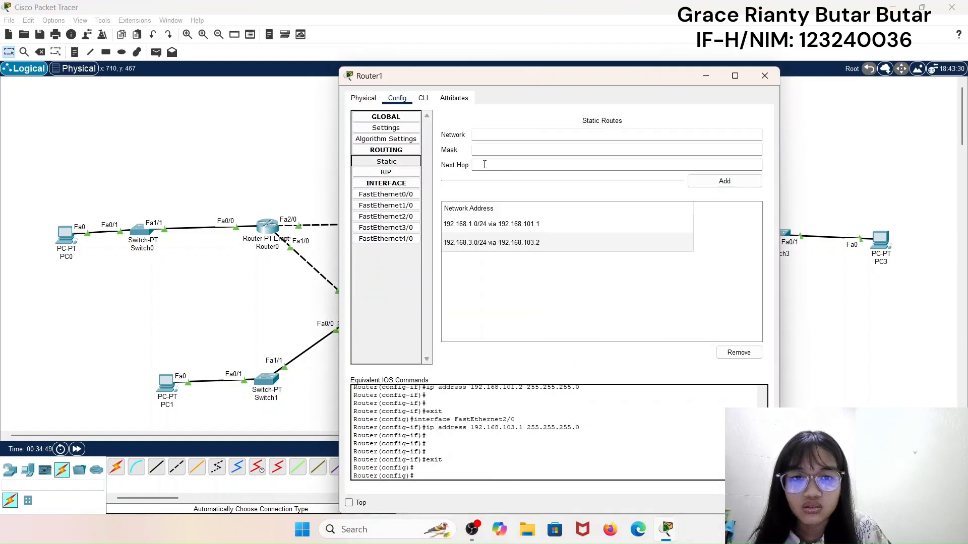
pyautogui.click(535, 165)
pyautogui.hotkey('ctrl', 'v')
pyautogui.click(532, 147)
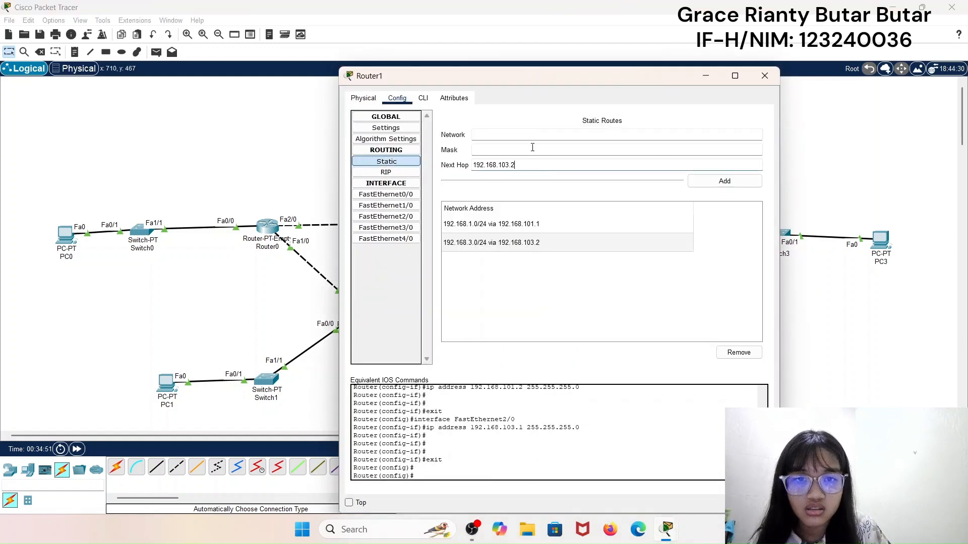
pyautogui.write('255.255.255.0')
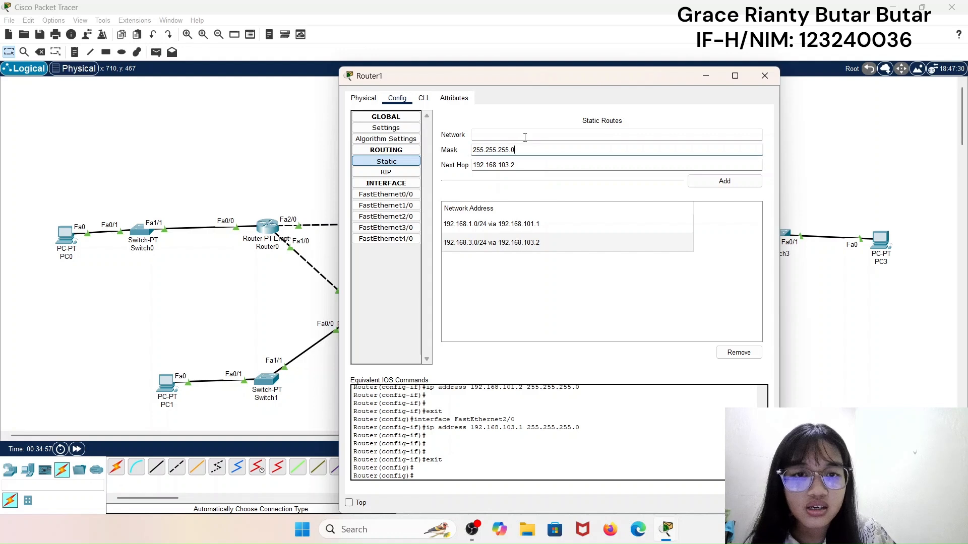
pyautogui.click(525, 137)
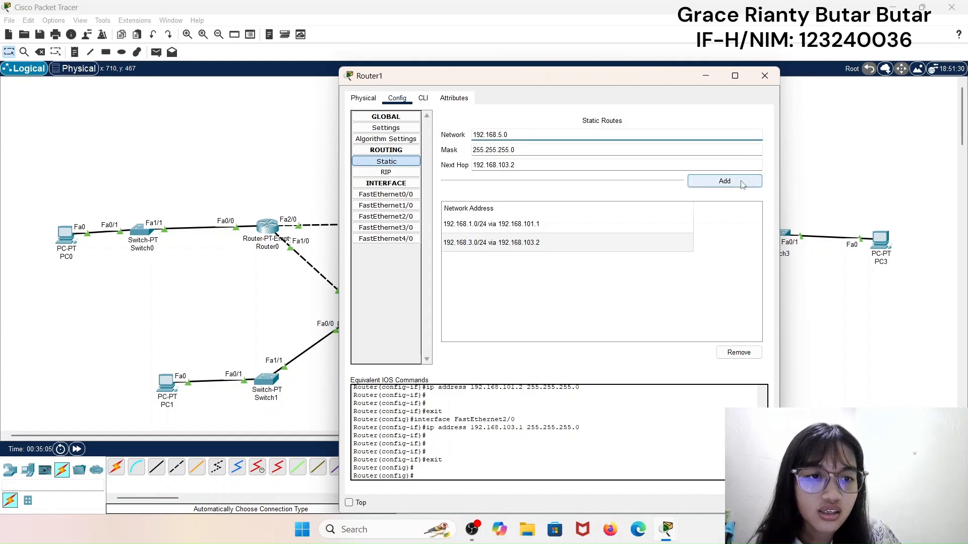
pyautogui.click(724, 181)
pyautogui.click(765, 75)
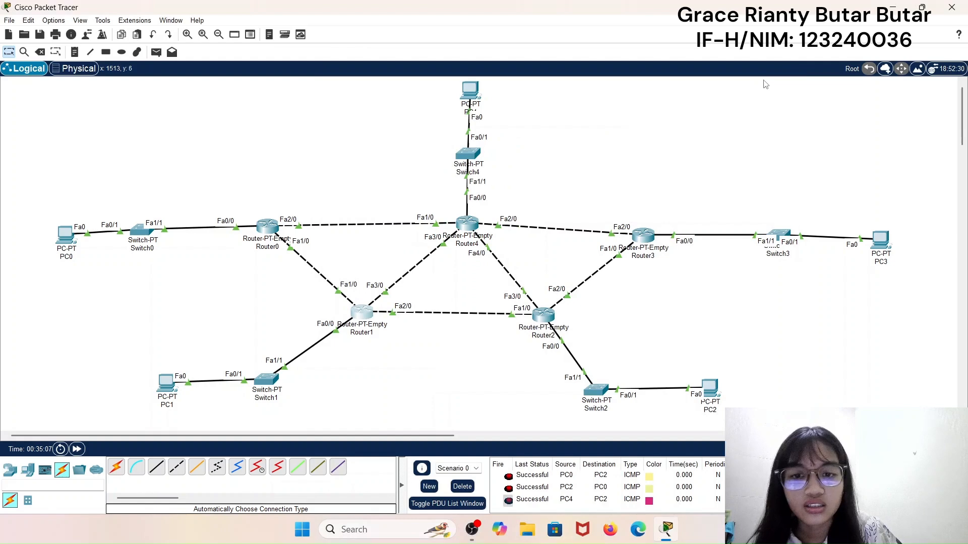
# - Copy the IPv4 address of Router2's FastEthernet3/0 interface
pyautogui.doubleClick(542, 311)
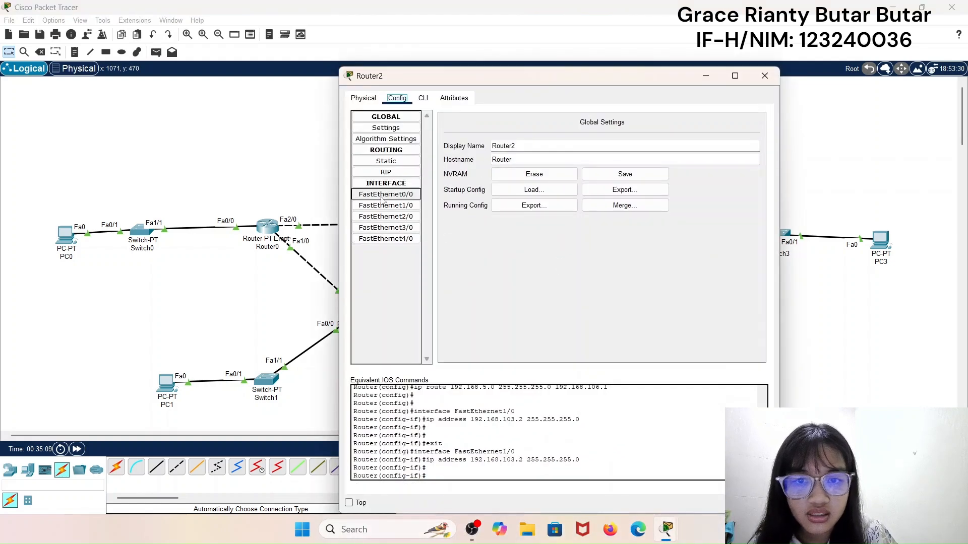
pyautogui.click(396, 229)
pyautogui.moveTo(668, 189); pyautogui.dragTo(593, 190)
pyautogui.hotkey('ctrl', 'c')
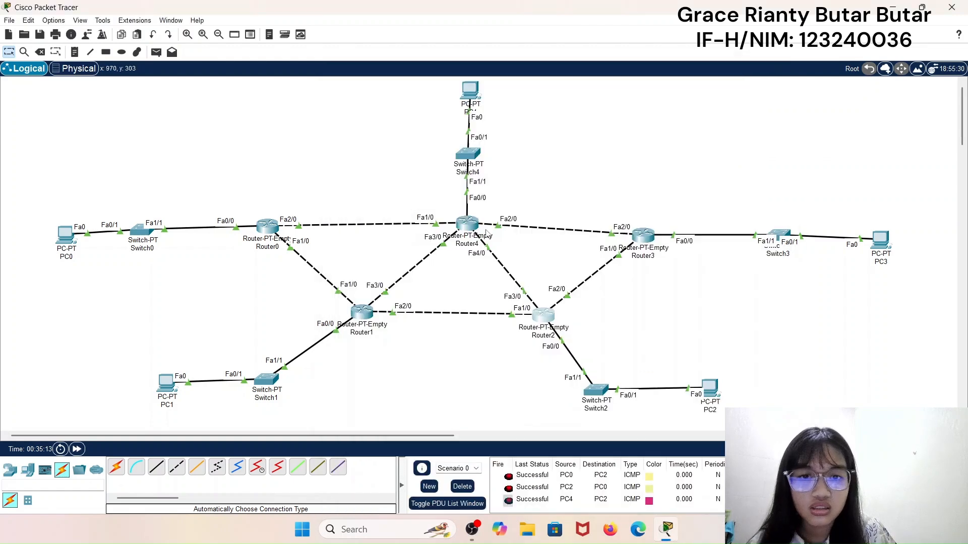
# - Add a static route on Router4 to network 192.168.2.0, mask 255.255.255.0, with next hop 192.168.106.2, and close its window
pyautogui.doubleClick(473, 227)
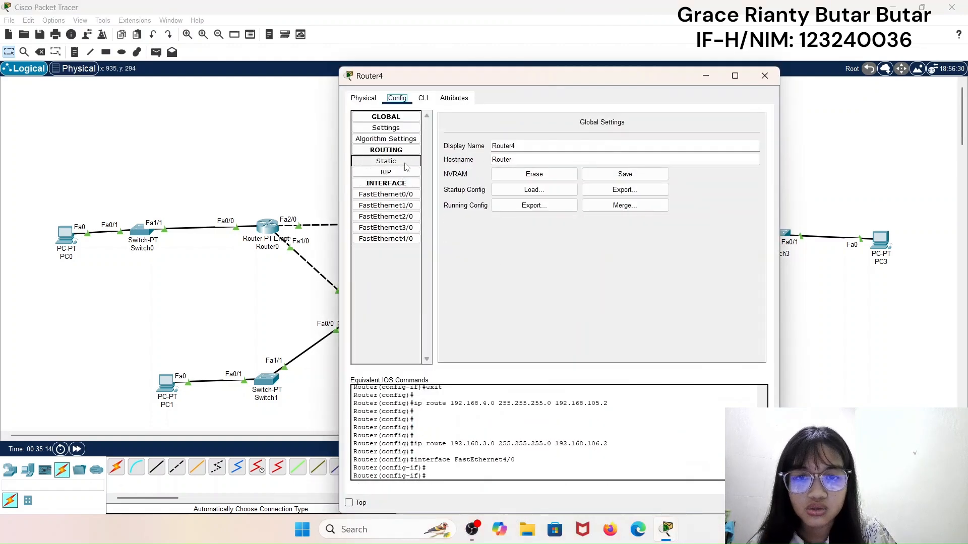
pyautogui.click(387, 161)
pyautogui.click(555, 164)
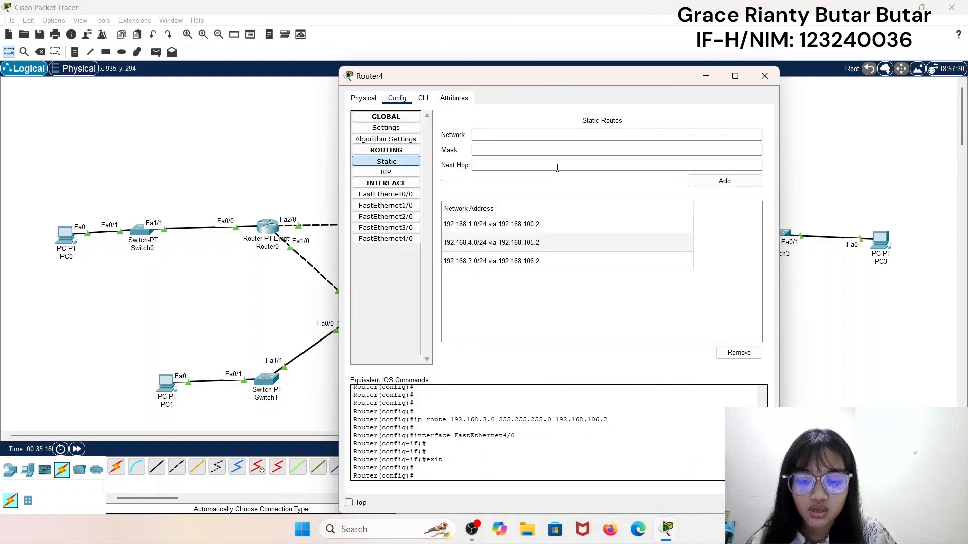
pyautogui.hotkey('ctrl', 'v')
pyautogui.click(530, 147)
pyautogui.write('255')
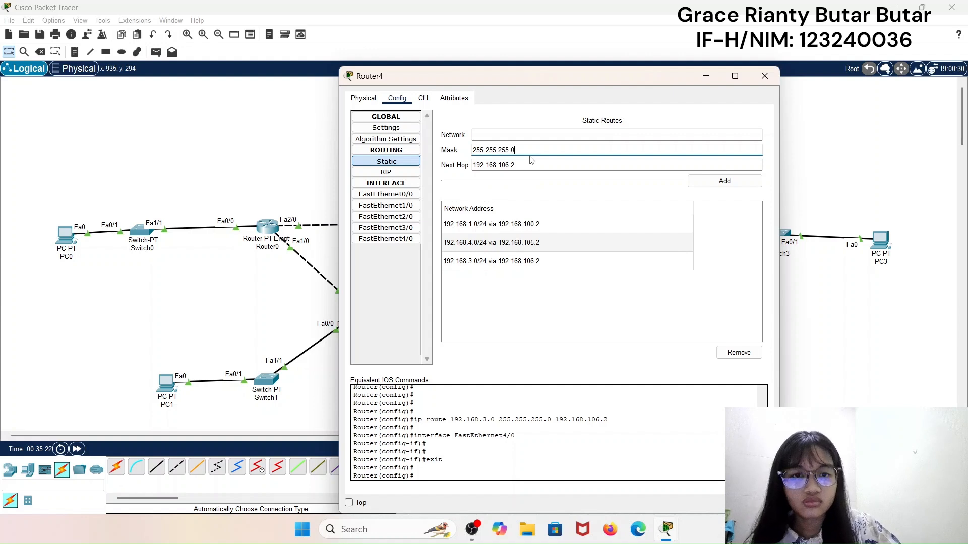
pyautogui.click(522, 135)
pyautogui.write('192.168.106.2')
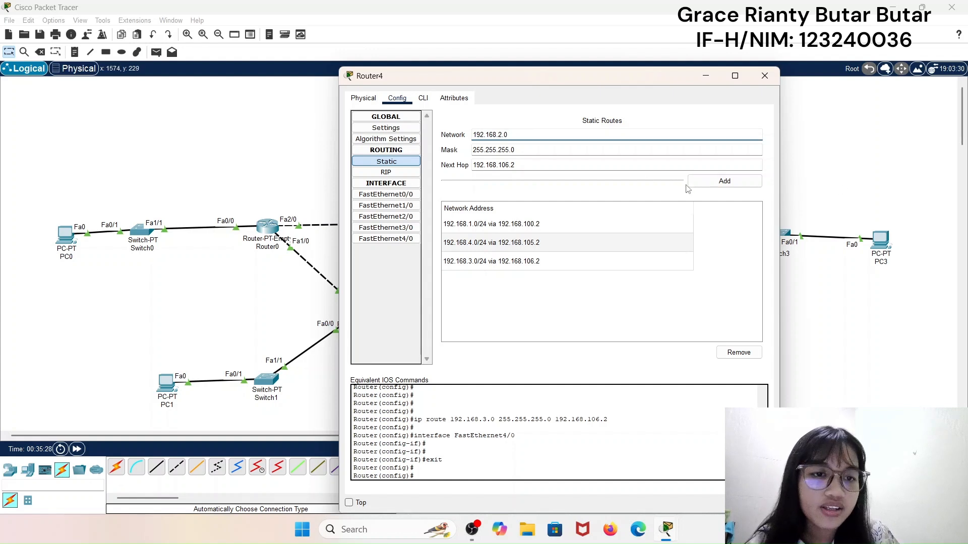
pyautogui.click(698, 183)
pyautogui.click(765, 76)
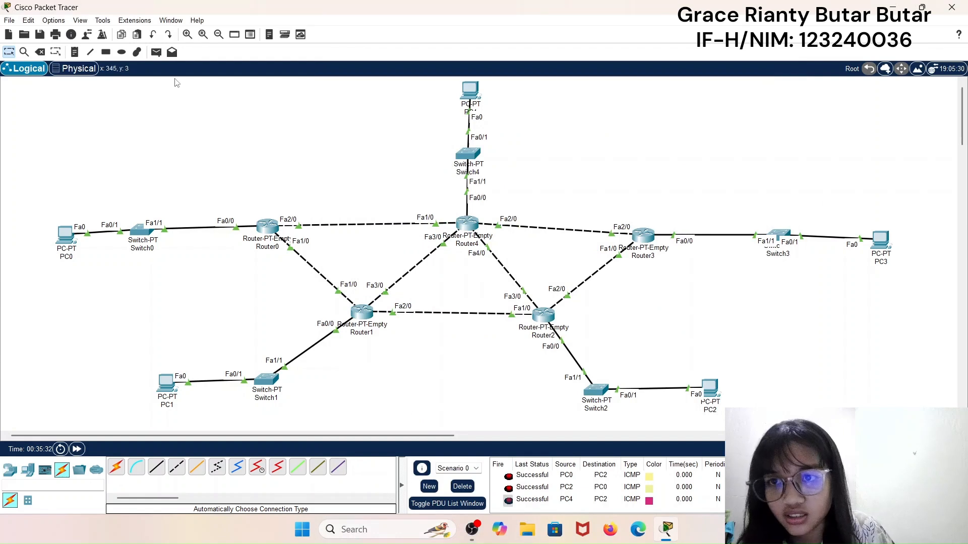
# - Send simple PDUs from PC1 to PC4 and from PC4 back to PC1
pyautogui.click(156, 51)
pyautogui.click(164, 383)
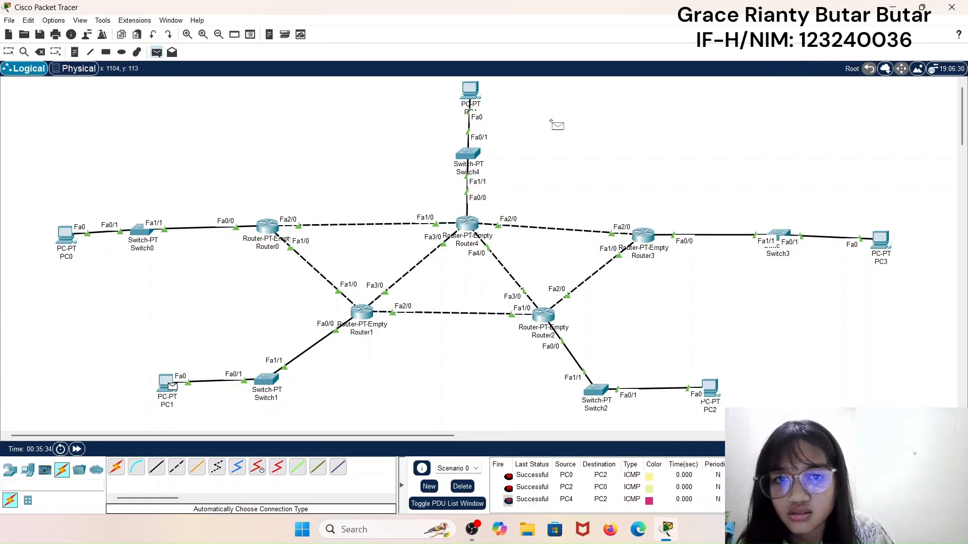
pyautogui.click(471, 92)
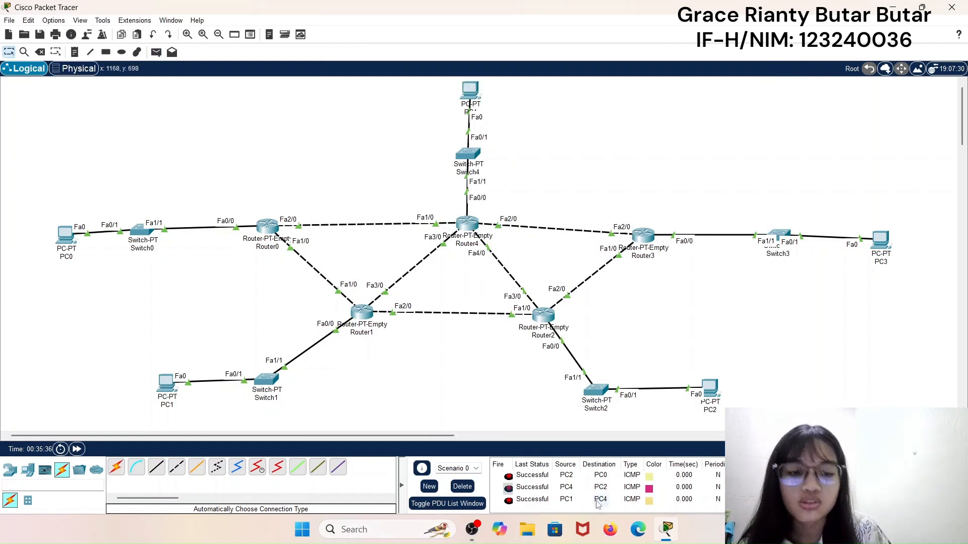
pyautogui.click(156, 53)
pyautogui.click(470, 92)
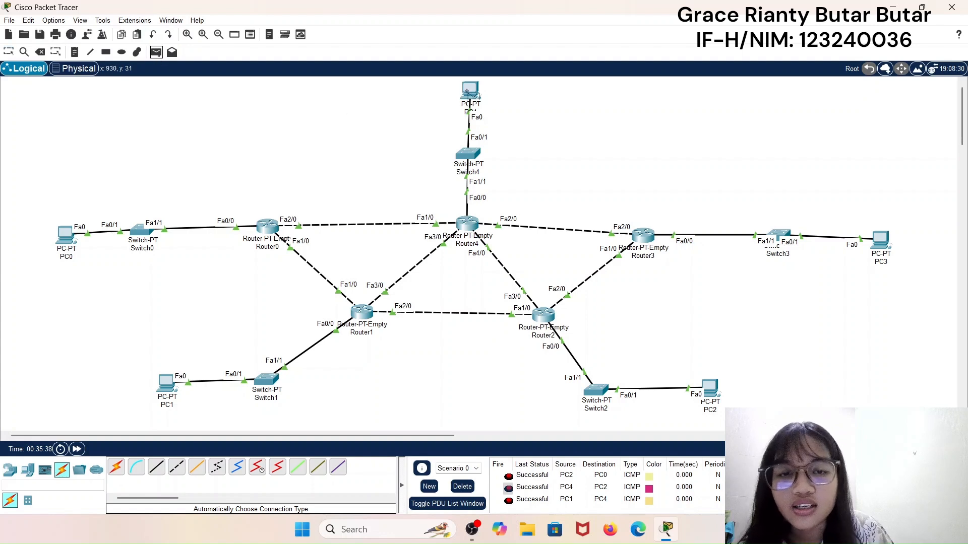
pyautogui.click(172, 394)
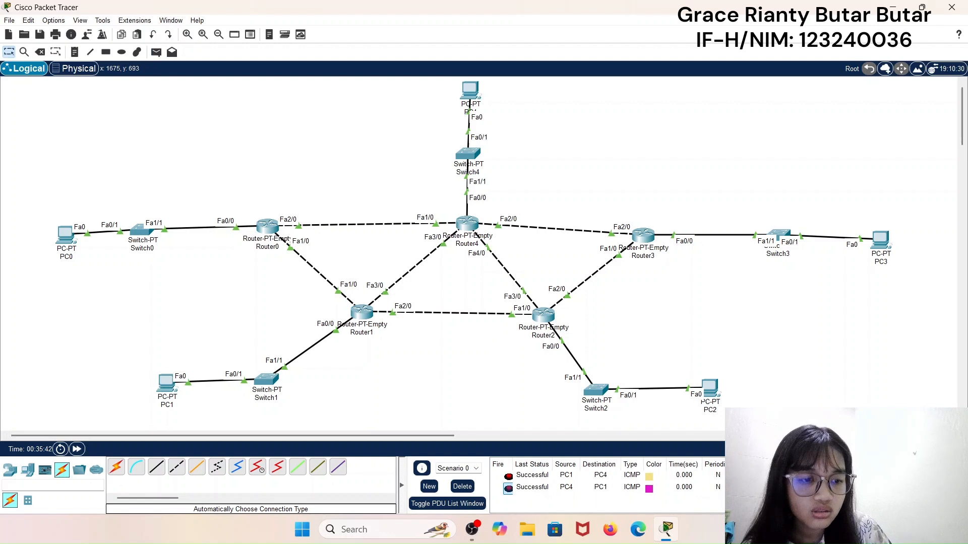
# - Delete all PDUs from the scenario's list and send a new simple PDU from PC1 to PC4
pyautogui.doubleClick(817, 476)
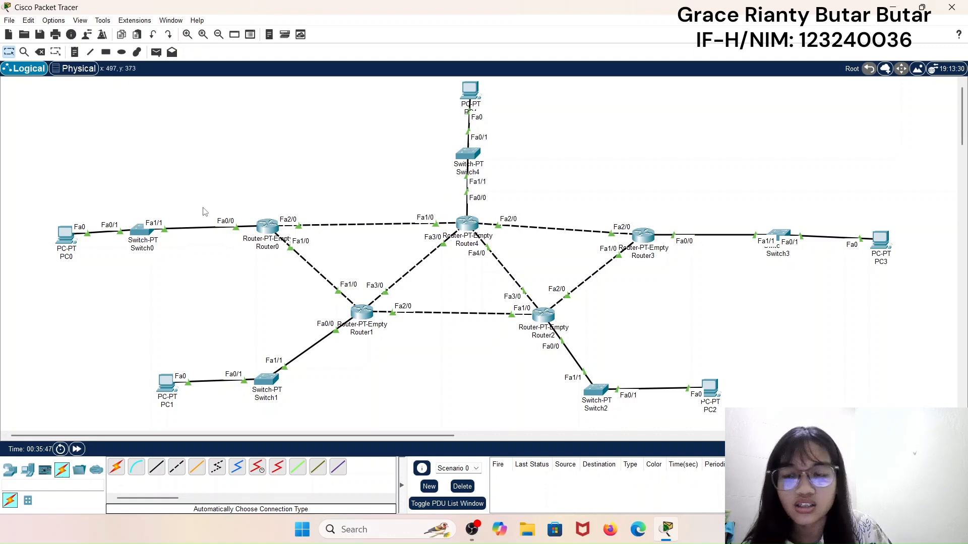
pyautogui.click(155, 53)
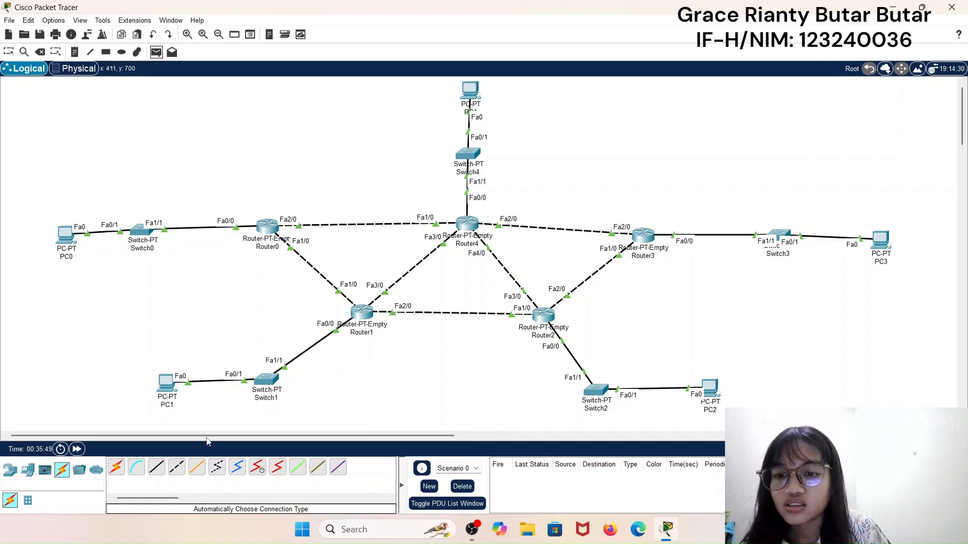
pyautogui.click(168, 386)
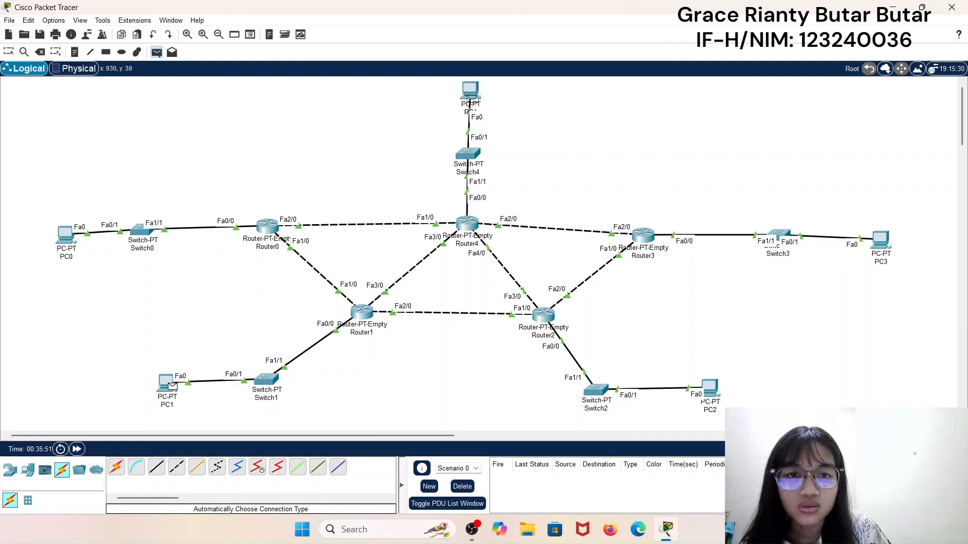
pyautogui.click(470, 93)
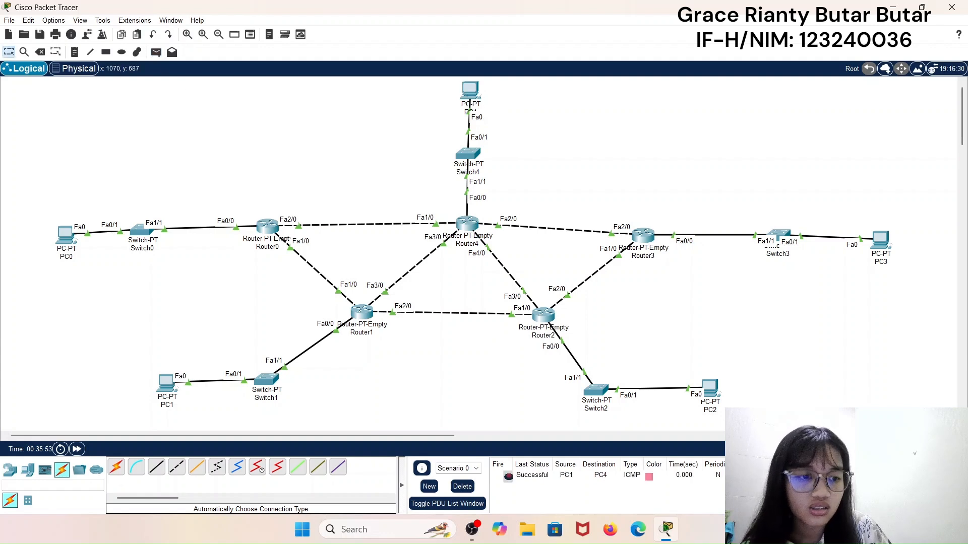
# - Play the simulation of the PDU from PC1 to PC4, then return to Realtime mode
pyautogui.hotkey('shift', 's')
pyautogui.click(887, 316)
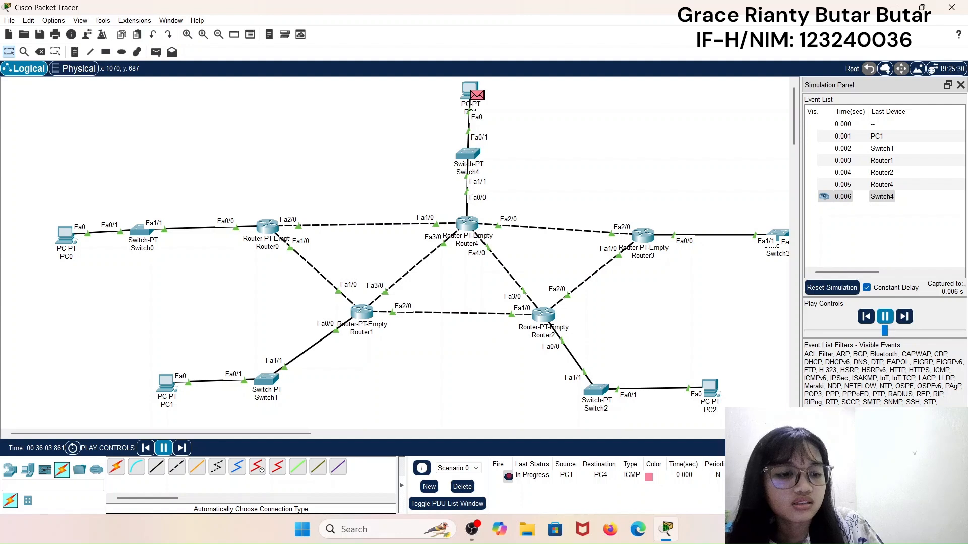
pyautogui.click(887, 448)
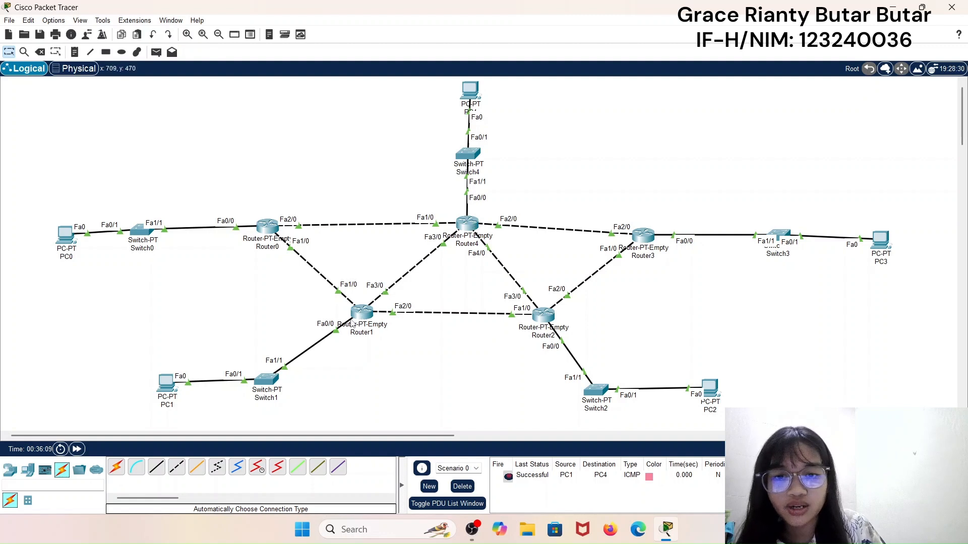
# - Copy the IPv4 address of Router4's FastEthernet3/0 interface
pyautogui.click(467, 228)
pyautogui.click(411, 227)
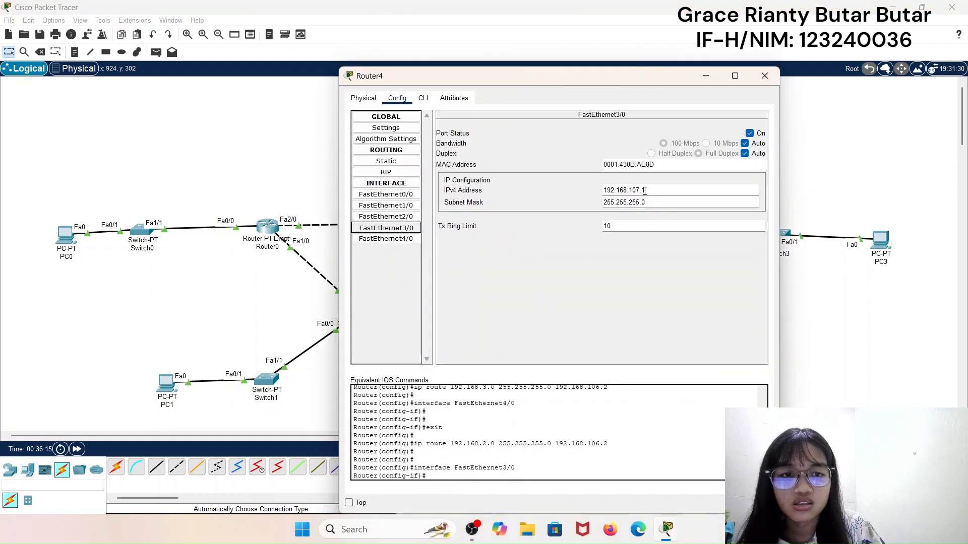
pyautogui.moveTo(655, 190); pyautogui.dragTo(590, 192)
pyautogui.hotkey('ctrl', 'c')
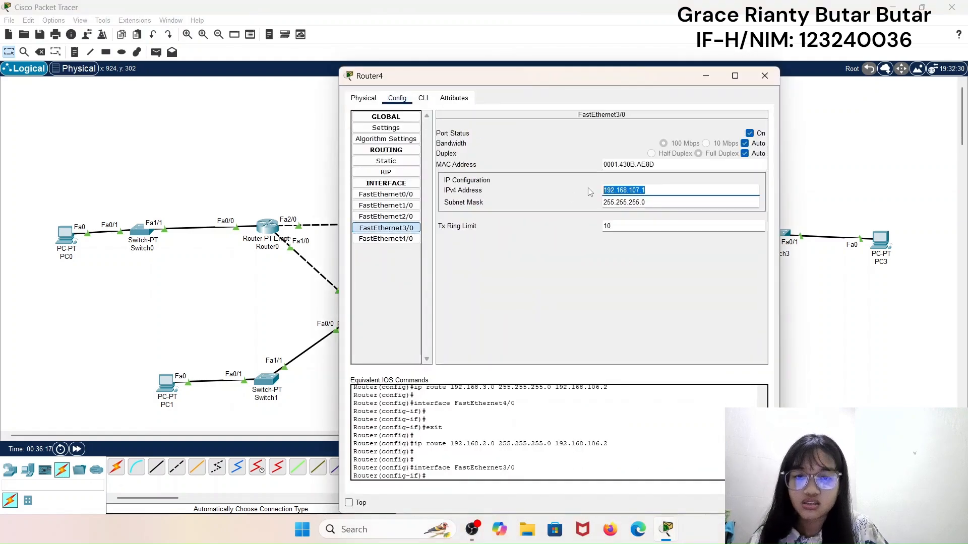
# - Try to add a static route on Router4 to network 192.168.2.0, mask 255.255.255.0, with next hop 192.168.107.1
pyautogui.click(386, 161)
pyautogui.click(622, 165)
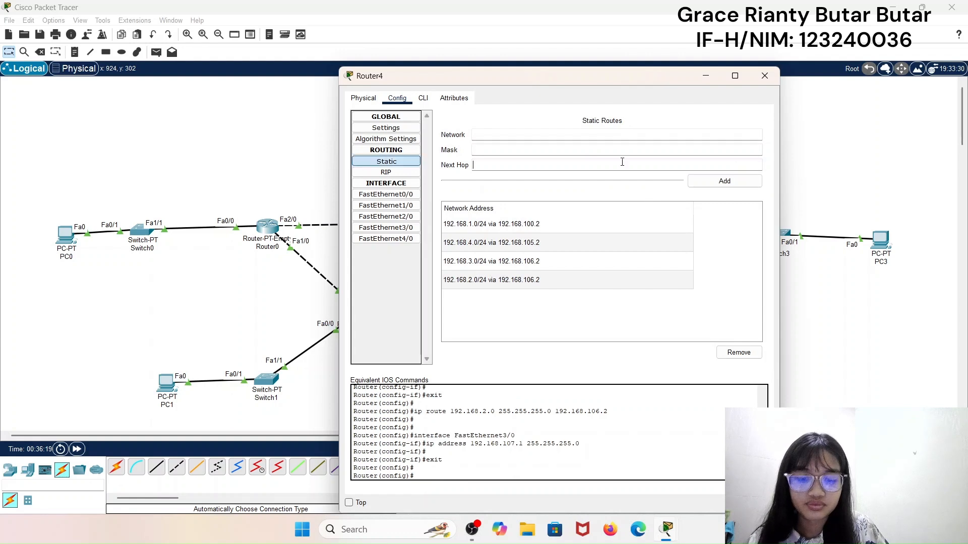
pyautogui.hotkey('ctrl', 'v')
pyautogui.write('2')
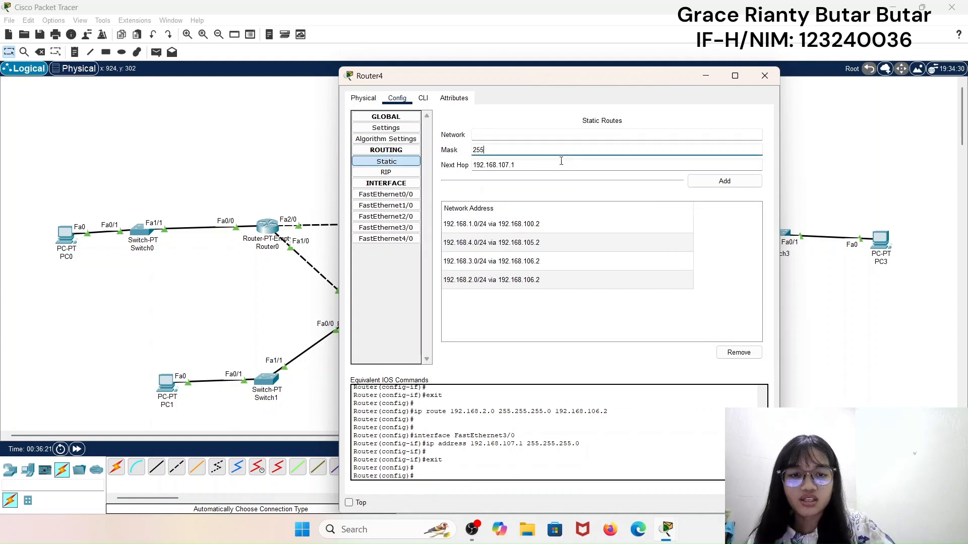
pyautogui.write('55.255.0')
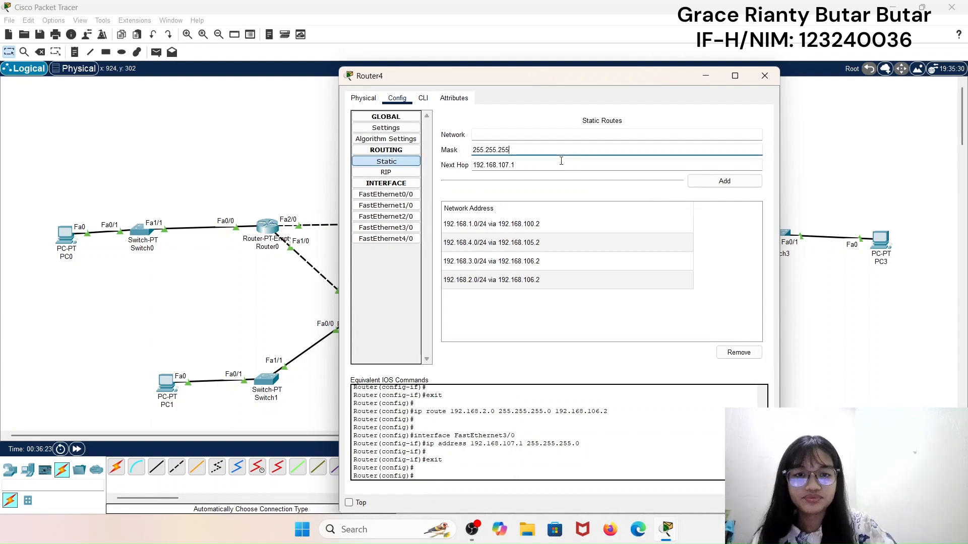
pyautogui.click(544, 135)
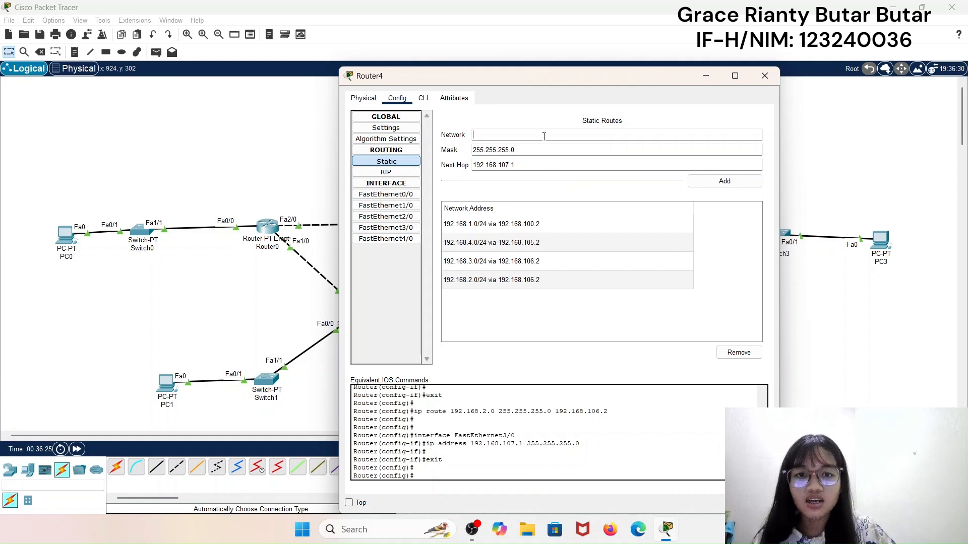
pyautogui.hotkey('ctrl', 'v')
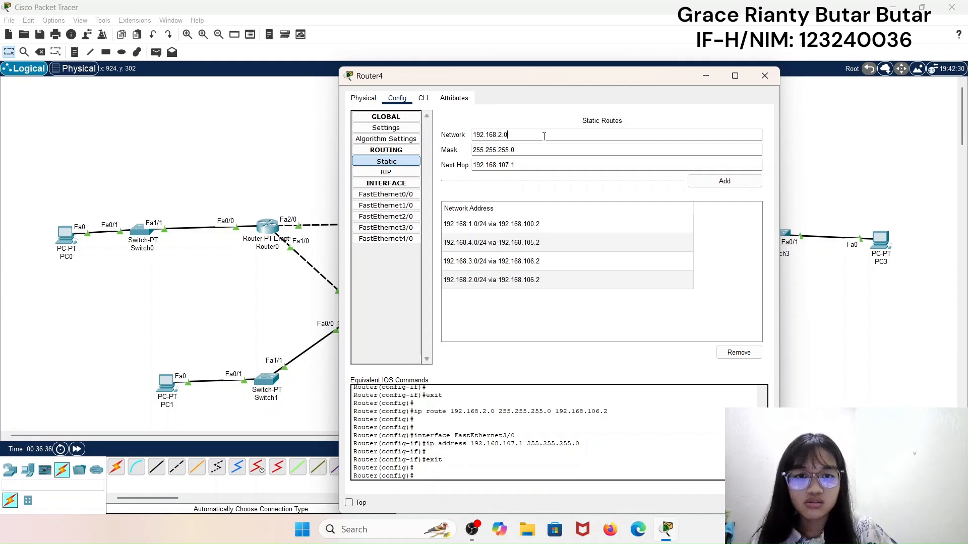
pyautogui.click(748, 188)
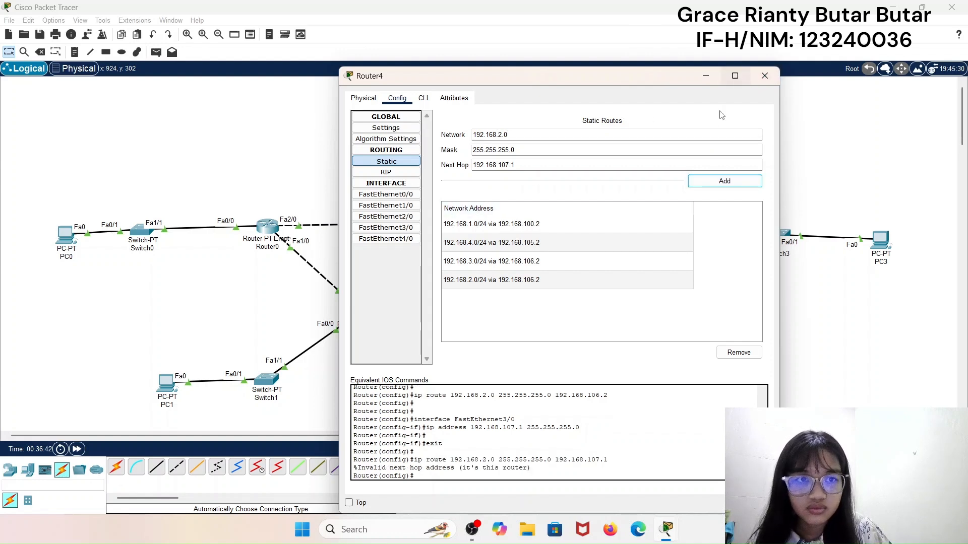
# - Compare Router4's FastEthernet3/0 IP configuration with the entered static route, and close the router's window
pyautogui.click(383, 227)
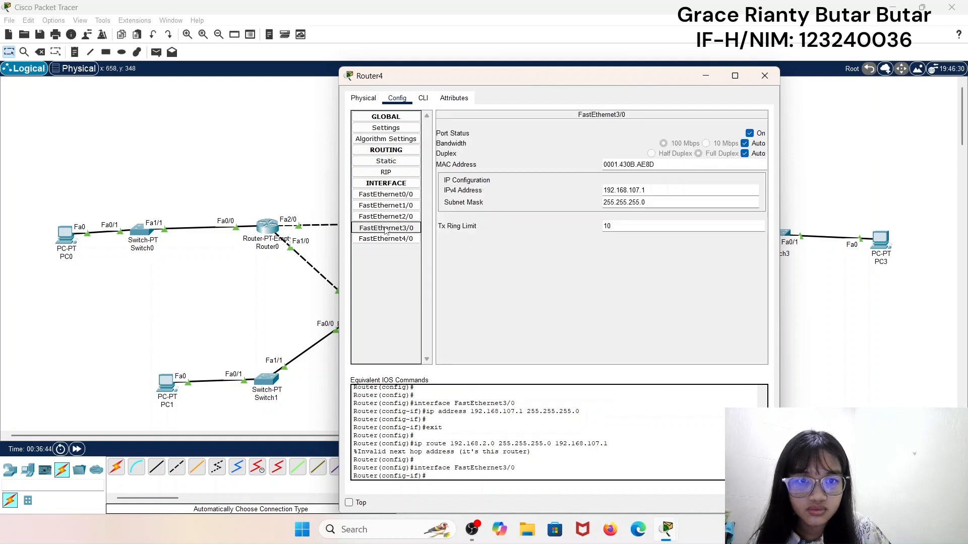
pyautogui.click(397, 161)
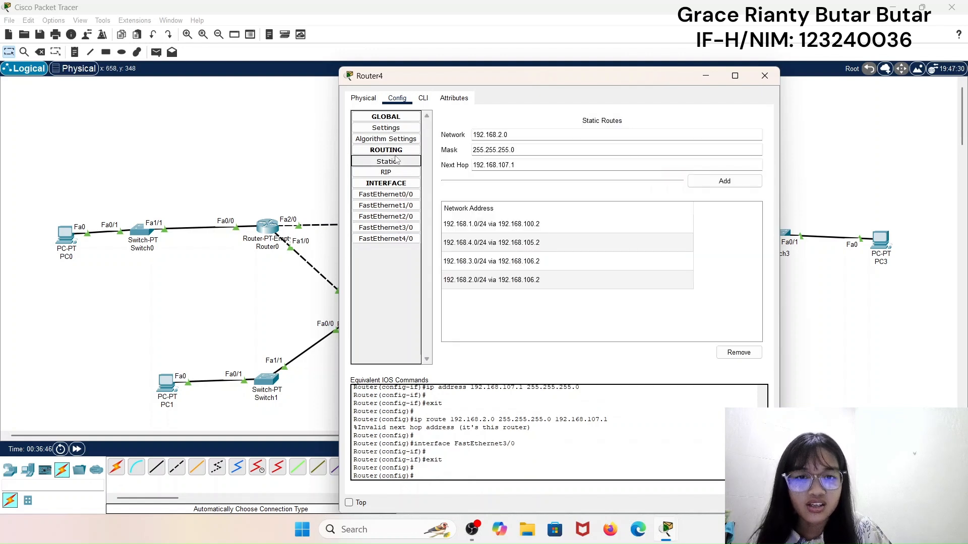
pyautogui.click(412, 230)
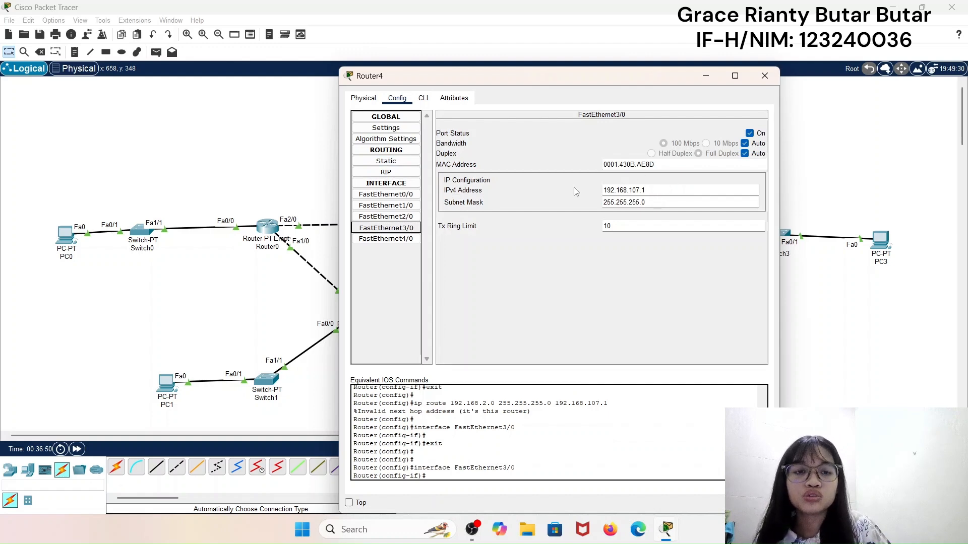
pyautogui.click(765, 76)
# - Reopen Router4, copy the IPv4 address 192.168.107.1 of its FastEthernet3/0 interface, and close the window
pyautogui.click(465, 225)
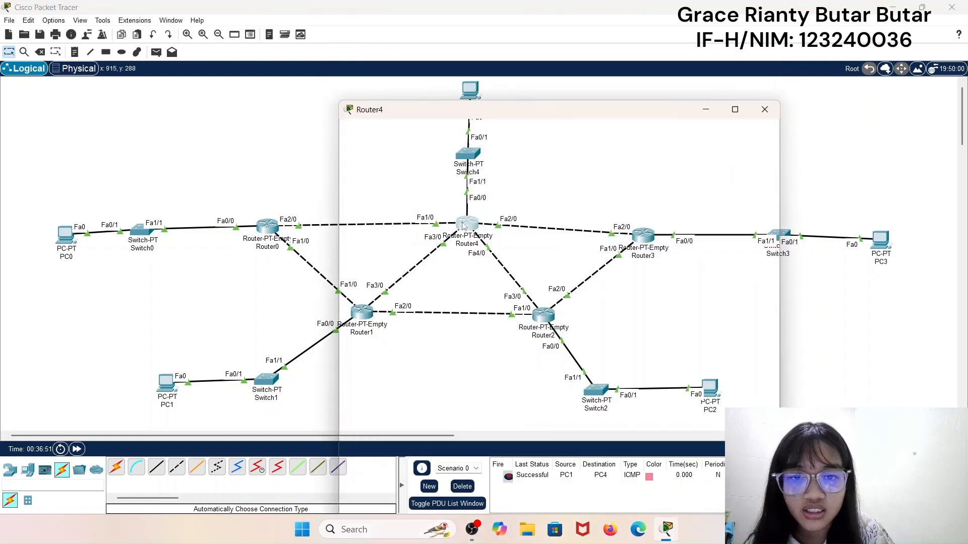
pyautogui.click(386, 228)
pyautogui.click(685, 190)
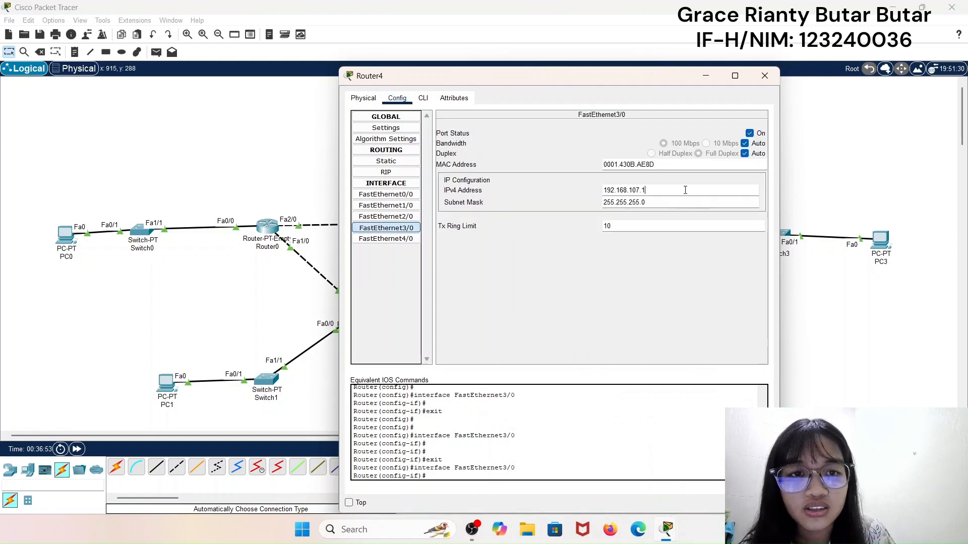
pyautogui.doubleClick(685, 190)
pyautogui.hotkey('ctrl', 'c')
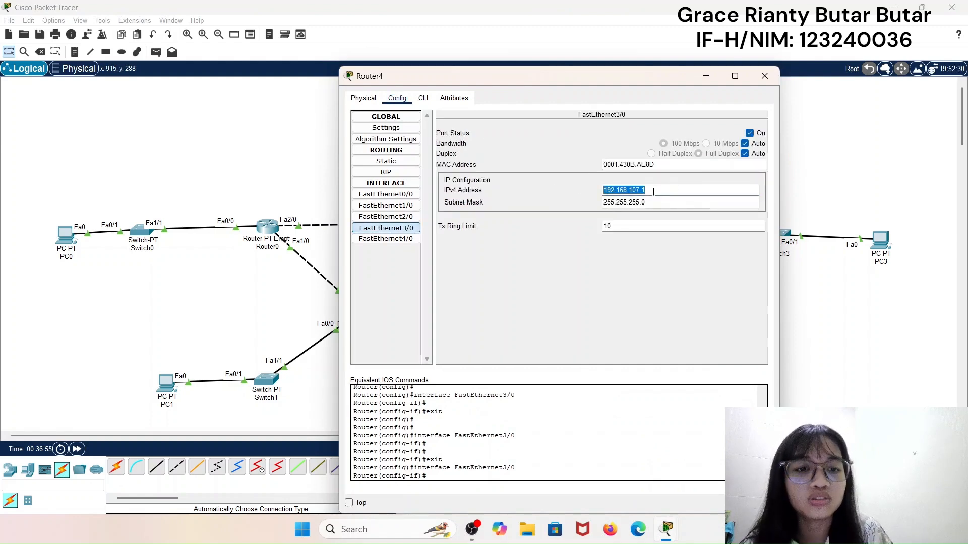
pyautogui.click(765, 76)
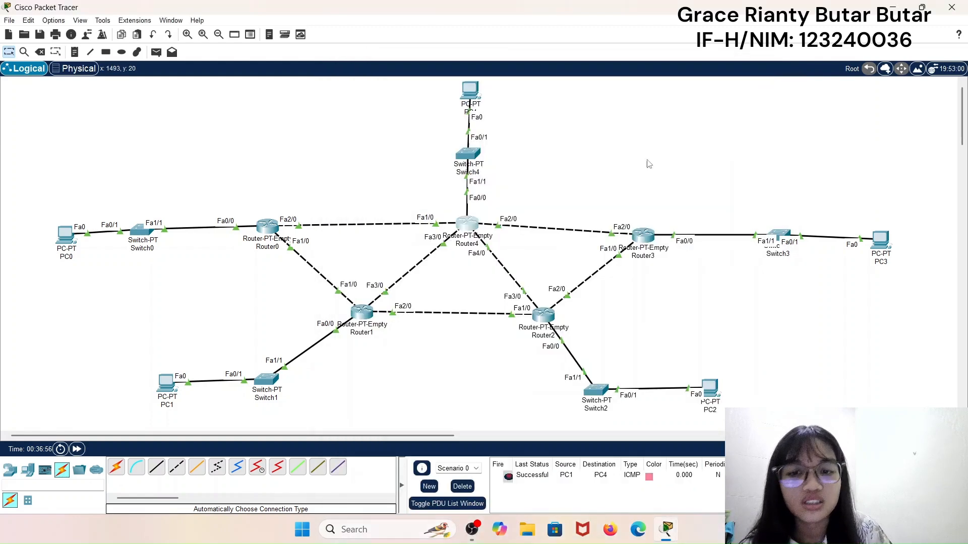
# - Check the IP address of Router1's FastEthernet3/0 interface and the list of static routes on Router4
pyautogui.click(358, 316)
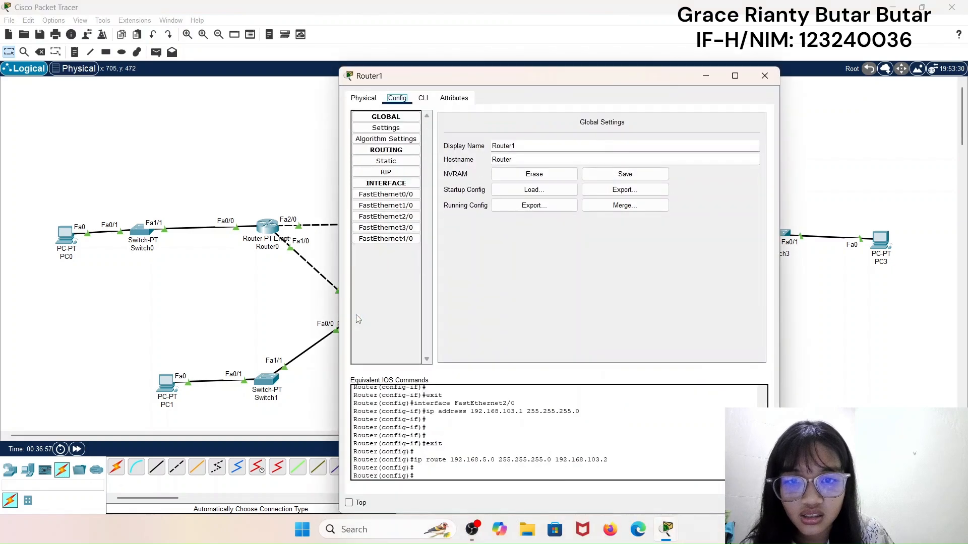
pyautogui.click(387, 228)
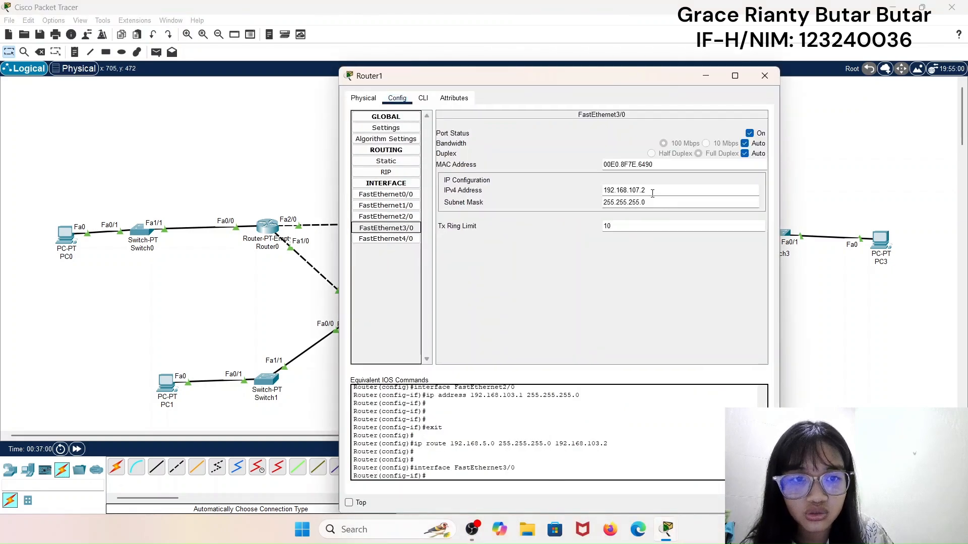
pyautogui.click(764, 76)
pyautogui.click(463, 233)
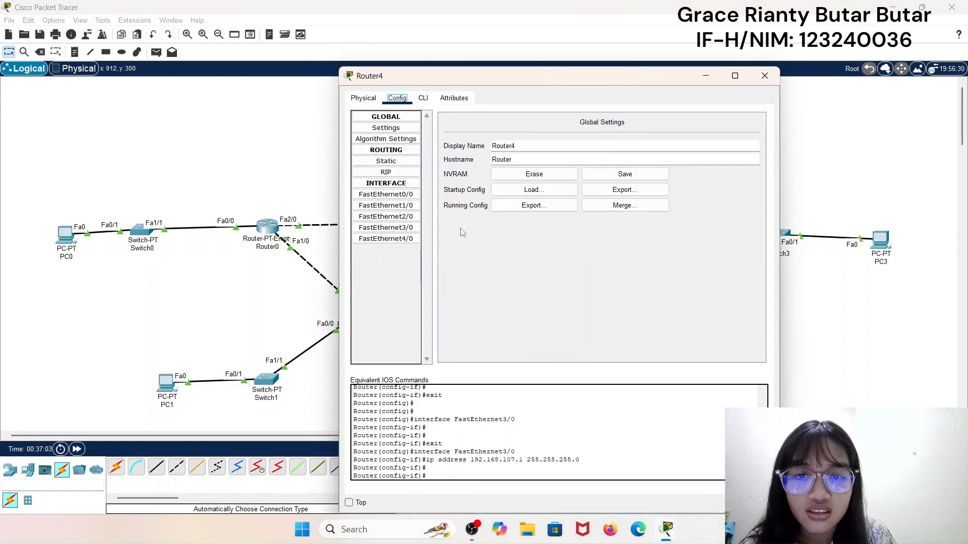
pyautogui.click(393, 165)
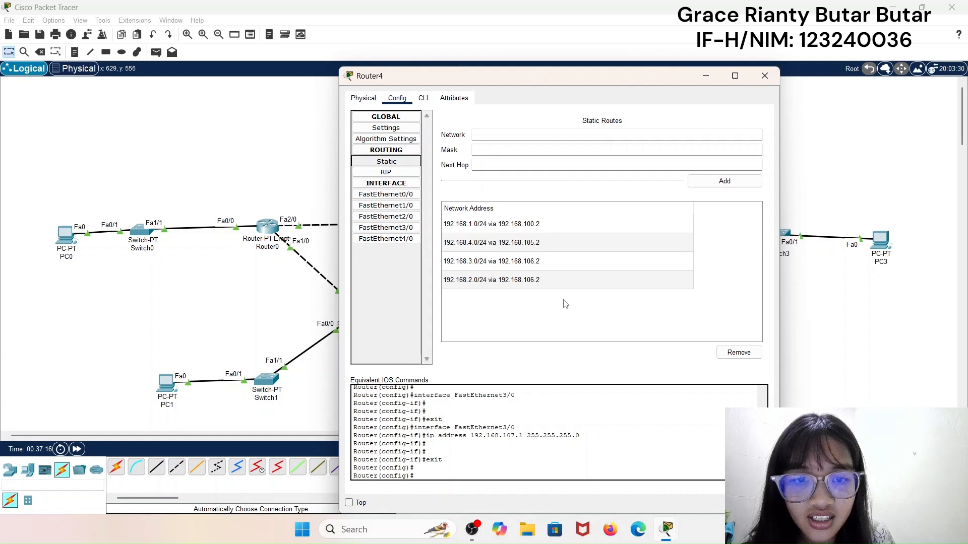
pyautogui.click(765, 75)
# - Fill in a static route on Router4 to 192.168.2.0, mask 255.255.255.0, next hop 192.168.107.1, and try to add it
pyautogui.click(468, 227)
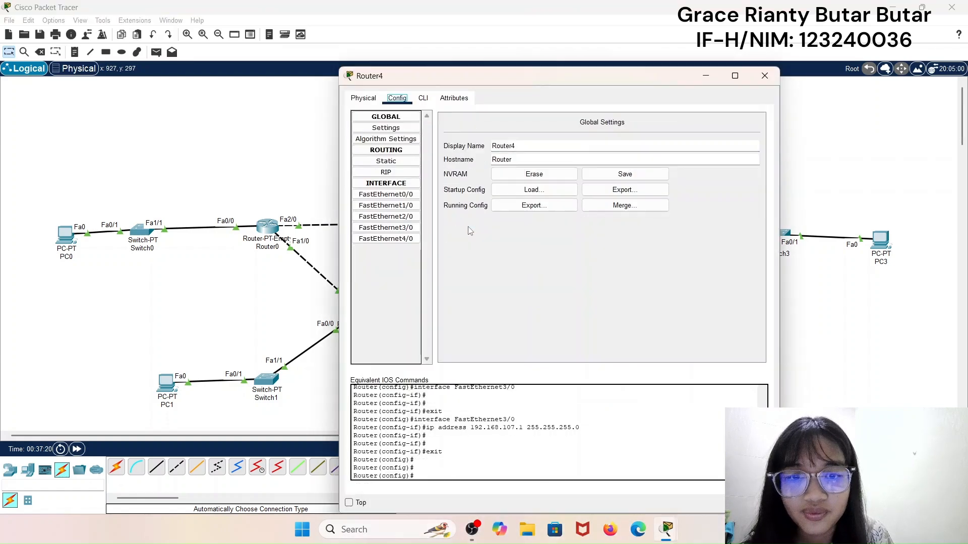
pyautogui.click(386, 161)
pyautogui.click(516, 165)
pyautogui.hotkey('ctrl', 'v')
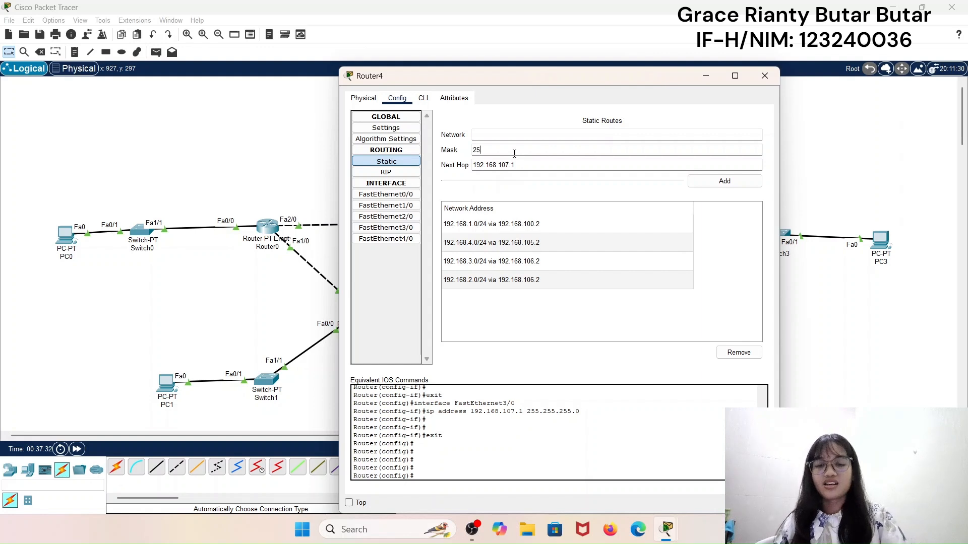
pyautogui.click(514, 153)
pyautogui.write('255.255.0')
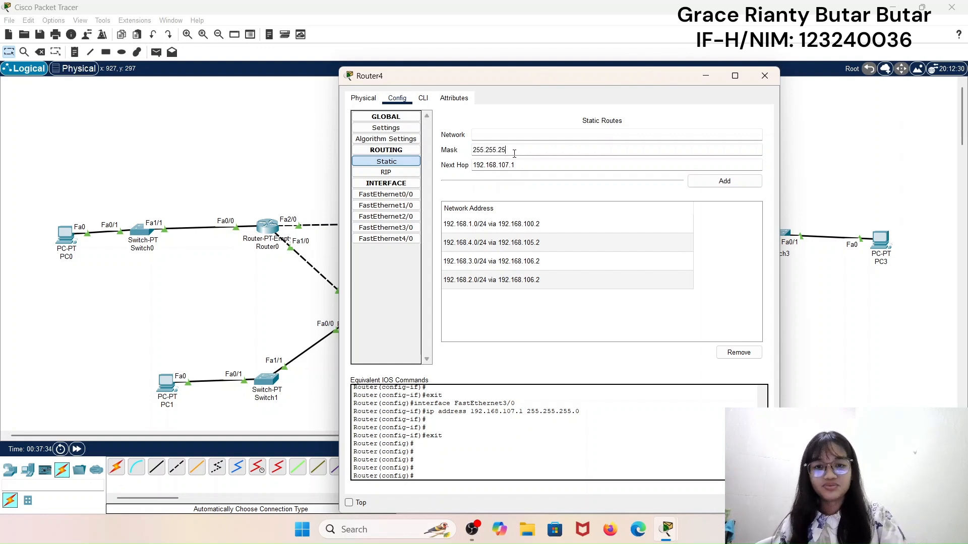
pyautogui.click(512, 134)
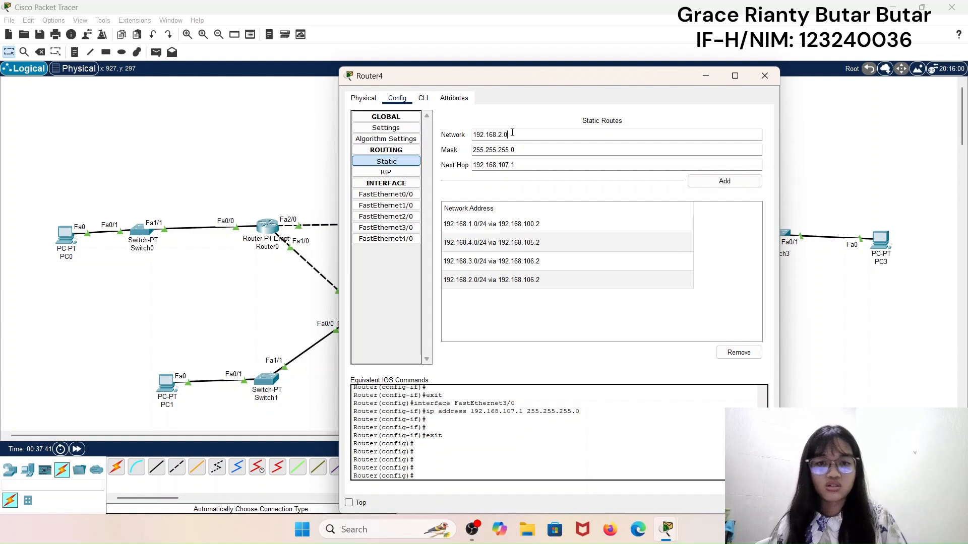
pyautogui.click(751, 186)
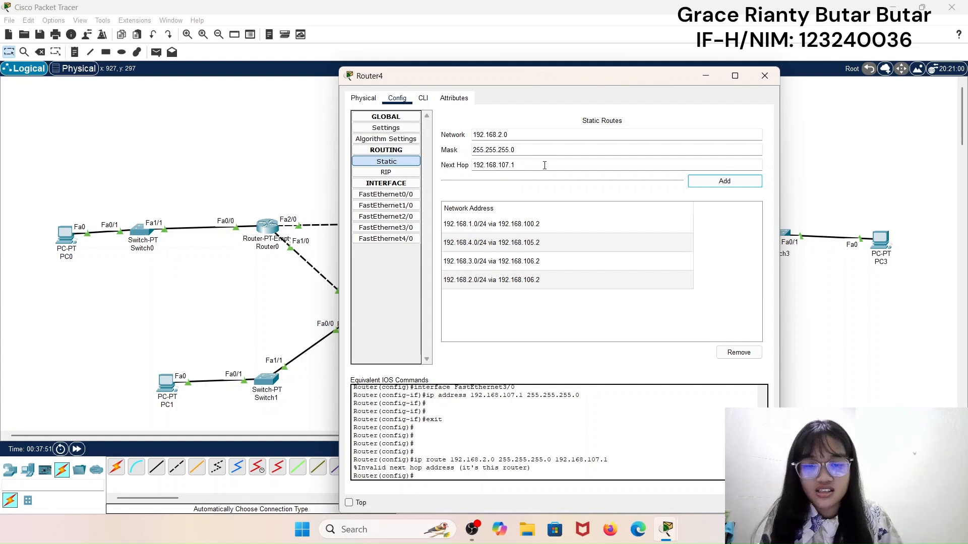
# - Copy the next hop address, change it to 192.168.107.2, add the route to 192.168.2.0 on Router4, and close its window
pyautogui.moveTo(544, 166); pyautogui.dragTo(473, 168)
pyautogui.hotkey('ctrl', 'c')
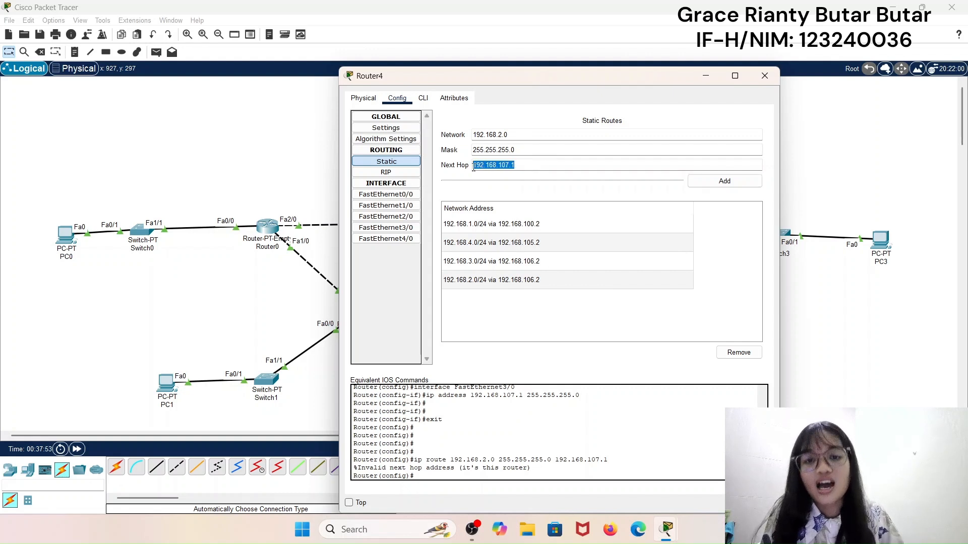
pyautogui.click(528, 167)
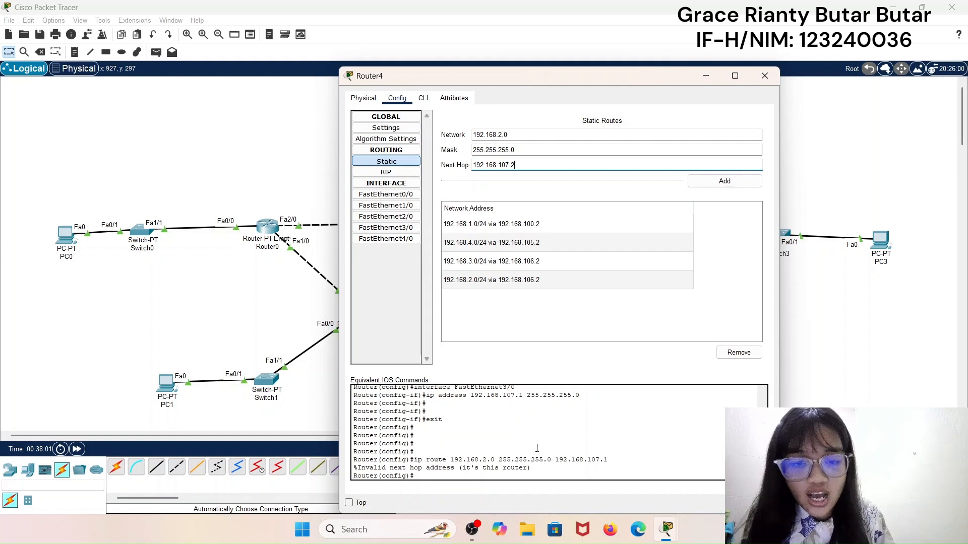
pyautogui.moveTo(543, 469); pyautogui.dragTo(348, 466)
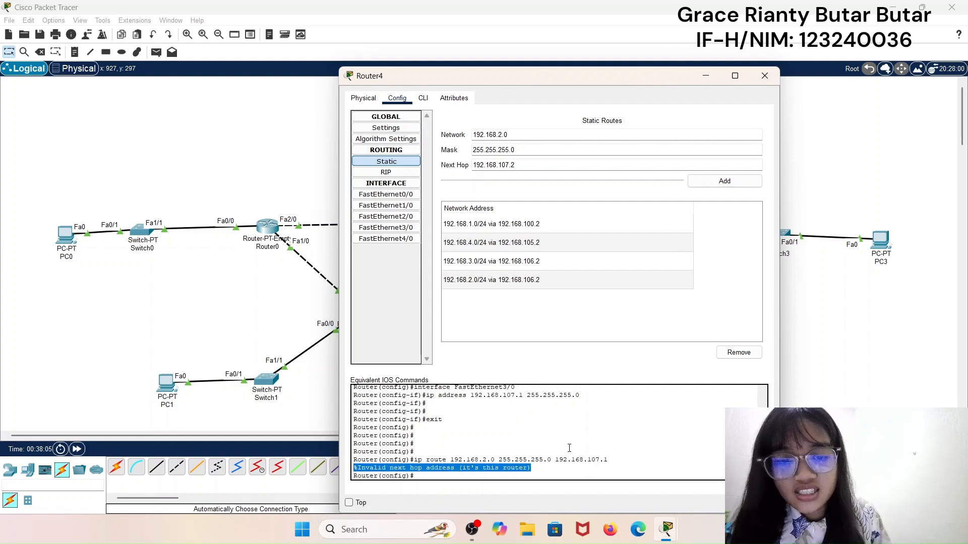
pyautogui.click(563, 167)
pyautogui.click(711, 183)
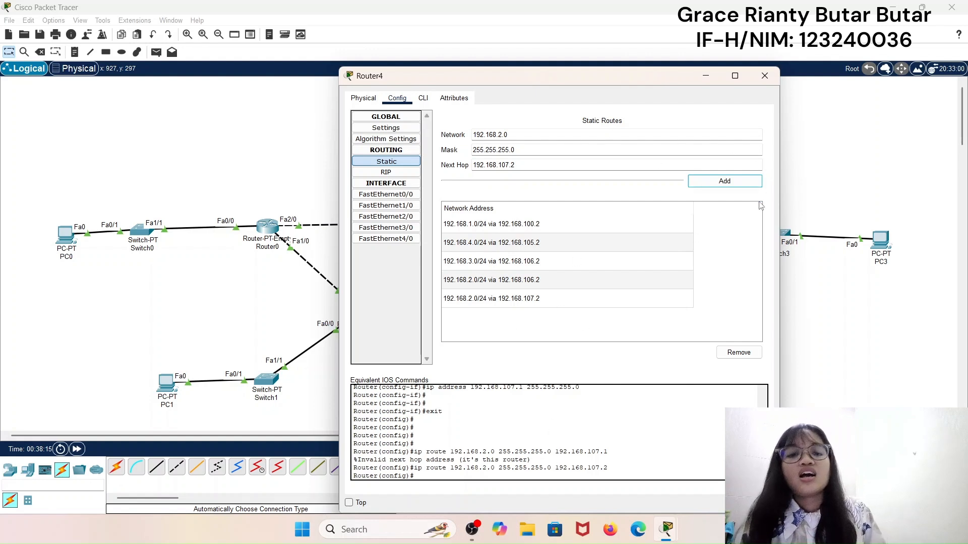
pyautogui.click(764, 76)
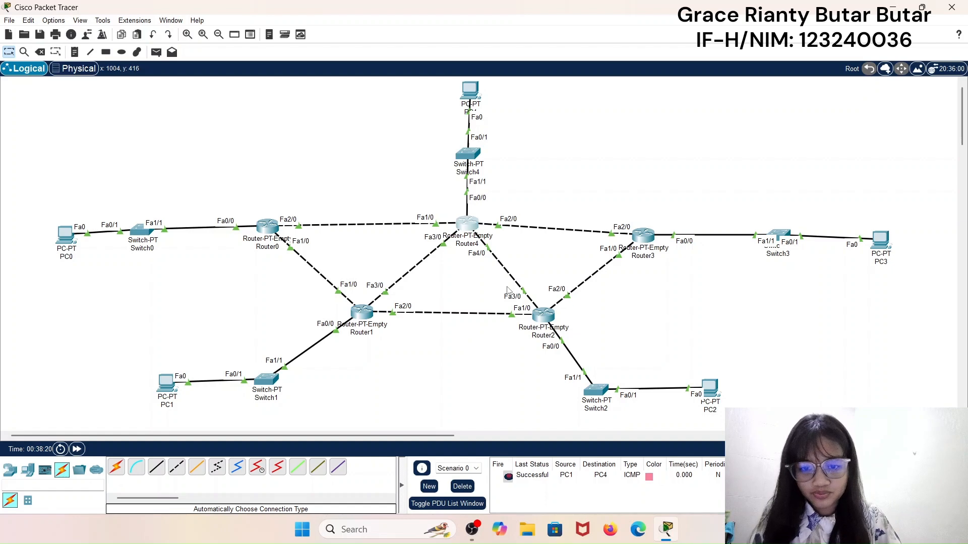
# - Add a static route on Router1 to network 192.168.5.0, mask 255.255.255.0, with next hop 192.168.107.1, and close its window
pyautogui.click(361, 312)
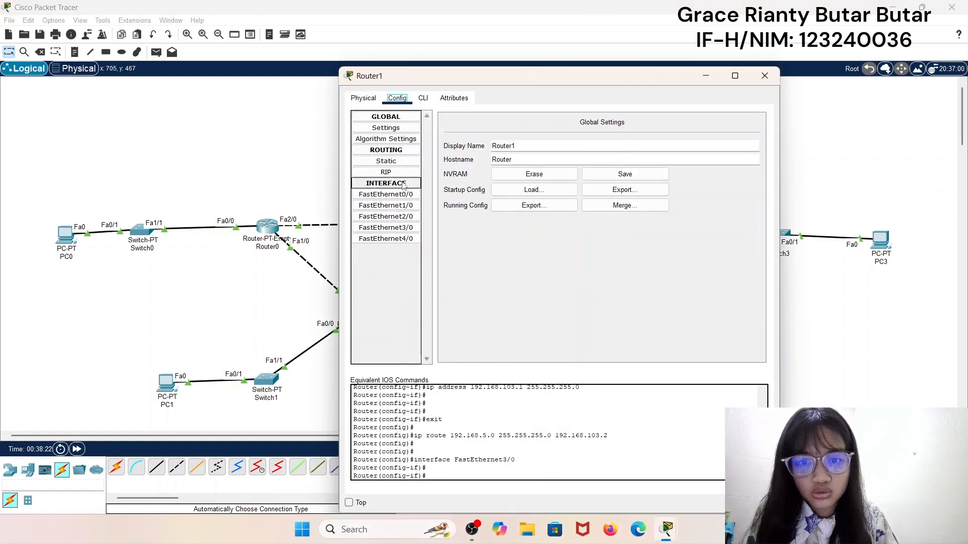
pyautogui.click(386, 161)
pyautogui.click(537, 169)
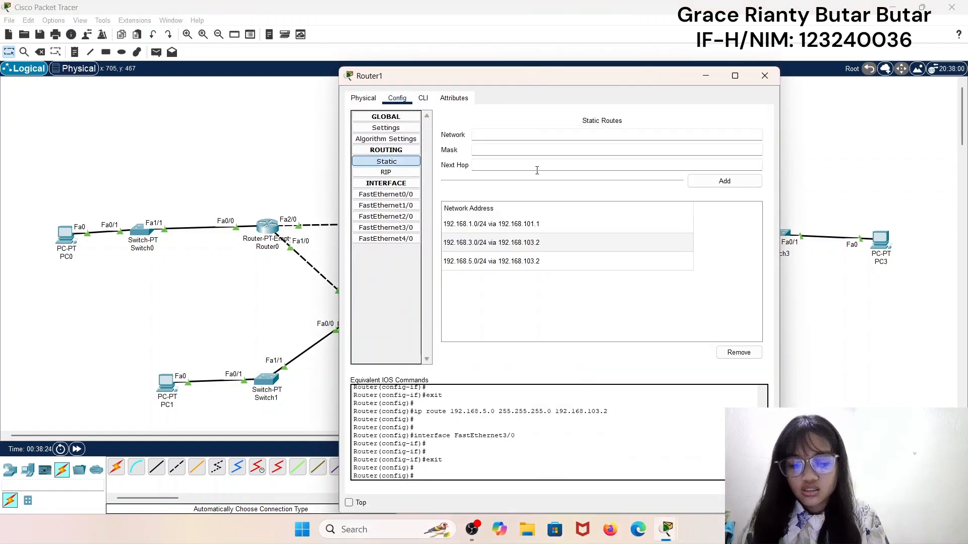
pyautogui.hotkey('ctrl', 'v')
pyautogui.click(527, 154)
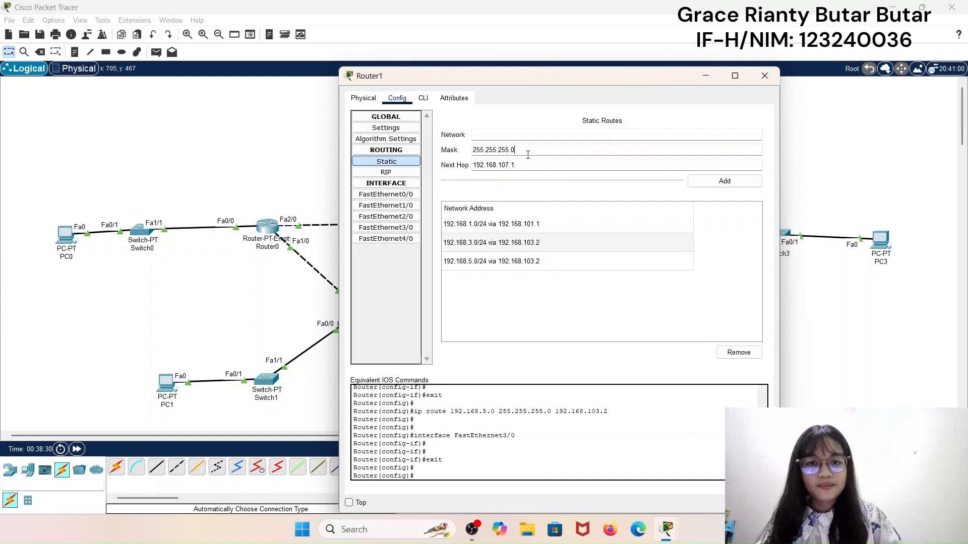
pyautogui.click(523, 132)
pyautogui.hotkey('ctrl', 'v')
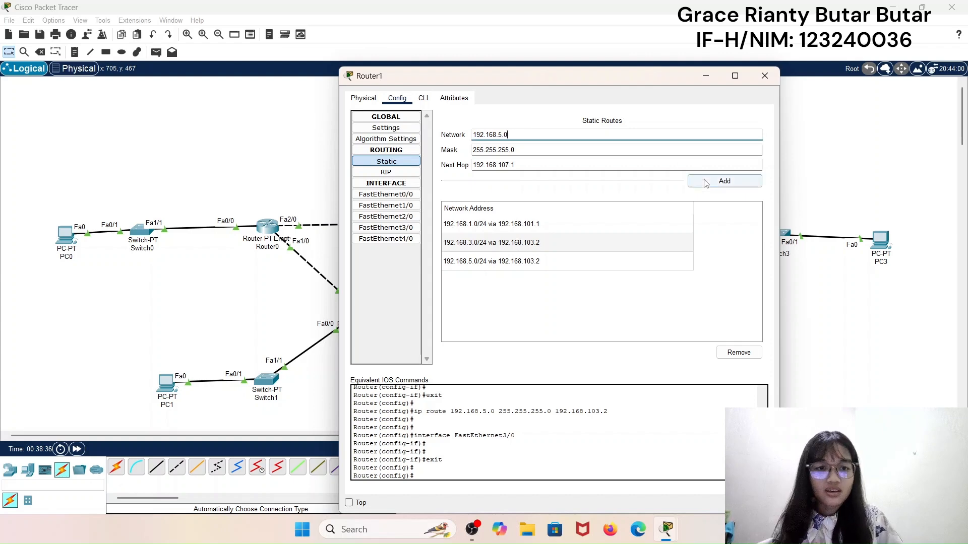
pyautogui.click(724, 182)
pyautogui.click(766, 76)
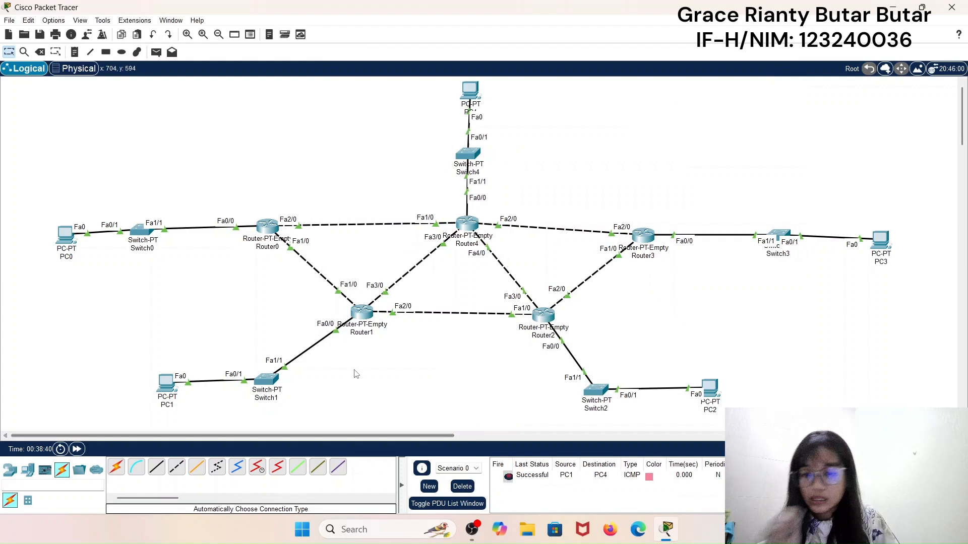
# - Test the connection from PC4 to PC1 with a simple PDU and delete both test PDUs from the list
pyautogui.click(156, 52)
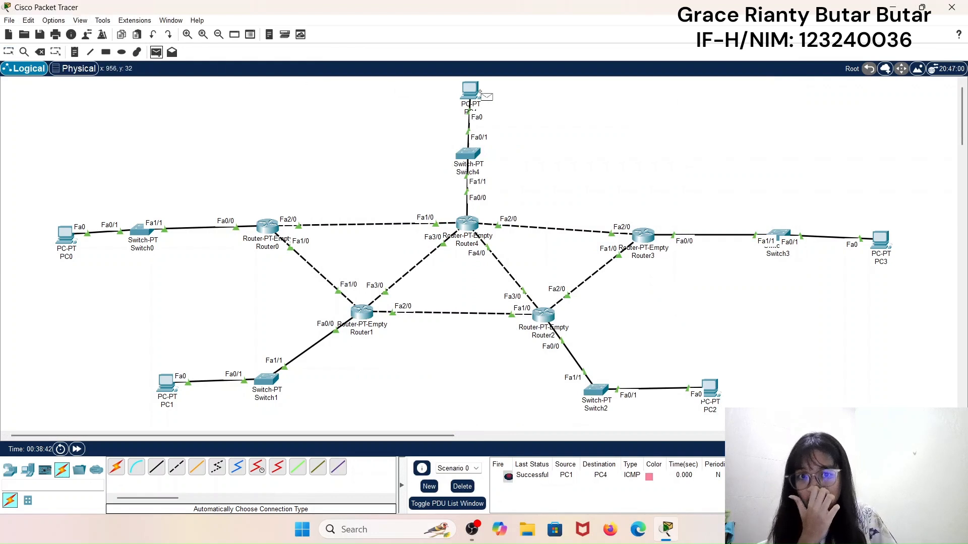
pyautogui.click(471, 90)
pyautogui.click(169, 379)
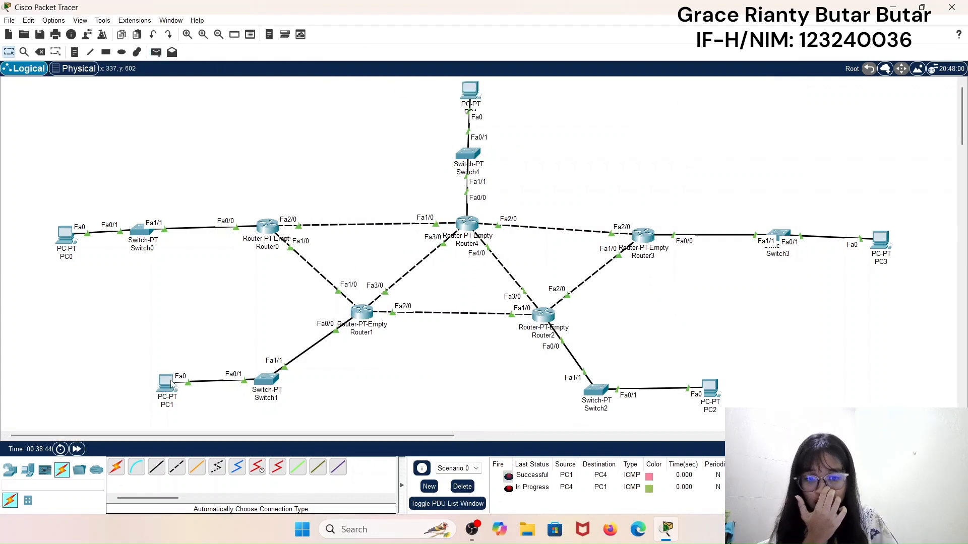
pyautogui.doubleClick(508, 489)
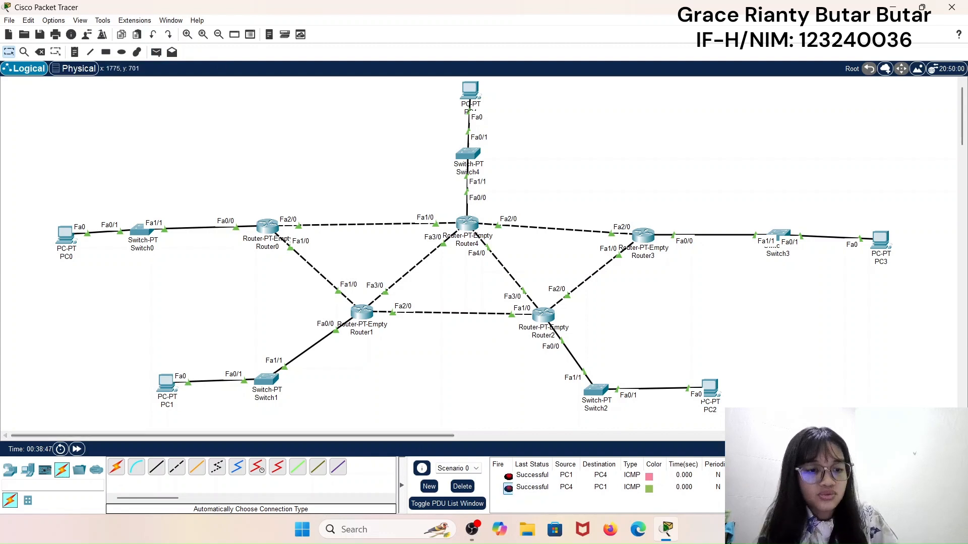
pyautogui.doubleClick(804, 475)
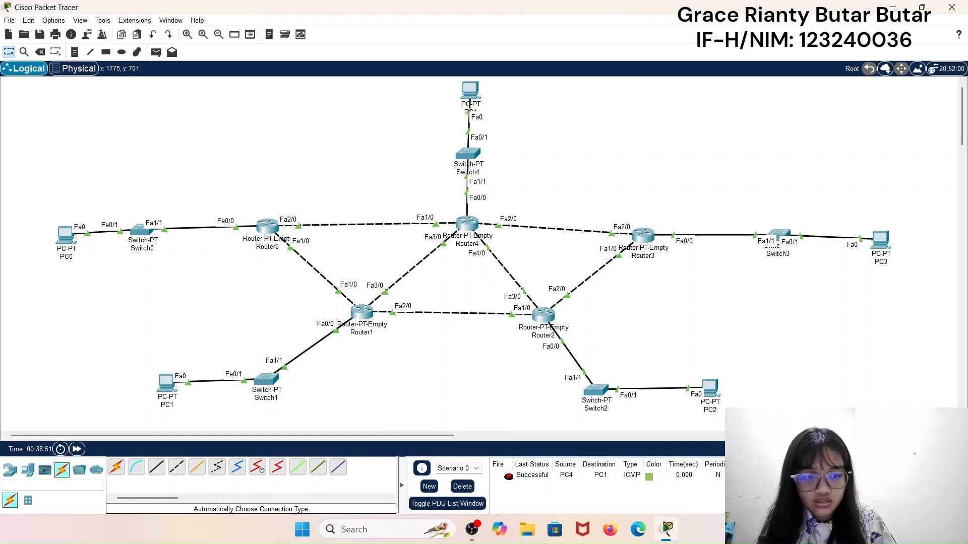
pyautogui.doubleClick(805, 476)
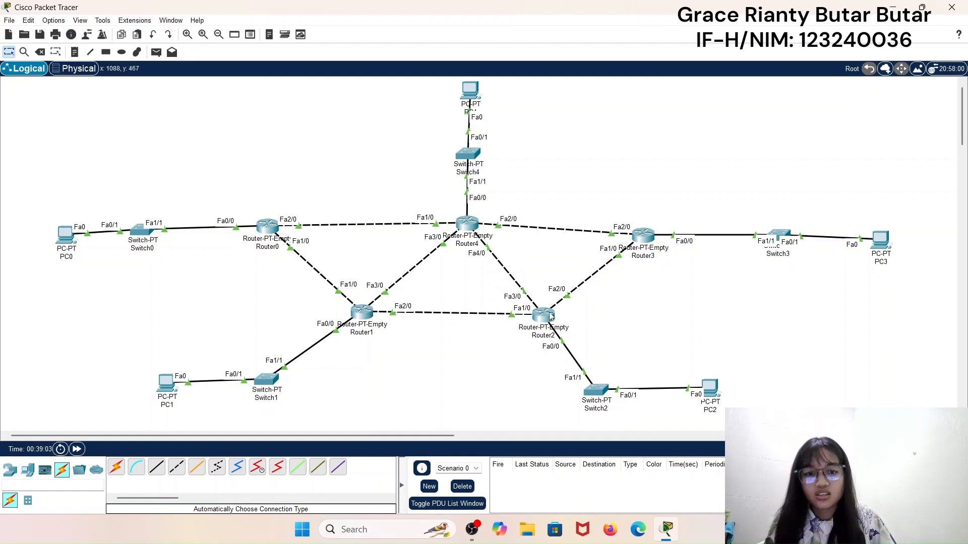
# - Copy the IPv4 address of Router1's FastEthernet2/0 interface and close the router's window
pyautogui.click(362, 312)
pyautogui.click(386, 216)
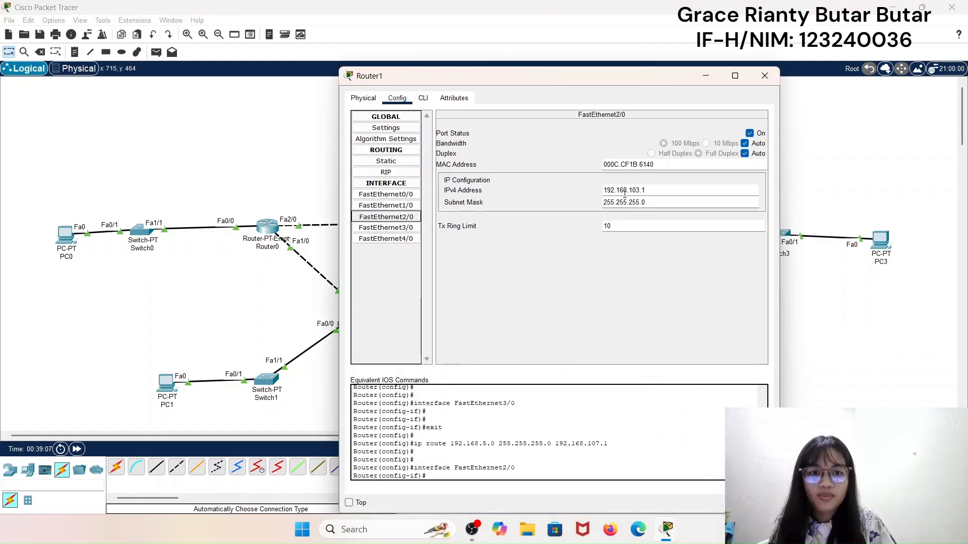
pyautogui.moveTo(650, 191); pyautogui.dragTo(599, 193)
pyautogui.hotkey('ctrl', 'c')
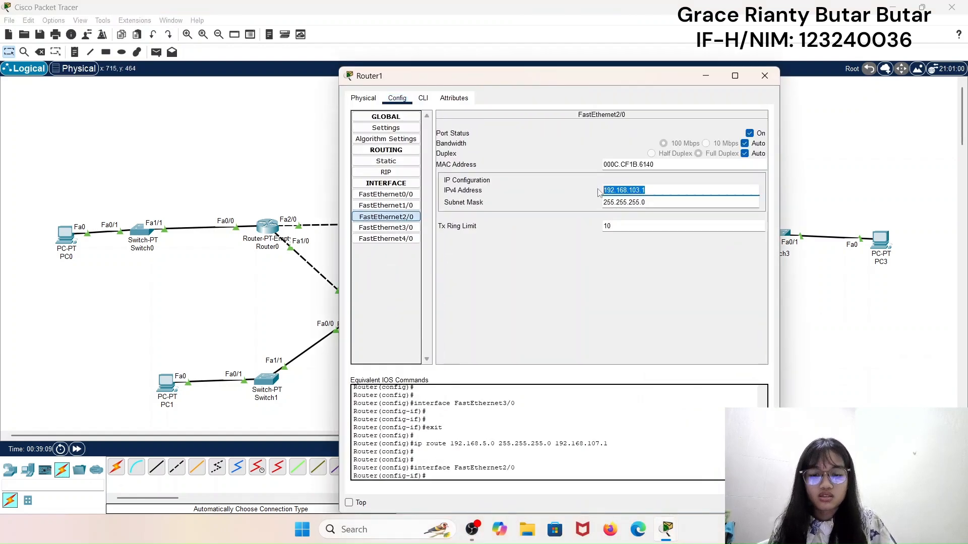
pyautogui.click(765, 76)
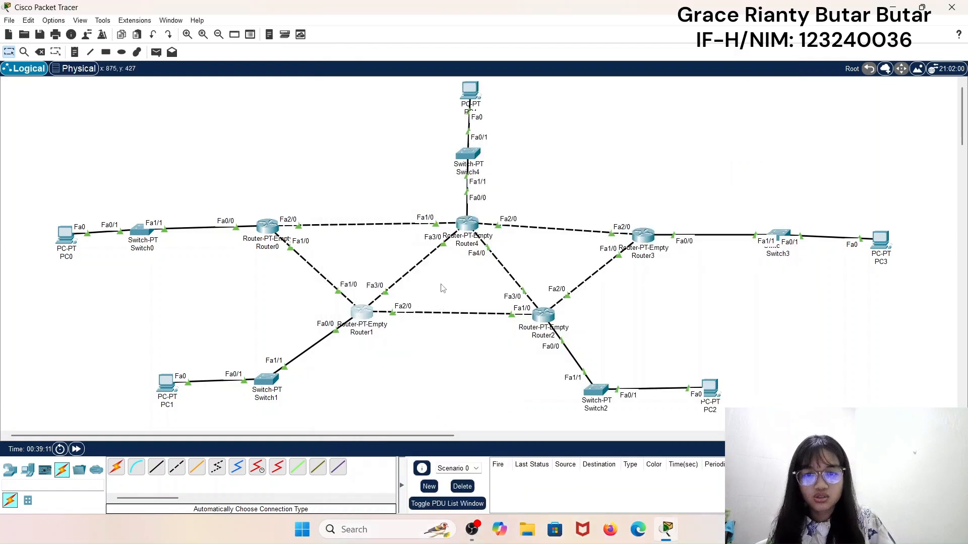
# - Add a static route on Router2 to network 192.168.5.0, mask 255.255.255.0, with next hop 192.168.103.1, and close its window
pyautogui.doubleClick(544, 316)
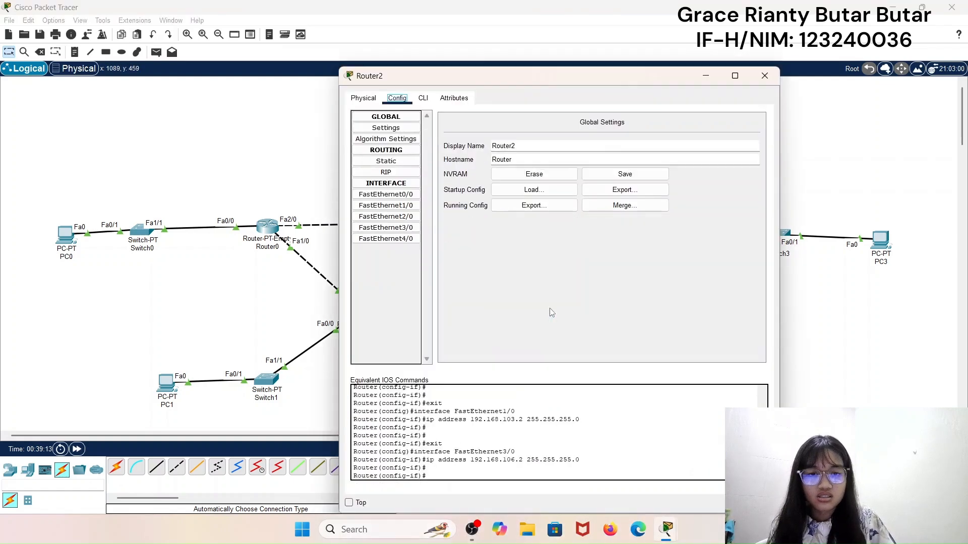
pyautogui.click(386, 160)
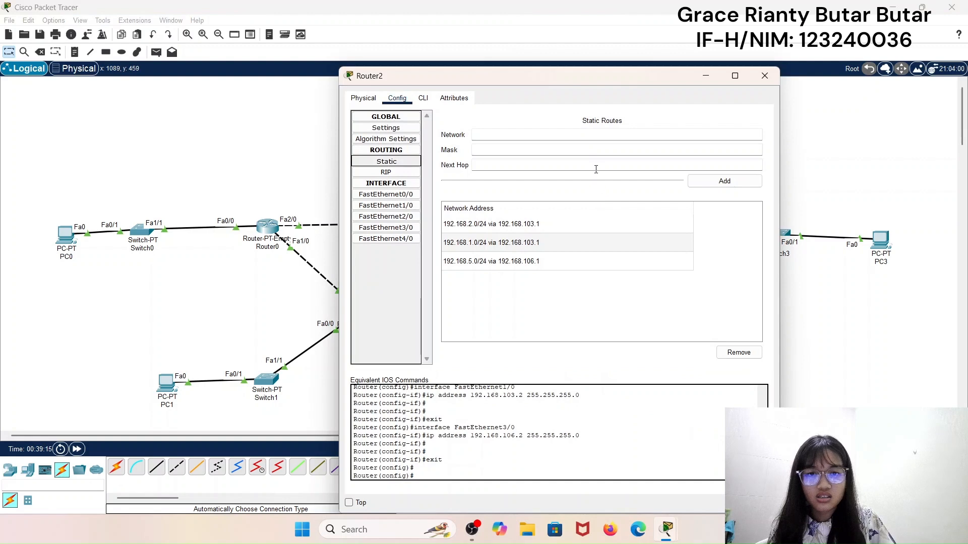
pyautogui.click(595, 165)
pyautogui.hotkey('ctrl', 'v')
pyautogui.click(542, 150)
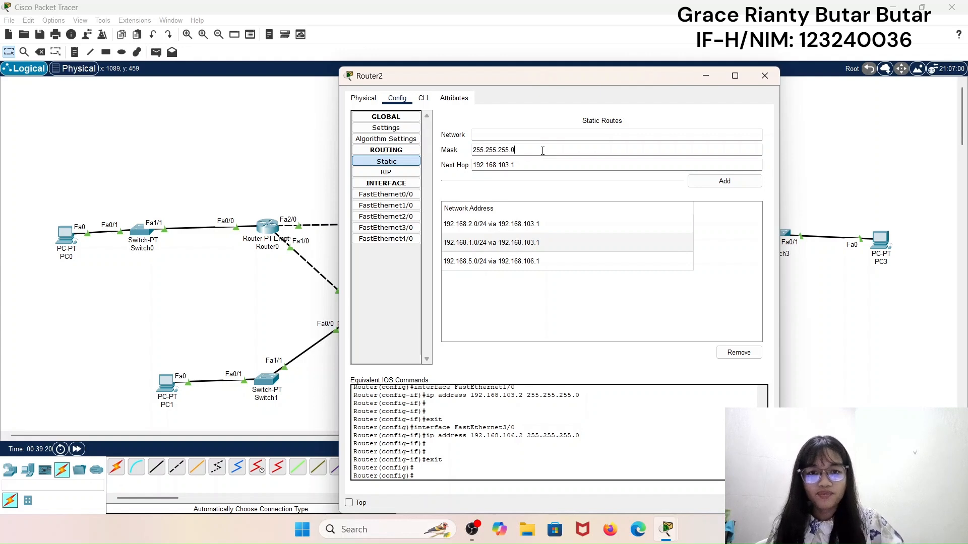
pyautogui.click(537, 135)
pyautogui.hotkey('ctrl', 'v')
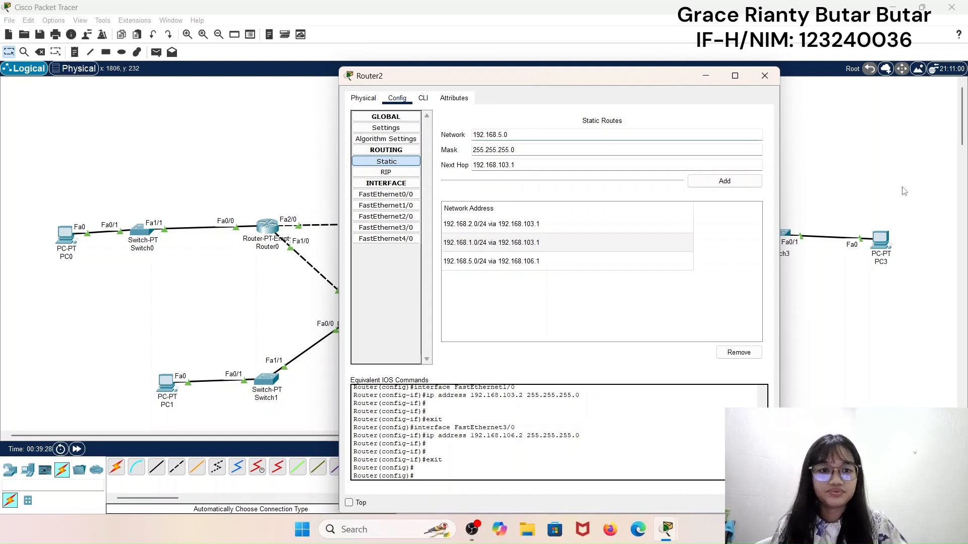
pyautogui.click(725, 182)
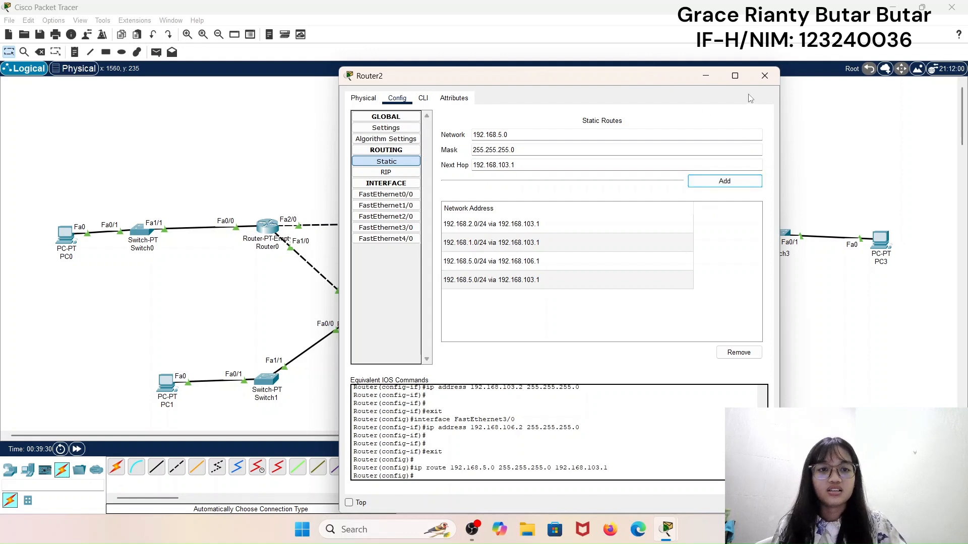
pyautogui.click(763, 76)
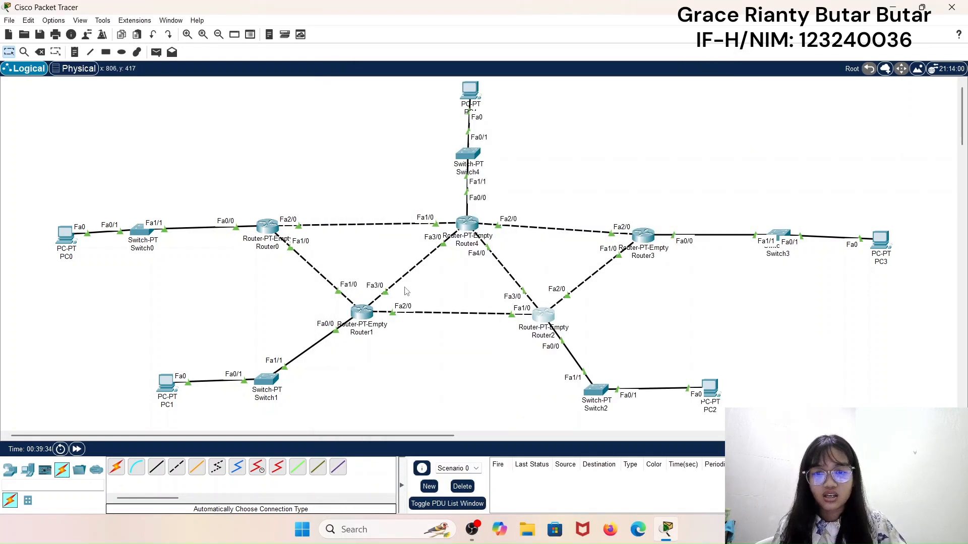
# - Copy the IPv4 address of Router1's FastEthernet3/0 interface and close the router's window
pyautogui.click(467, 223)
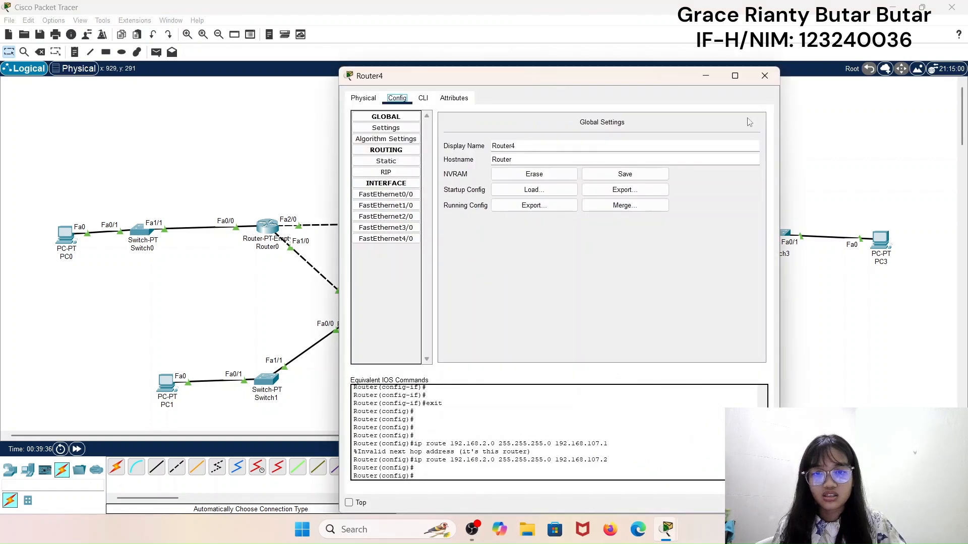
pyautogui.click(778, 76)
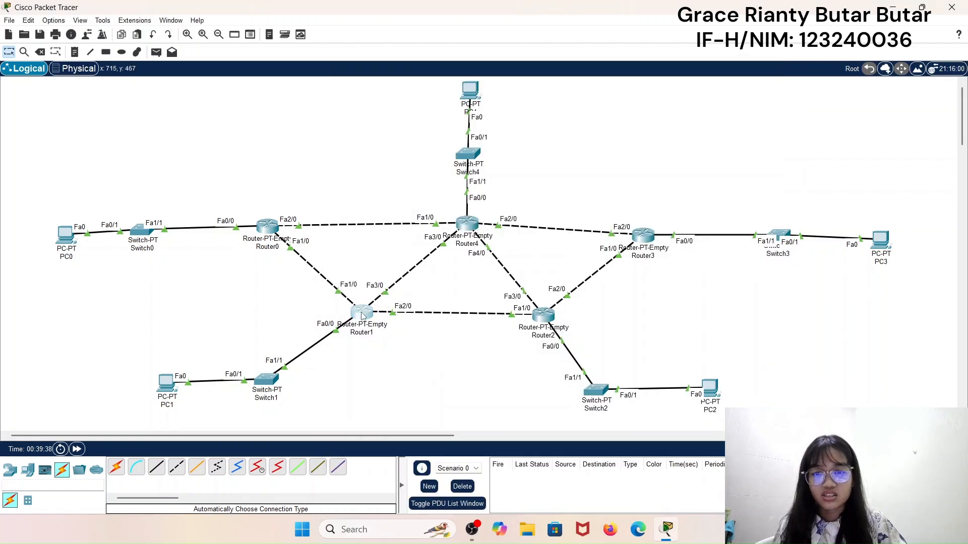
pyautogui.click(363, 310)
pyautogui.click(390, 230)
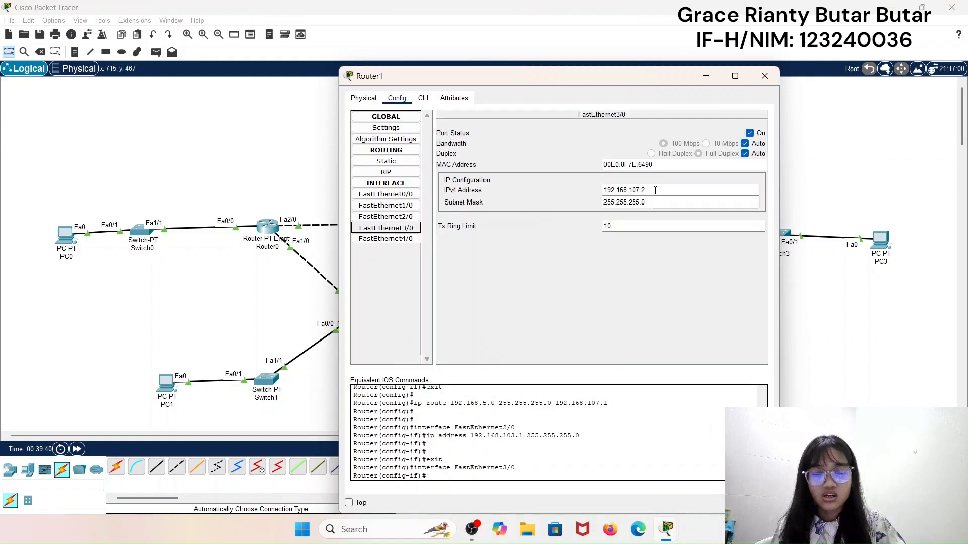
pyautogui.moveTo(656, 190); pyautogui.dragTo(595, 192)
pyautogui.hotkey('ctrl', 'c')
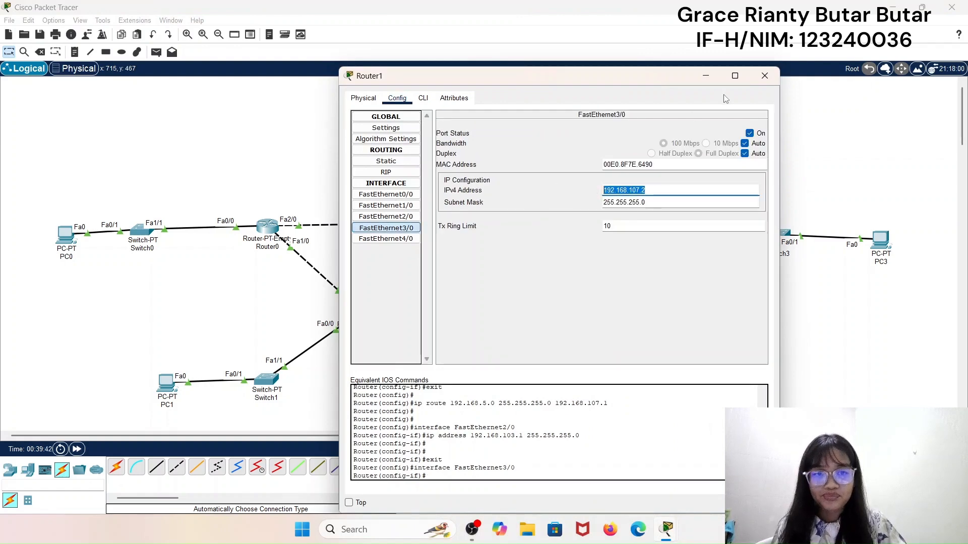
pyautogui.click(764, 76)
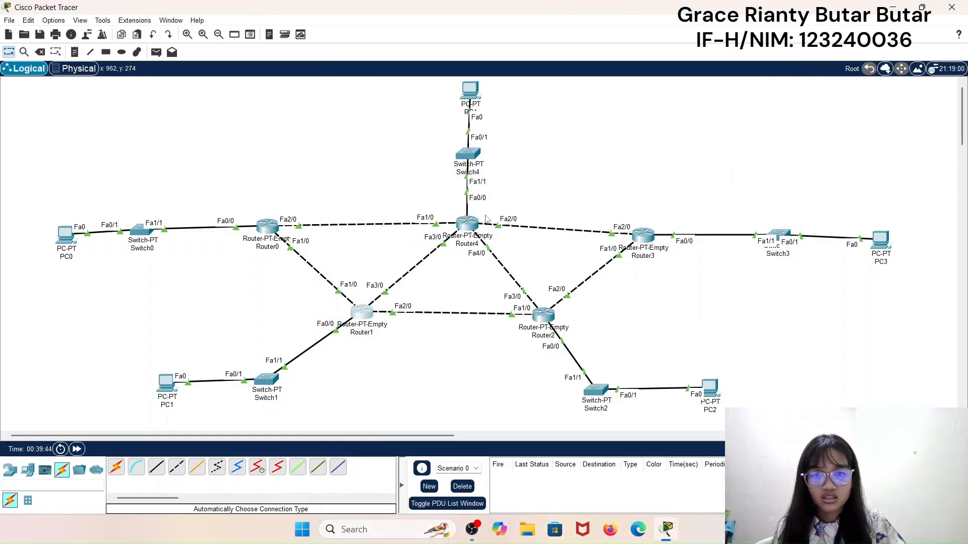
# - Add a static route on Router4 to network 192.168.3.0, mask 255.255.255.0, with next hop 192.168.107.2, and close its window
pyautogui.click(467, 222)
pyautogui.click(416, 165)
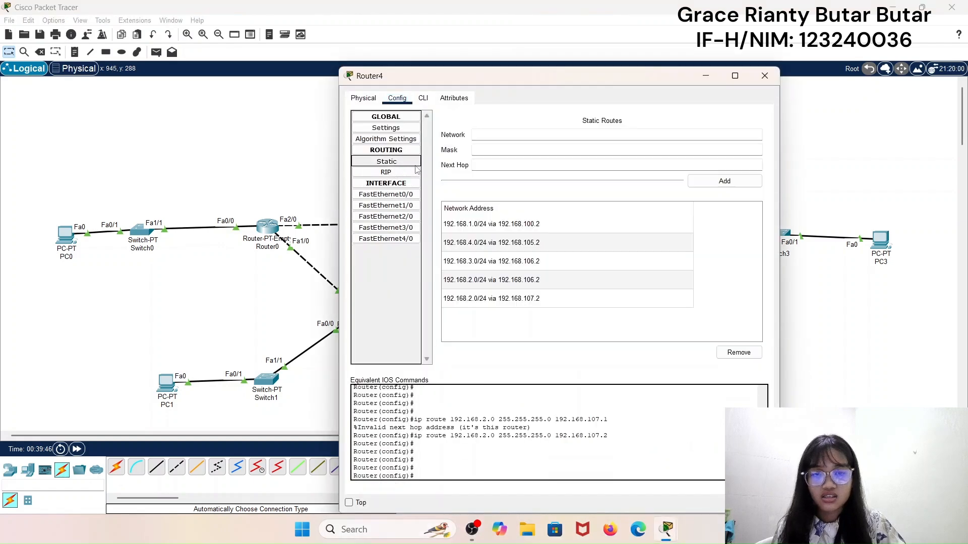
pyautogui.click(513, 165)
pyautogui.hotkey('ctrl', 'v')
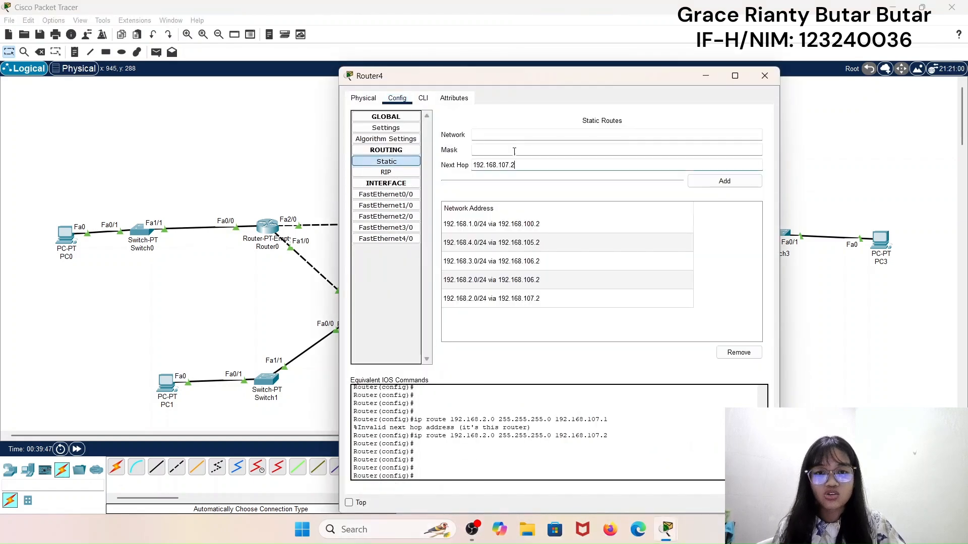
pyautogui.click(515, 150)
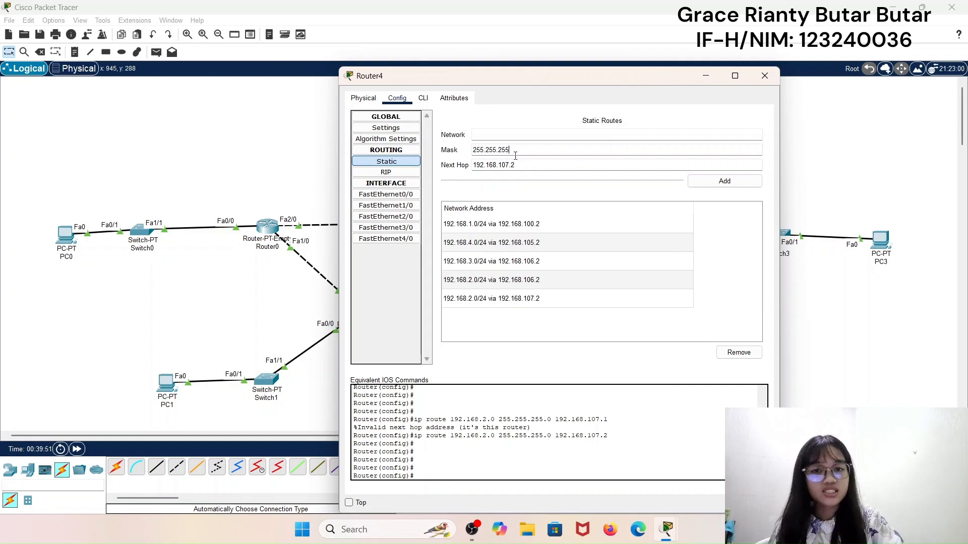
pyautogui.click(513, 136)
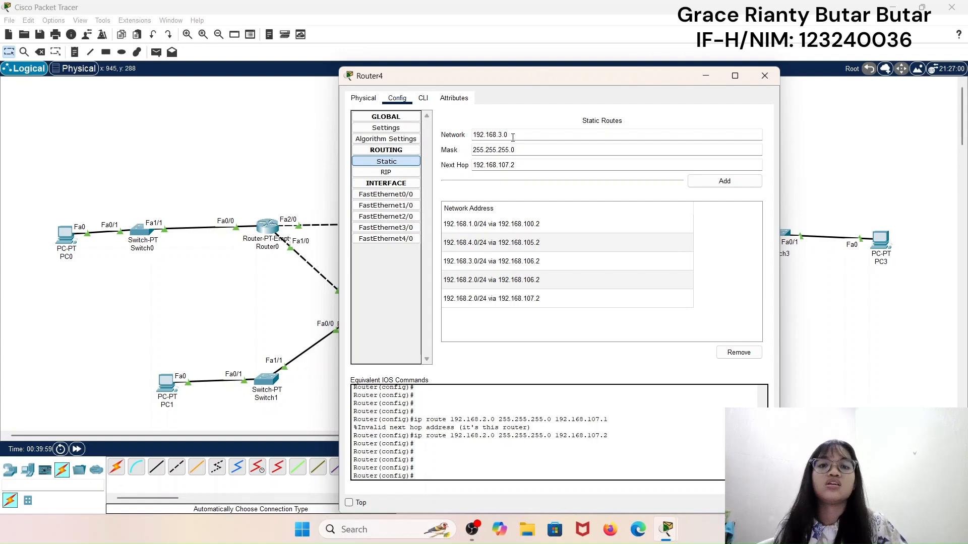
pyautogui.click(724, 181)
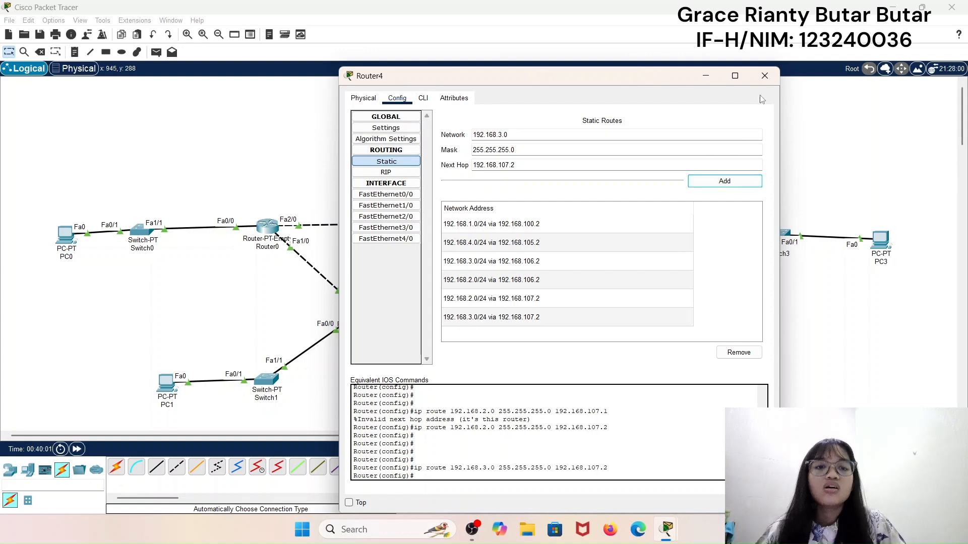
pyautogui.click(760, 80)
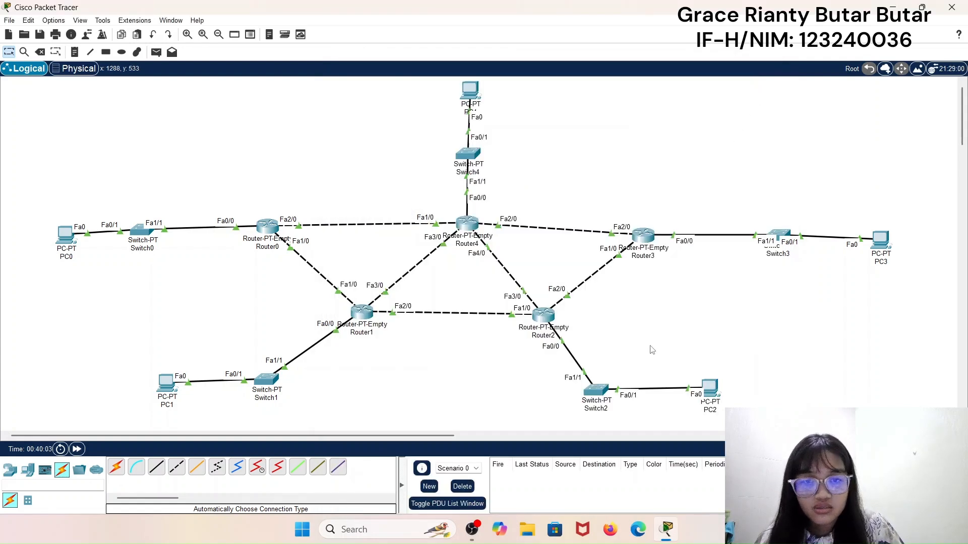
# - Test the connection from PC2 to PC4 with a simple PDU and delete that PDU from the list
pyautogui.click(157, 54)
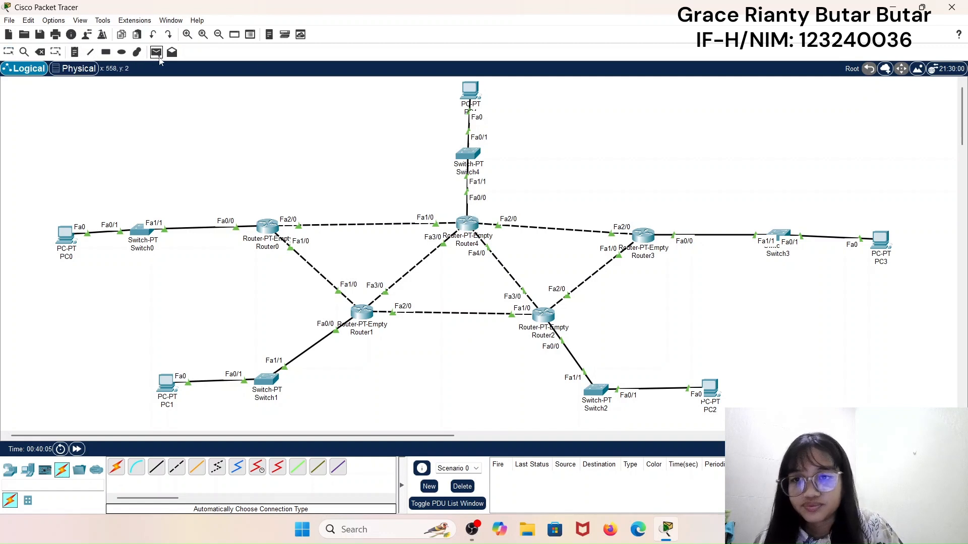
pyautogui.click(710, 389)
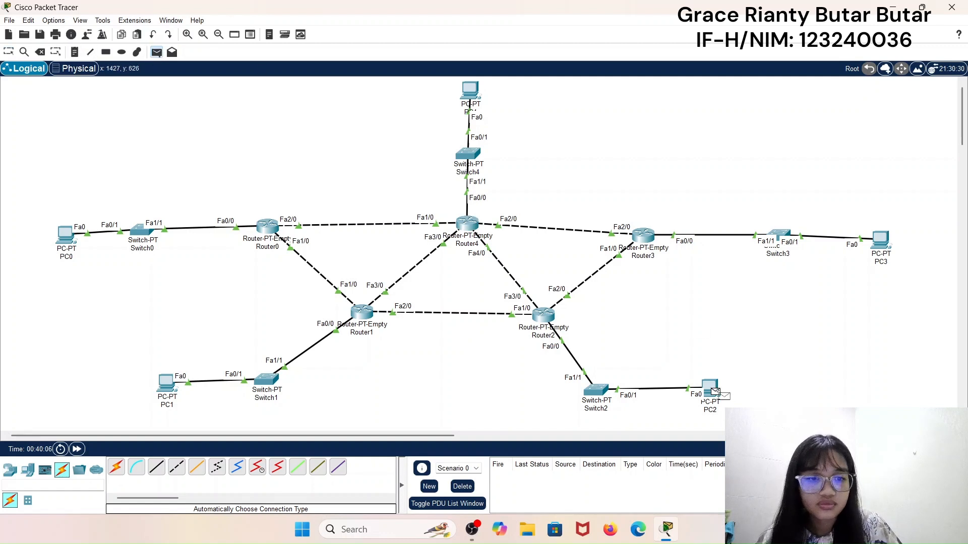
pyautogui.click(472, 91)
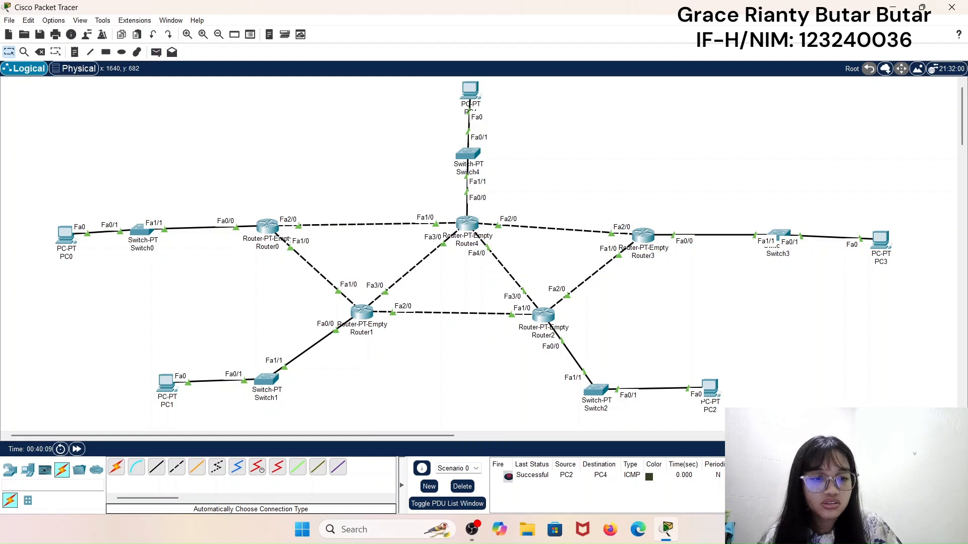
pyautogui.doubleClick(819, 475)
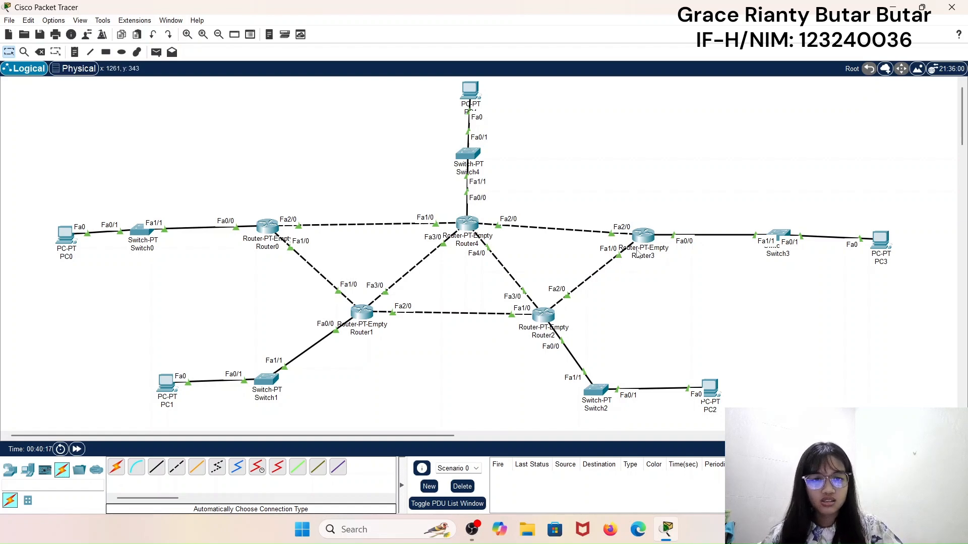
# - Open the FastEthernet2/0 interface settings of Router2 and select its IPv4 address
pyautogui.click(543, 315)
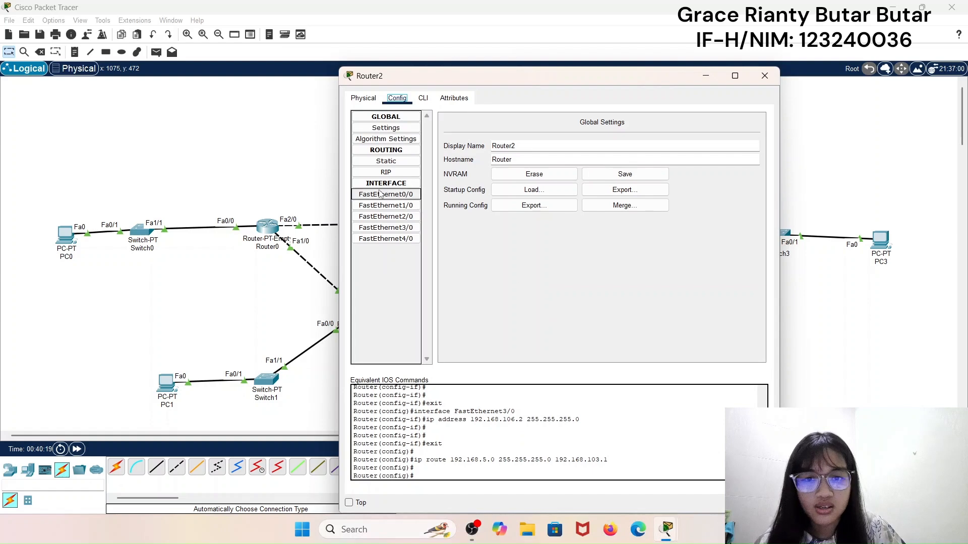
pyautogui.click(764, 76)
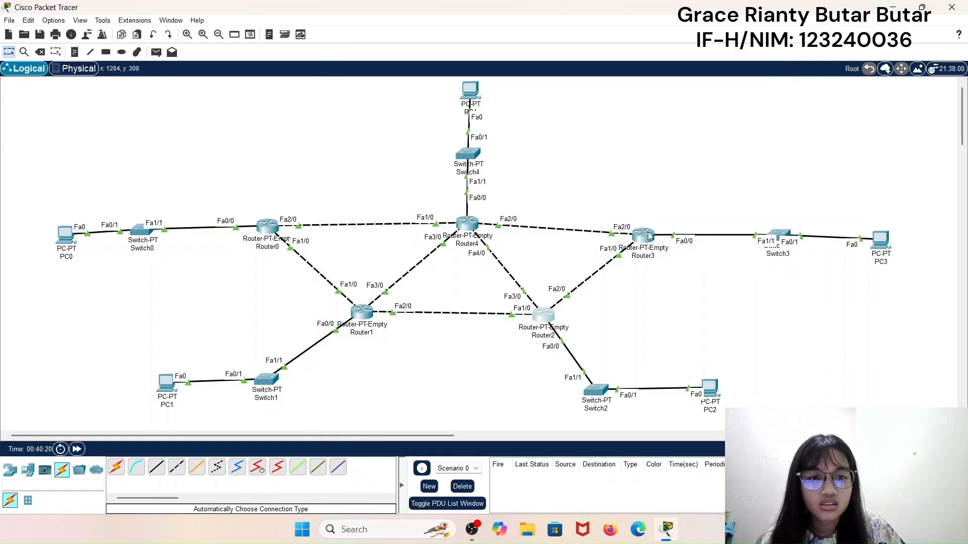
pyautogui.click(539, 316)
pyautogui.click(386, 216)
pyautogui.click(668, 196)
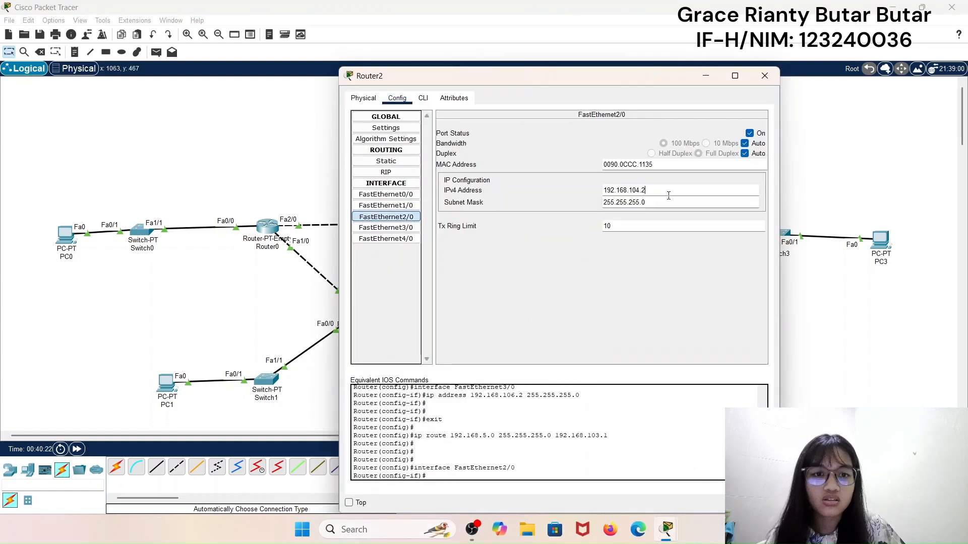
pyautogui.moveTo(668, 196); pyautogui.dragTo(607, 197)
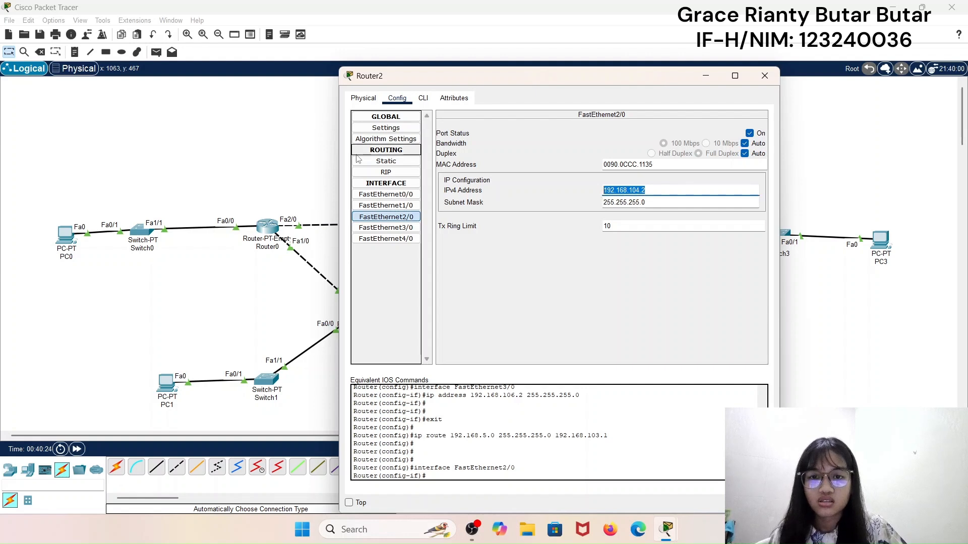
# - Add a static route on Router2 to network 192.168.4.0, mask 255.255.255.0, with next hop 192.168.104.1, and close its window
pyautogui.click(386, 161)
pyautogui.click(598, 169)
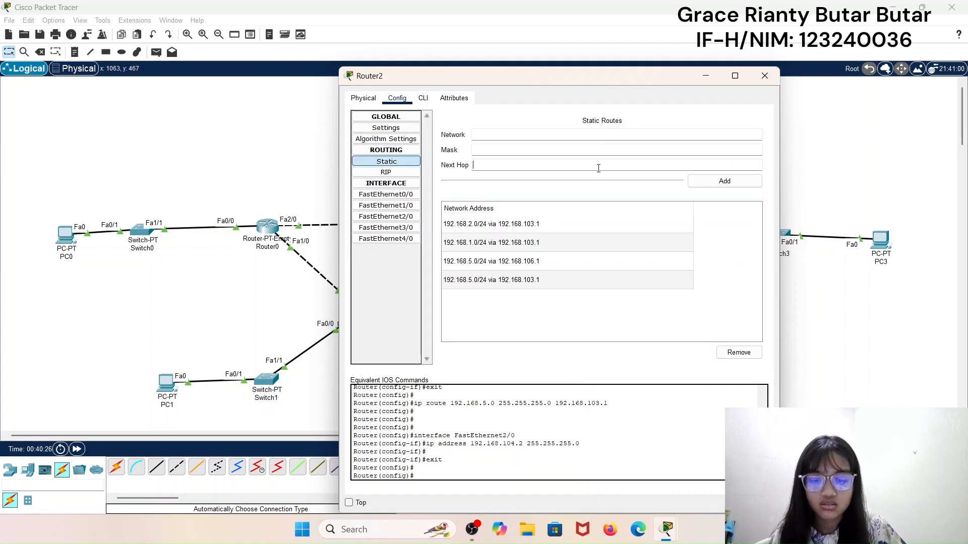
pyautogui.write('192.168.104.2')
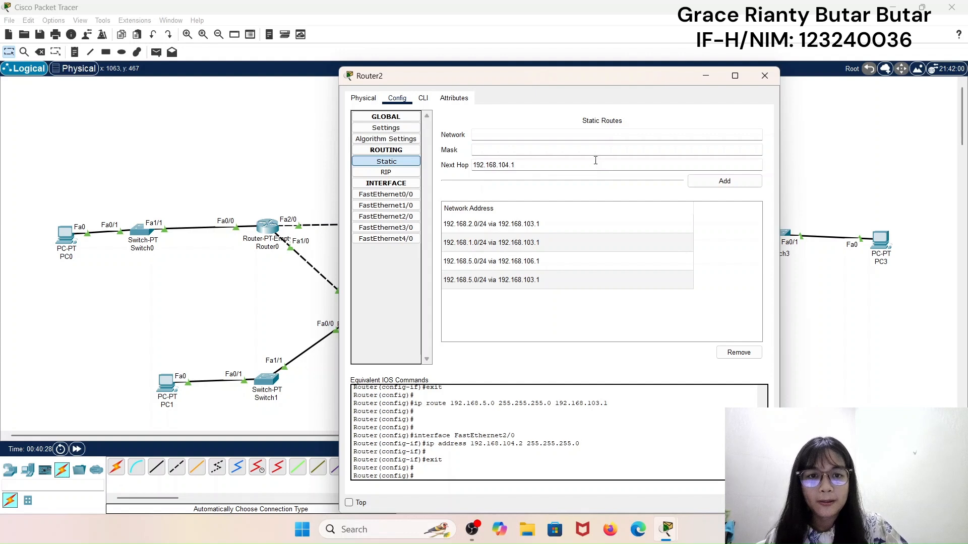
pyautogui.click(593, 153)
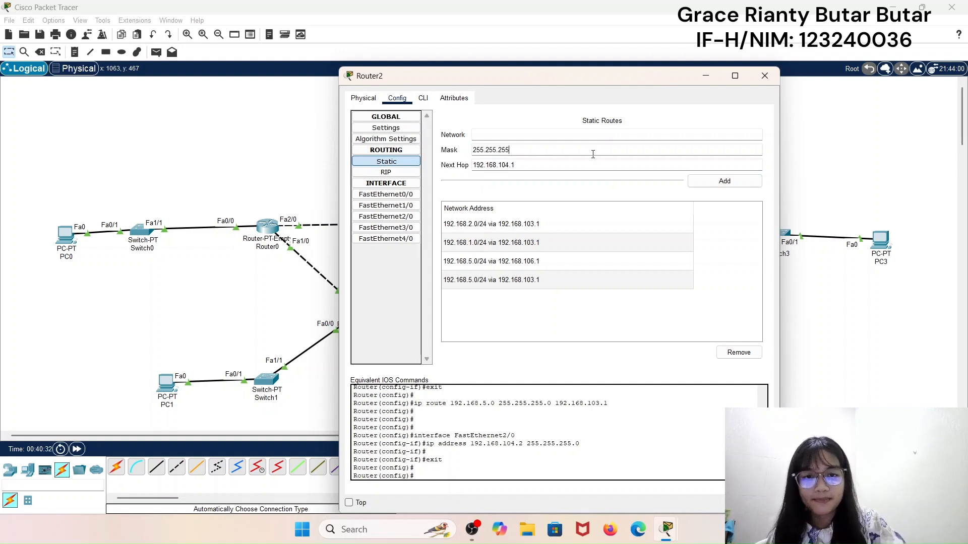
pyautogui.click(583, 135)
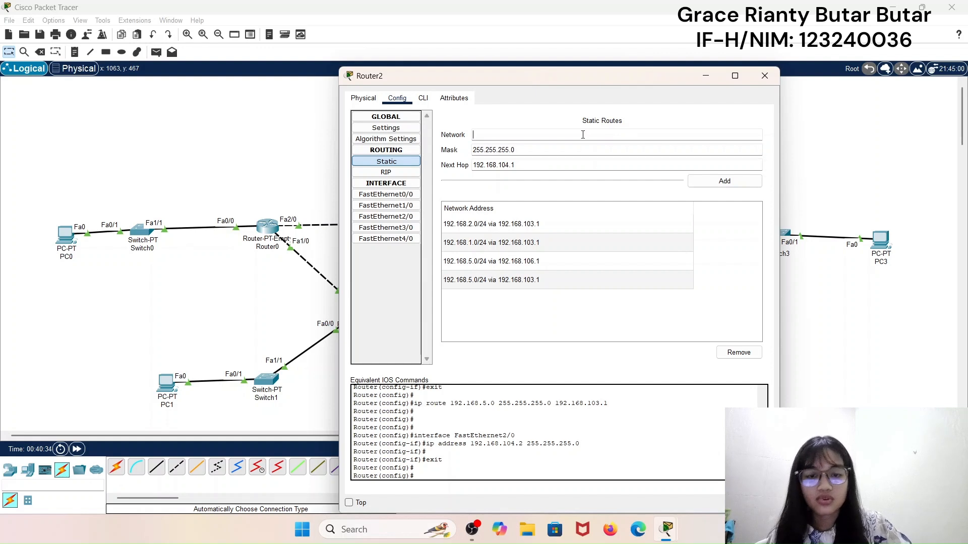
pyautogui.write('192.168.104.2')
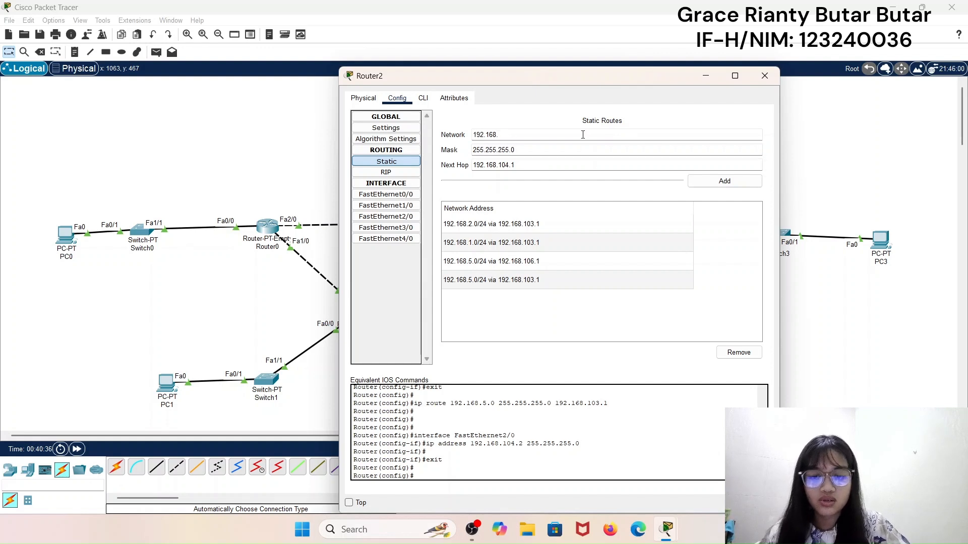
pyautogui.click(724, 181)
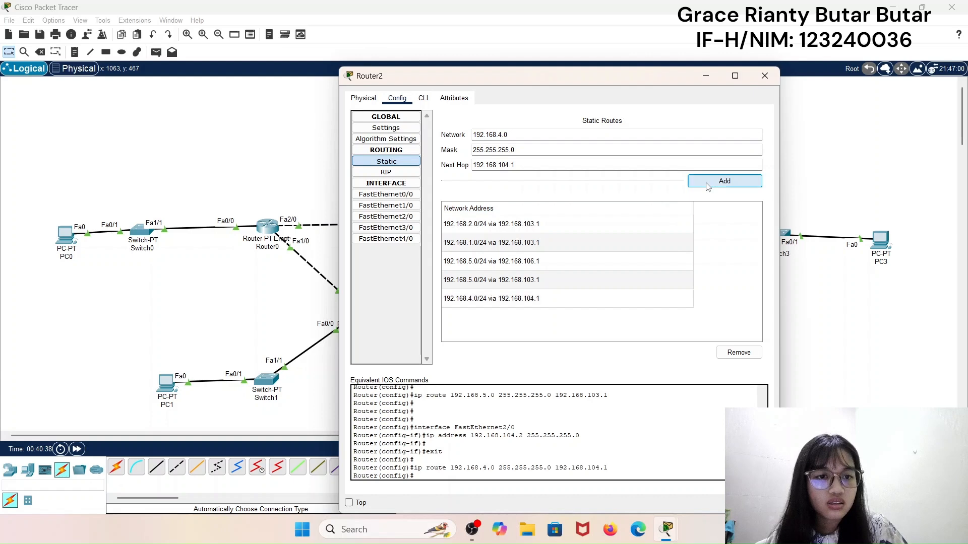
pyautogui.click(765, 75)
# - Add a static route on Router3 to network 192.168.3.0, mask 255.255.255.0, with next hop 192.168.104.2, and close its window
pyautogui.click(643, 235)
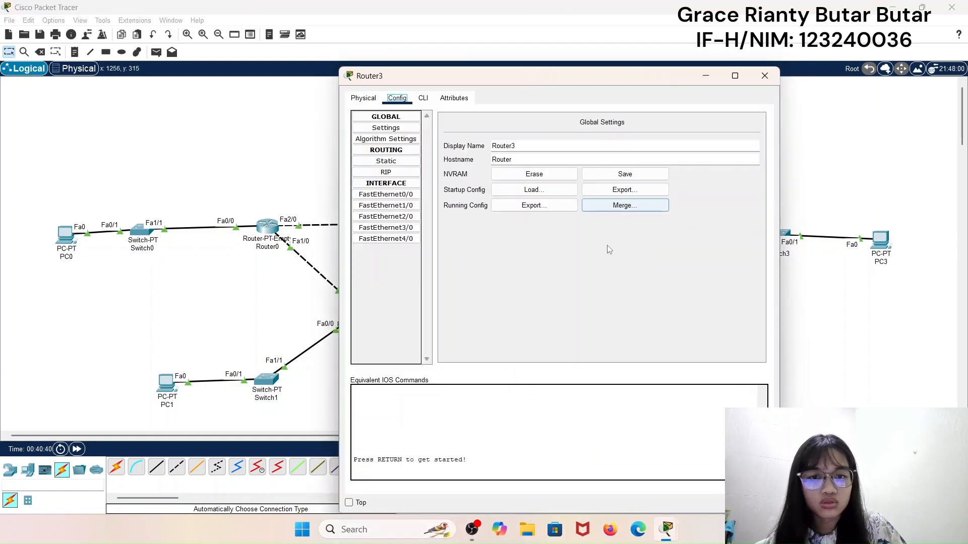
pyautogui.click(386, 161)
pyautogui.click(616, 166)
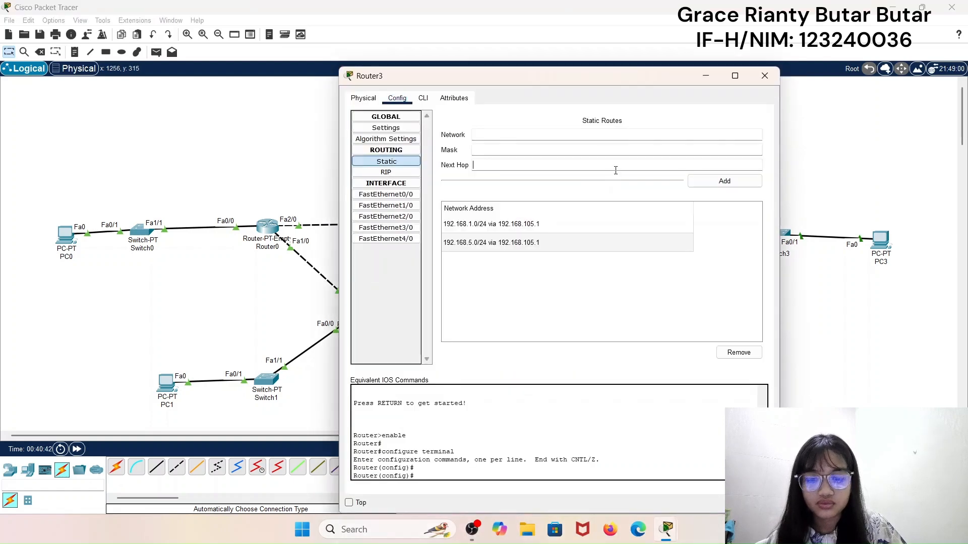
pyautogui.write('192.168.104.2')
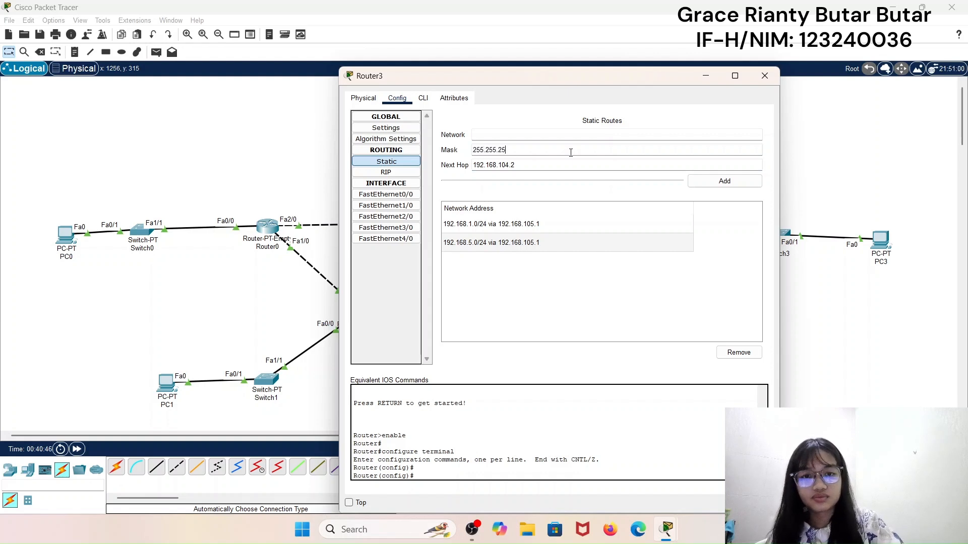
pyautogui.click(559, 139)
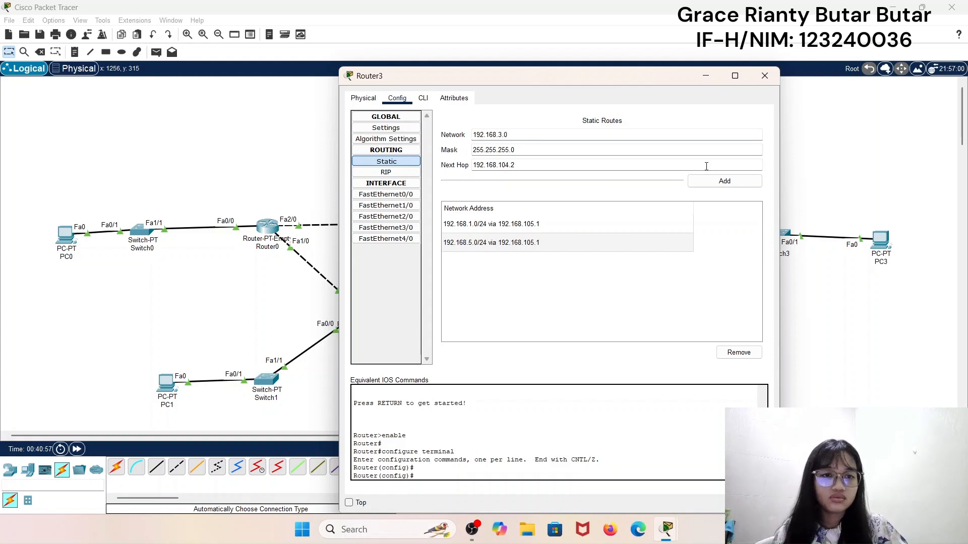
pyautogui.click(748, 184)
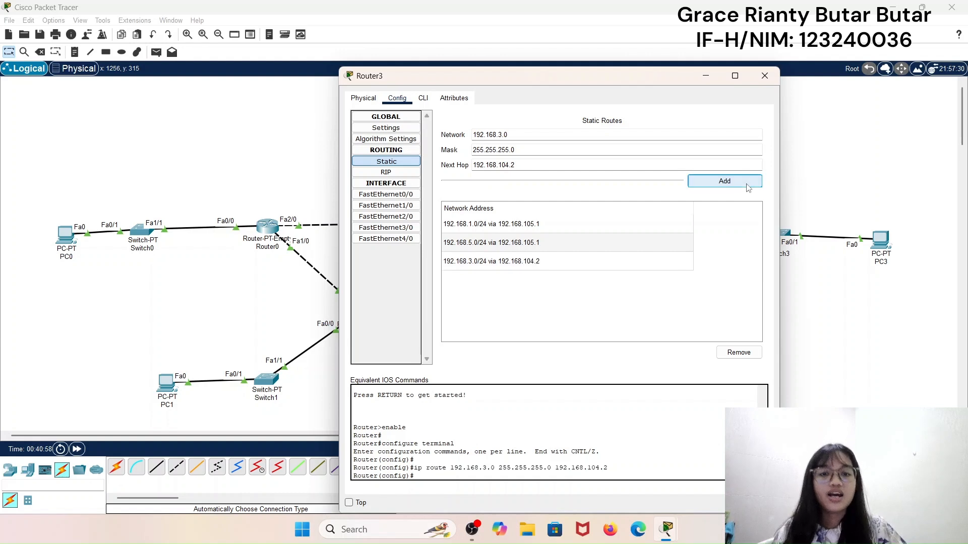
pyautogui.click(764, 75)
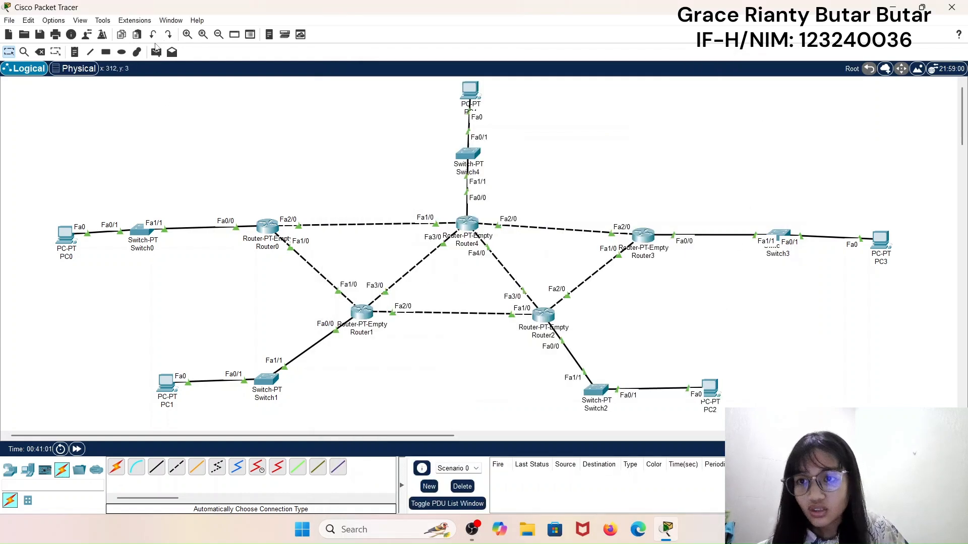
# - Test the connection from PC2 to PC3 with a simple PDU and delete that PDU from the list
pyautogui.click(156, 52)
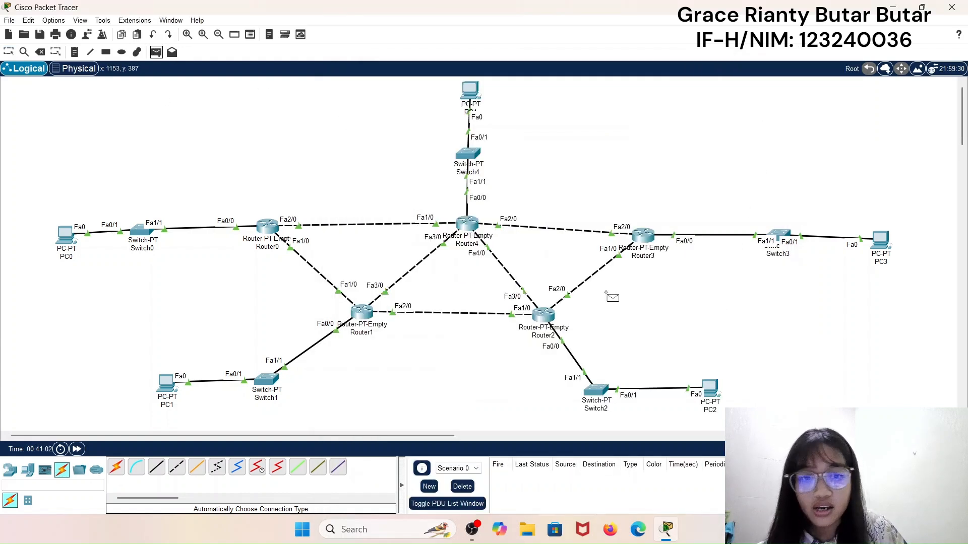
pyautogui.click(716, 392)
pyautogui.click(889, 246)
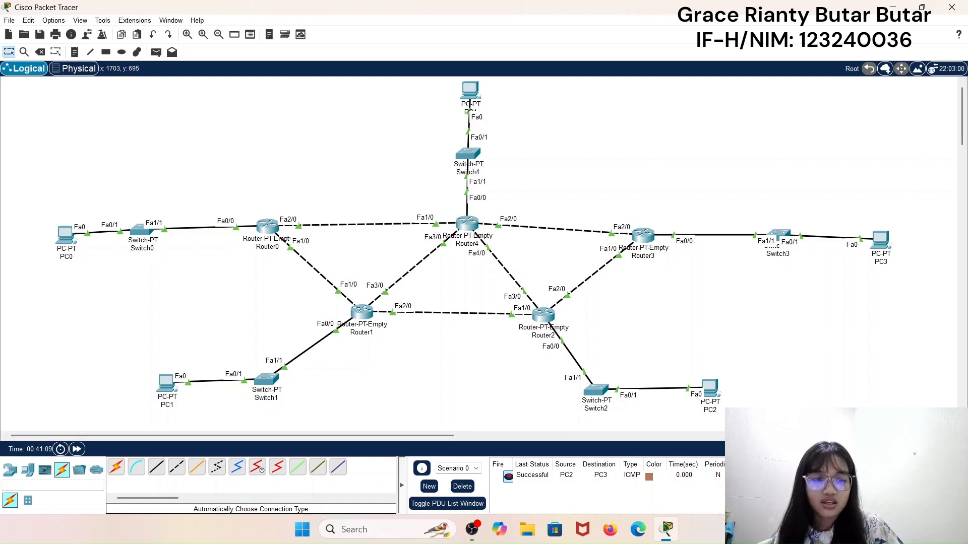
pyautogui.doubleClick(859, 475)
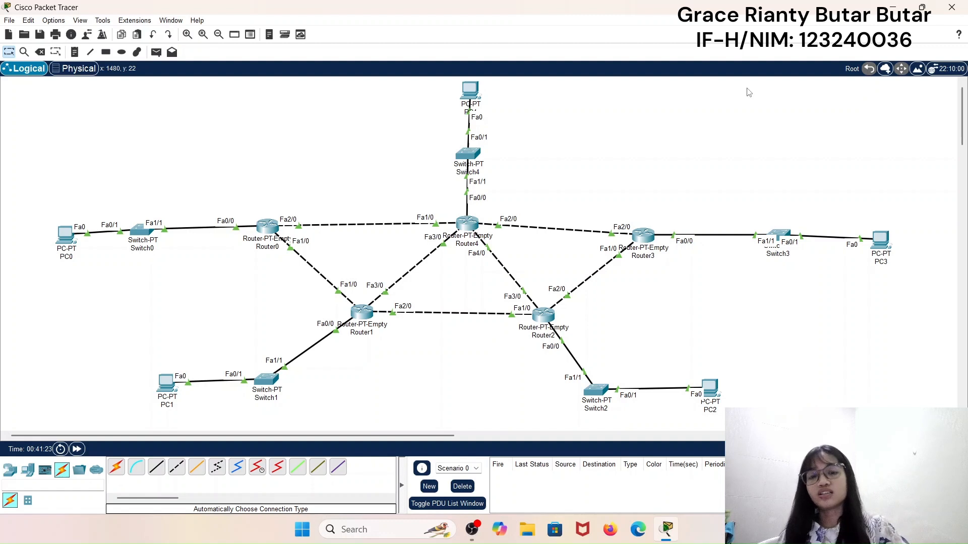
# - Send two simple PDUs from PC1 to PC4 to test both alternative paths
pyautogui.click(157, 53)
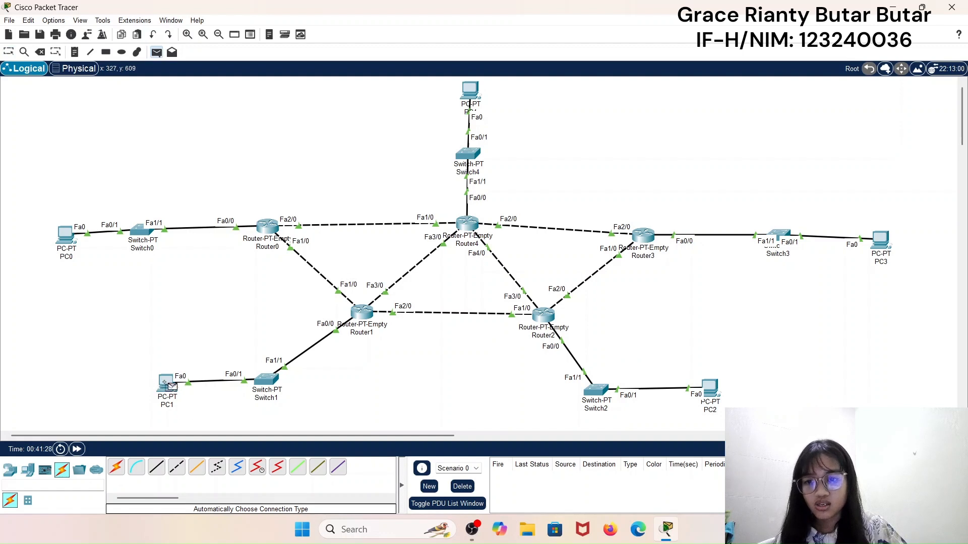
pyautogui.click(170, 386)
pyautogui.click(472, 90)
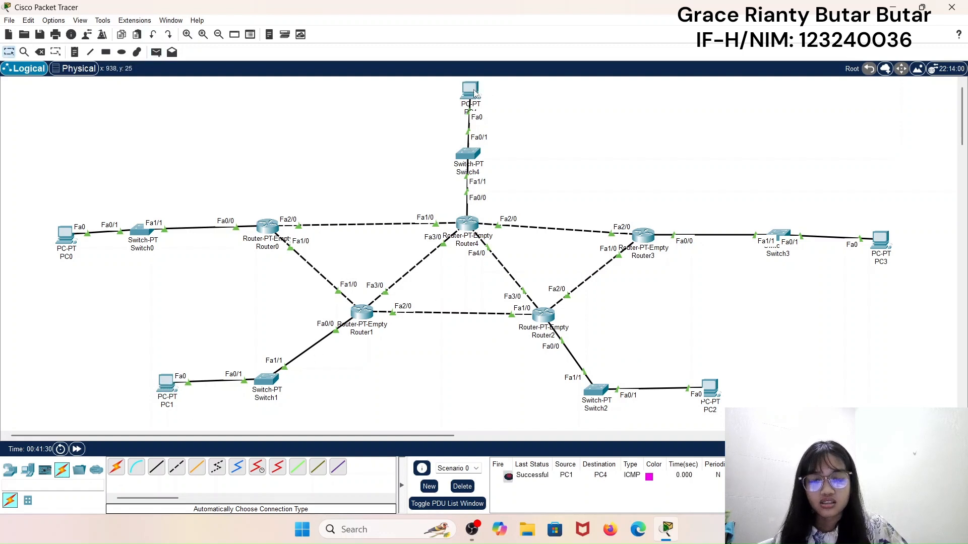
pyautogui.click(156, 52)
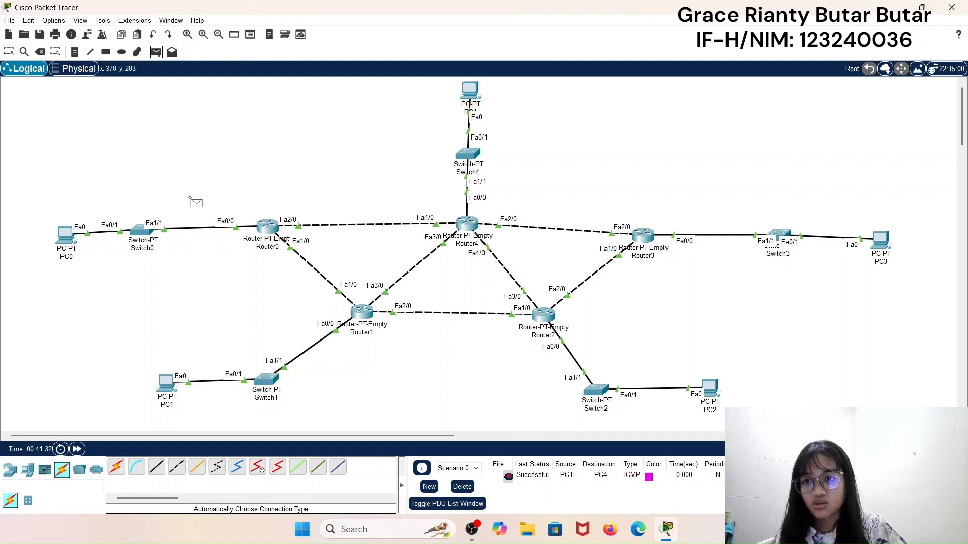
pyautogui.click(166, 387)
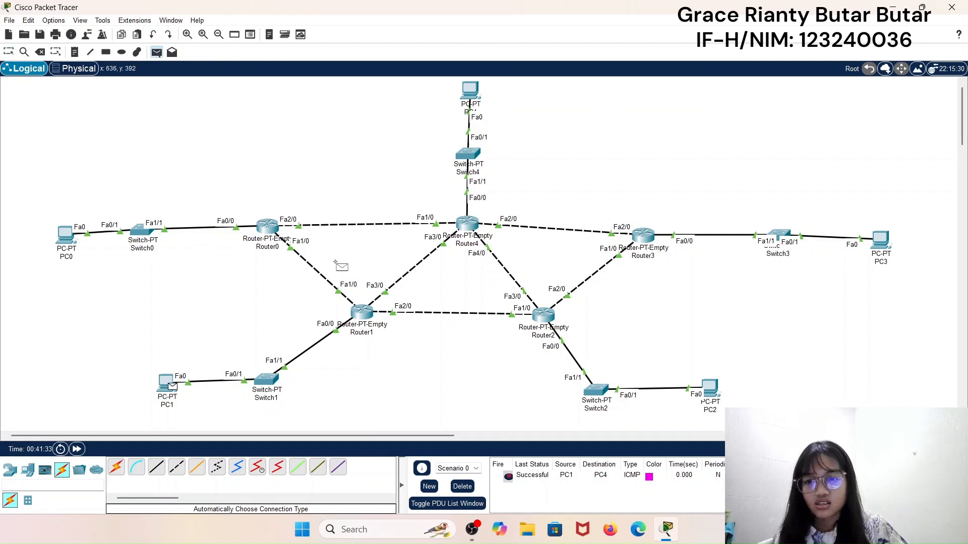
pyautogui.click(473, 90)
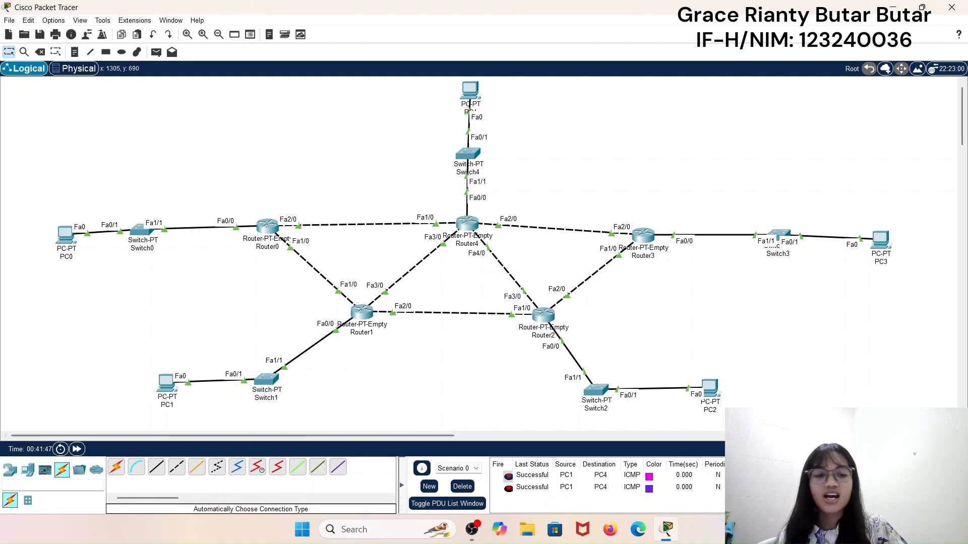
# - Play the two PC1-to-PC4 PDUs in simulation mode up to PC4, pause, and return to realtime mode
pyautogui.hotkey('shift', 's')
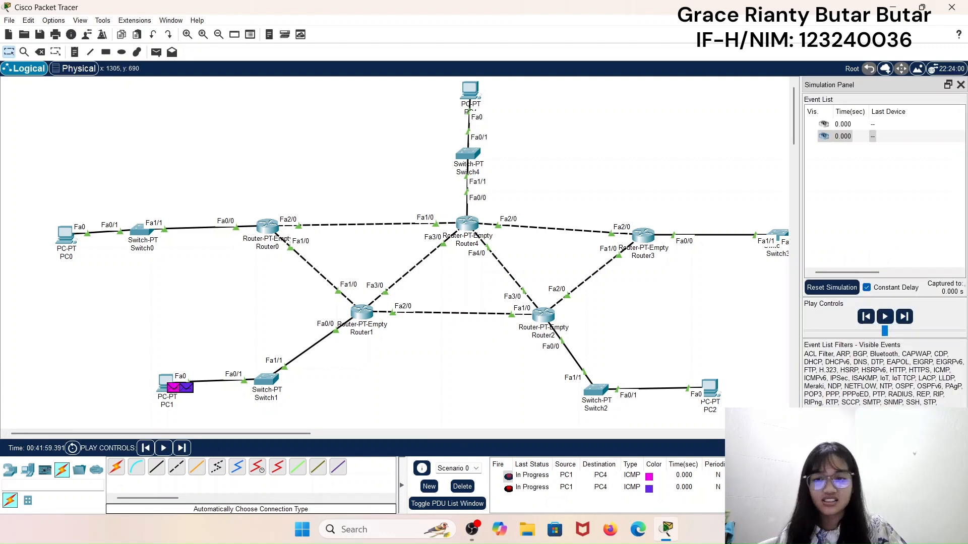
pyautogui.click(887, 316)
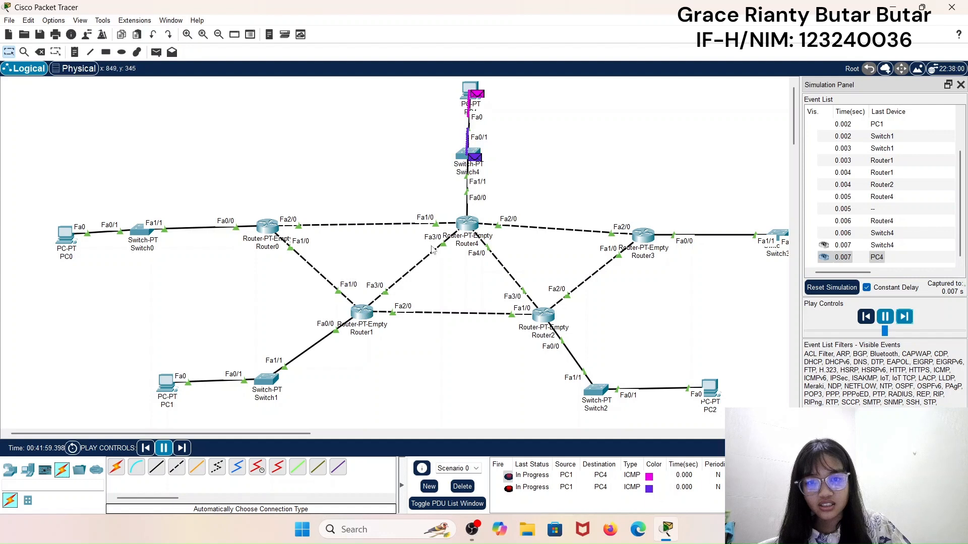
pyautogui.click(886, 317)
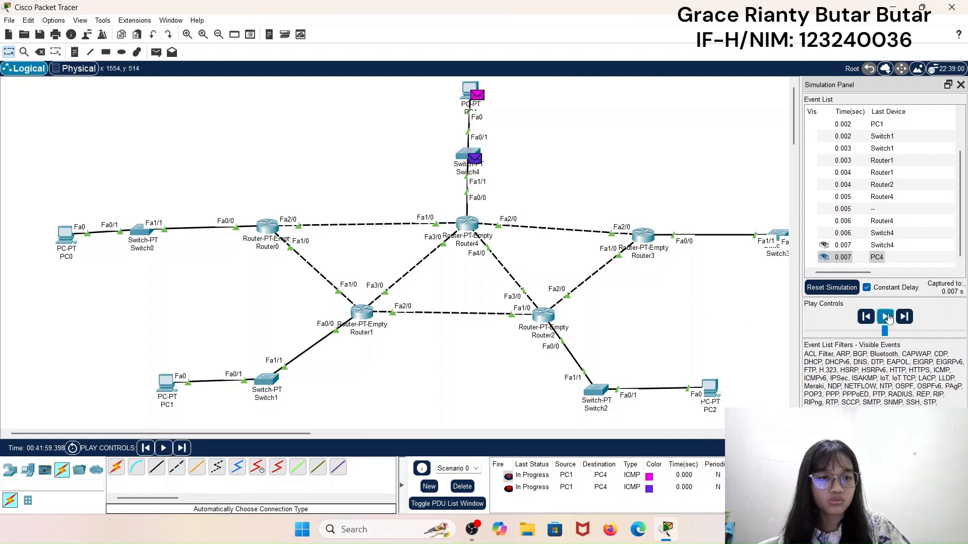
pyautogui.click(961, 85)
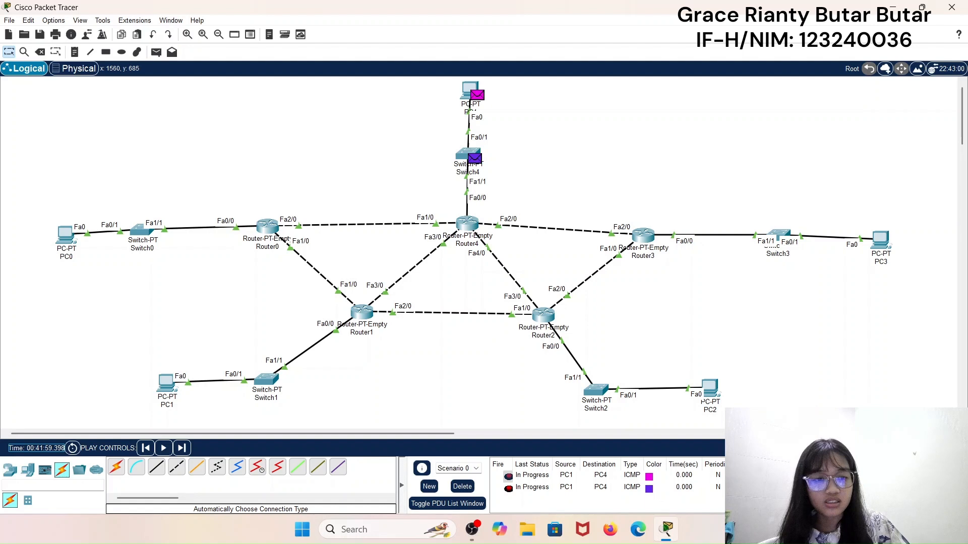
pyautogui.click(879, 448)
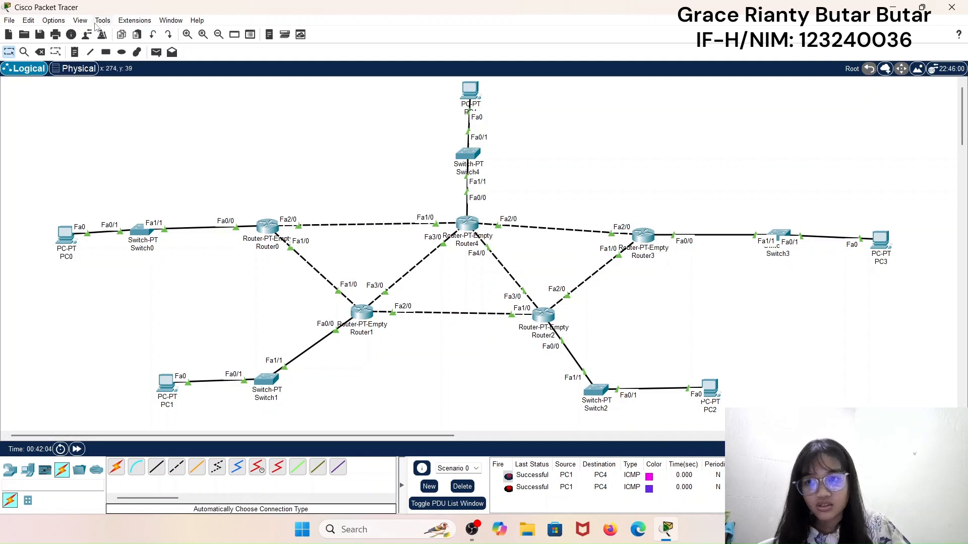
# - Send two simple PDUs from PC2 to PC4
pyautogui.click(157, 52)
pyautogui.click(710, 389)
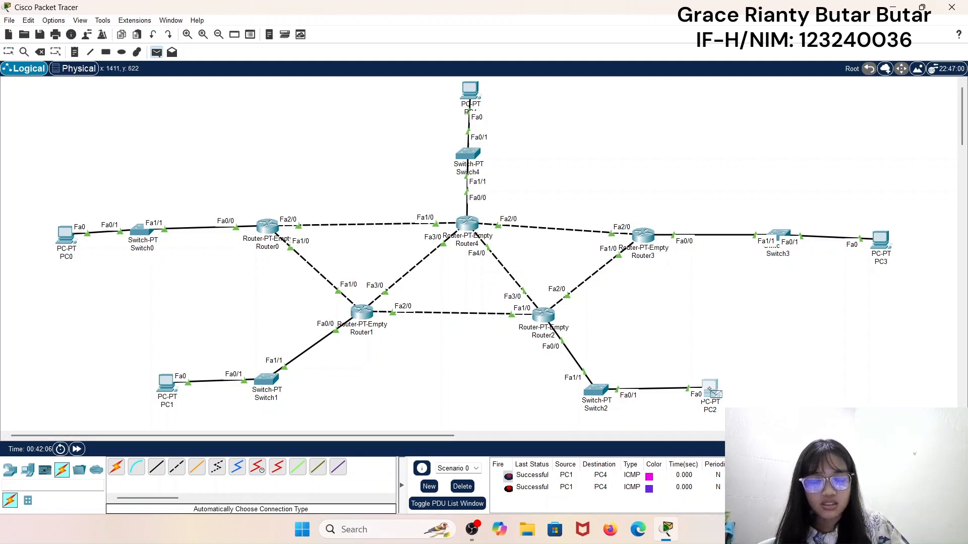
pyautogui.click(468, 91)
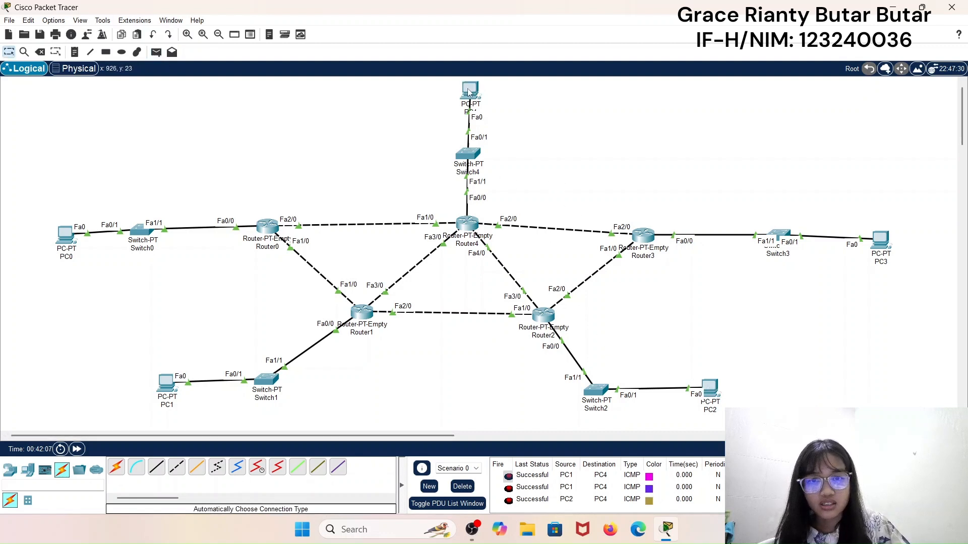
pyautogui.click(156, 52)
pyautogui.click(711, 389)
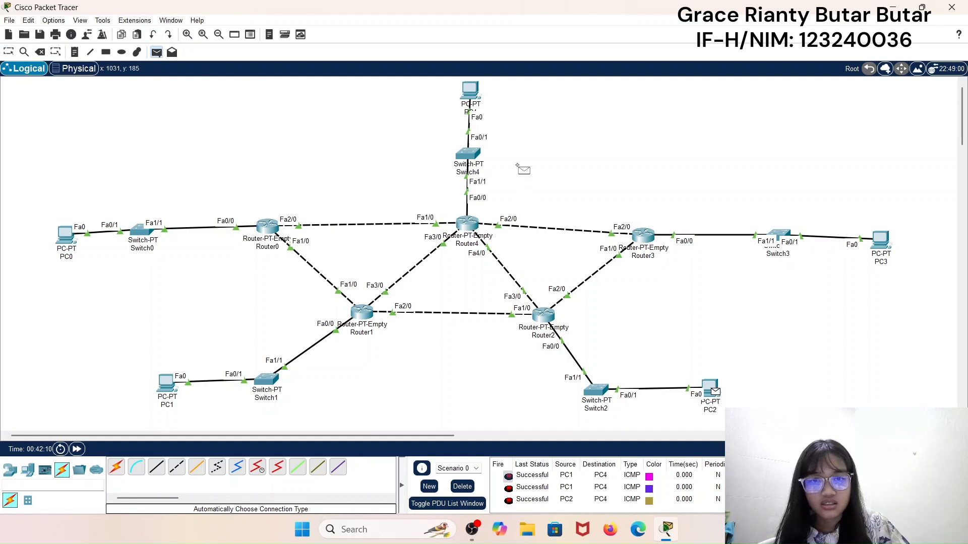
pyautogui.click(470, 91)
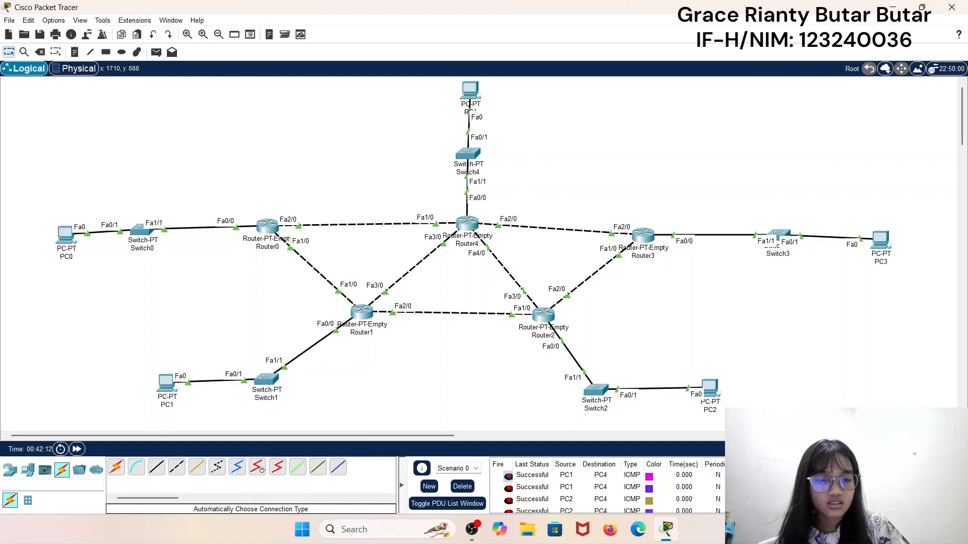
# - Play the PDUs from PC1 and PC2 to PC4 in simulation mode, pause, and return to realtime mode
pyautogui.hotkey('shift', 's')
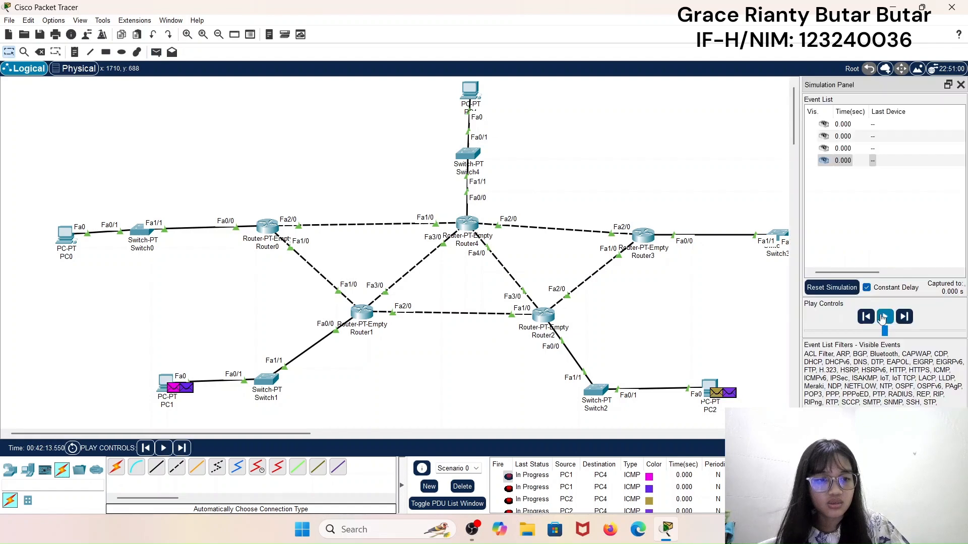
pyautogui.click(885, 316)
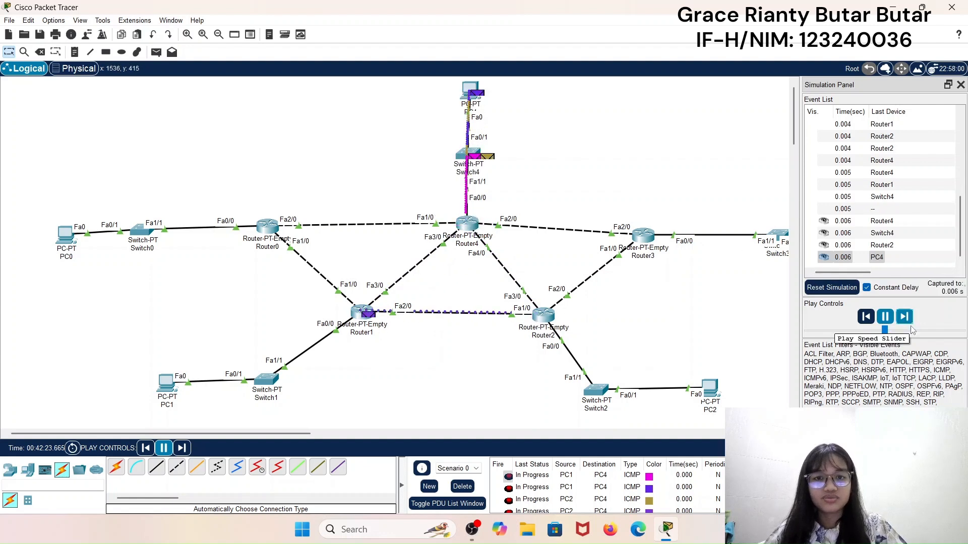
pyautogui.click(885, 316)
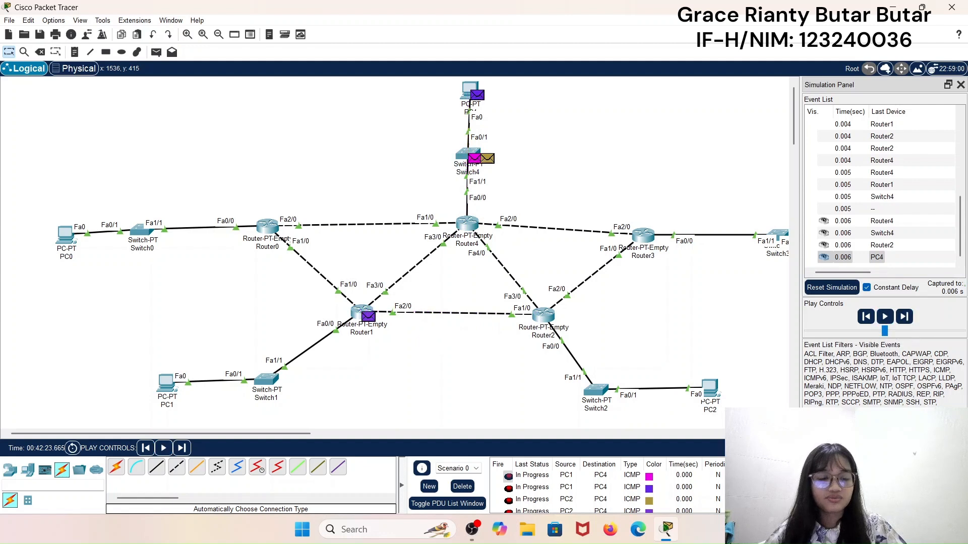
pyautogui.click(880, 448)
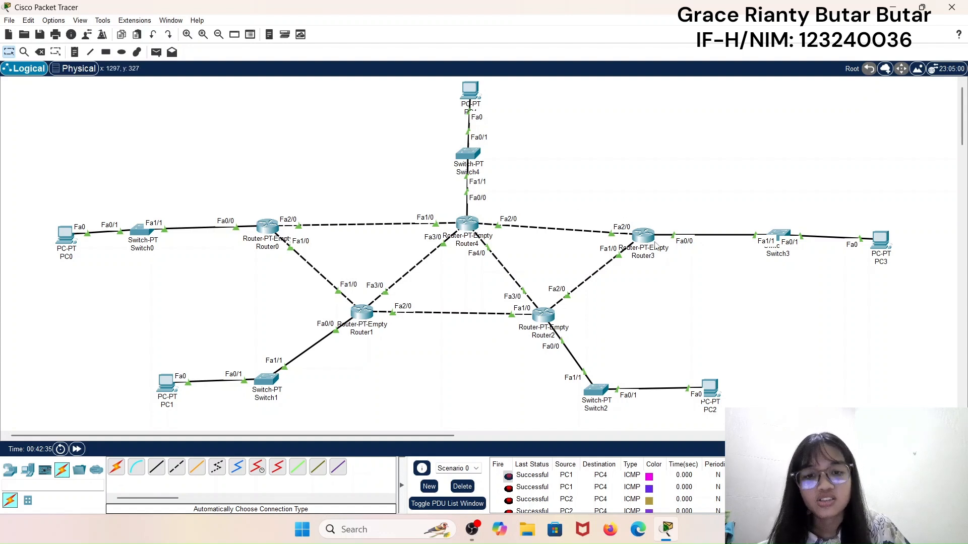
# - Delete both PC1-to-PC4 PDUs and the first PC2-to-PC4 PDU from the PDU list
pyautogui.moveTo(655, 246)
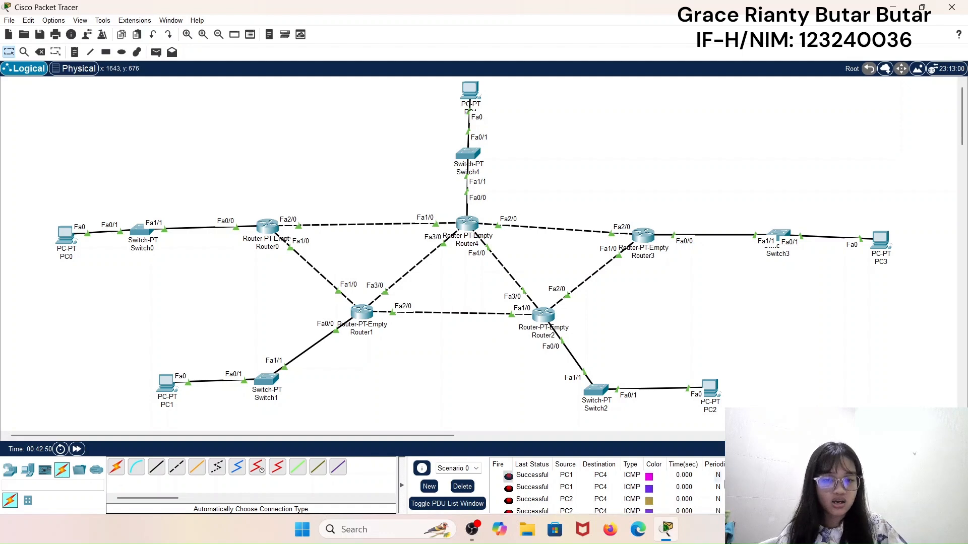
pyautogui.doubleClick(801, 475)
pyautogui.doubleClick(802, 475)
pyautogui.doubleClick(801, 475)
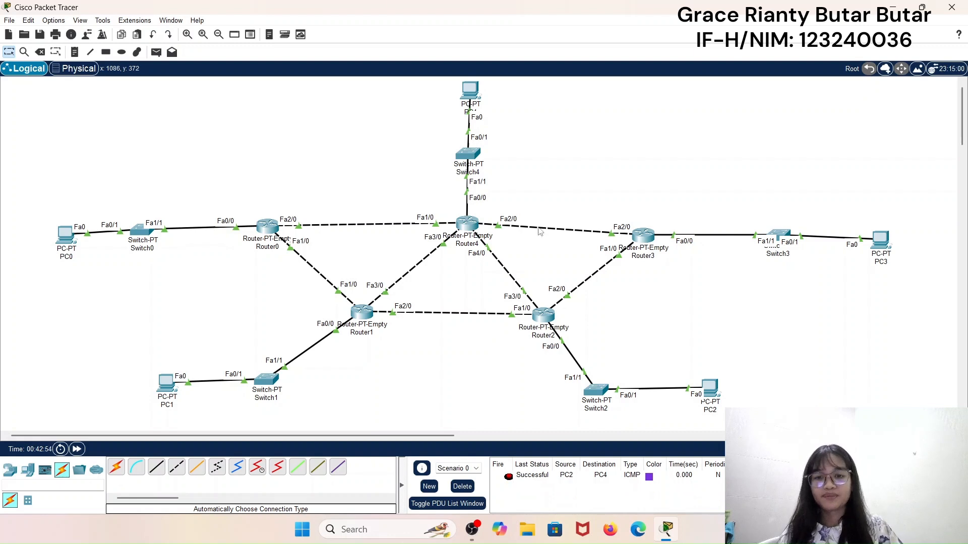
# - Send simple PDUs from PC0 to PC1 and from PC0 to PC2
pyautogui.click(156, 52)
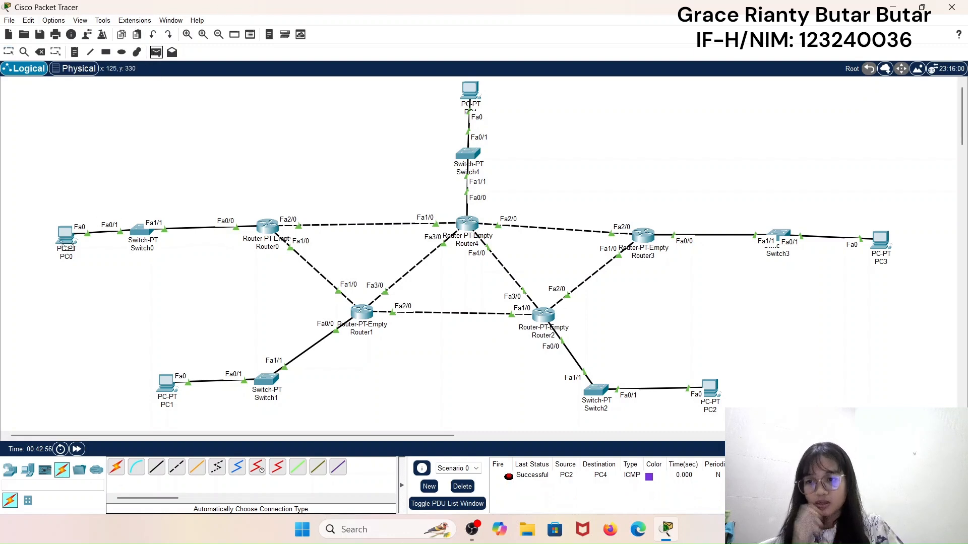
pyautogui.click(66, 243)
pyautogui.click(172, 388)
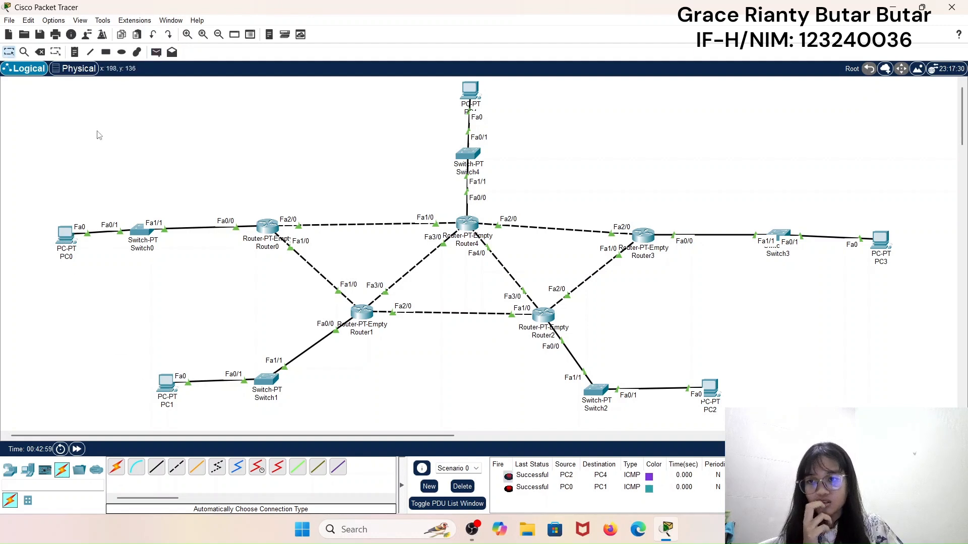
pyautogui.click(156, 52)
pyautogui.click(66, 237)
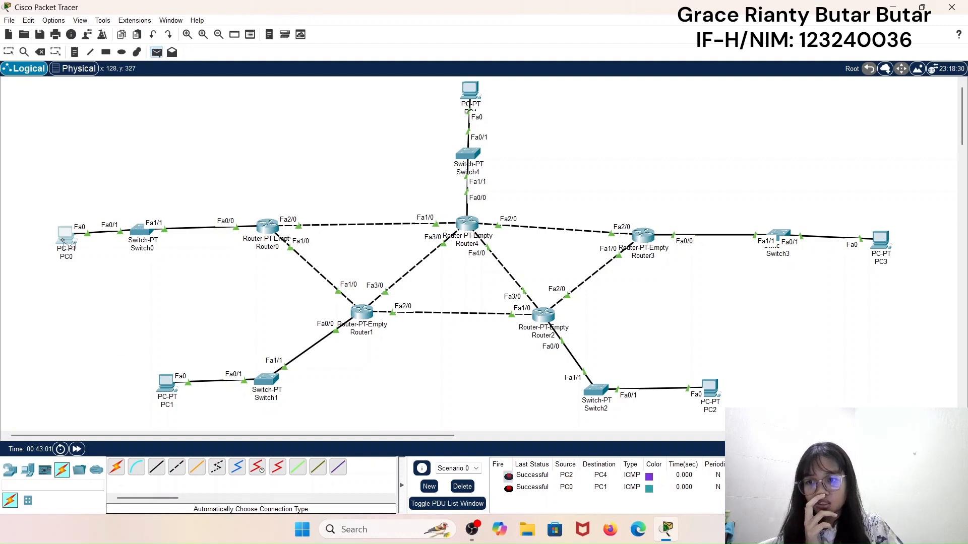
pyautogui.click(716, 394)
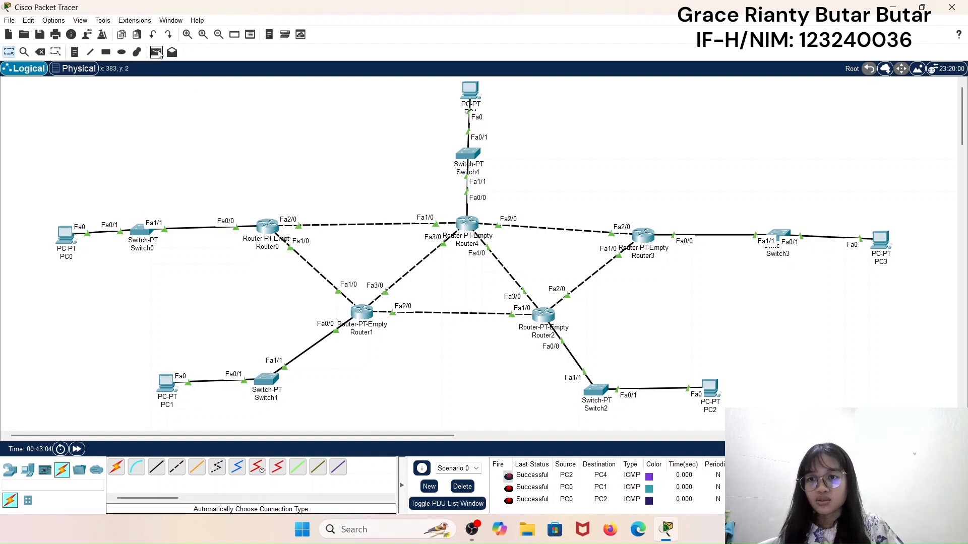
# - Send simple PDUs from PC0 to PC3 and from PC0 to PC4
pyautogui.click(155, 52)
pyautogui.click(66, 237)
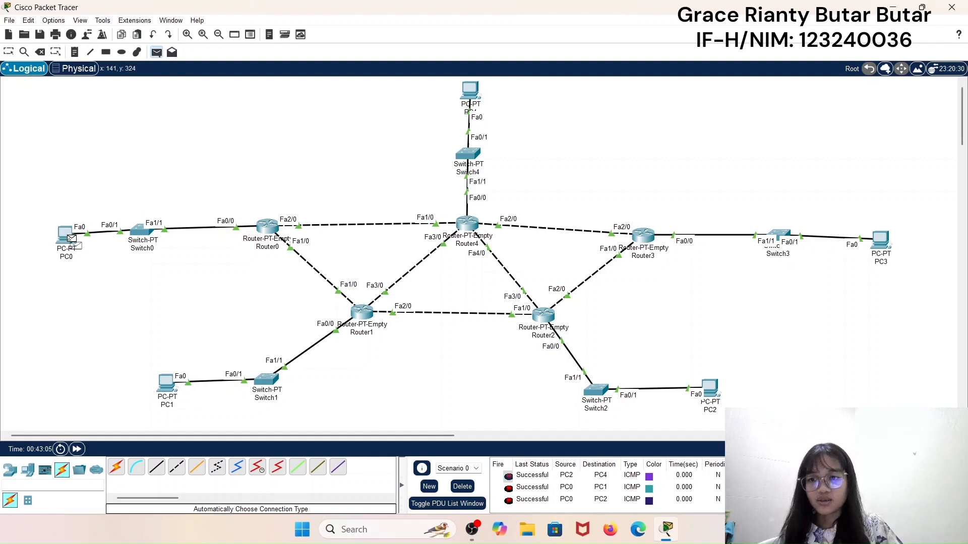
pyautogui.click(877, 242)
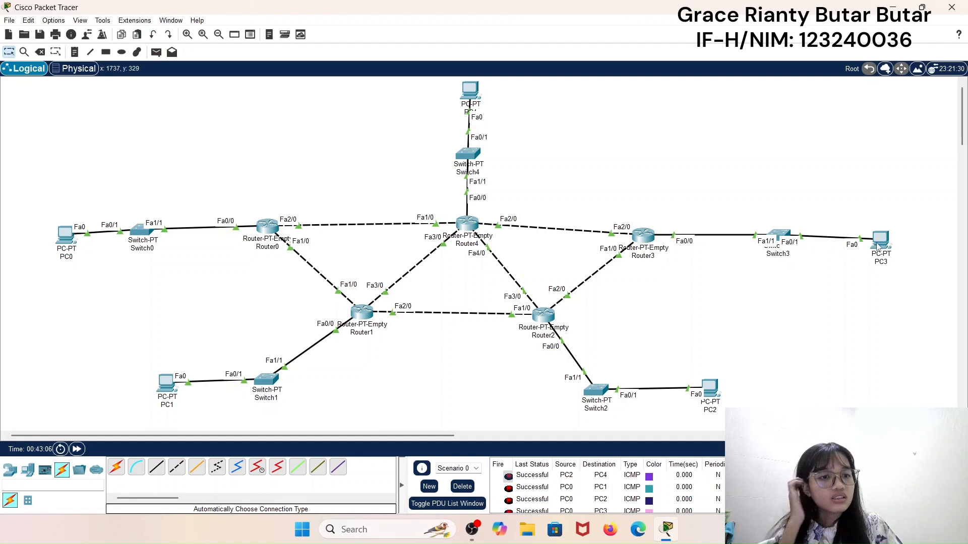
pyautogui.click(65, 235)
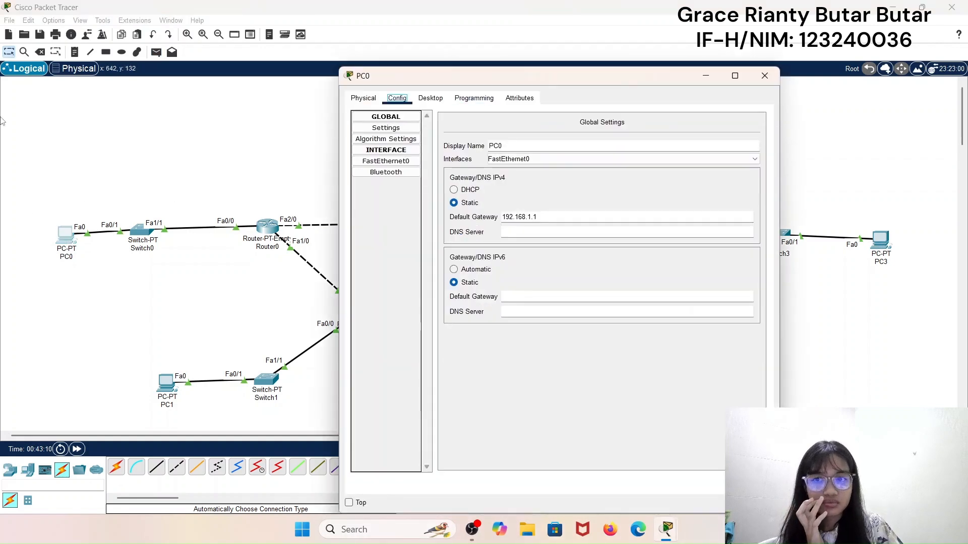
pyautogui.click(764, 75)
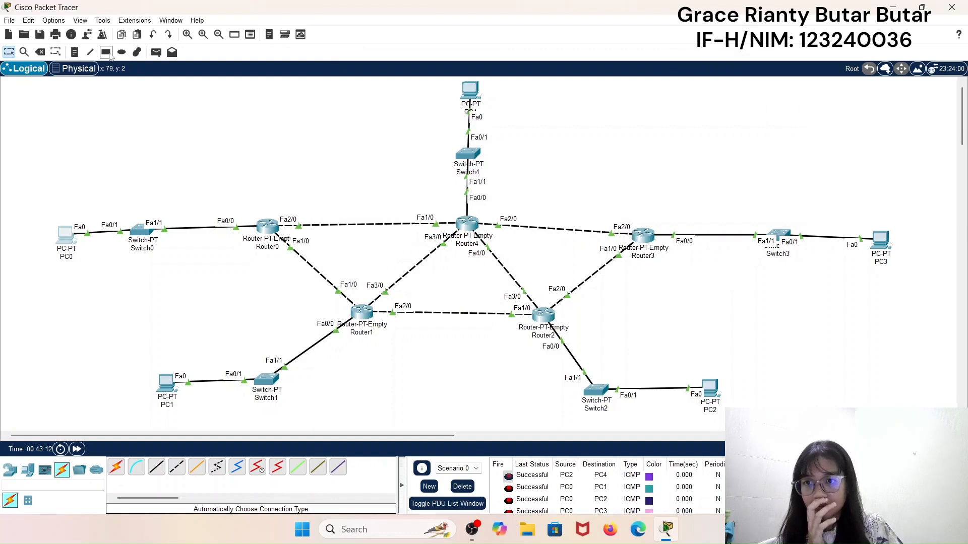
pyautogui.click(157, 52)
pyautogui.click(65, 236)
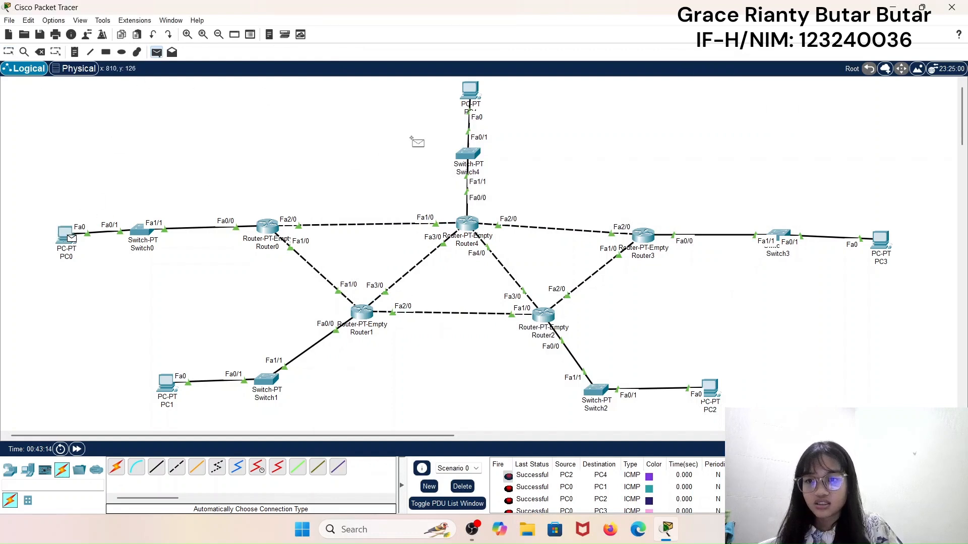
pyautogui.click(479, 94)
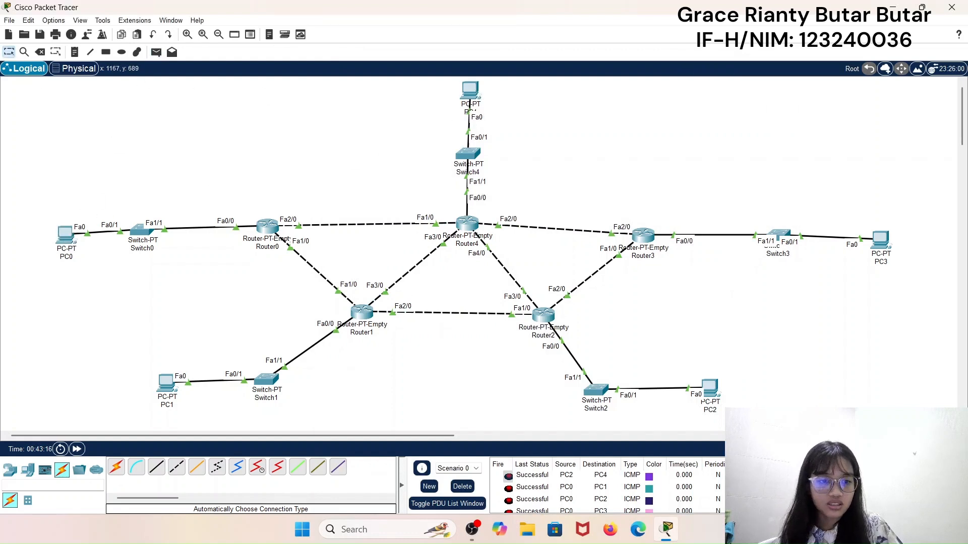
# - Play the PC2-to-PC4 PDU and the four PDUs from PC0 in simulation mode, pause, and return to realtime mode
pyautogui.hotkey('shift', 's')
pyautogui.click(886, 317)
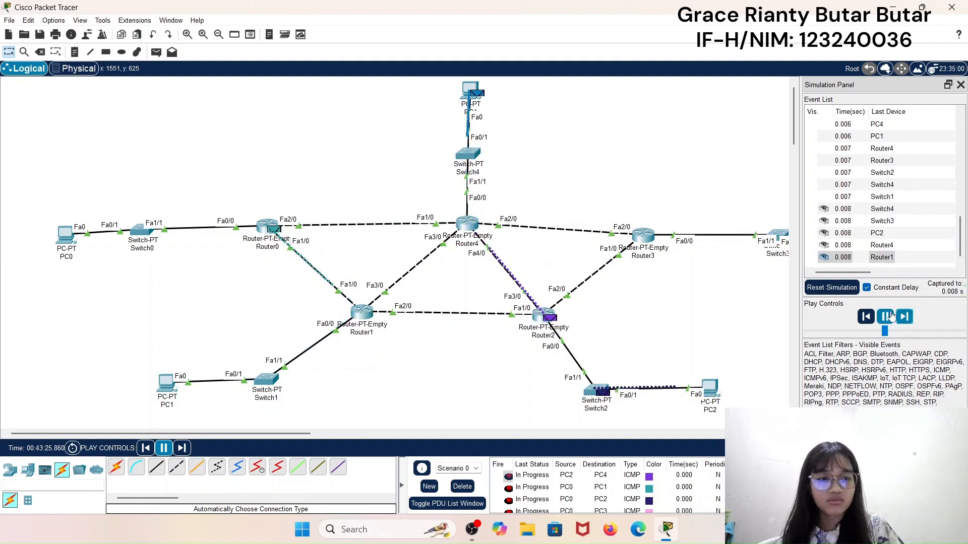
pyautogui.click(889, 316)
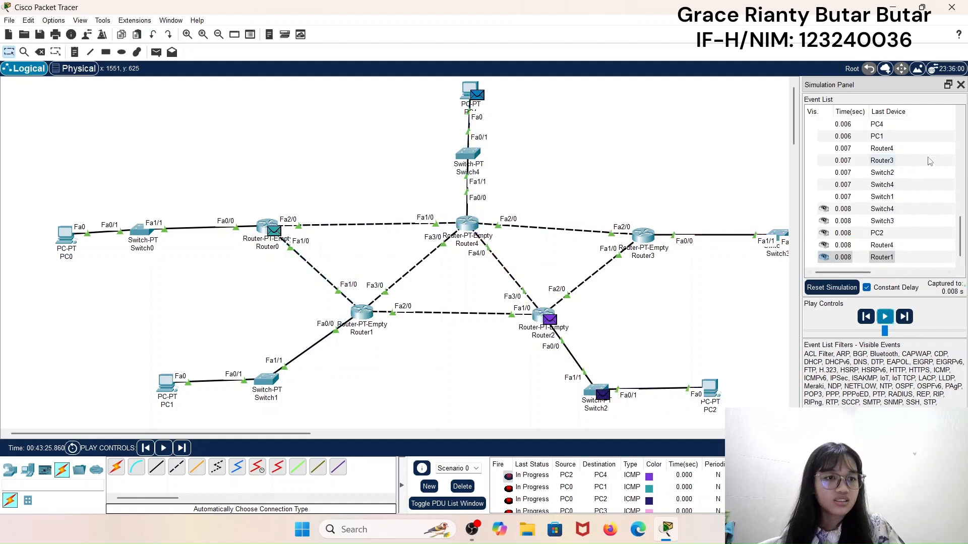
pyautogui.click(960, 85)
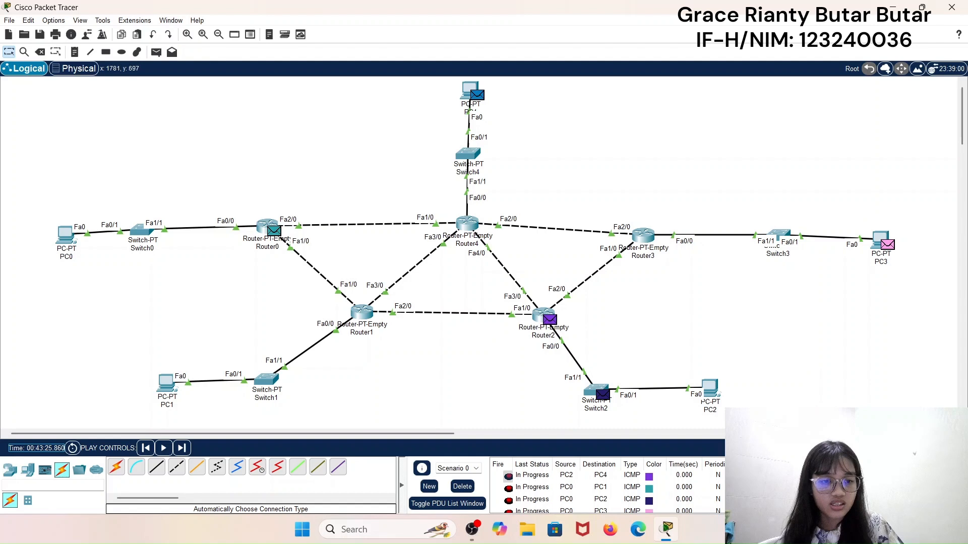
pyautogui.hotkey('shift', 'r')
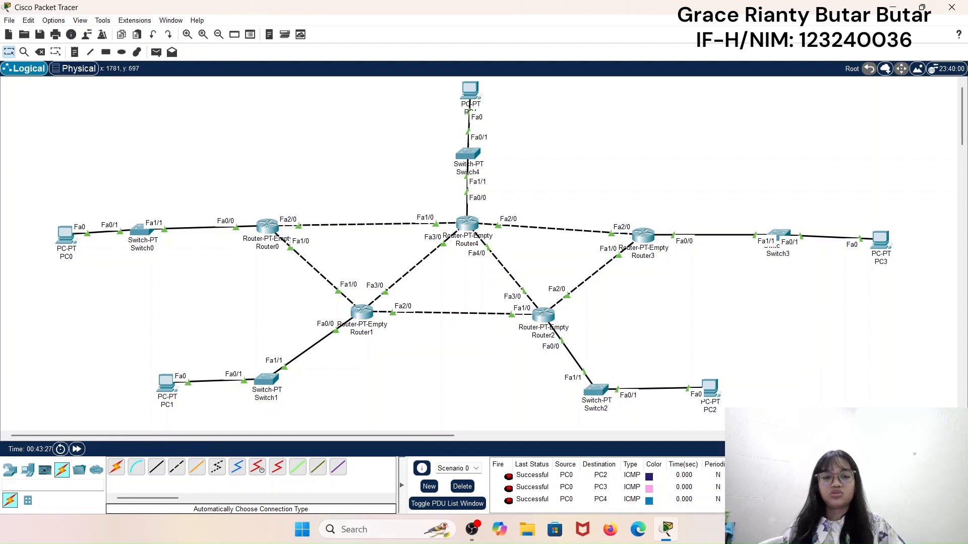